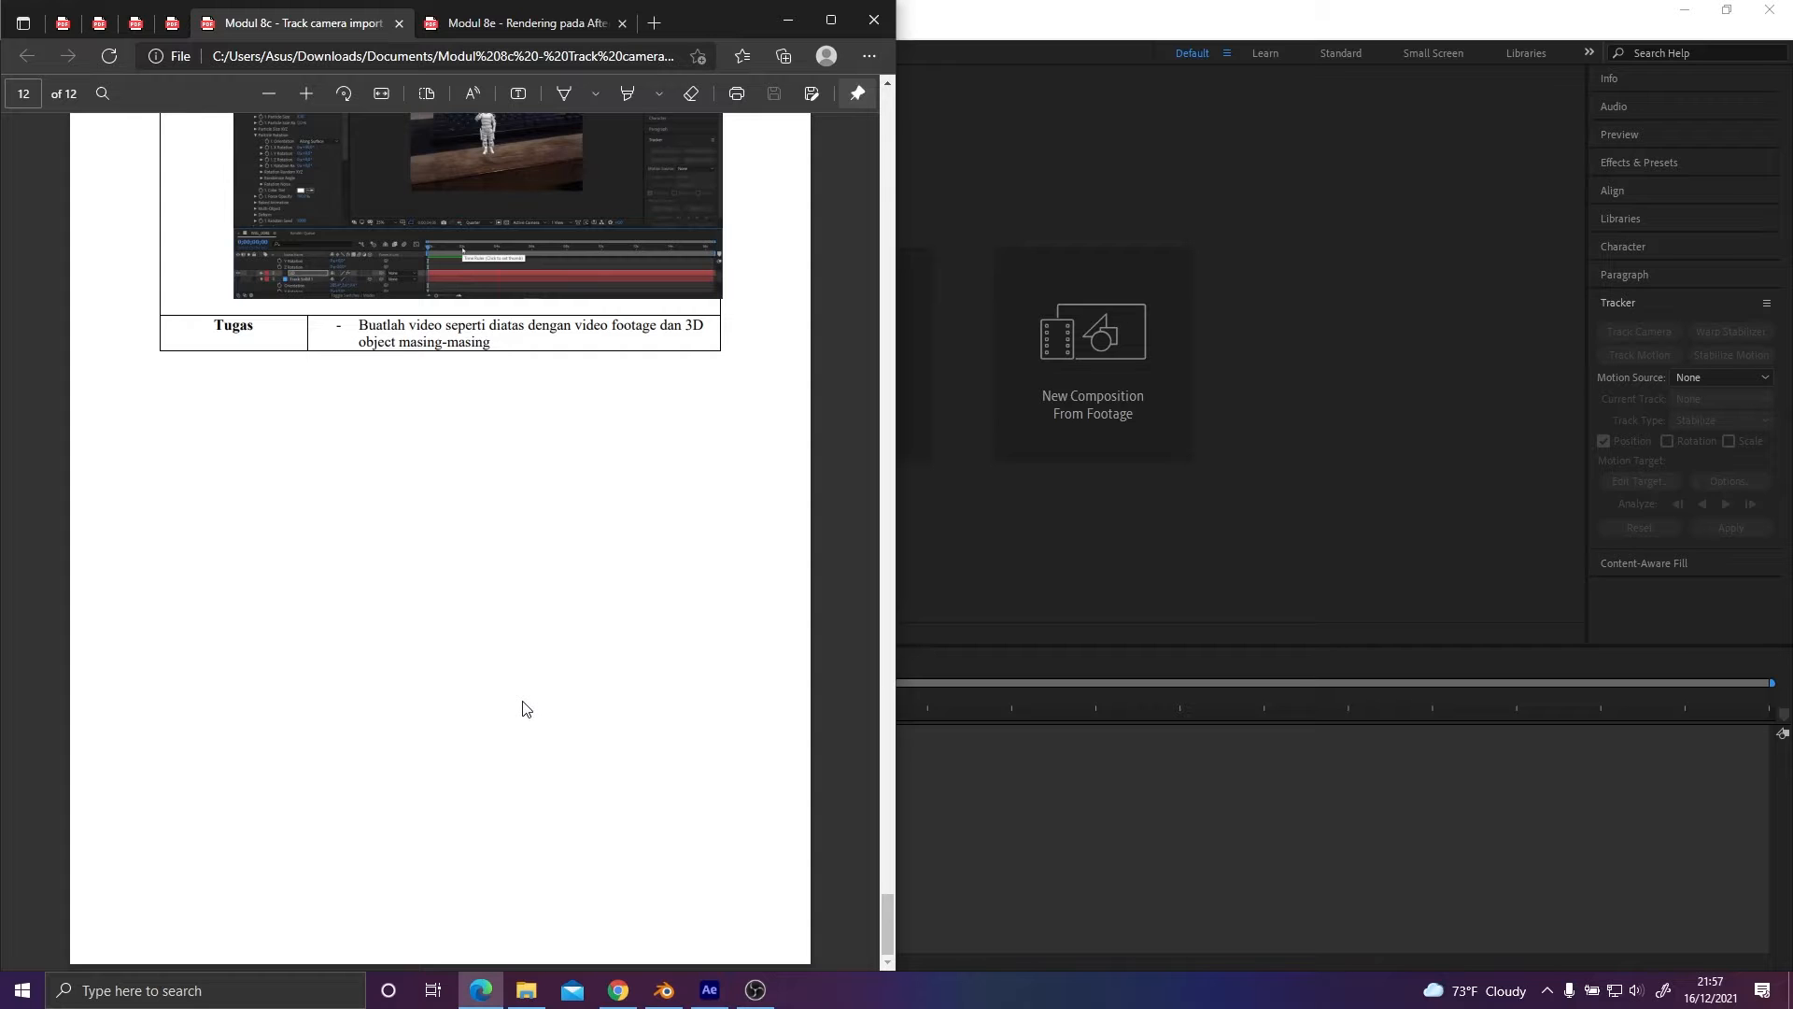
Review the Modul 8c track camera instructions and the assignment at the end of the PDF.
{"action": "scroll", "coordinate": [493, 289], "scroll_direction": "up", "scroll_amount": 15}
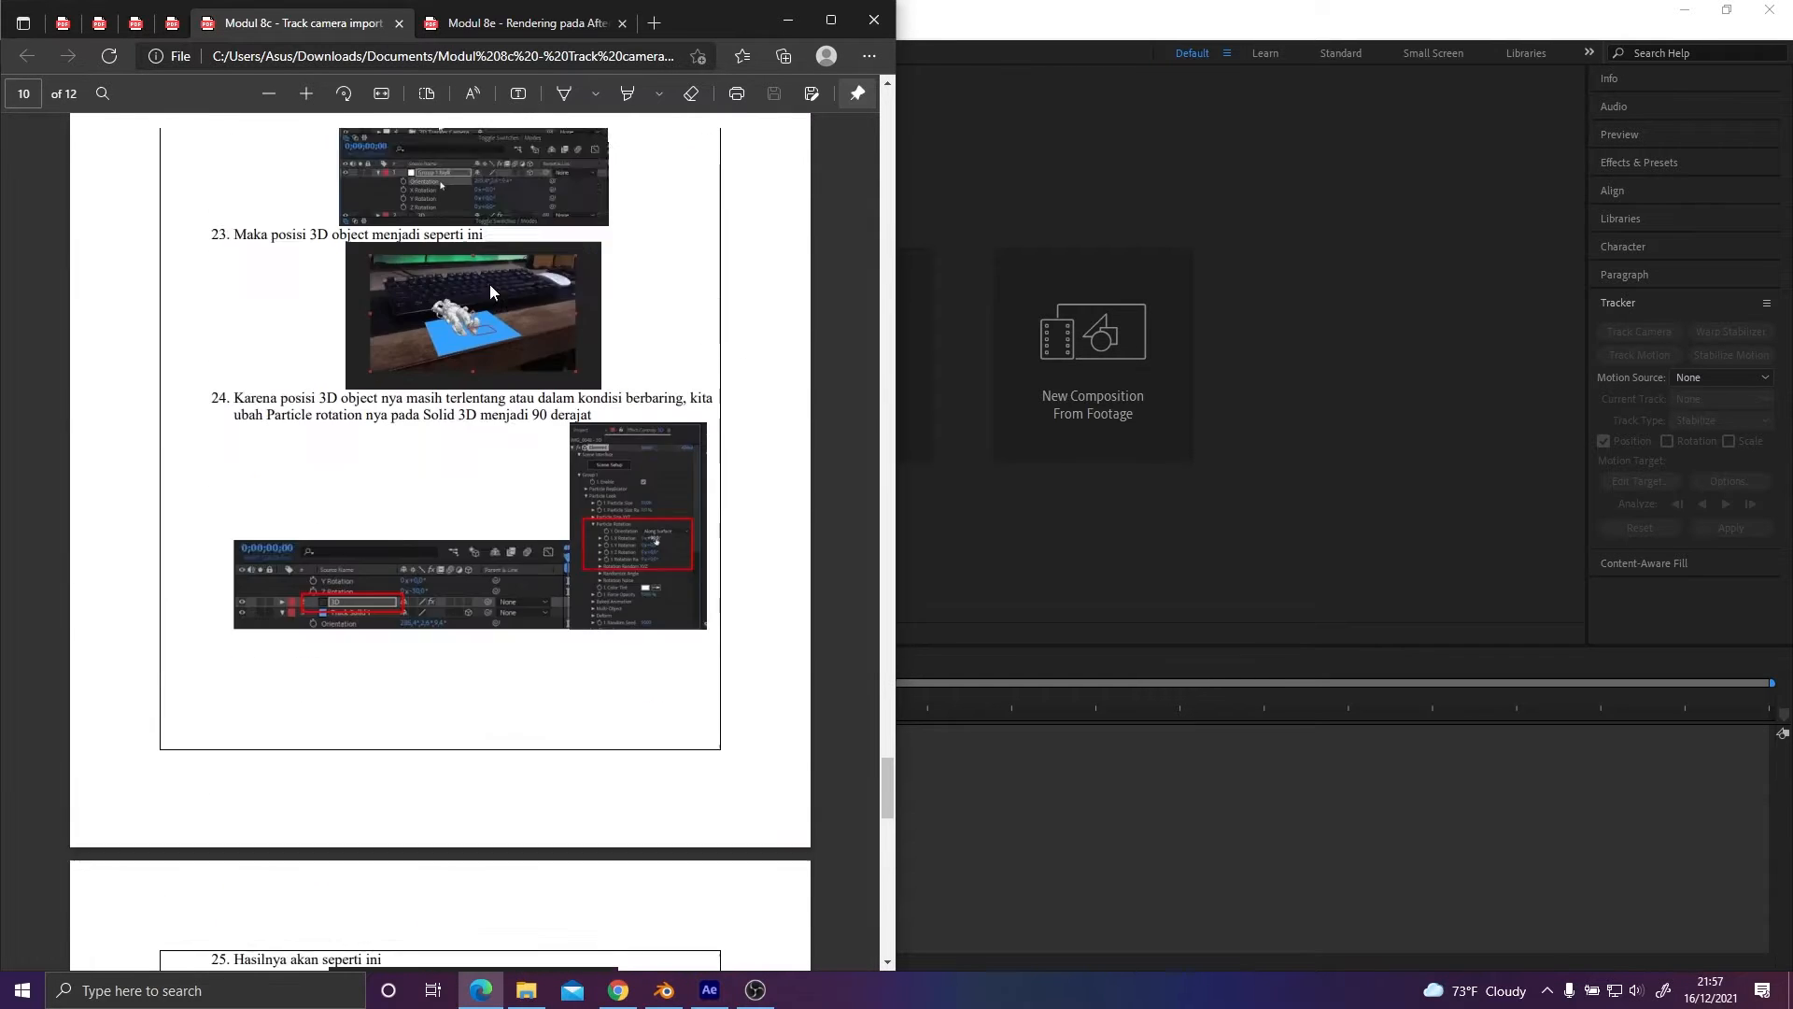
{"action": "scroll", "coordinate": [489, 284], "scroll_direction": "up", "scroll_amount": 15}
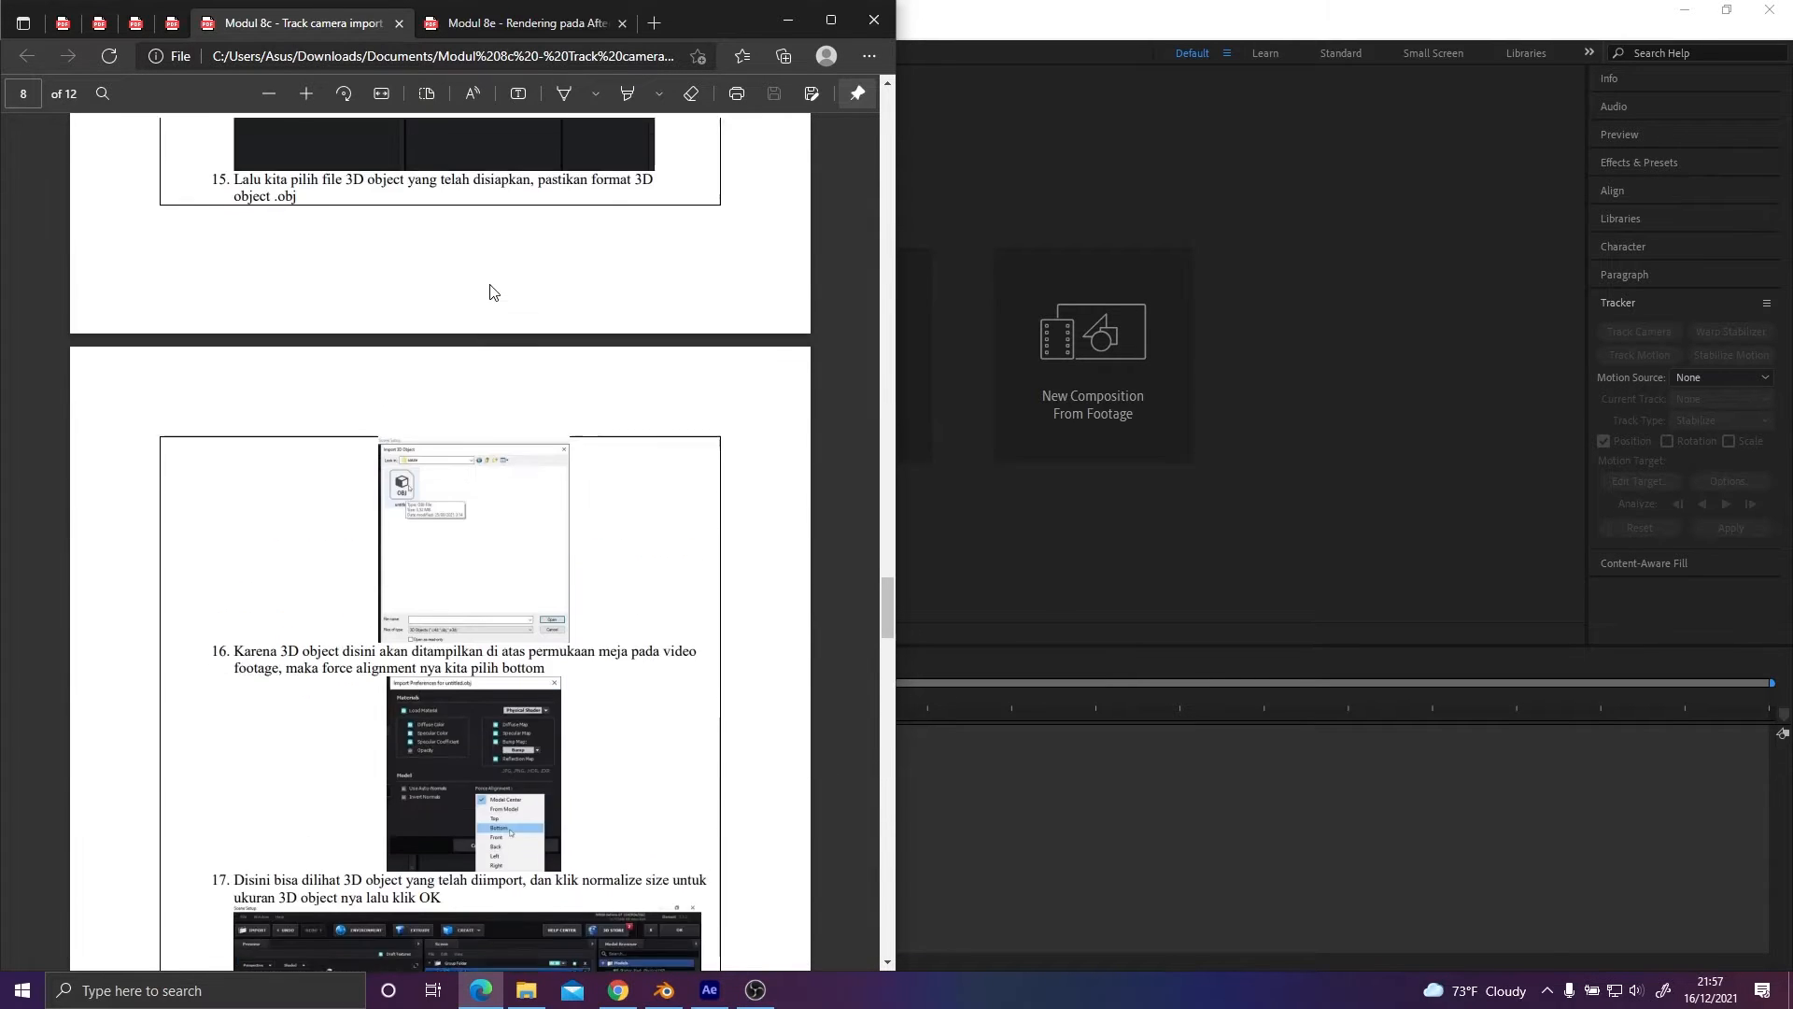
{"action": "scroll", "coordinate": [492, 292], "scroll_direction": "up", "scroll_amount": 15}
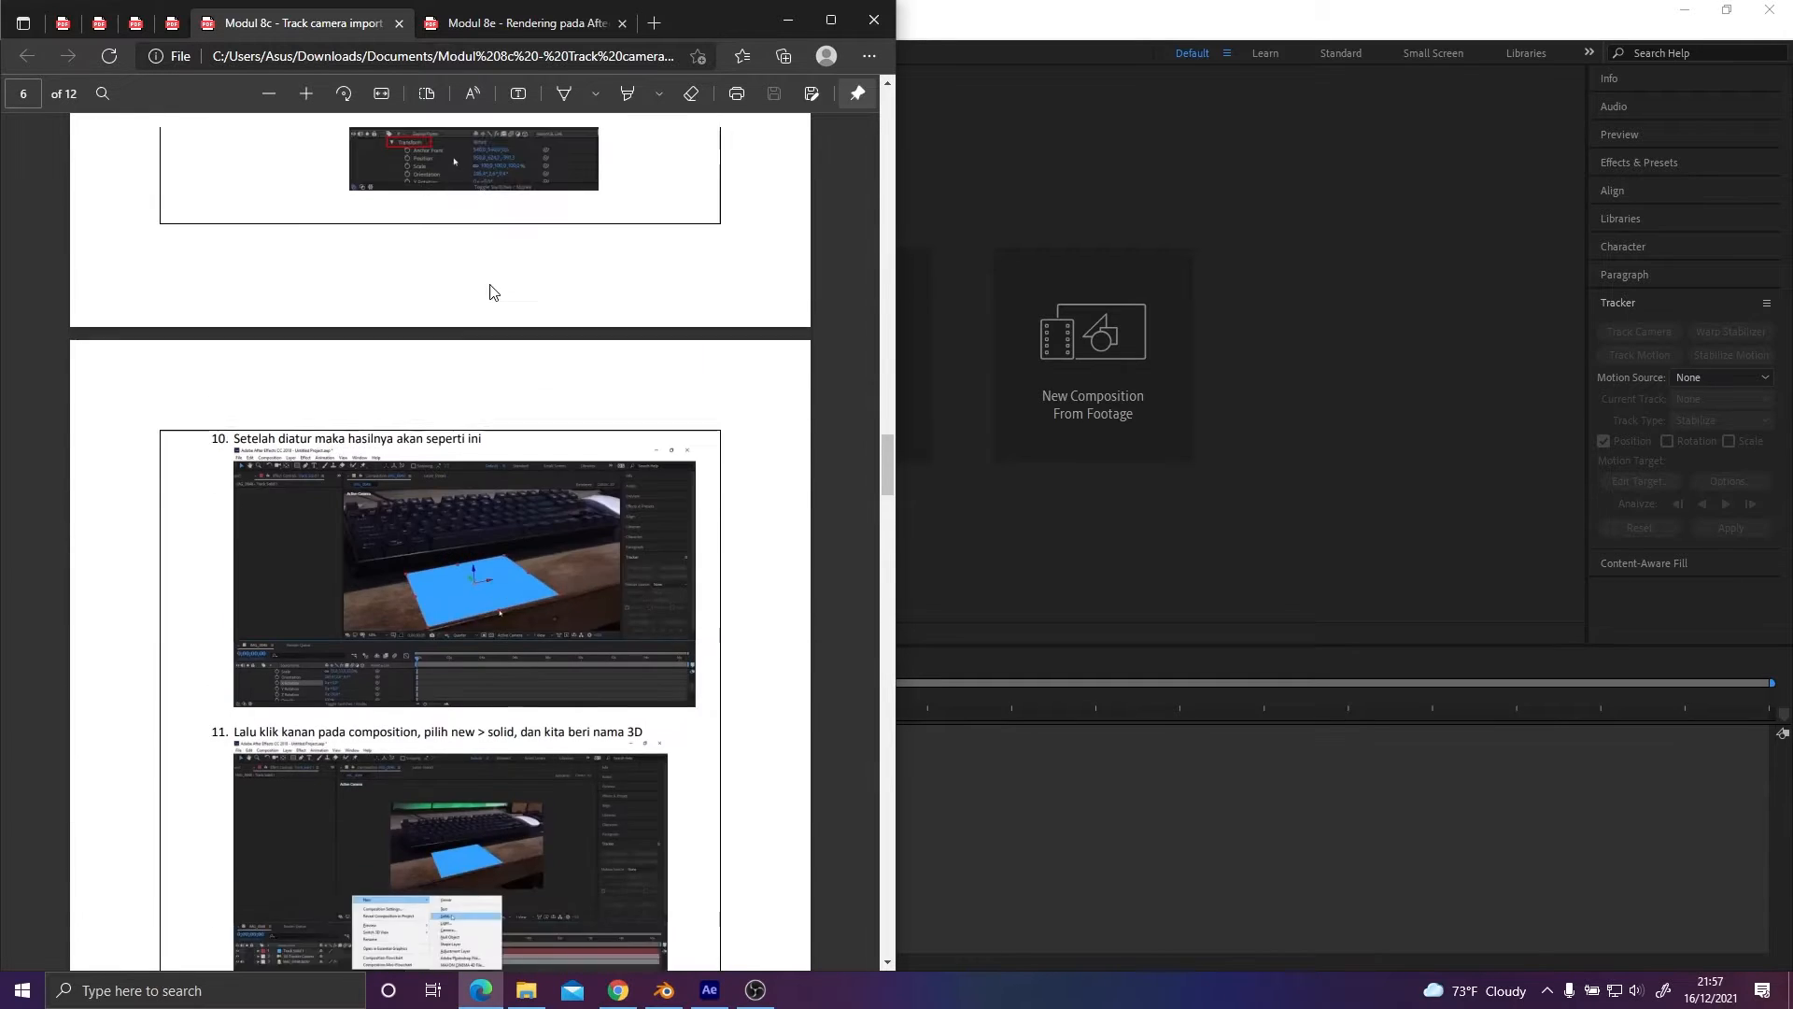
{"action": "scroll", "coordinate": [490, 289], "scroll_direction": "down", "scroll_amount": 8}
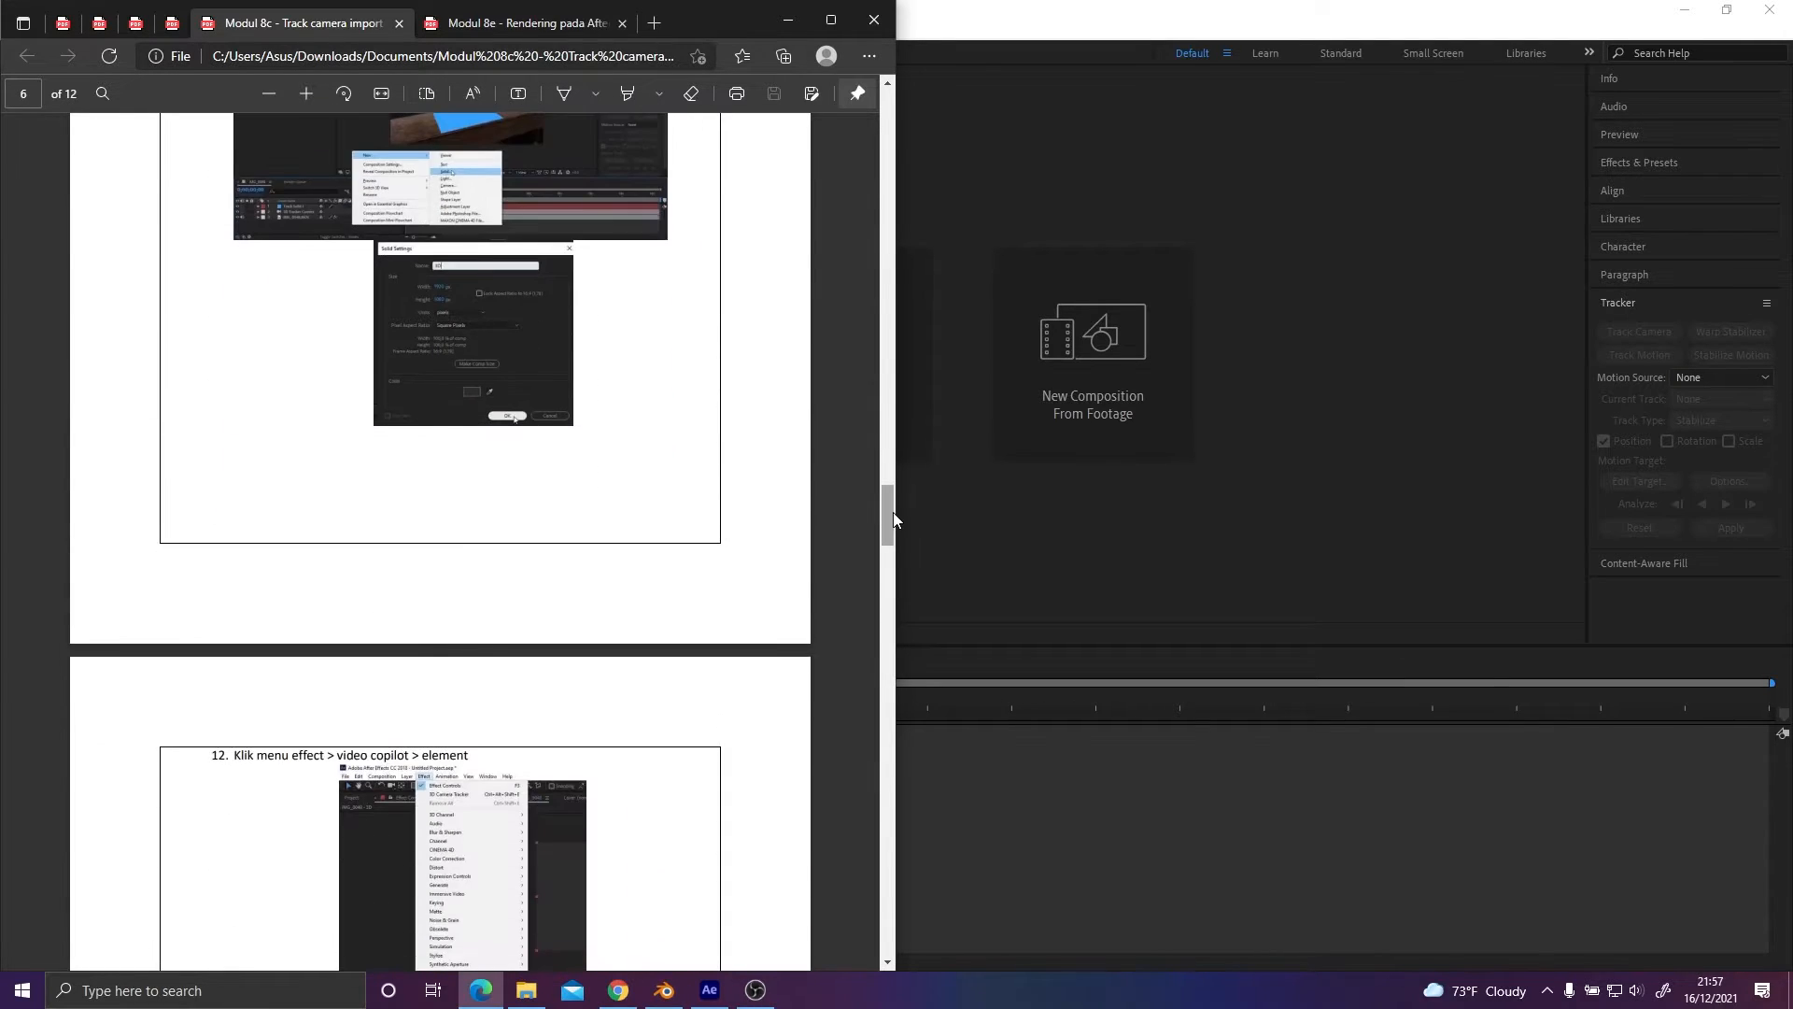
{"action": "left_click_drag", "start_coordinate": [893, 512], "coordinate": [886, 920]}
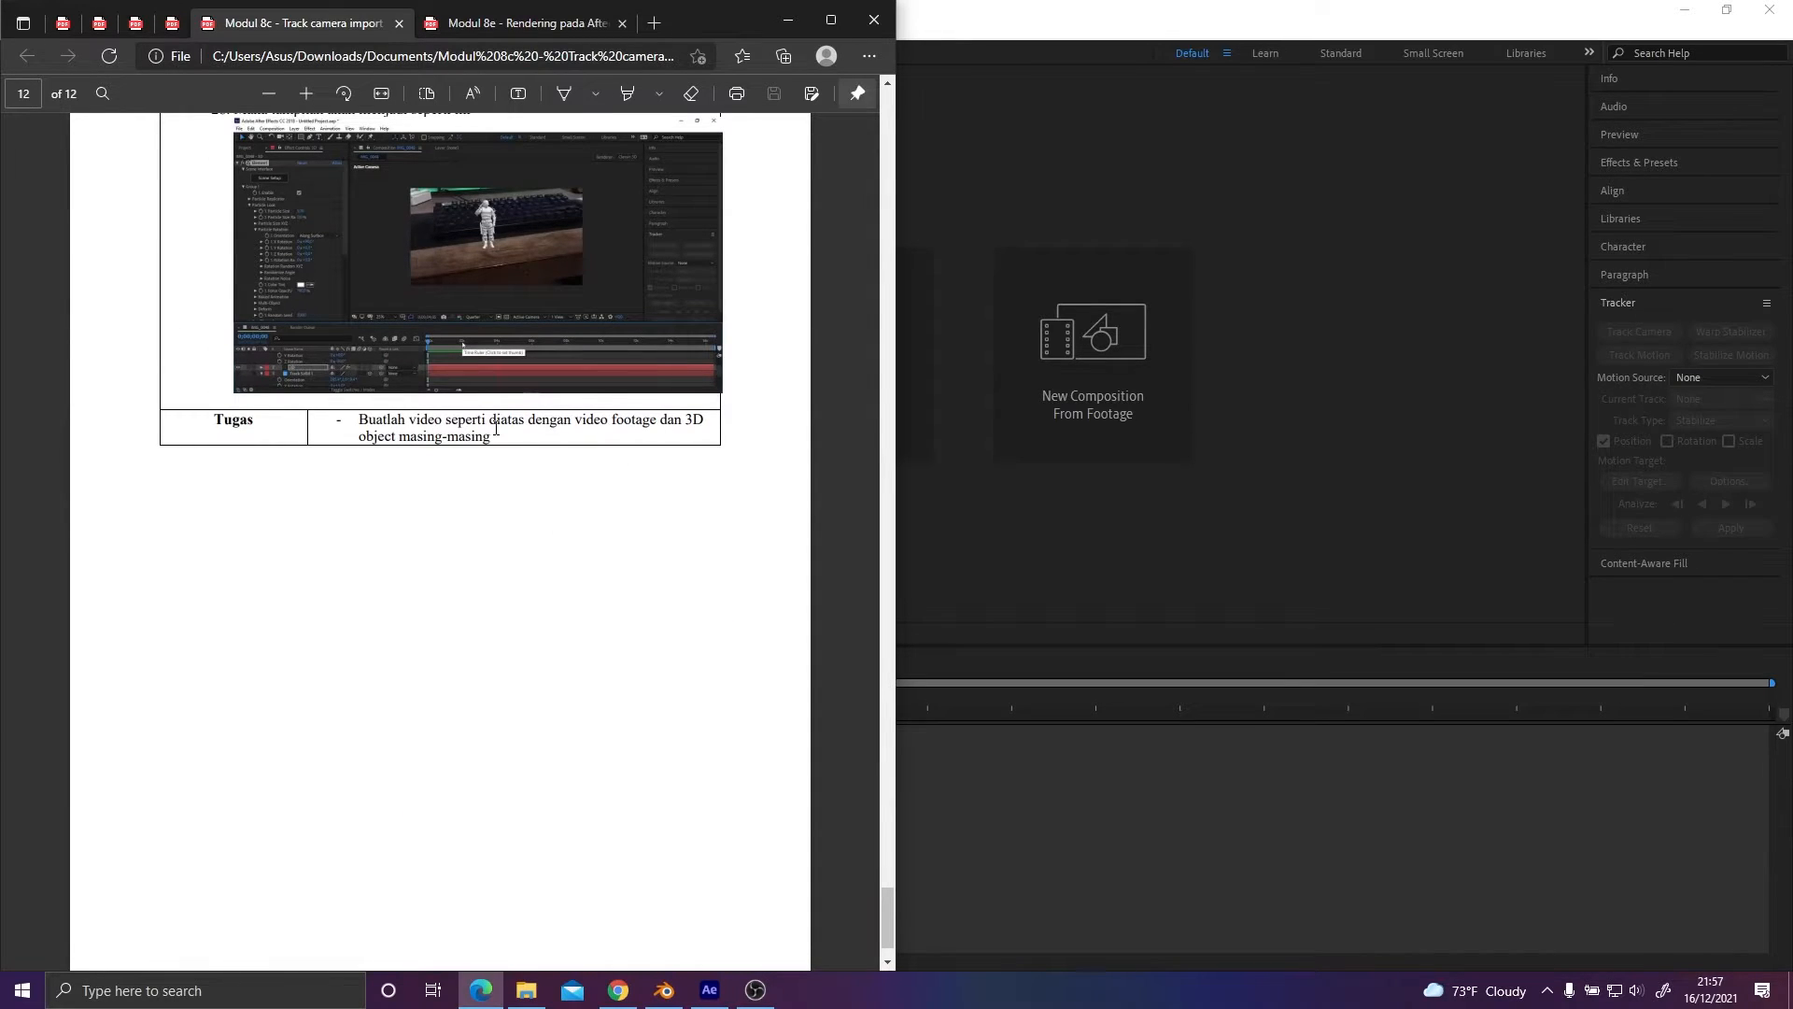
{"action": "left_click", "coordinate": [1149, 12]}
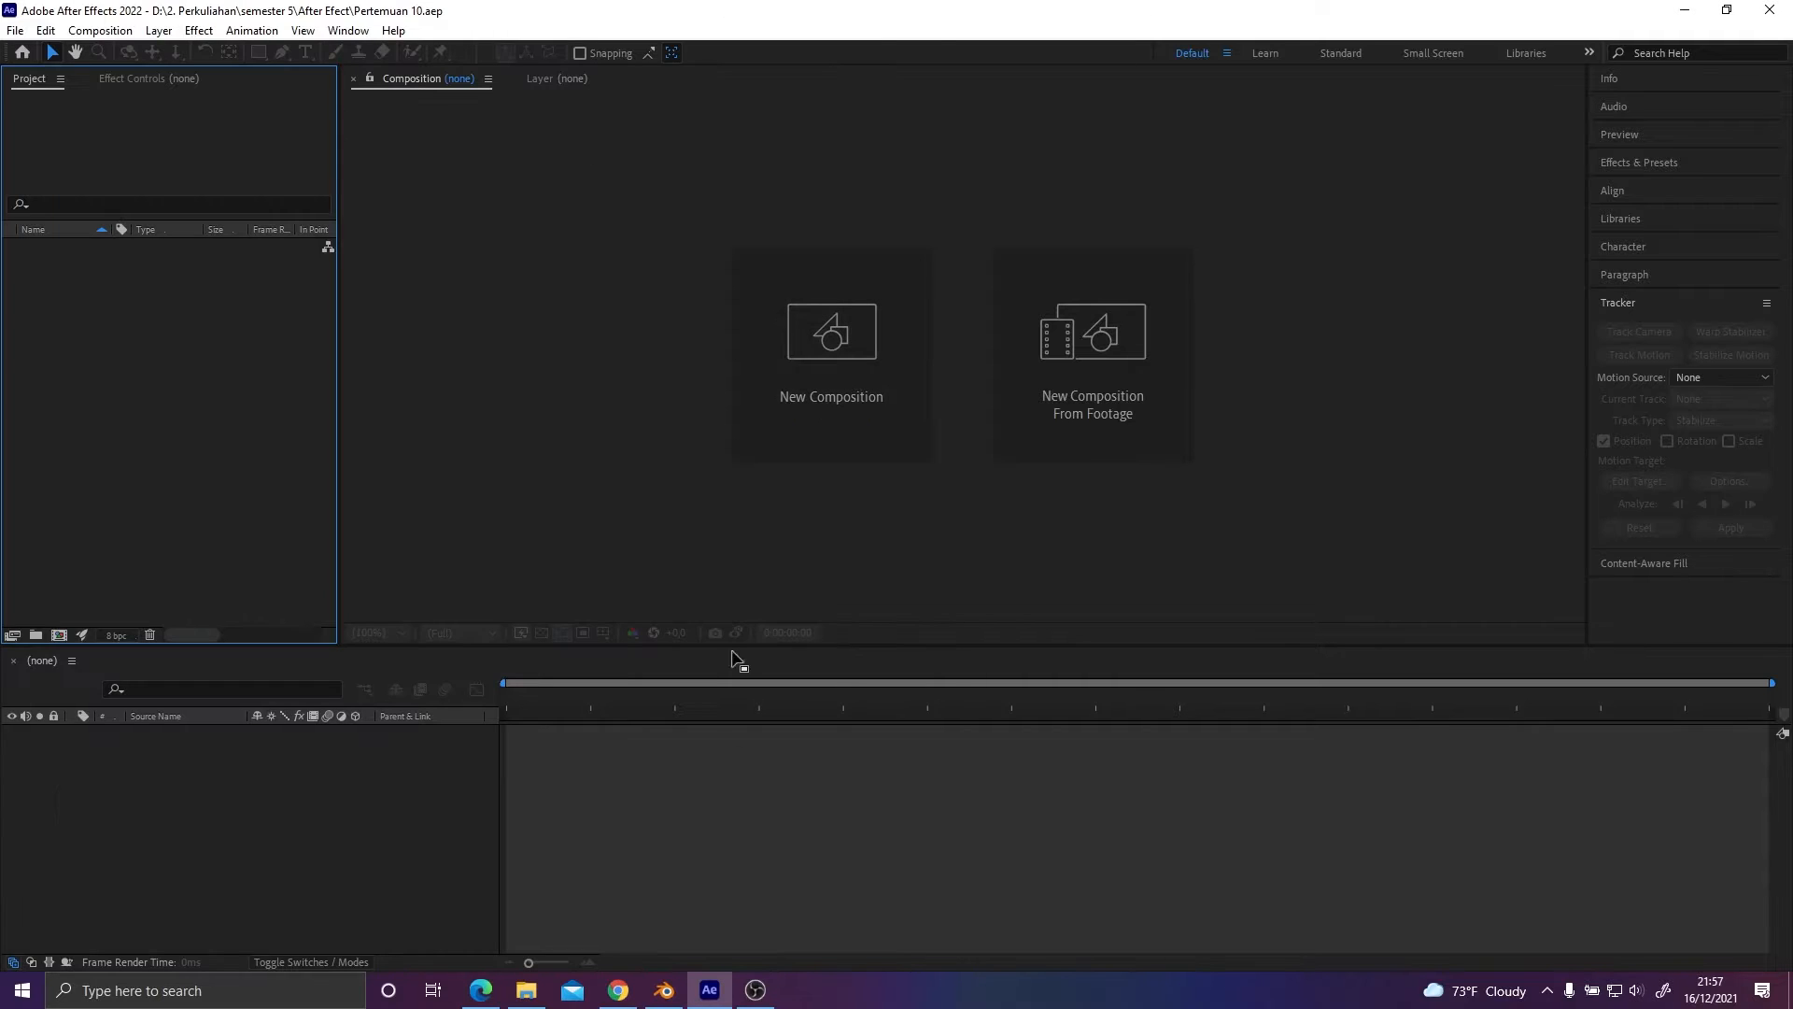
Switch to Blender and select the cup together with the saucer beneath it, keeping the cup as the active object.
{"action": "left_click", "coordinate": [669, 992]}
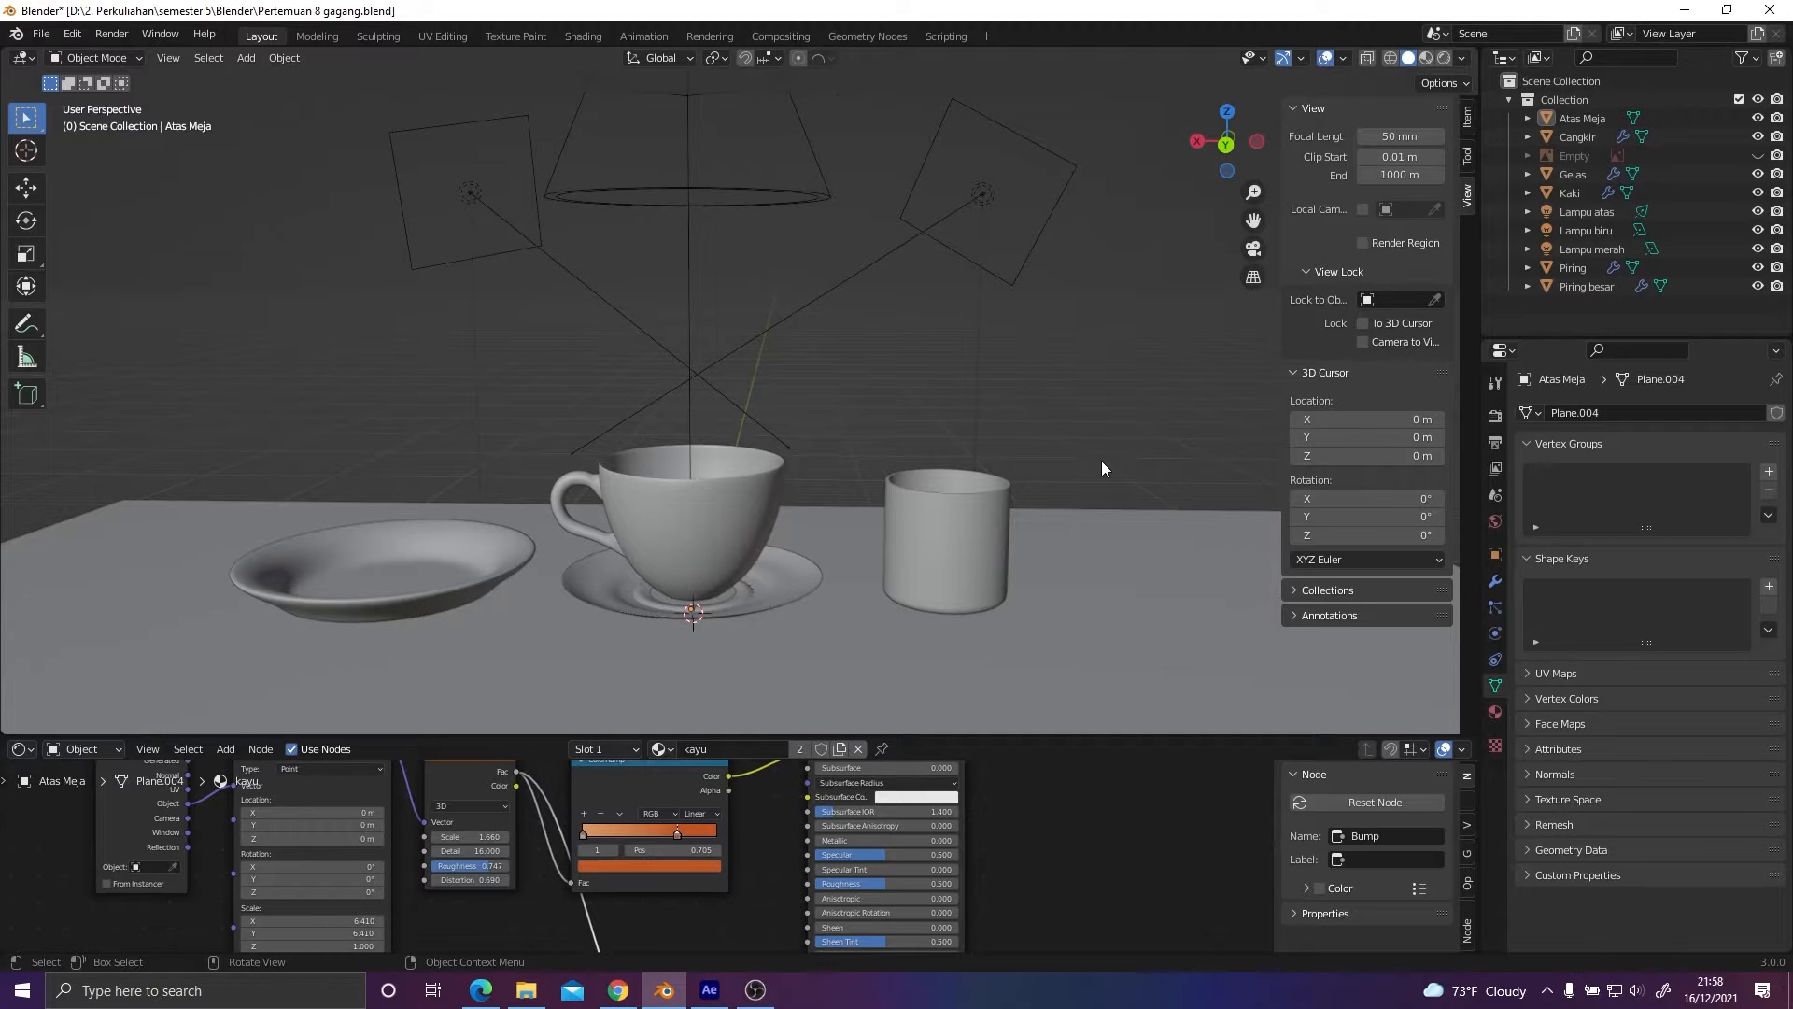
{"action": "scroll", "coordinate": [1102, 462], "scroll_direction": "down", "scroll_amount": 6}
{"action": "scroll", "coordinate": [761, 483], "scroll_direction": "up", "scroll_amount": 5}
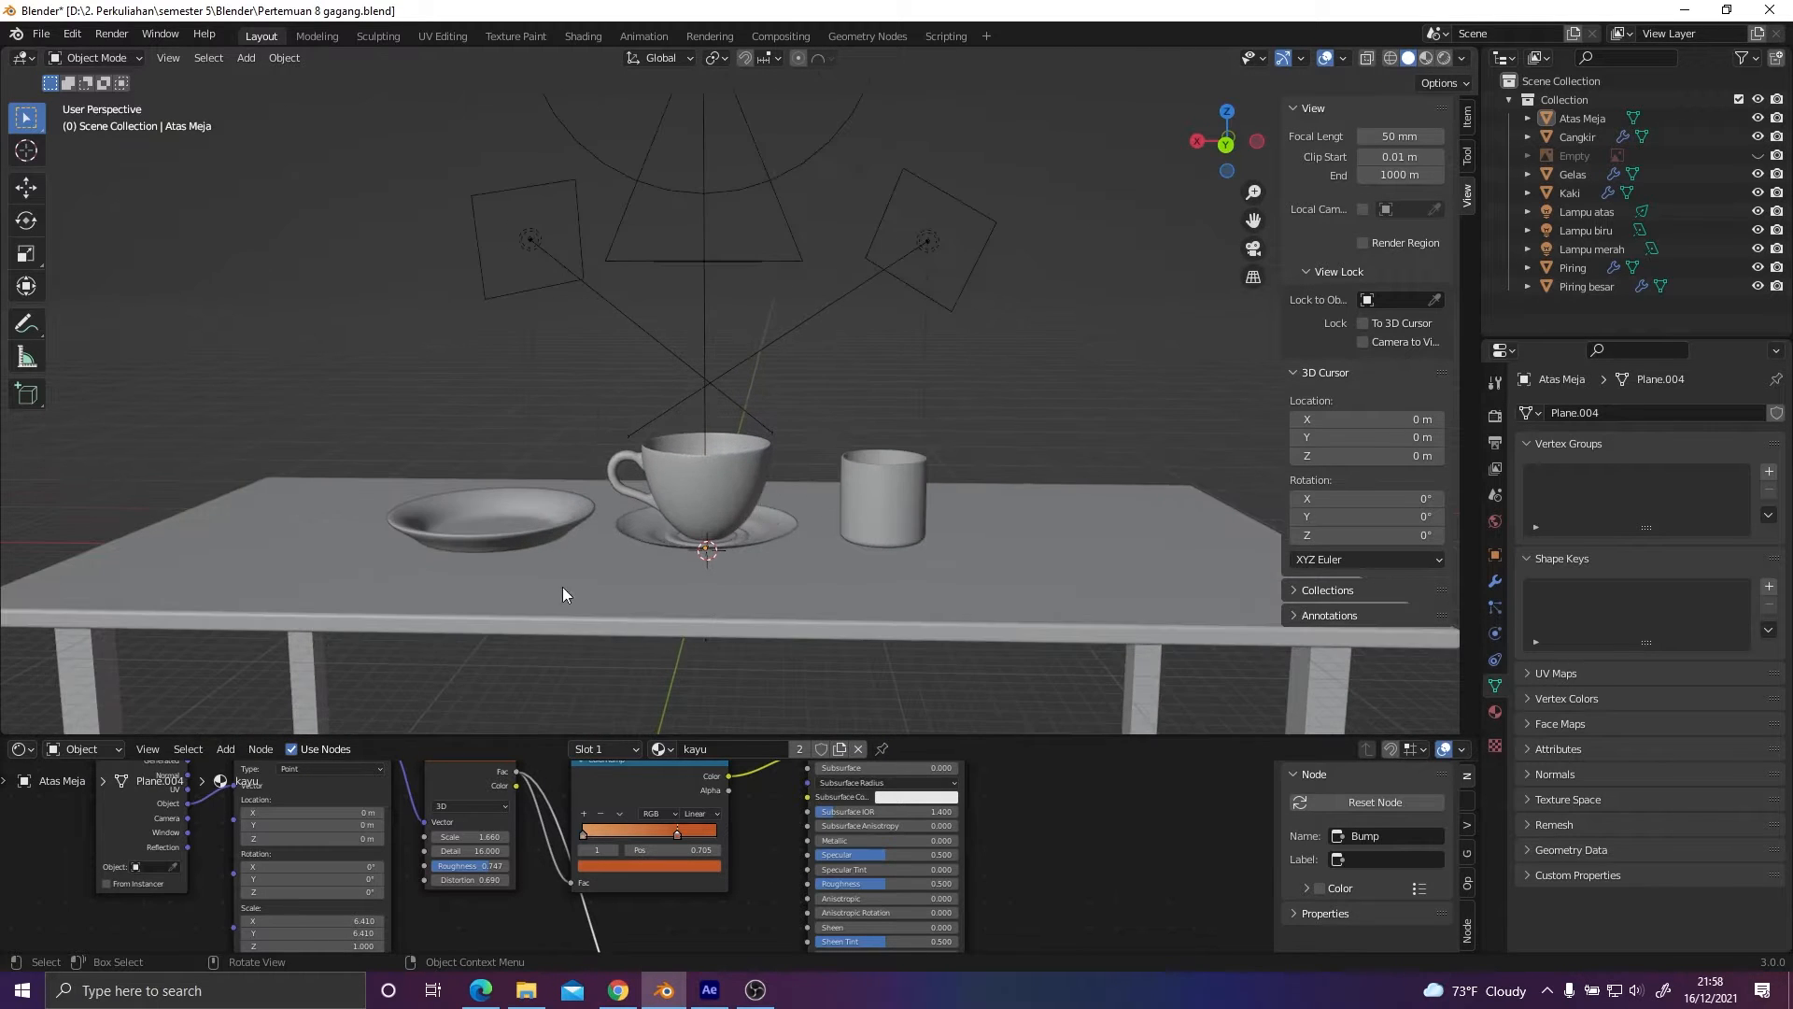
{"action": "left_click_drag", "start_coordinate": [579, 577], "coordinate": [820, 602]}
{"action": "left_click", "coordinate": [719, 527]}
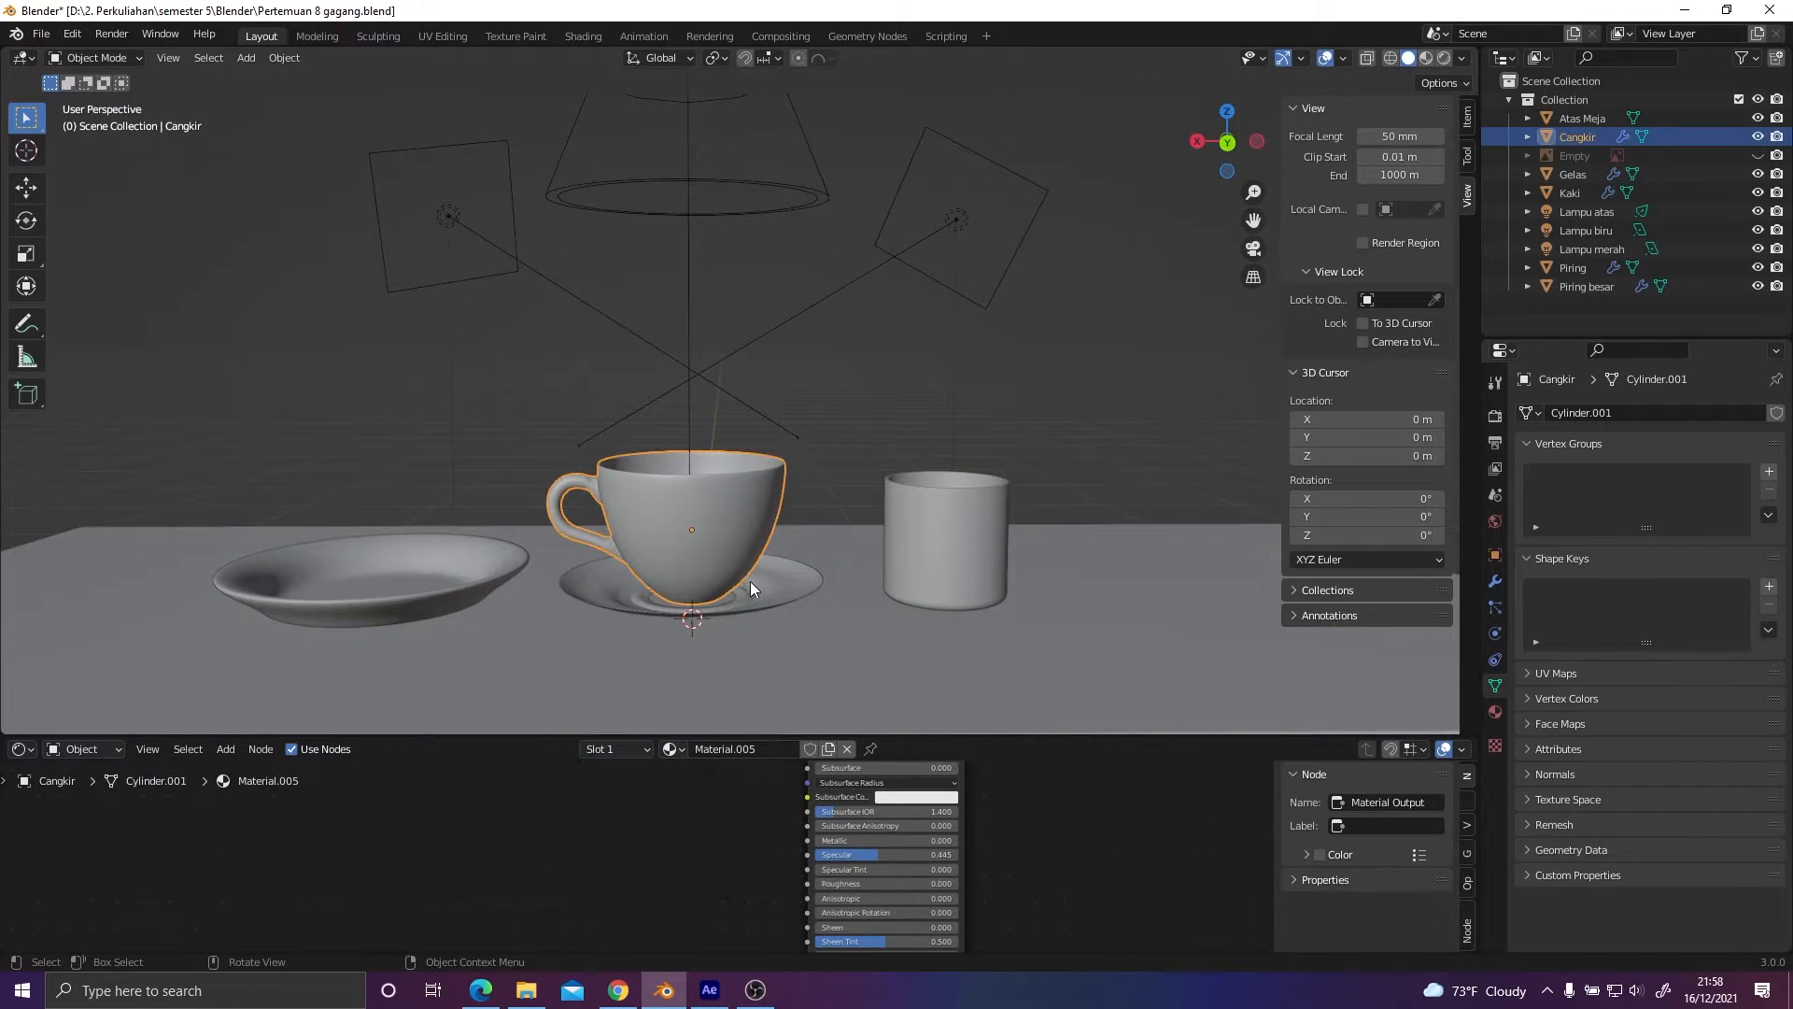
{"action": "left_click", "coordinate": [750, 603], "text": "shift"}
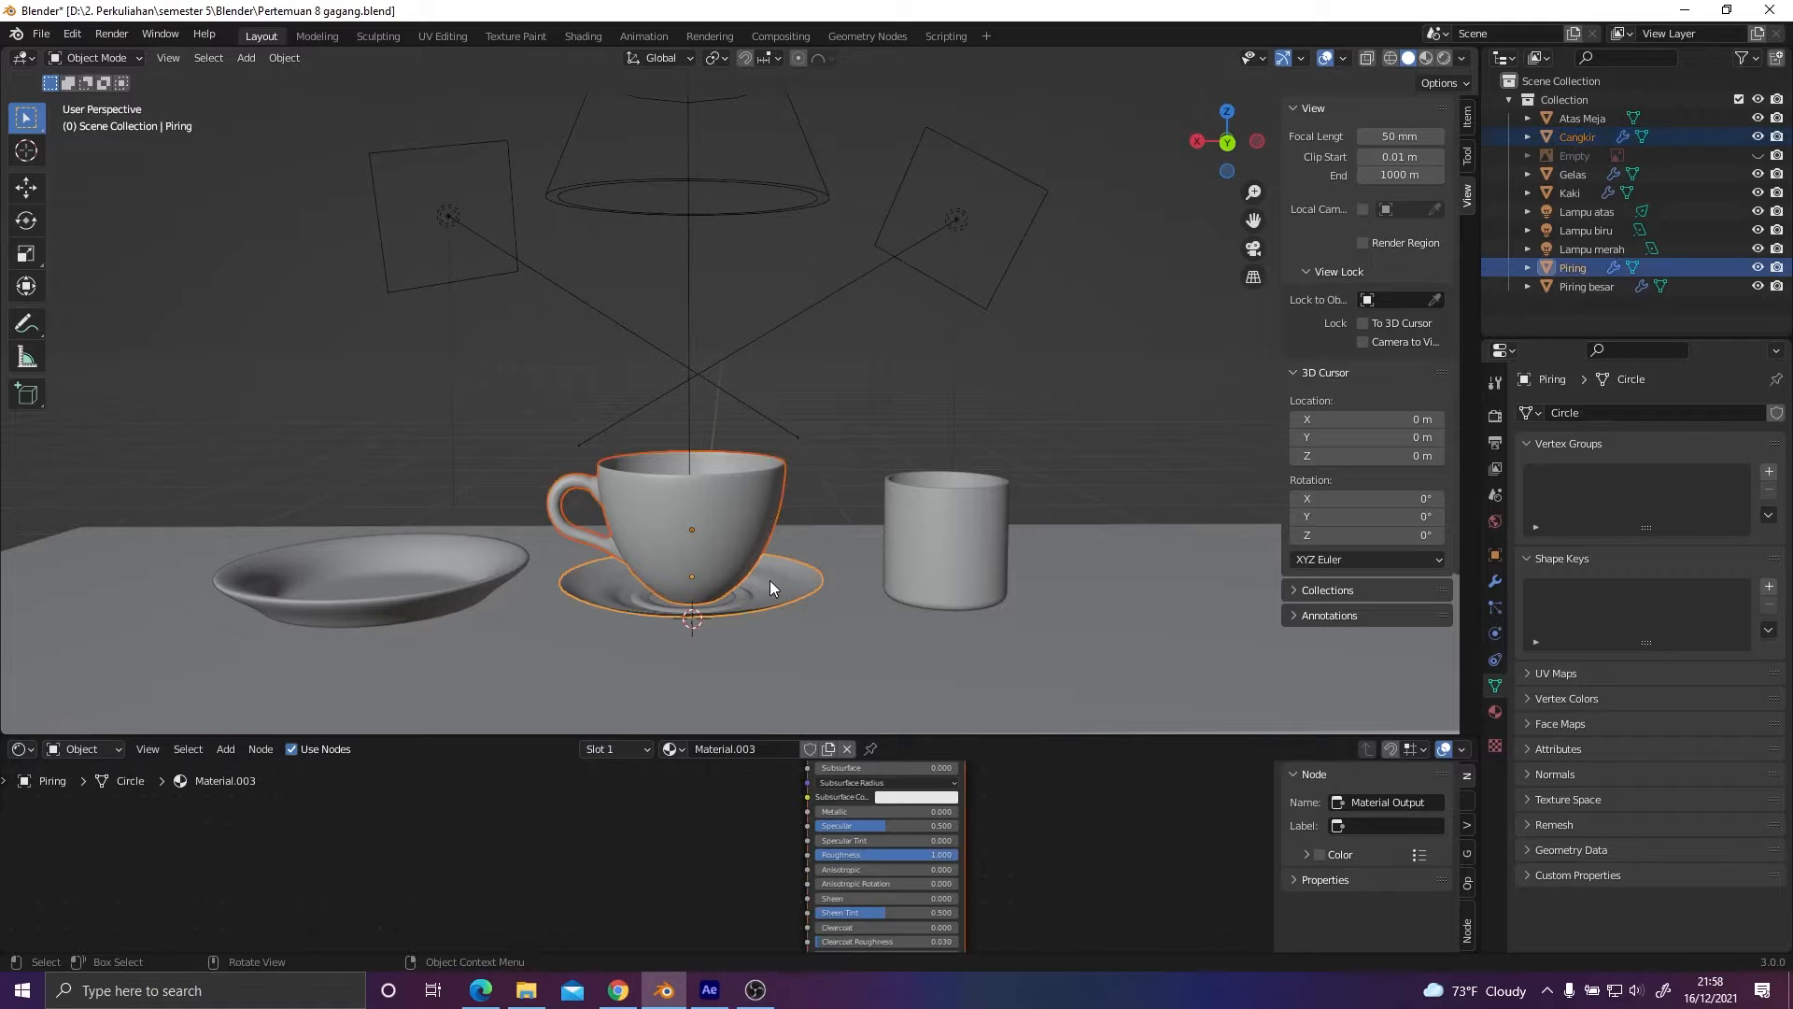
{"action": "left_click", "coordinate": [716, 538], "text": "shift"}
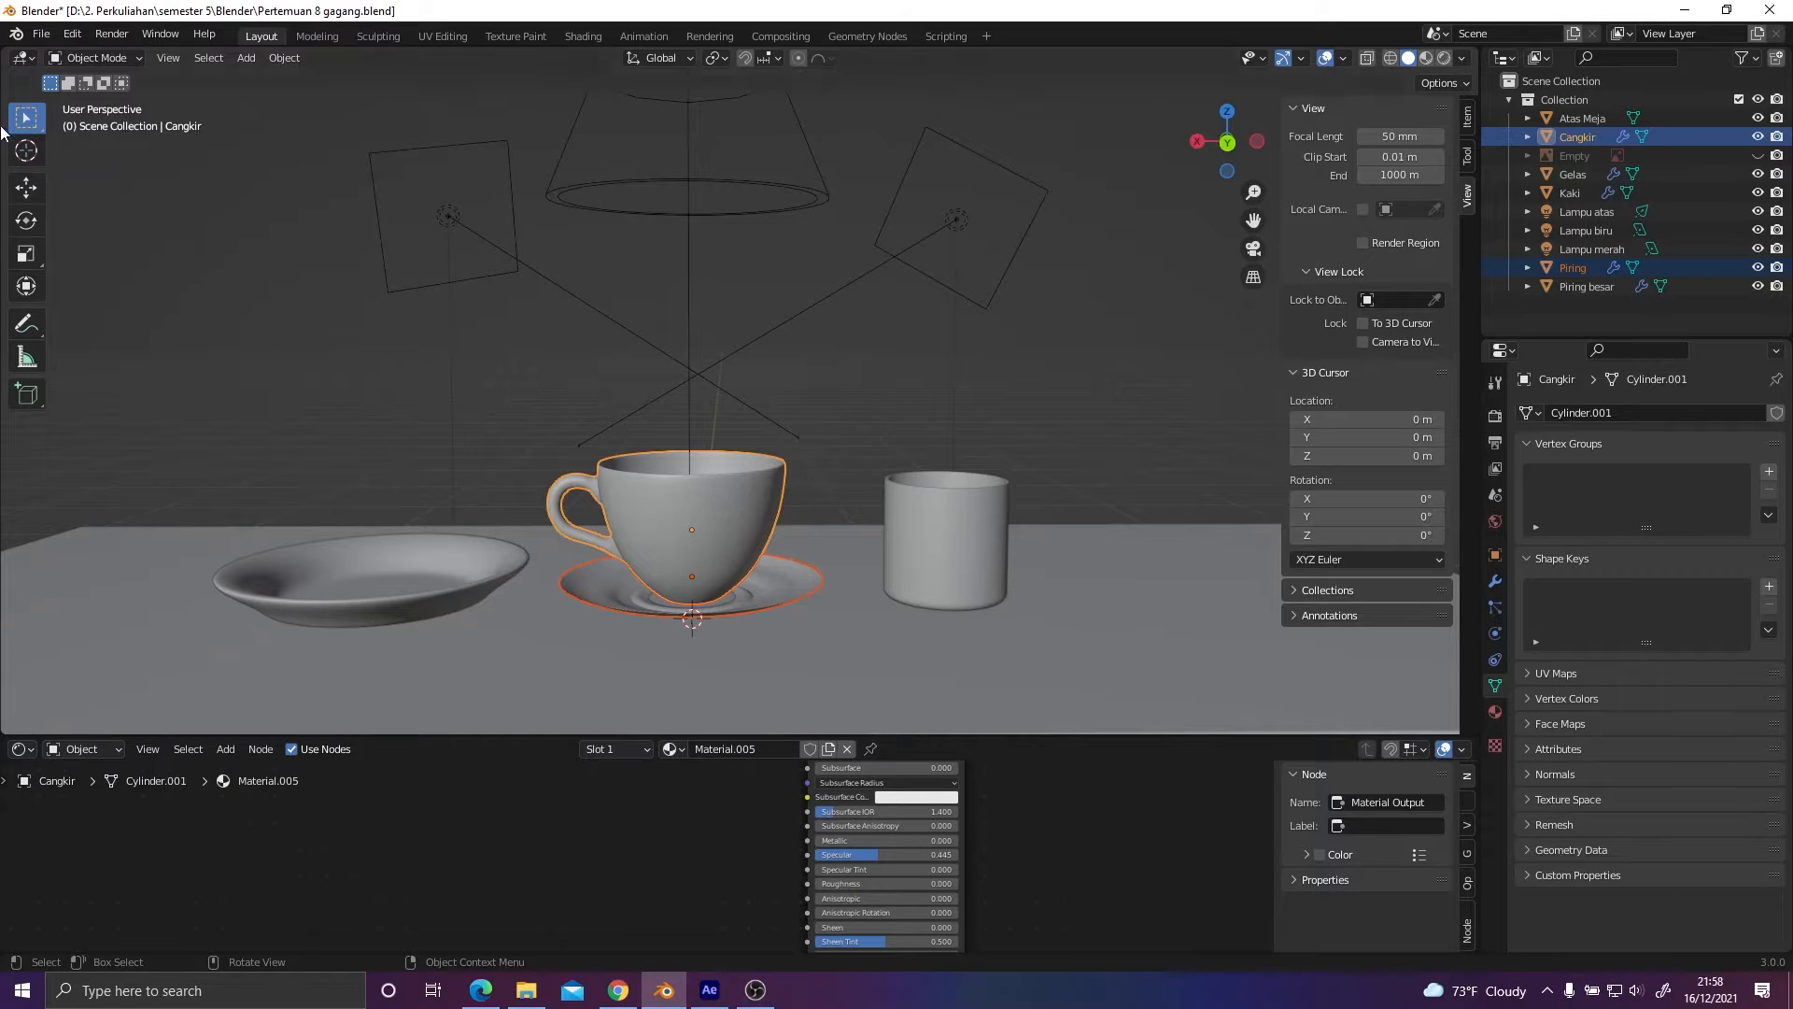
Start a Wavefront (.obj) export of the selected objects and go up to the semester 5 folder.
{"action": "left_click", "coordinate": [46, 36]}
{"action": "mouse_move", "coordinate": [147, 303]}
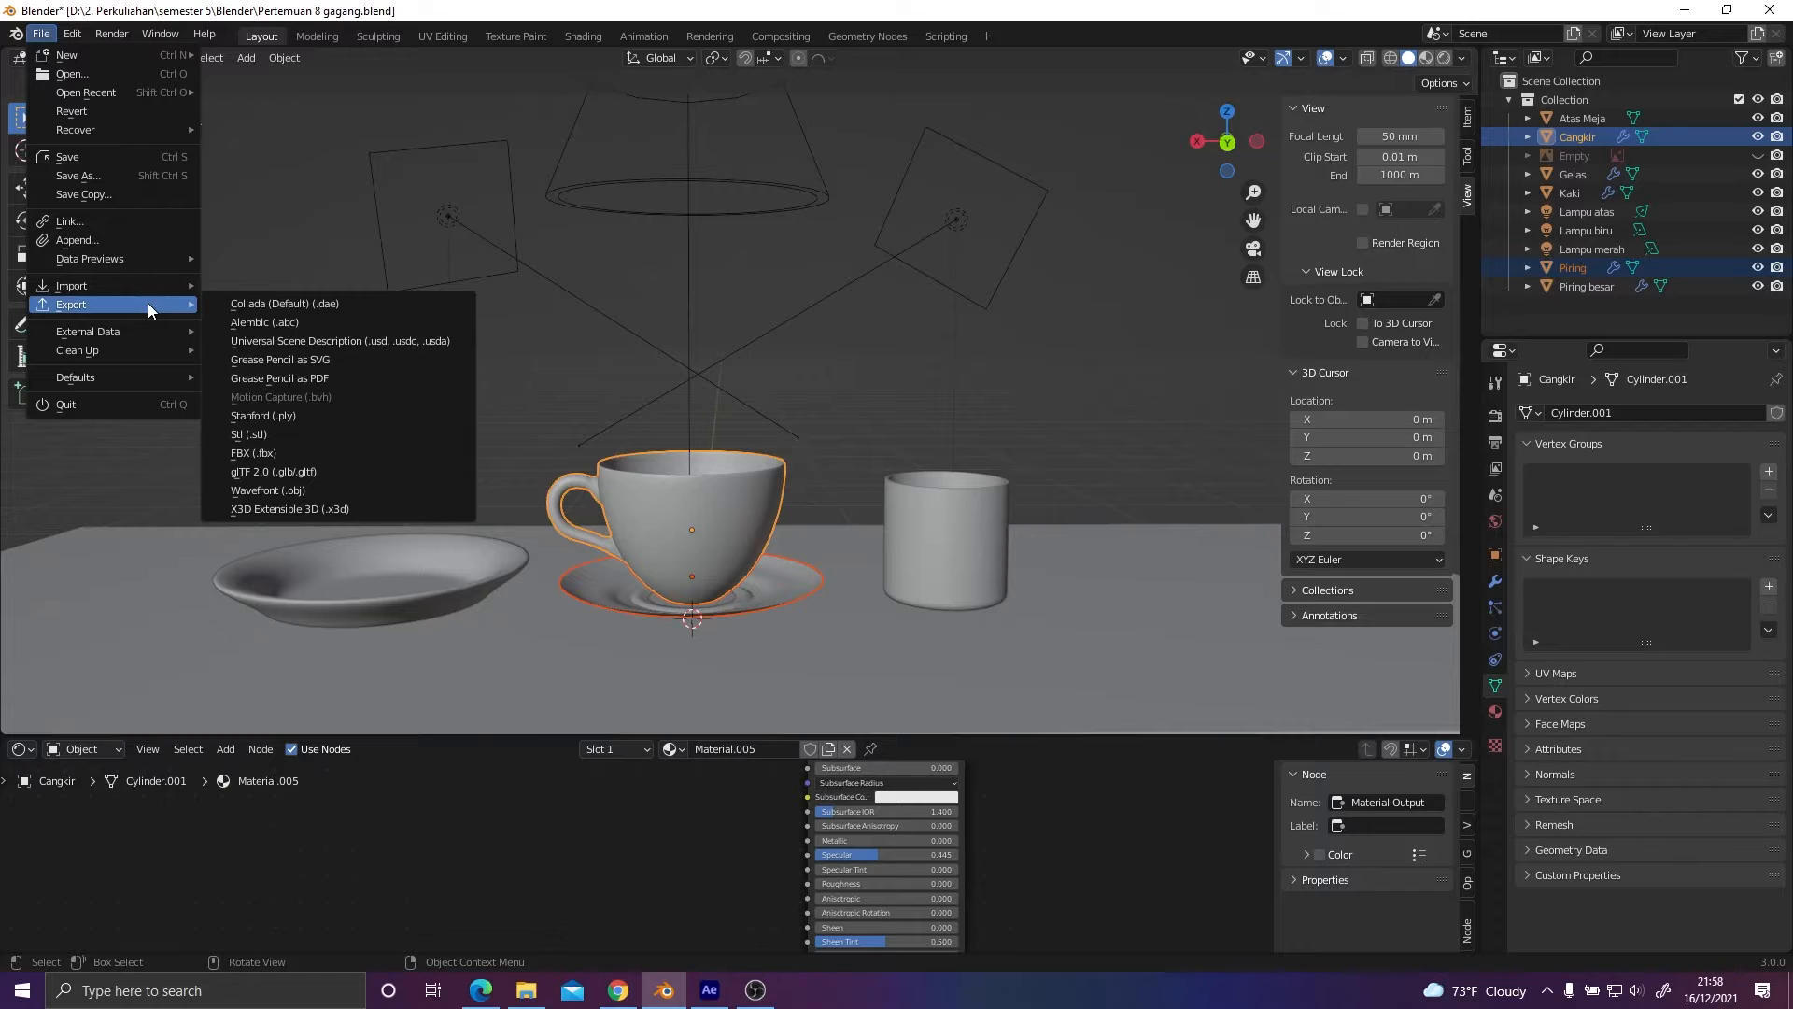
{"action": "left_click", "coordinate": [366, 490]}
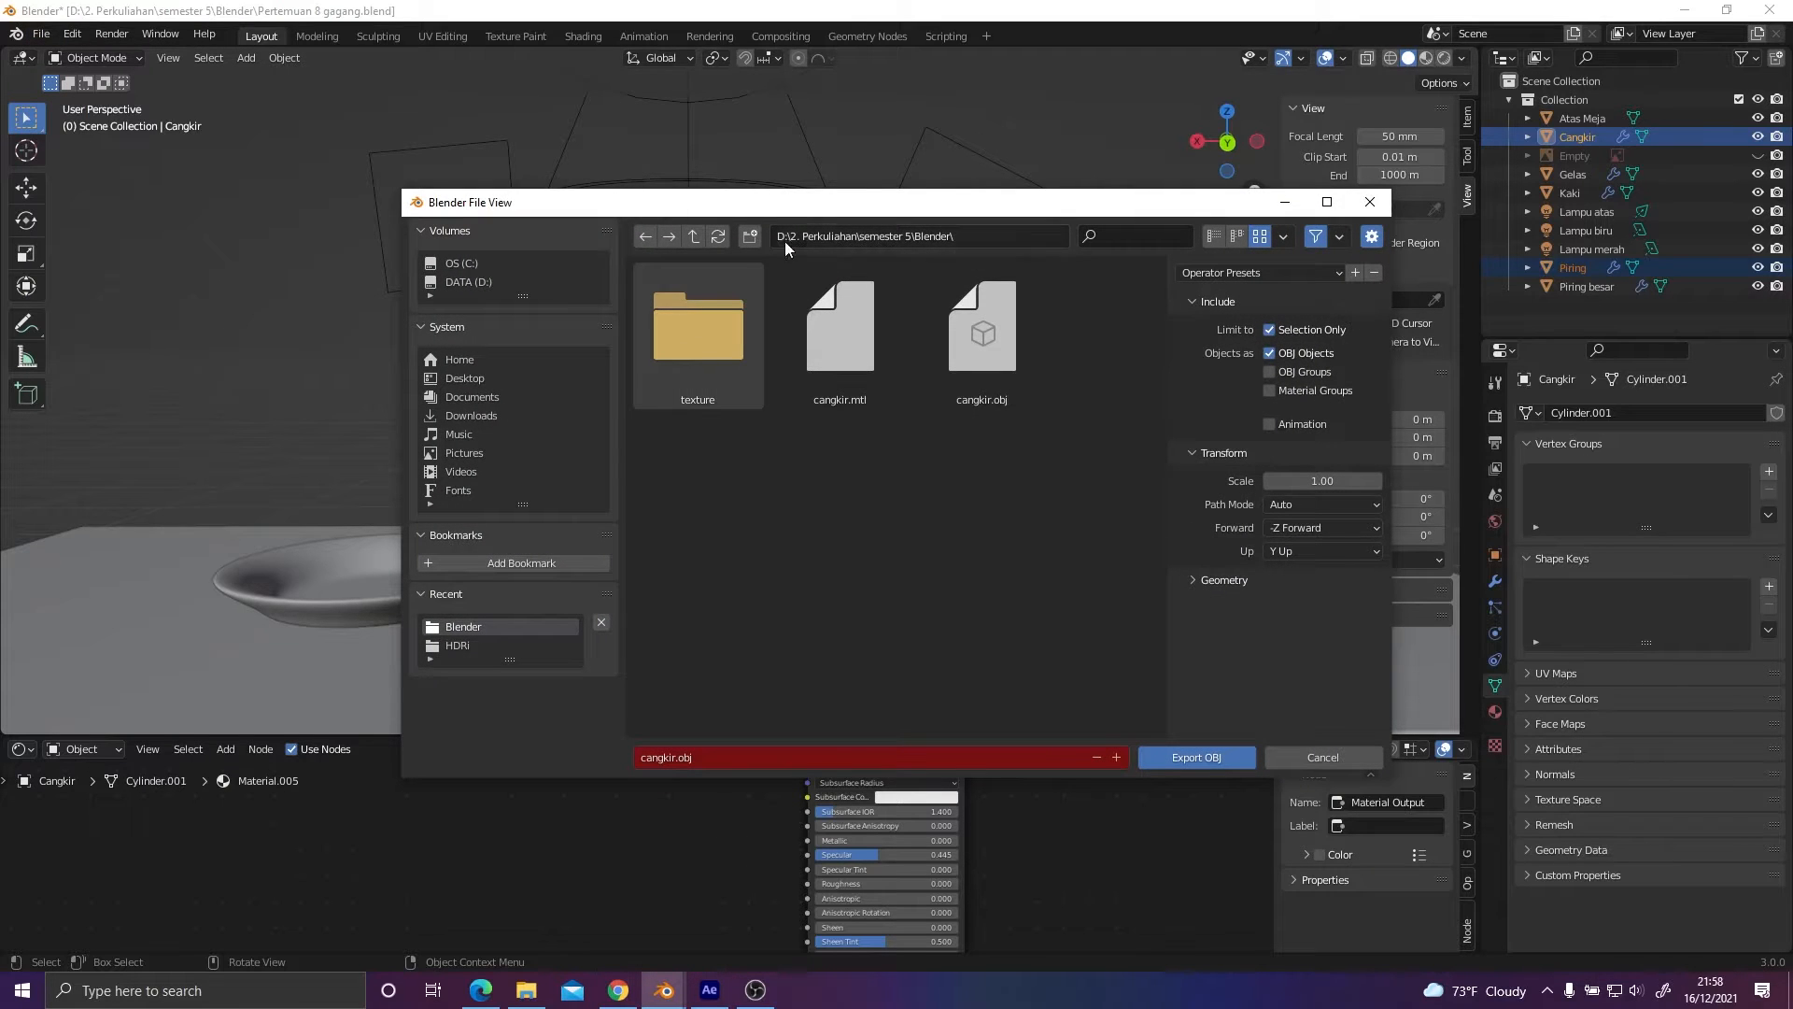
{"action": "left_click", "coordinate": [692, 238]}
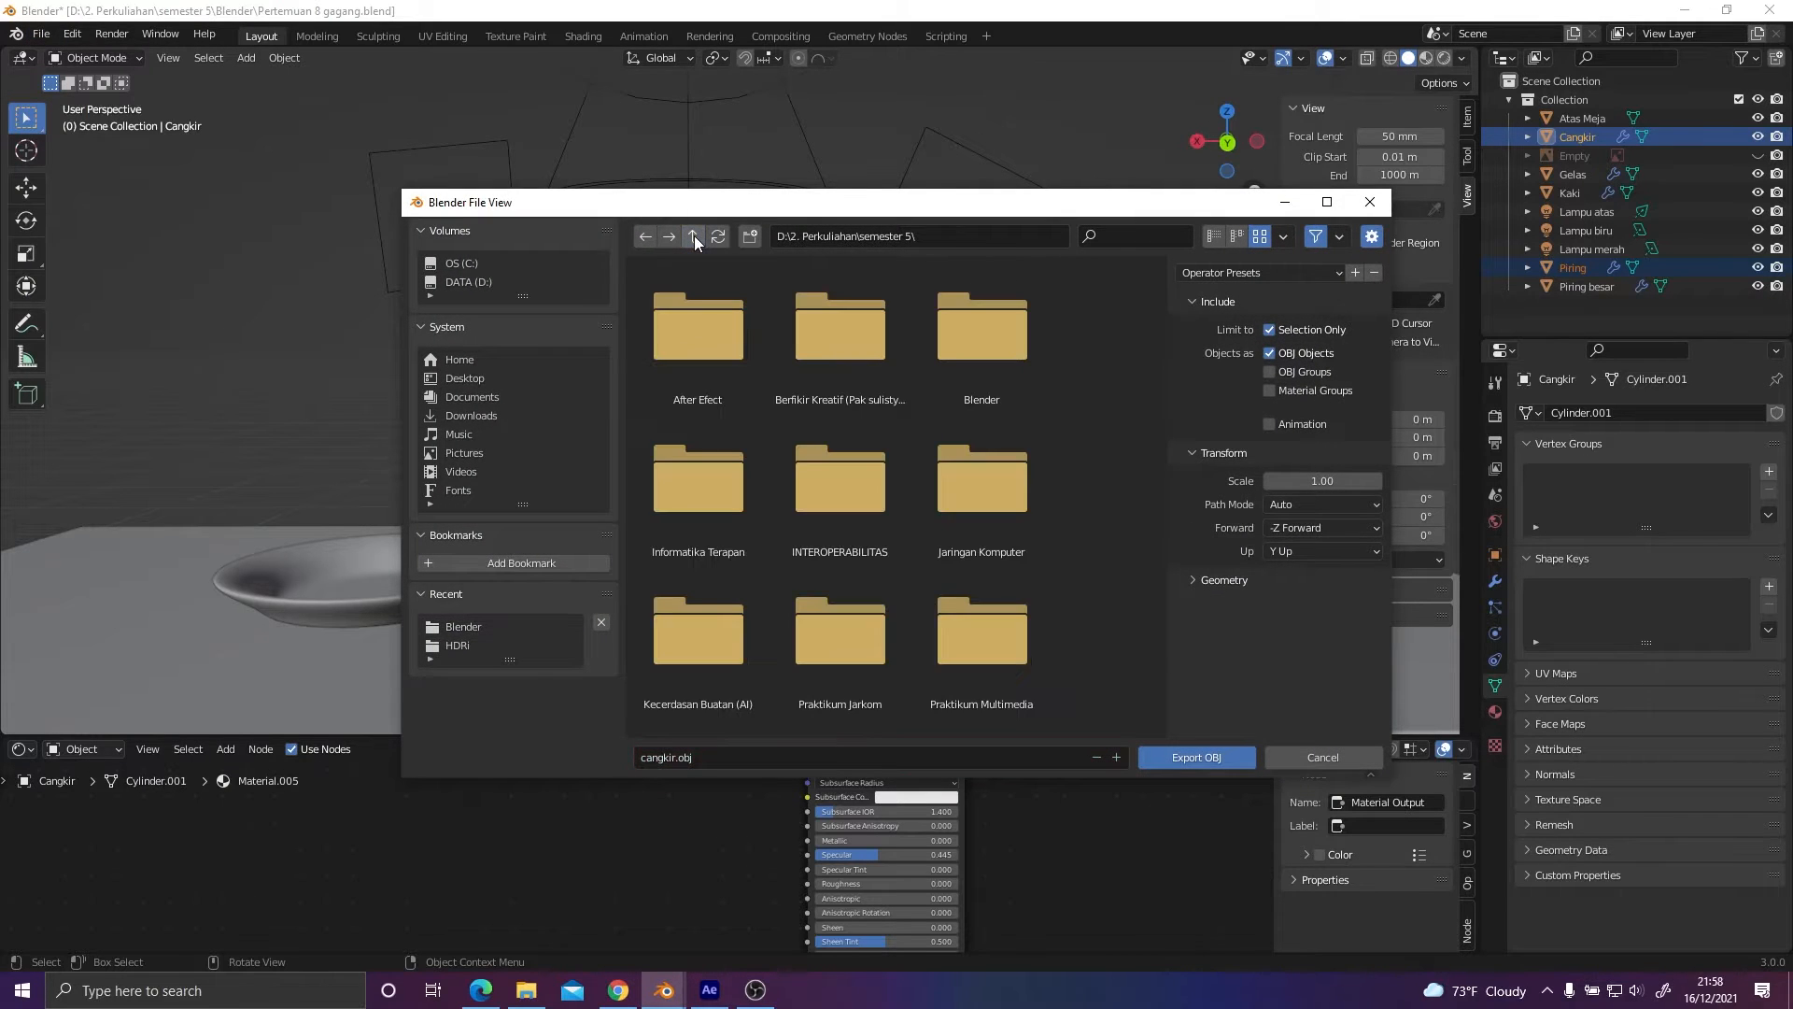
{"action": "scroll", "coordinate": [869, 583], "scroll_direction": "down", "scroll_amount": 3}
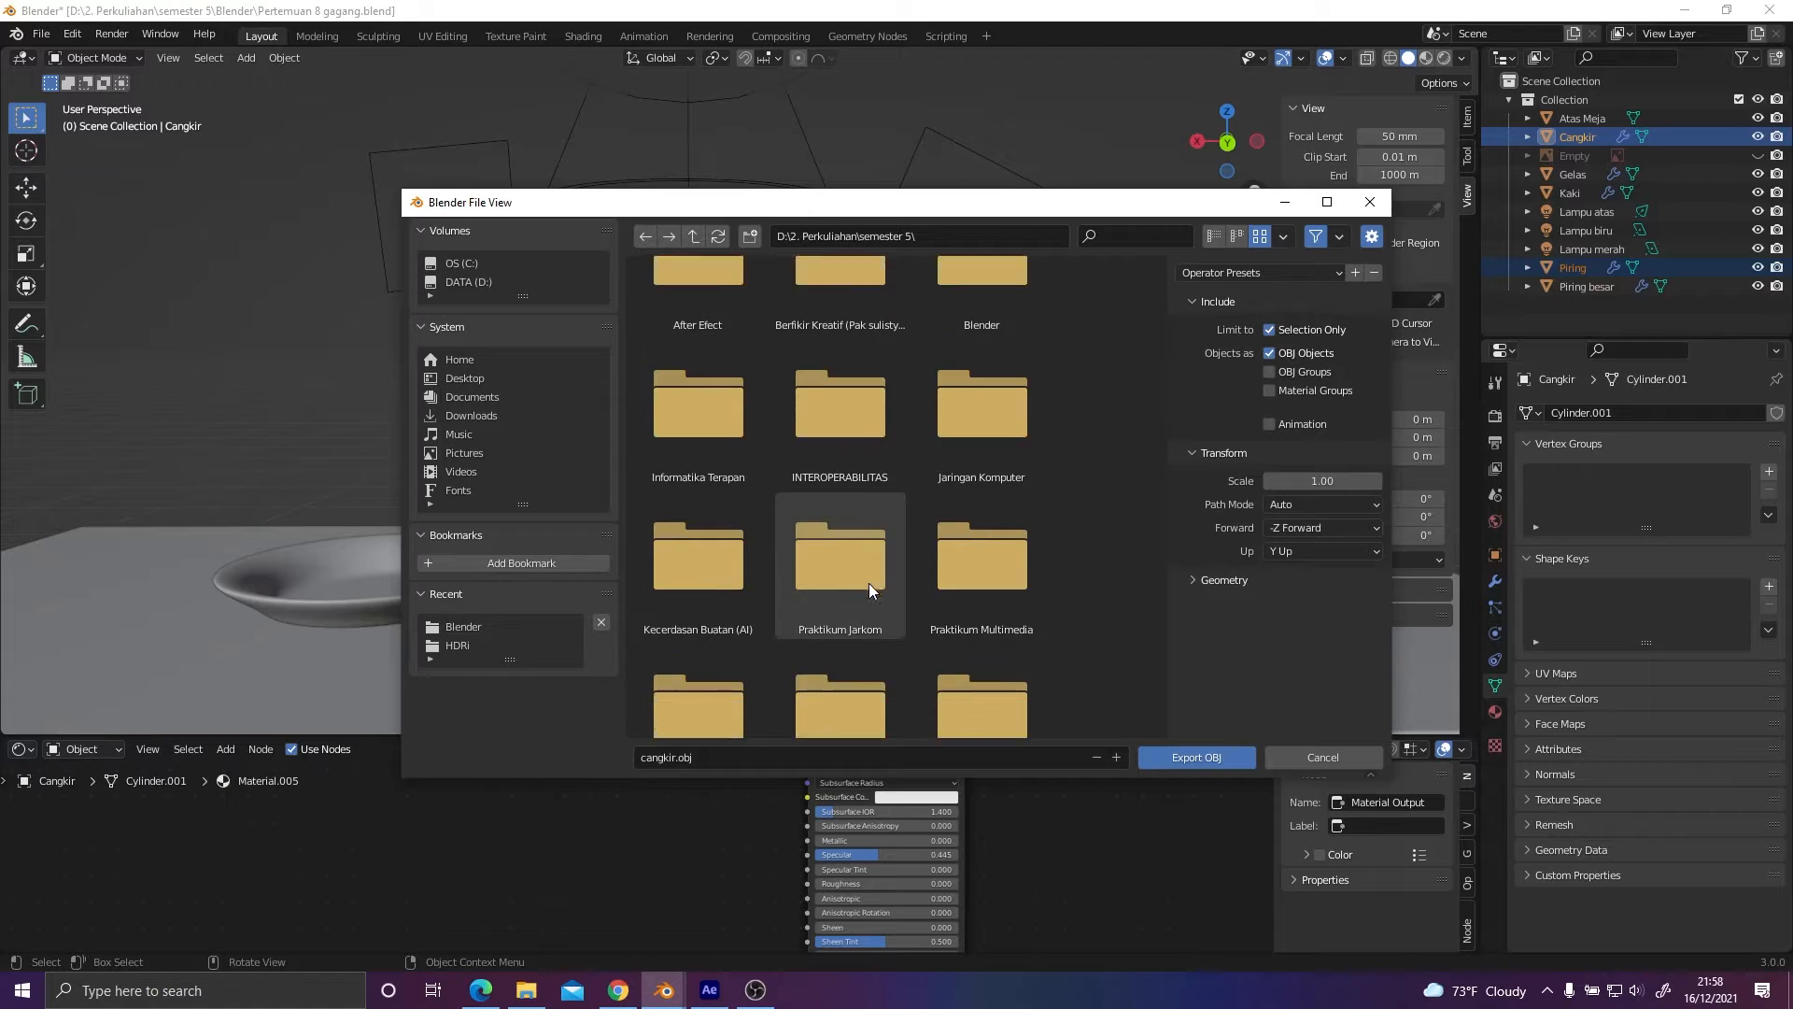
{"action": "left_click", "coordinate": [979, 686]}
{"action": "double_click", "coordinate": [990, 639]}
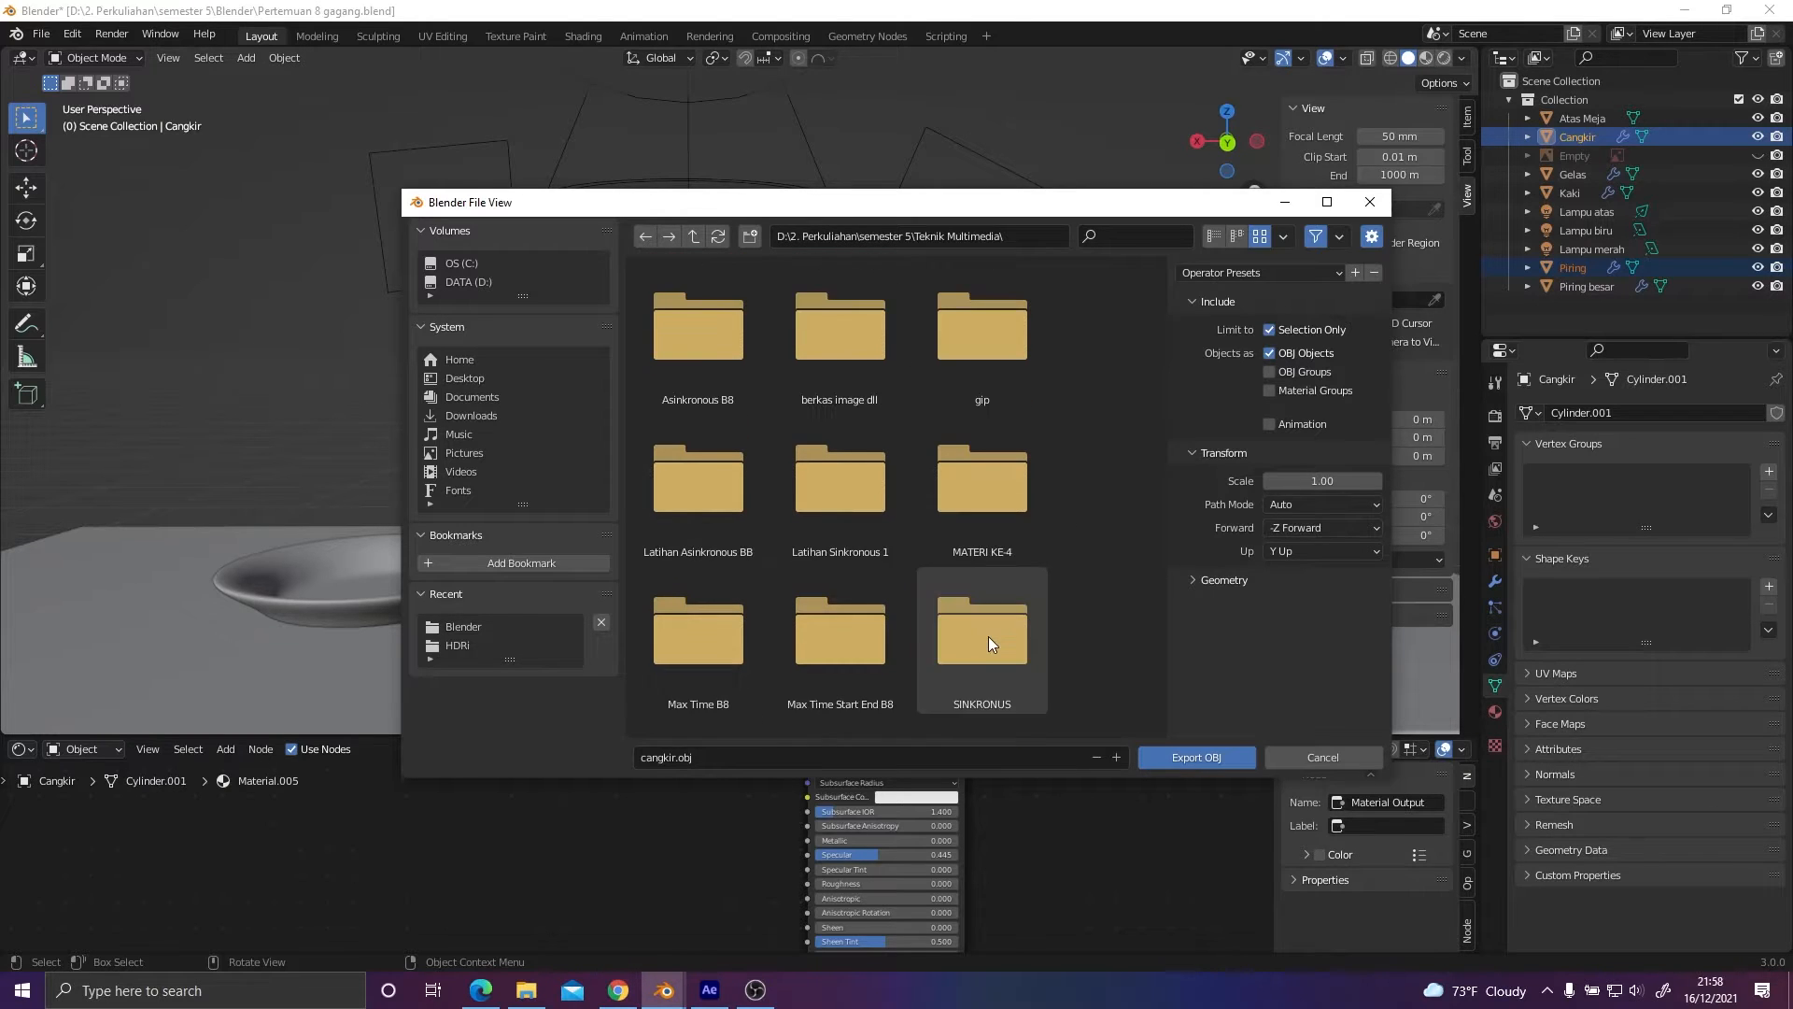
{"action": "scroll", "coordinate": [849, 497], "scroll_direction": "down", "scroll_amount": 3}
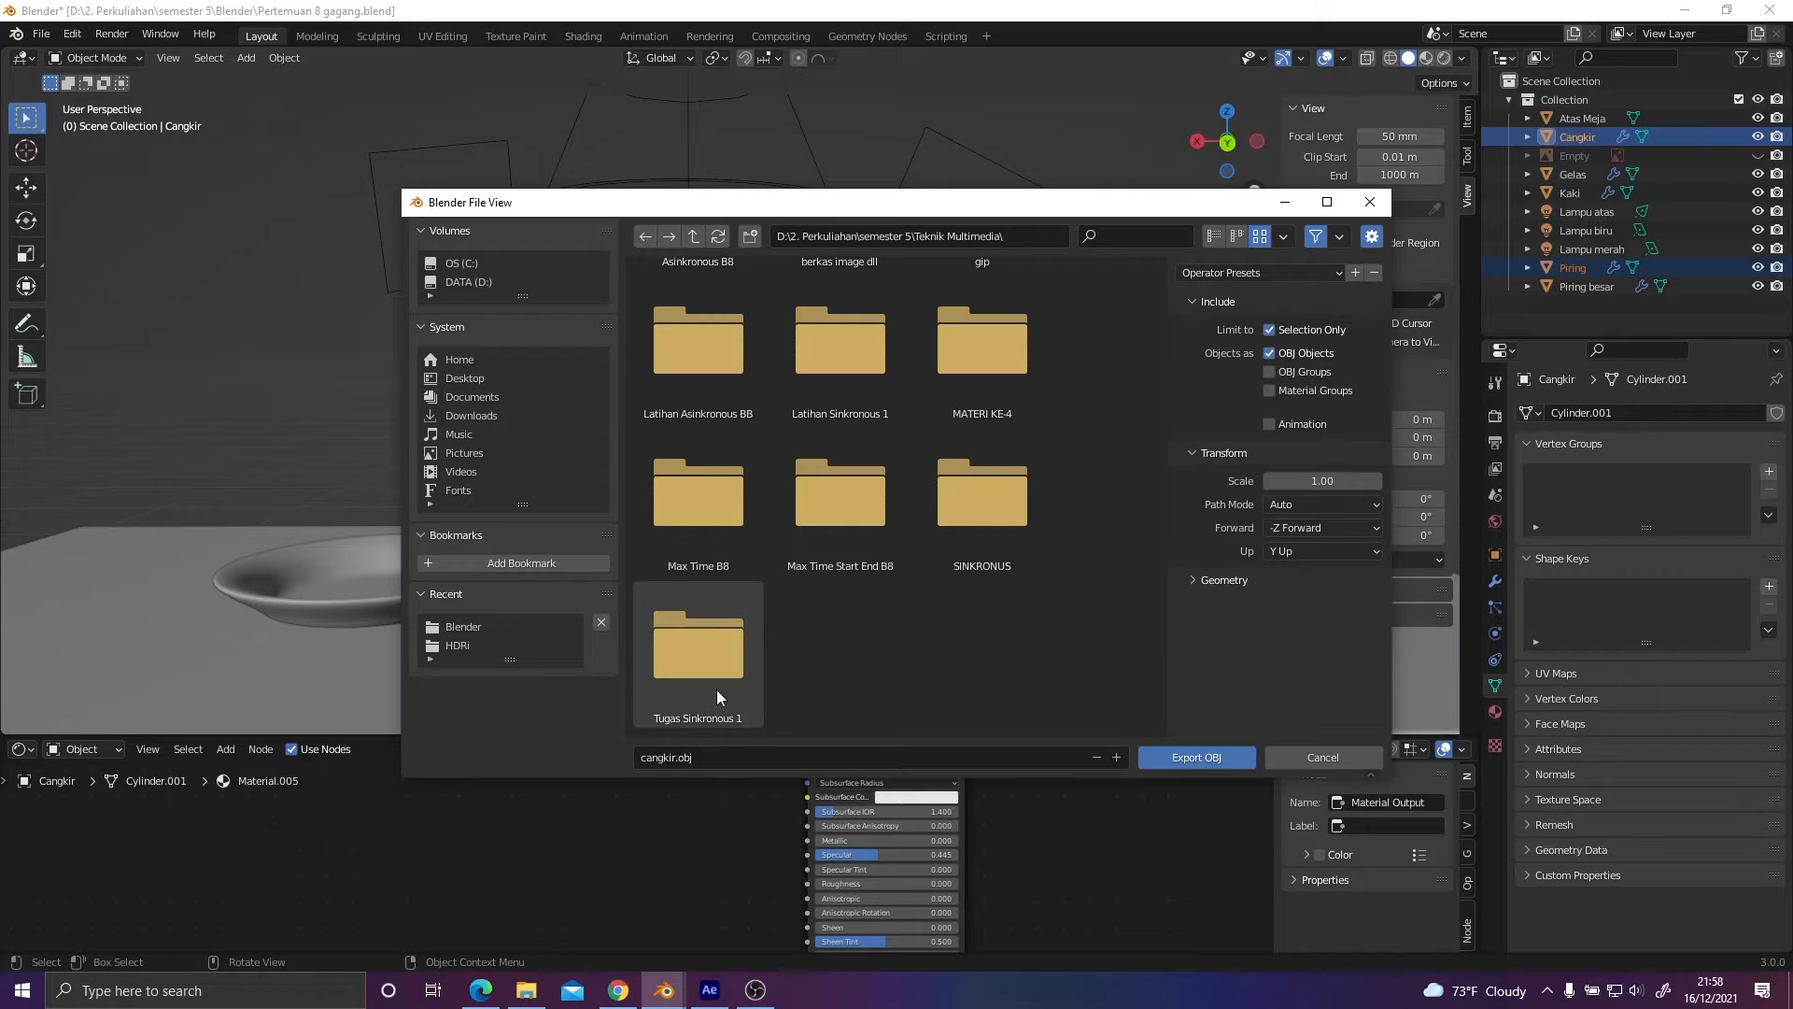
{"action": "scroll", "coordinate": [716, 689], "scroll_direction": "up", "scroll_amount": 3}
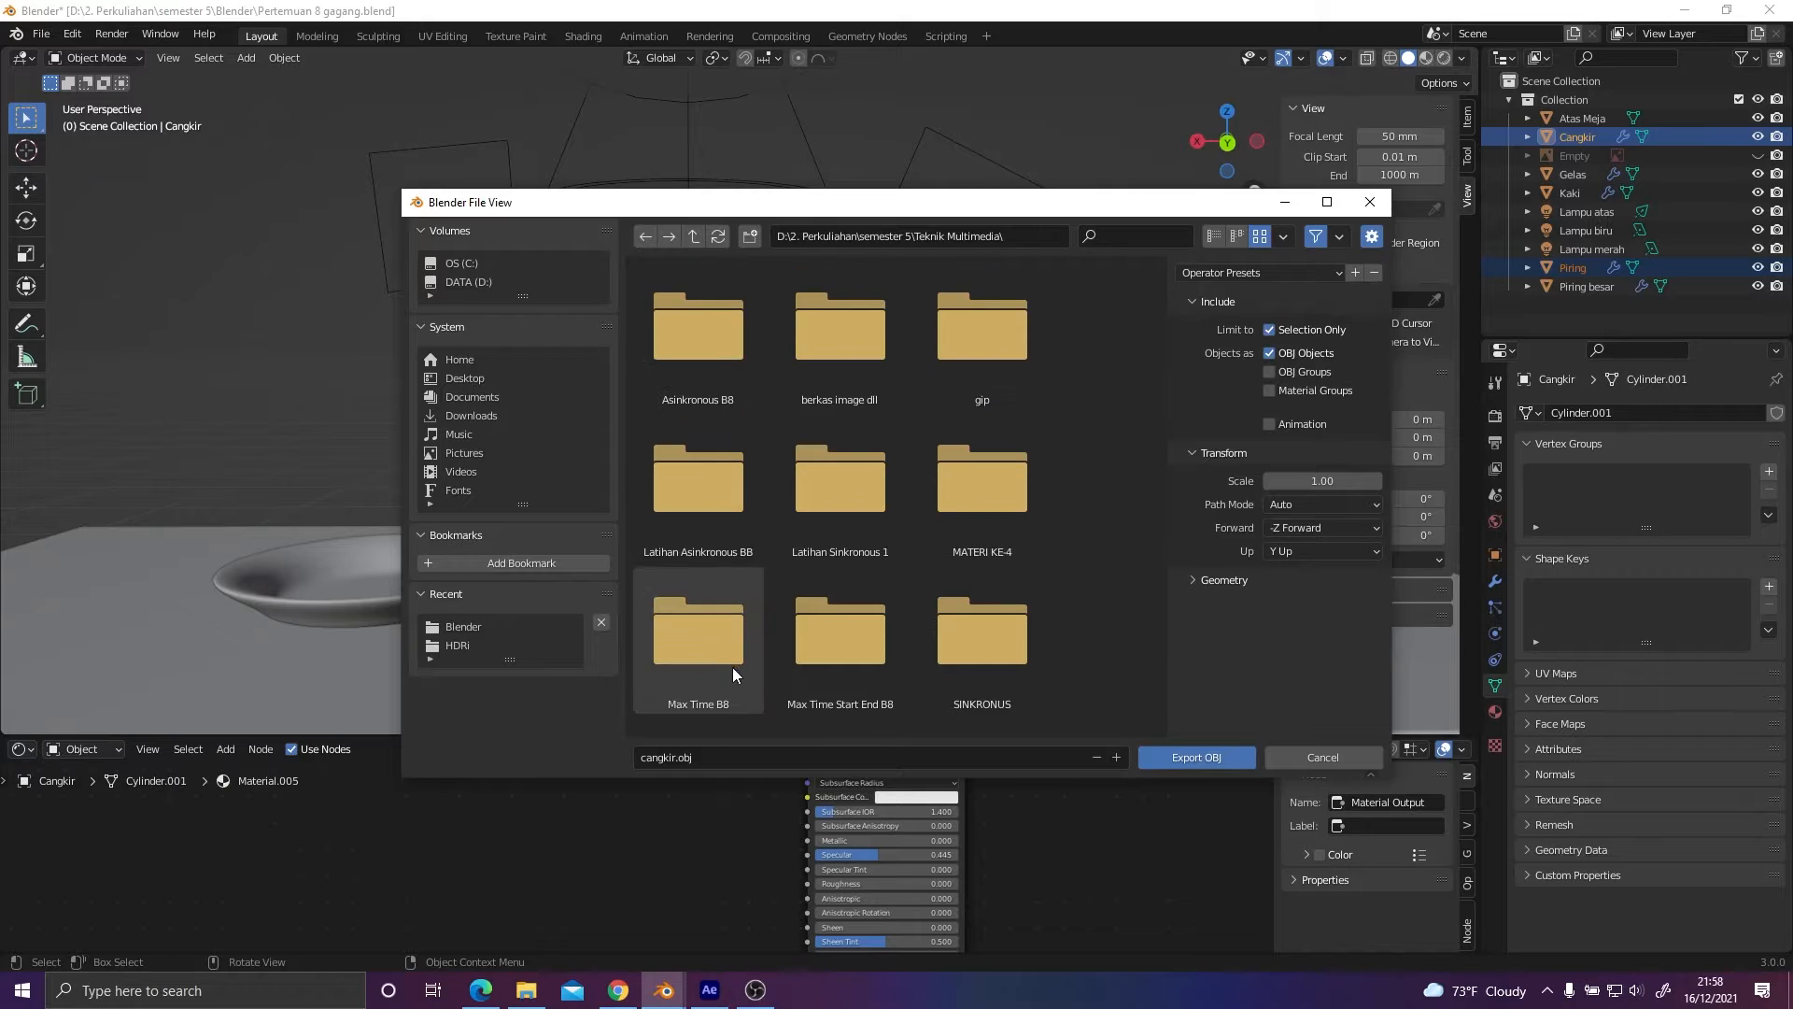
{"action": "left_click", "coordinate": [693, 237]}
Export the selection as cangkir.obj into the Pertemuan 10 folder inside Praktikum Multimedia.
{"action": "scroll", "coordinate": [928, 614], "scroll_direction": "down", "scroll_amount": 3}
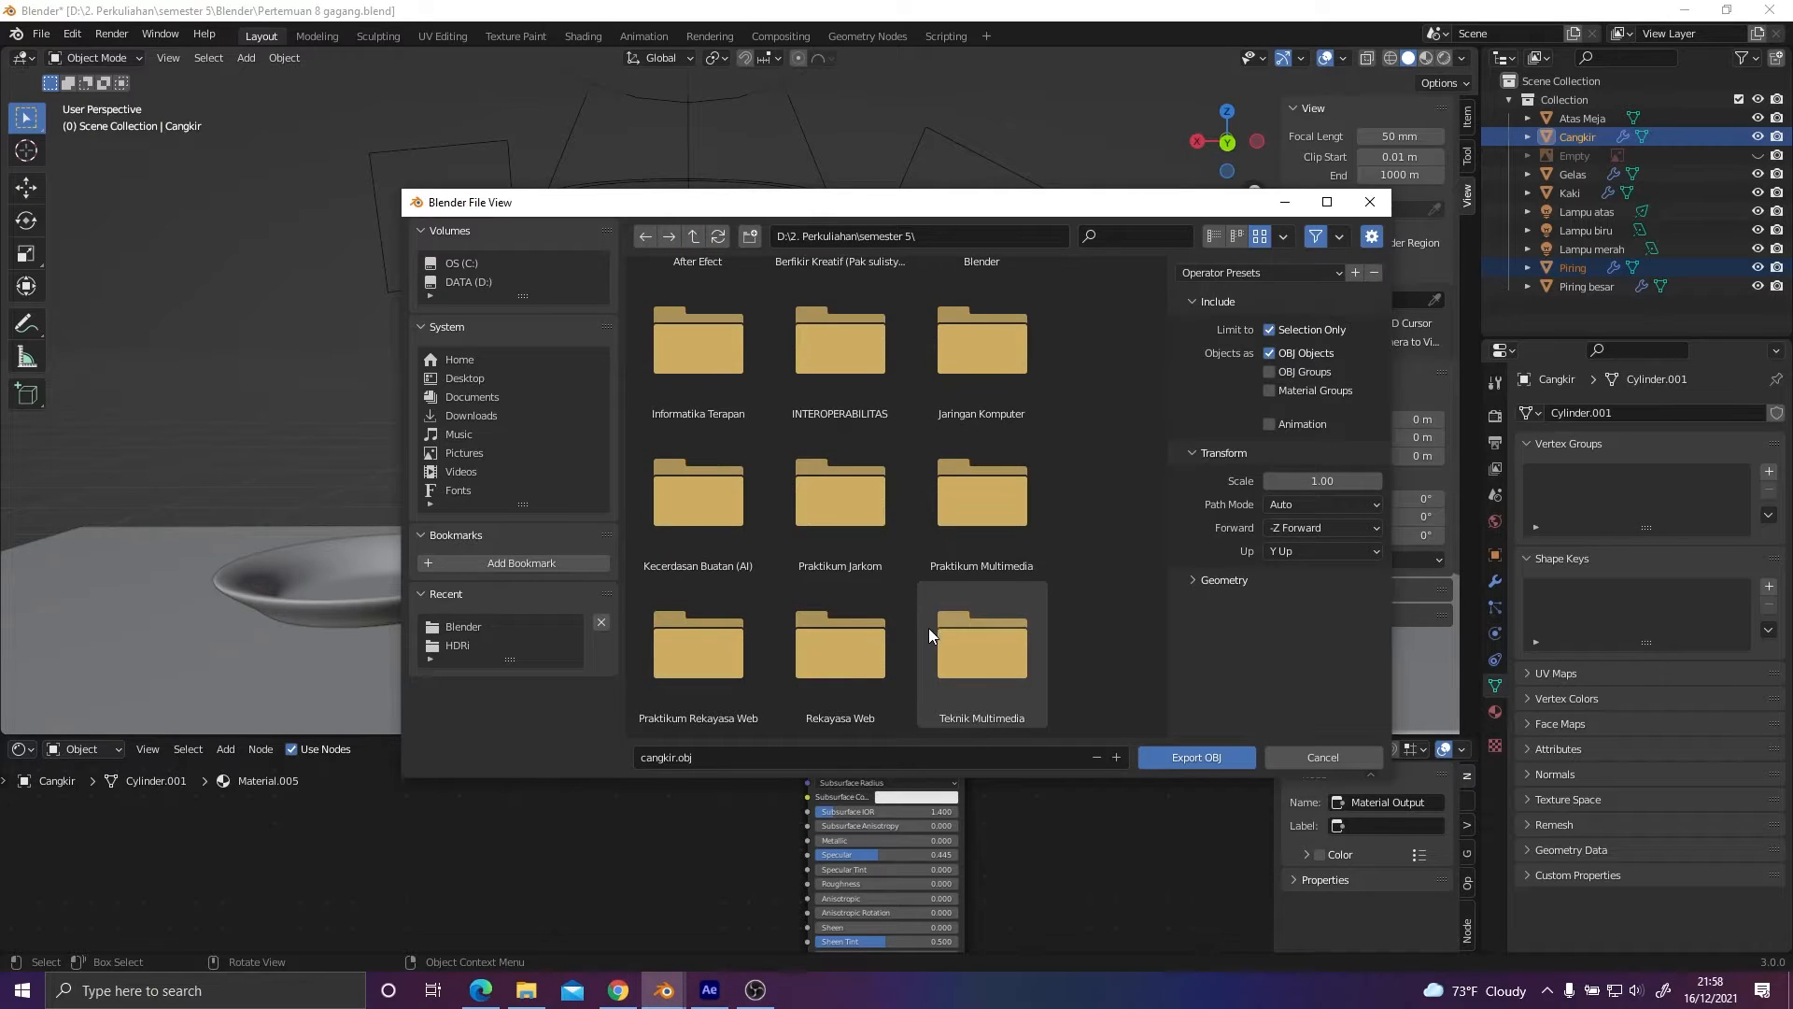
{"action": "double_click", "coordinate": [951, 535]}
{"action": "scroll", "coordinate": [844, 586], "scroll_direction": "down", "scroll_amount": 3}
{"action": "left_click", "coordinate": [866, 657]}
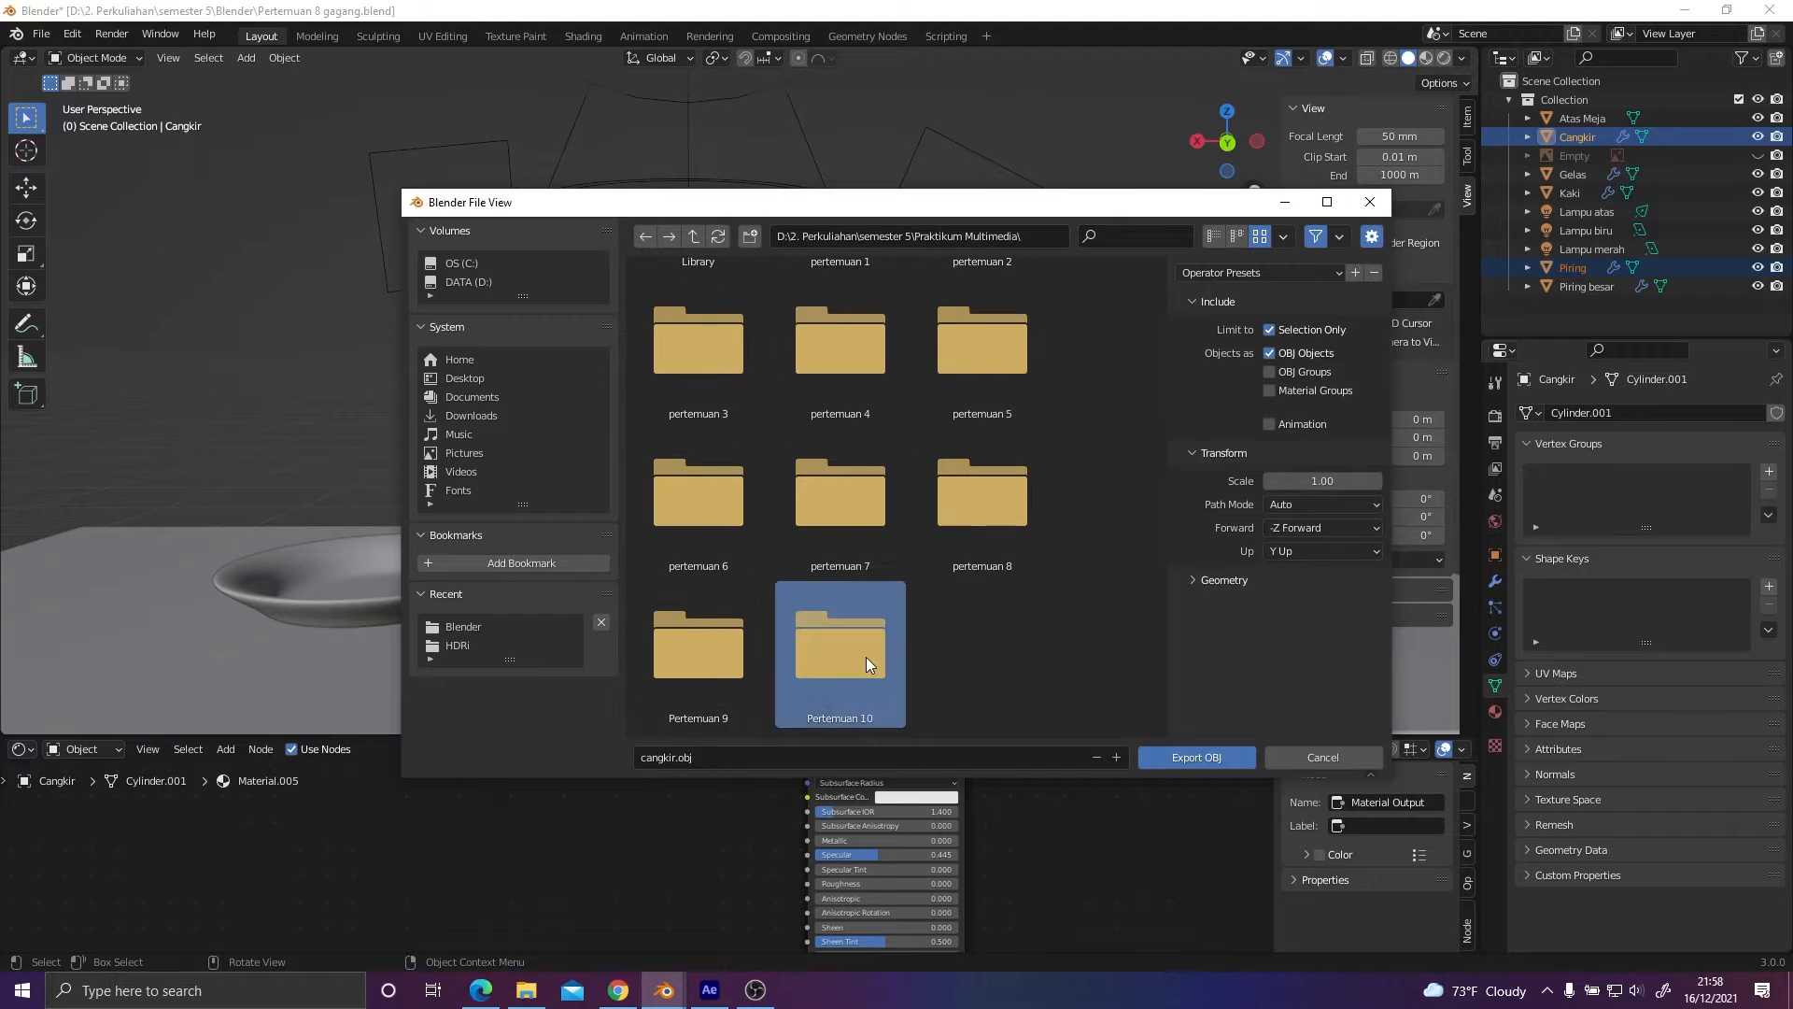
{"action": "double_click", "coordinate": [866, 657]}
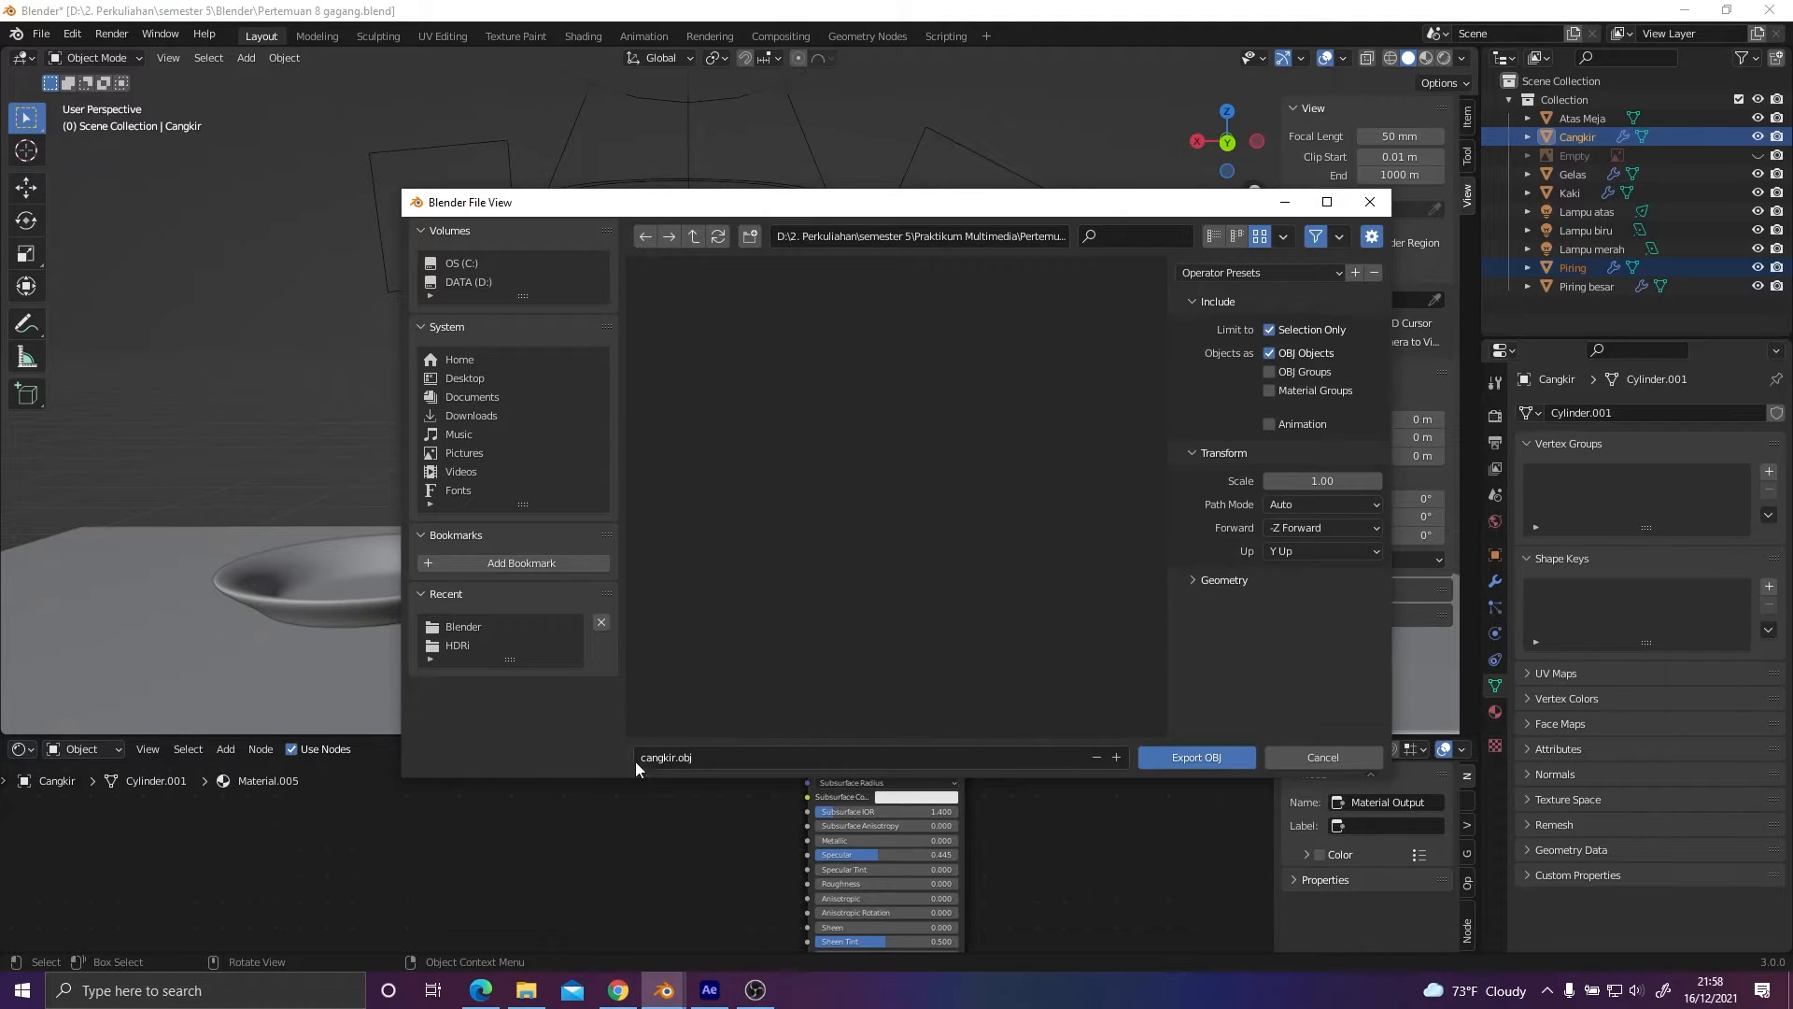
{"action": "left_click", "coordinate": [678, 757]}
{"action": "left_click", "coordinate": [737, 752]}
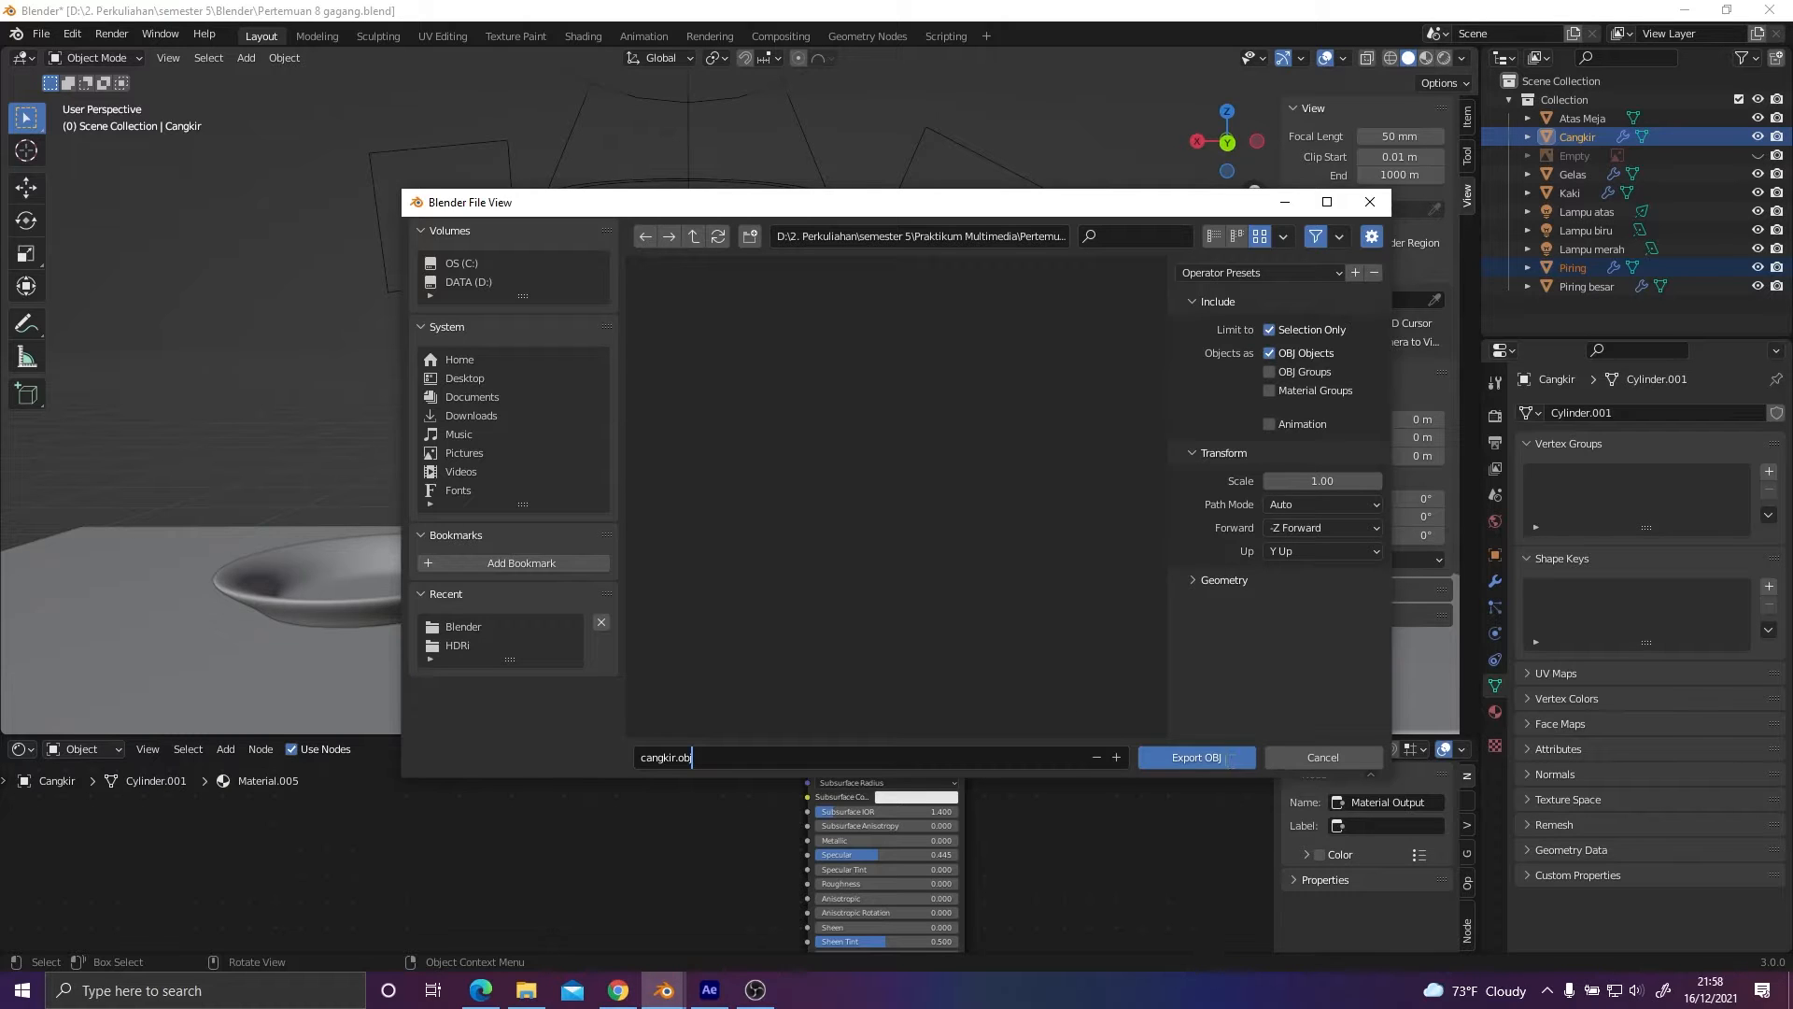
{"action": "left_click", "coordinate": [1213, 759]}
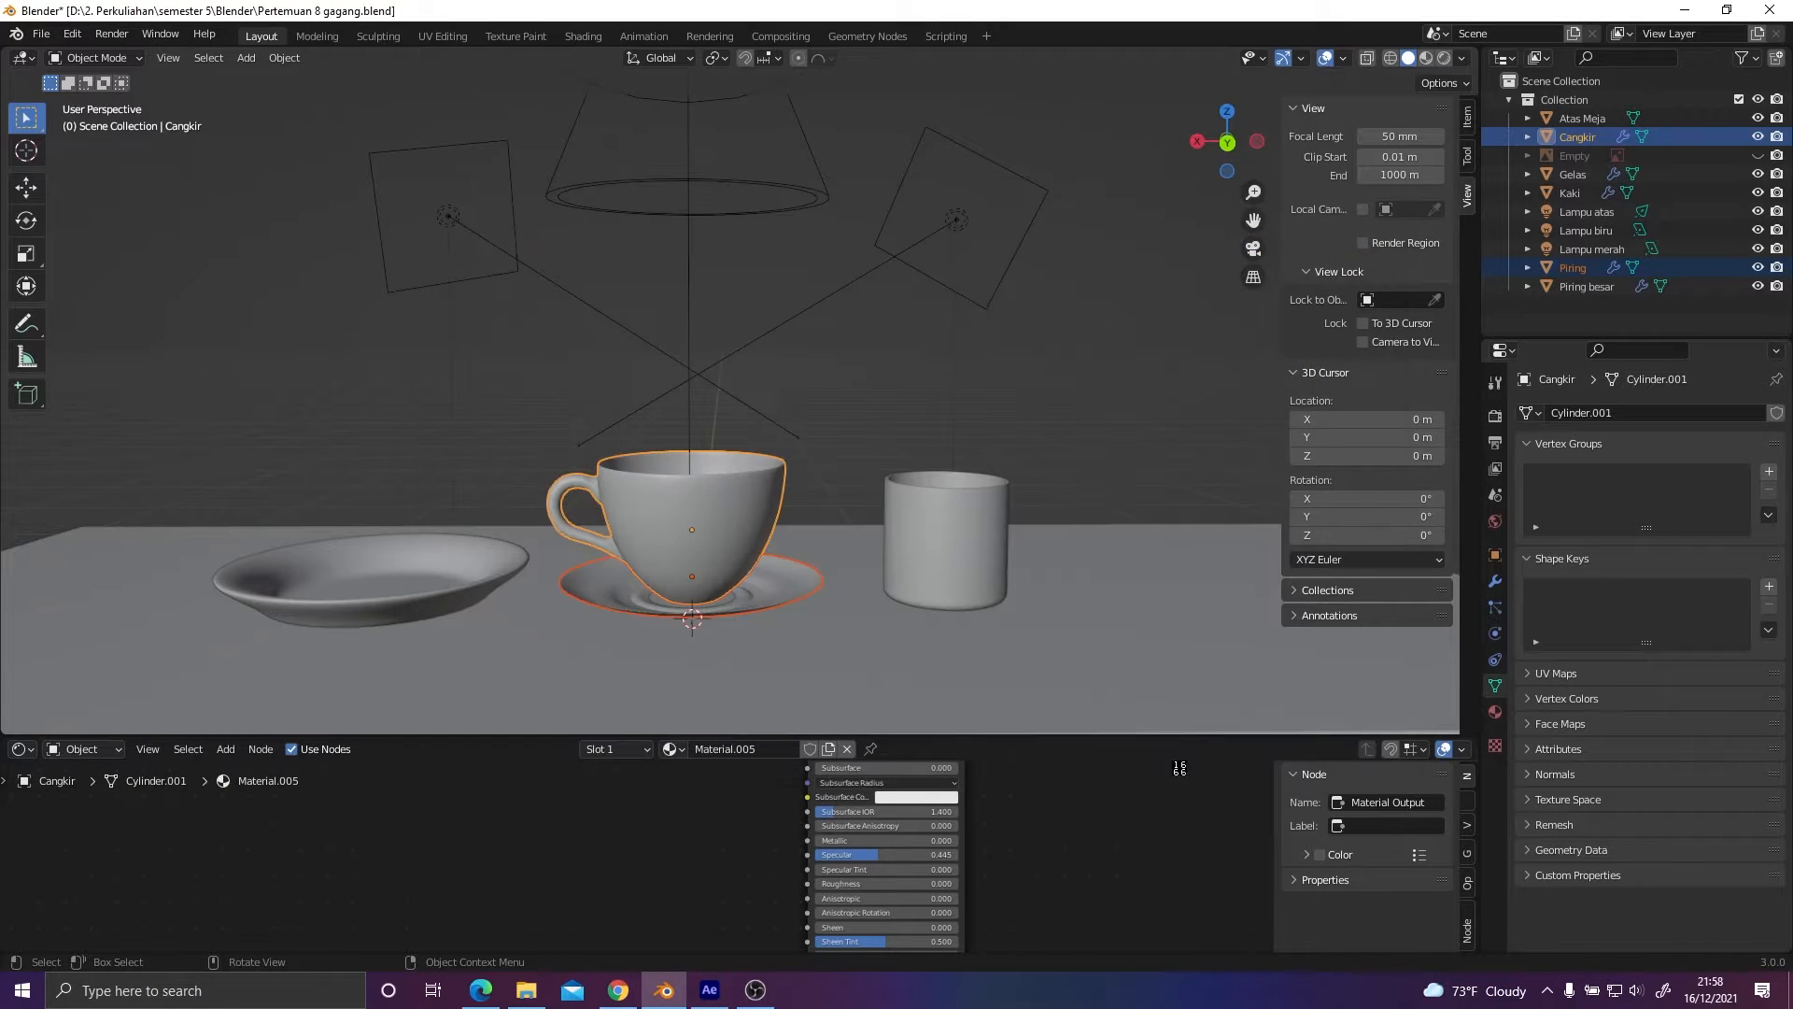
Check the exported files in File Explorer under D:\2. Perkuliahan\semester 5\Praktikum Multimedia\Pertemuan 10.
{"action": "left_click", "coordinate": [525, 990]}
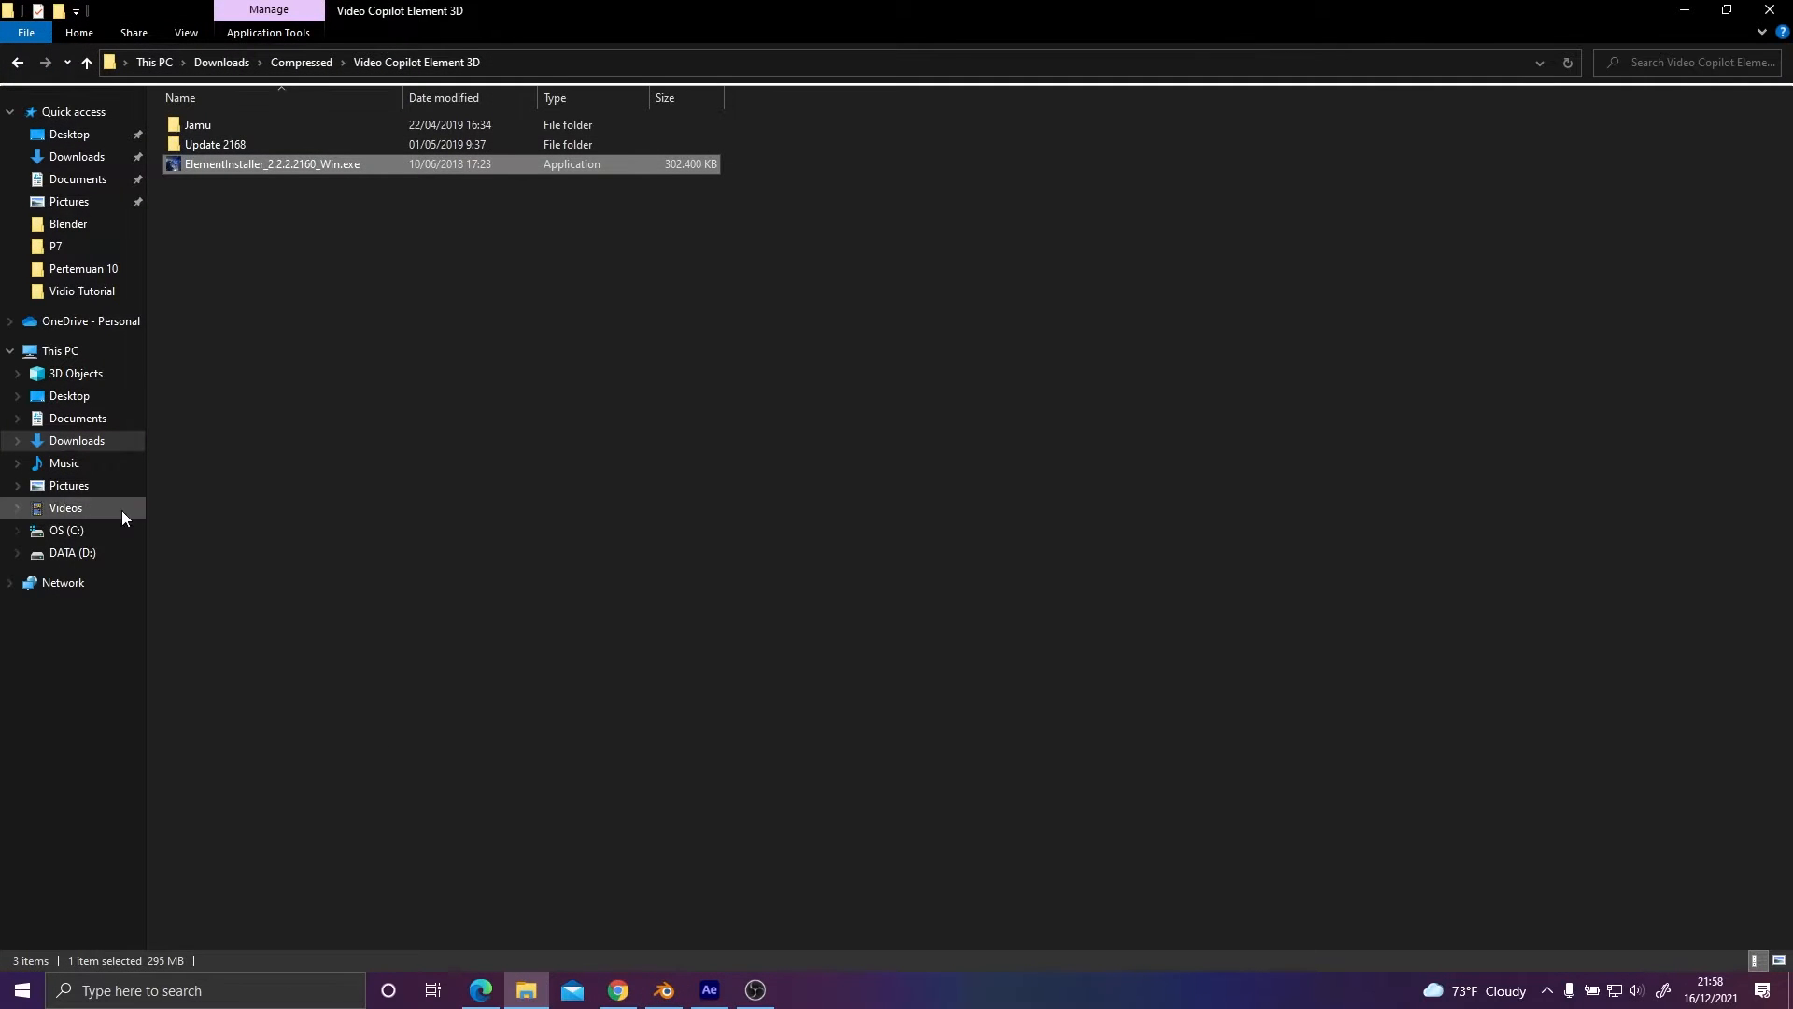
{"action": "left_click", "coordinate": [75, 552]}
{"action": "double_click", "coordinate": [295, 144]}
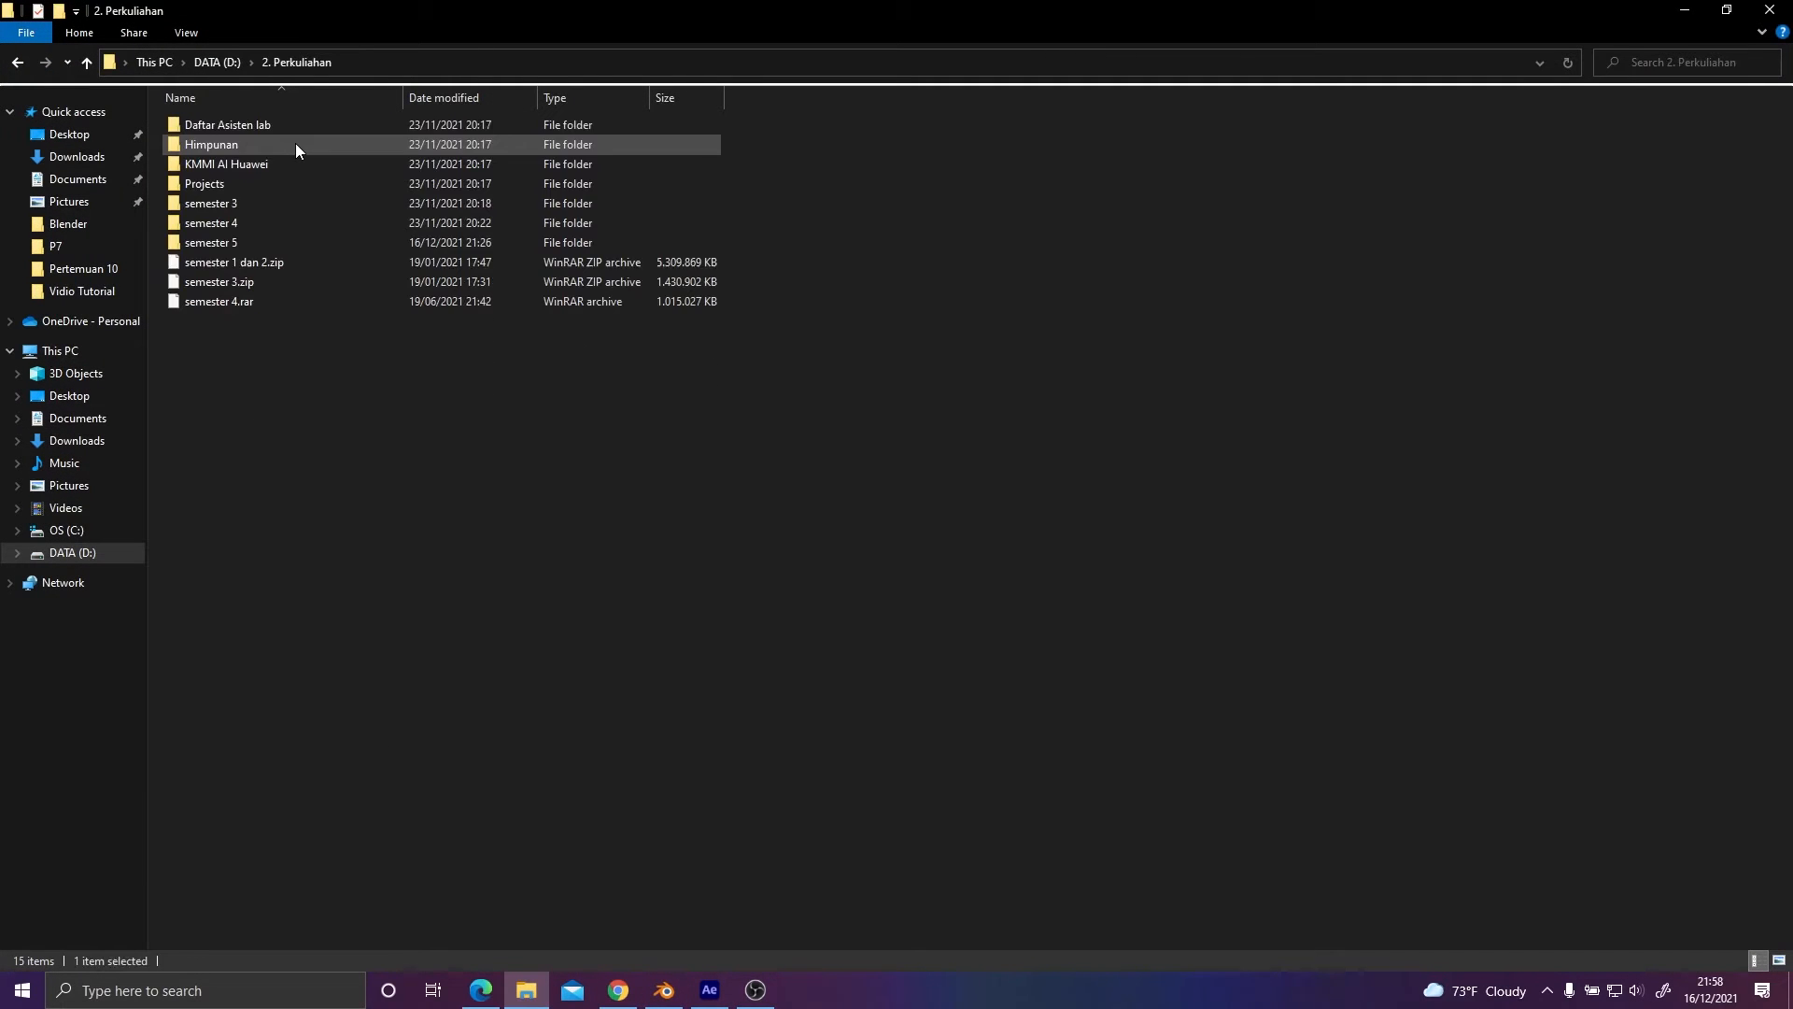
{"action": "double_click", "coordinate": [289, 240]}
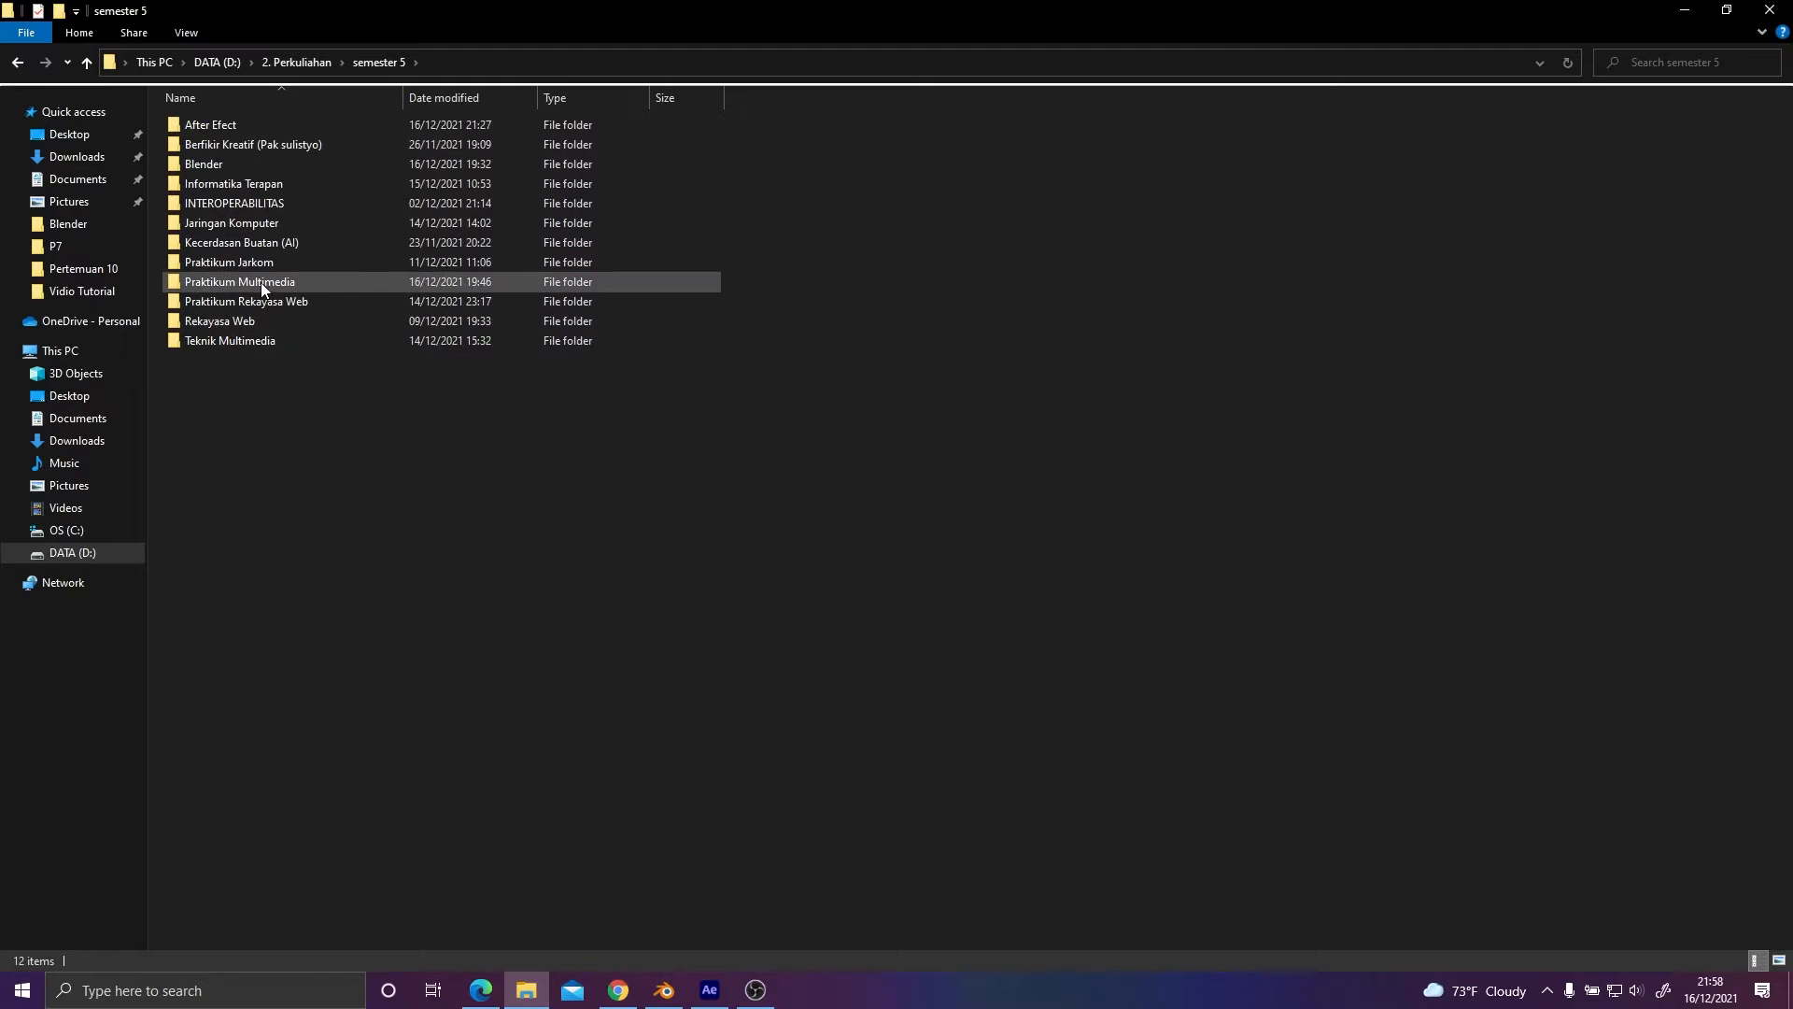
{"action": "double_click", "coordinate": [261, 282]}
{"action": "double_click", "coordinate": [254, 323]}
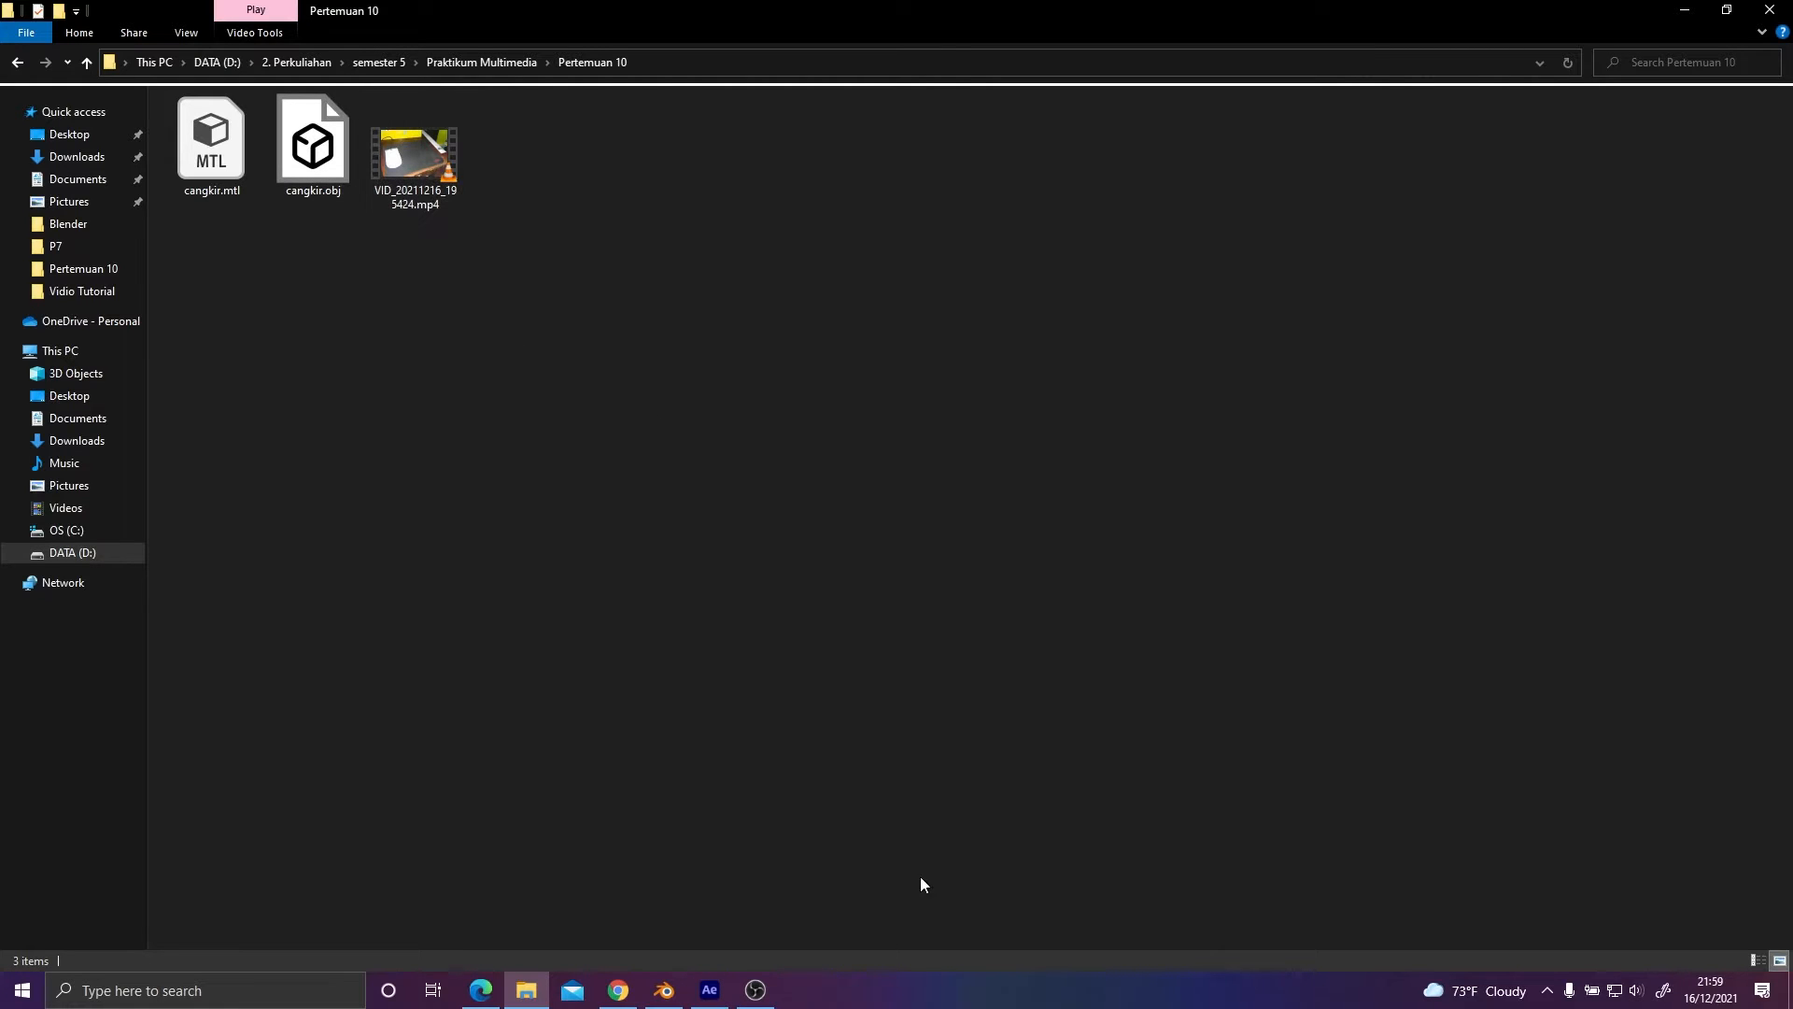
Switch to After Effects and create composition Comp 1 with the HDTV 1080 29,97 preset, 1920 x 1080 px and a 30-second duration.
{"action": "left_click", "coordinate": [717, 992]}
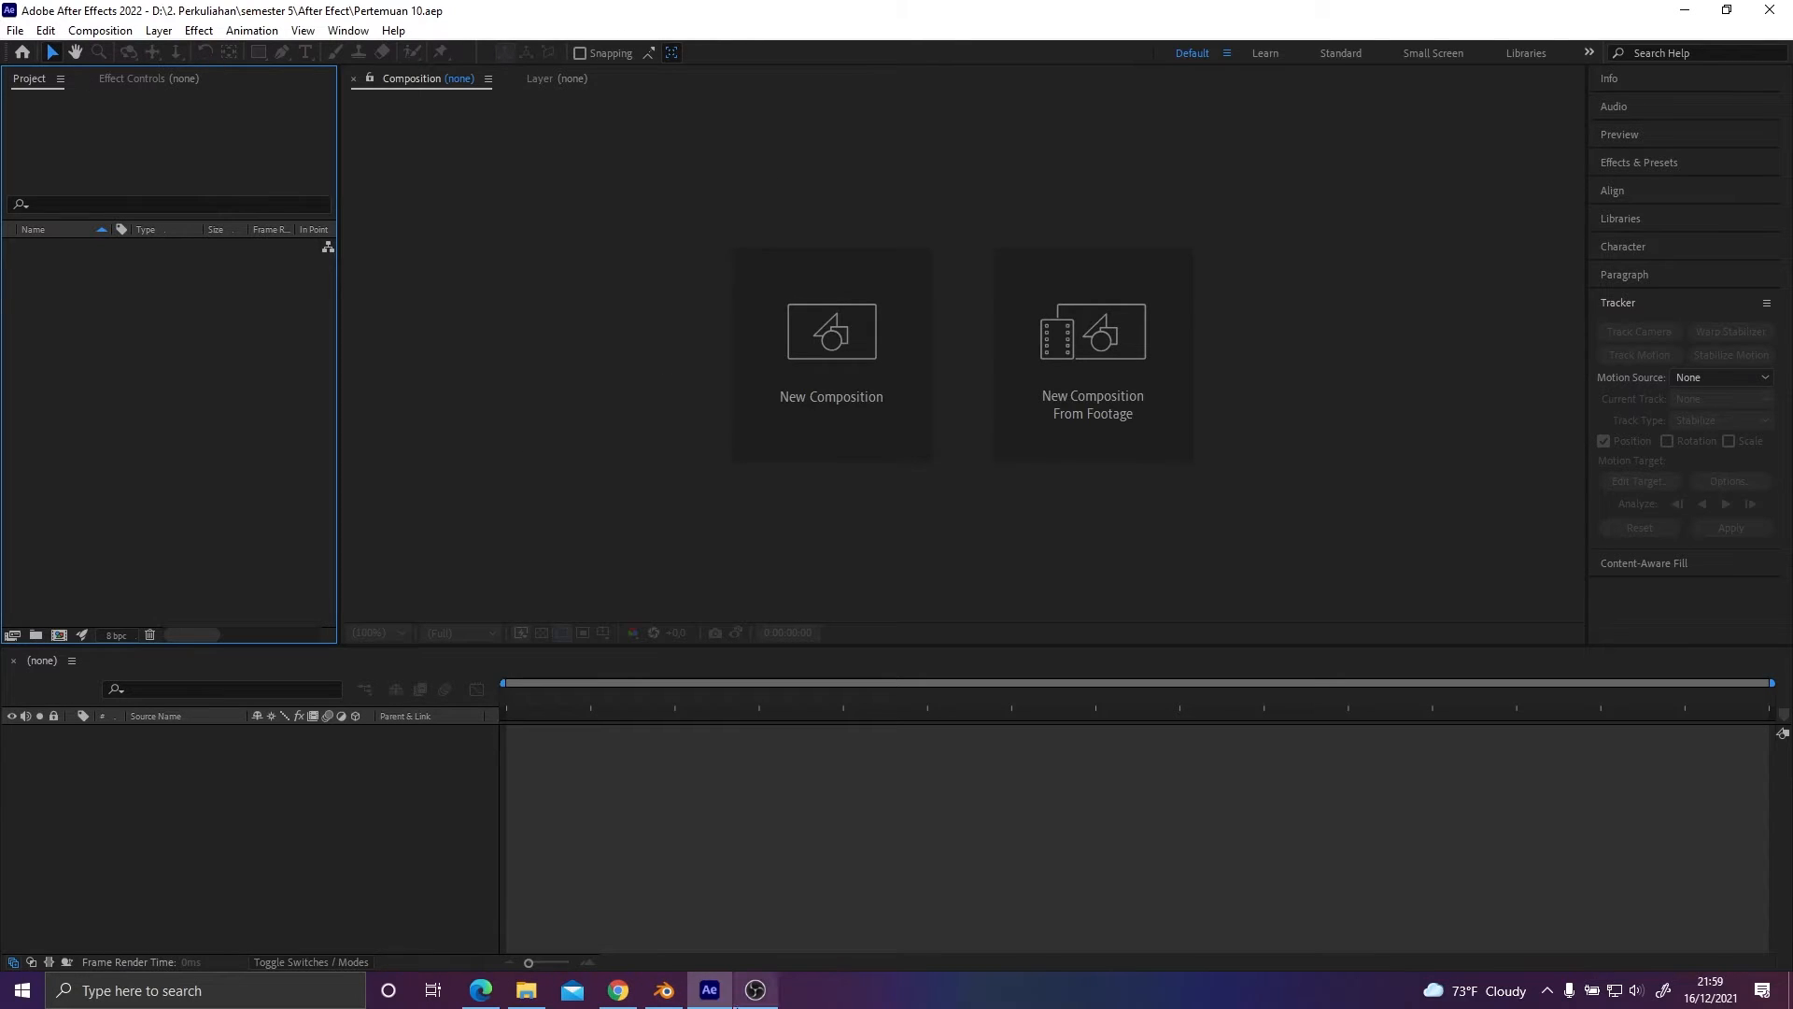
{"action": "right_click", "coordinate": [97, 339]}
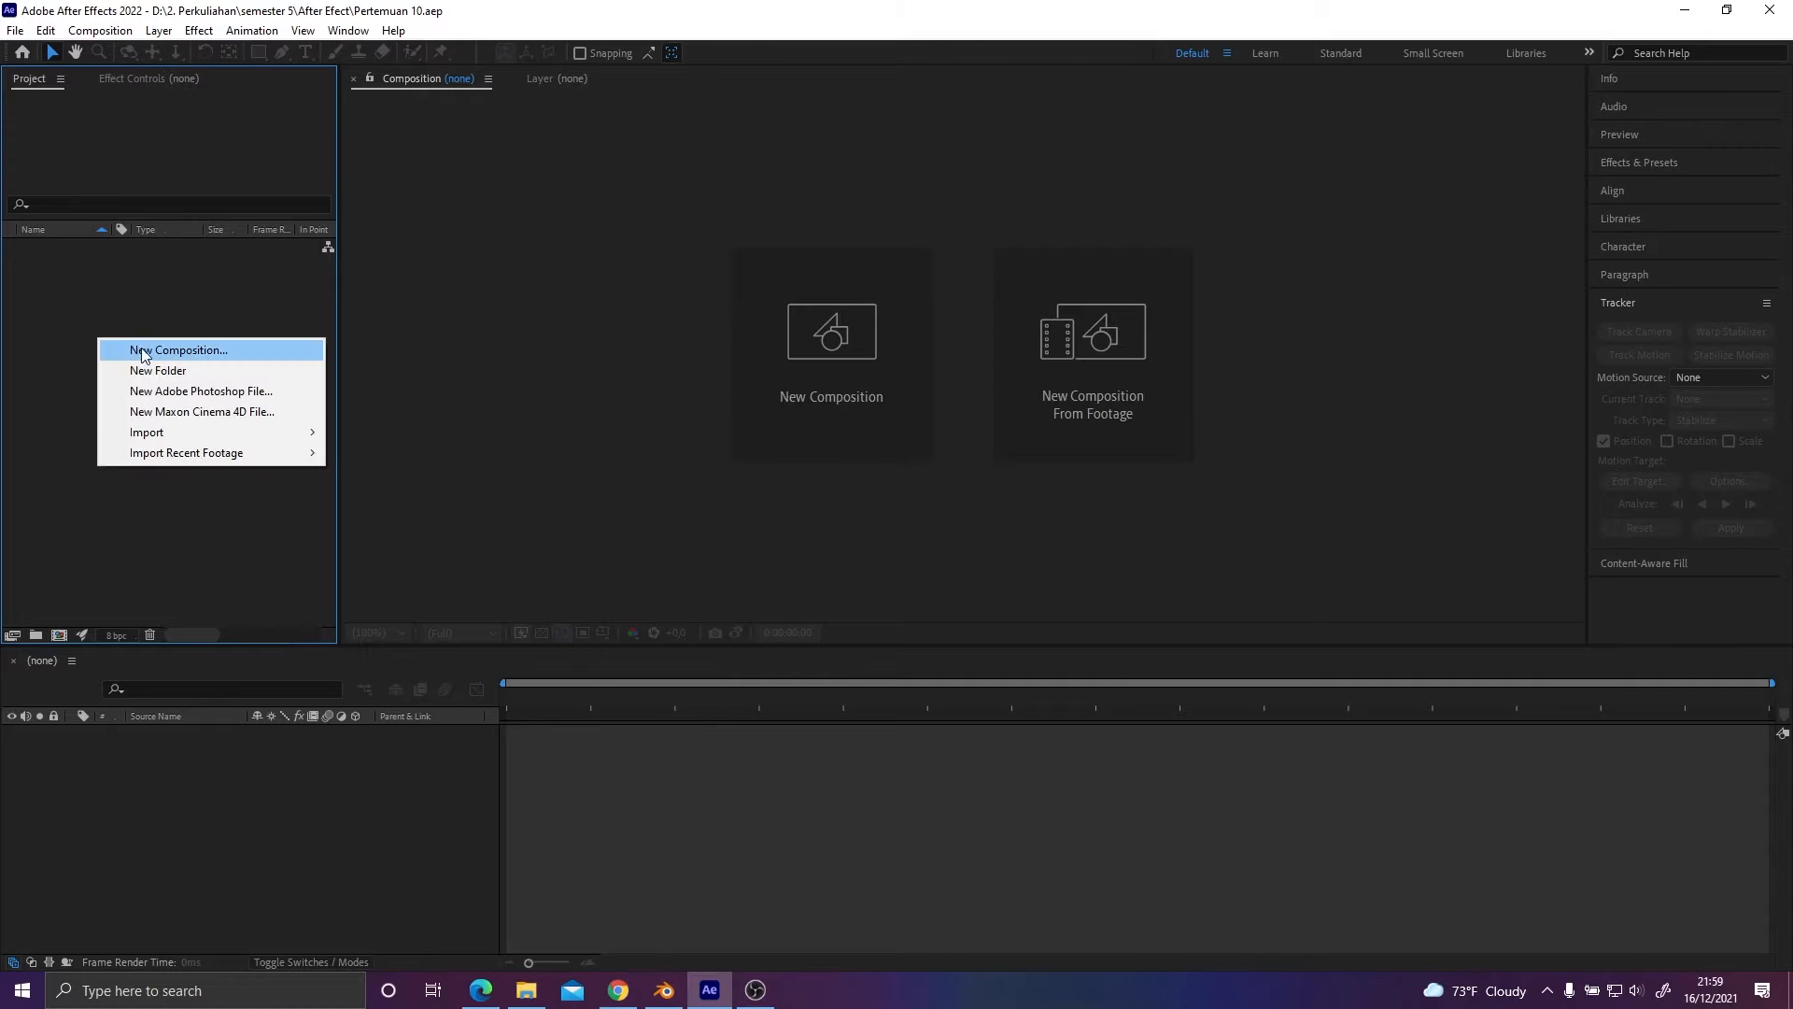
{"action": "left_click", "coordinate": [680, 495]}
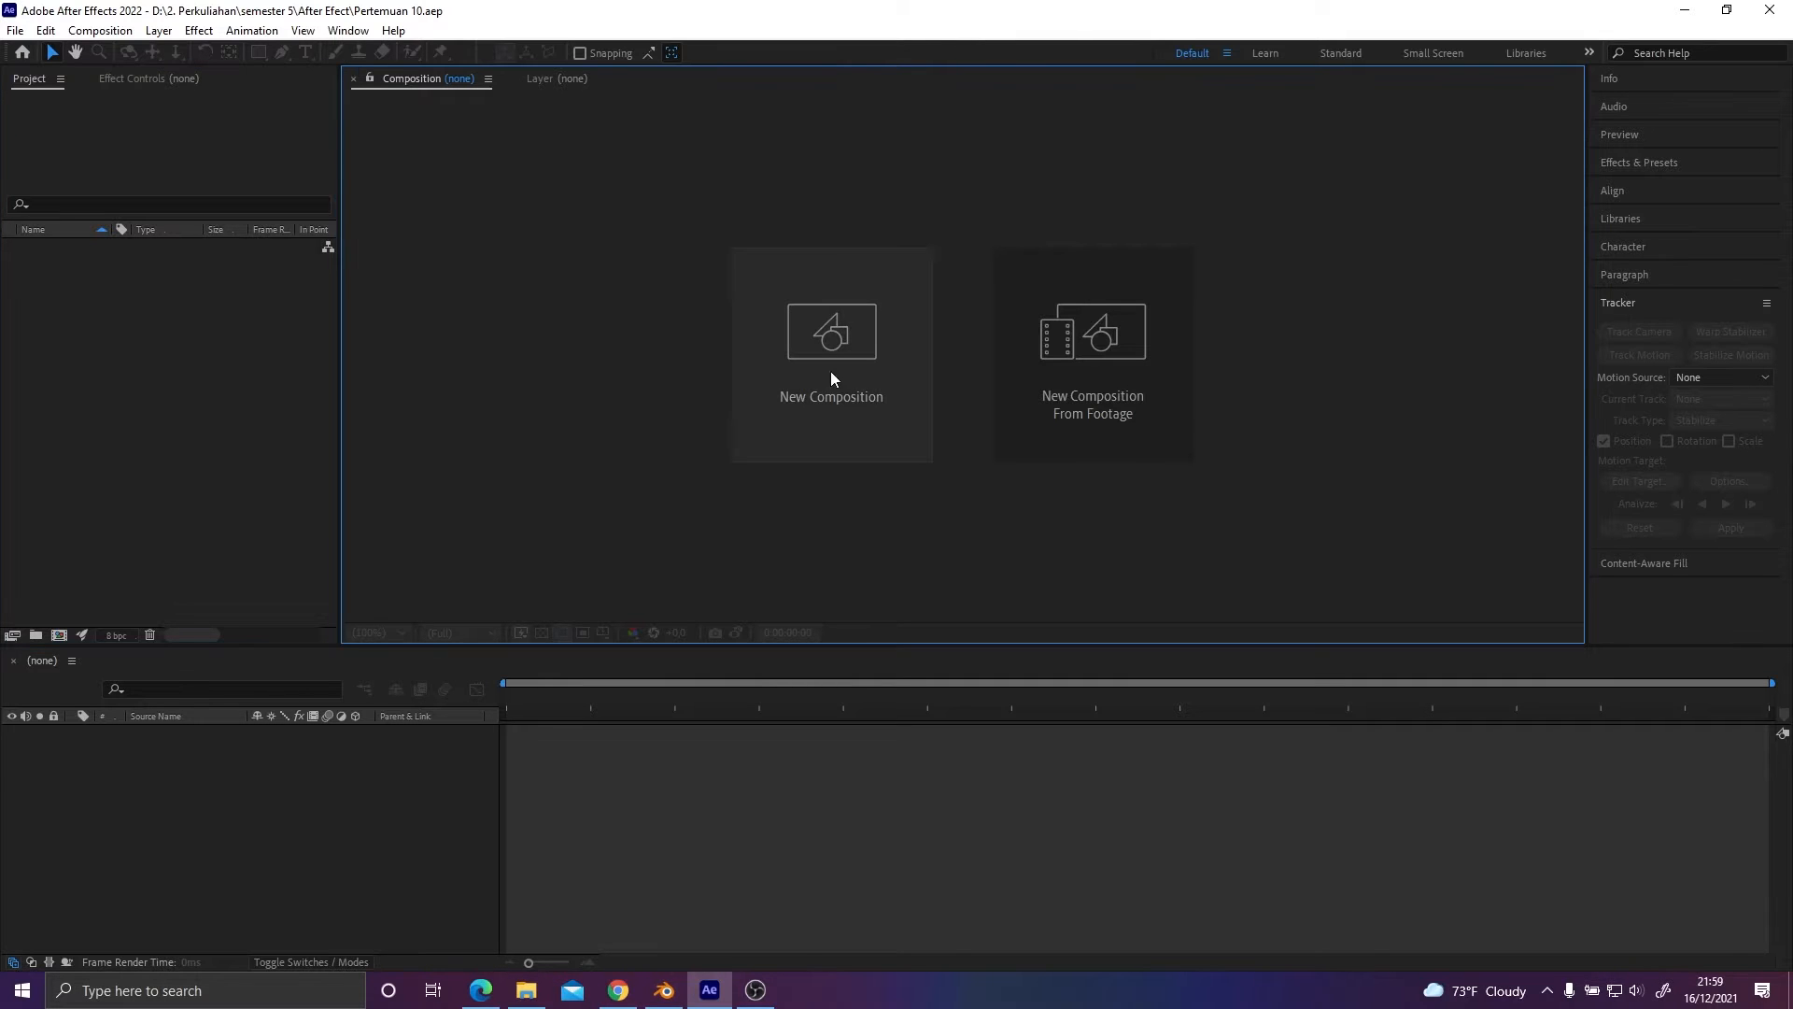
{"action": "left_click", "coordinate": [854, 368]}
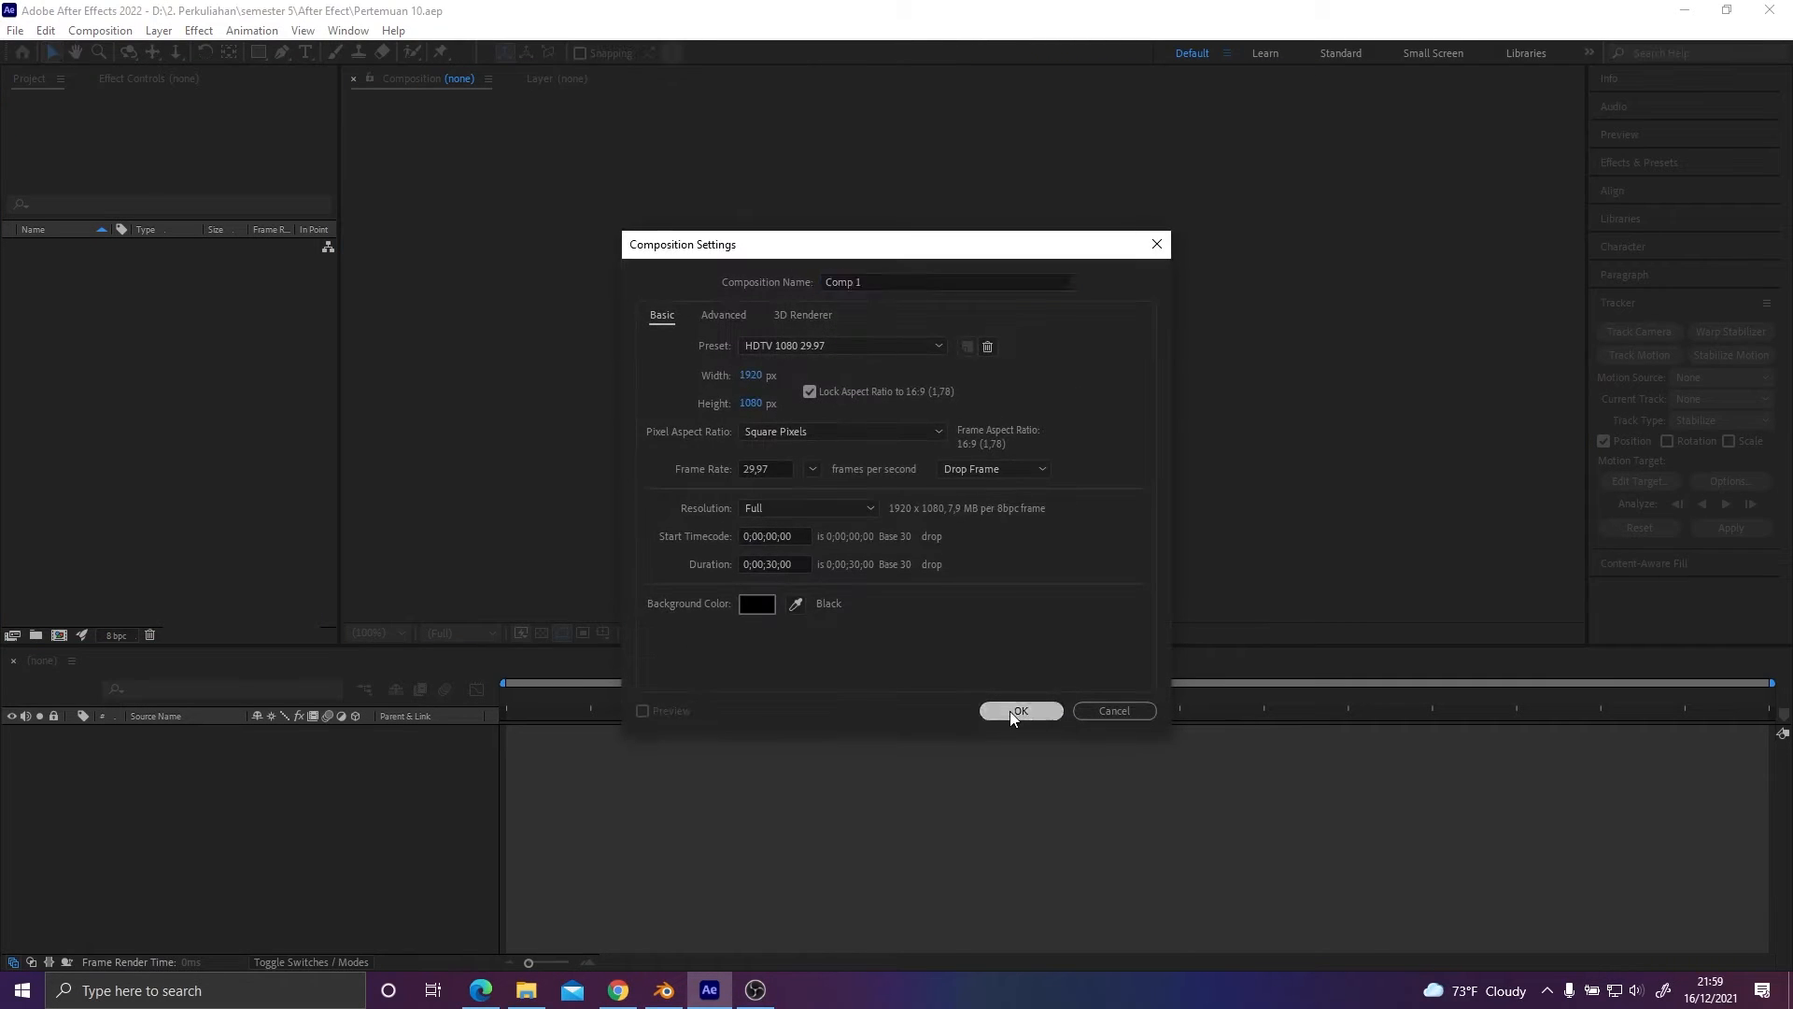
{"action": "left_click", "coordinate": [1013, 710]}
Import VID_20211216_195424.mp4 from the Pertemuan 10 folder into the project as footage.
{"action": "right_click", "coordinate": [120, 369]}
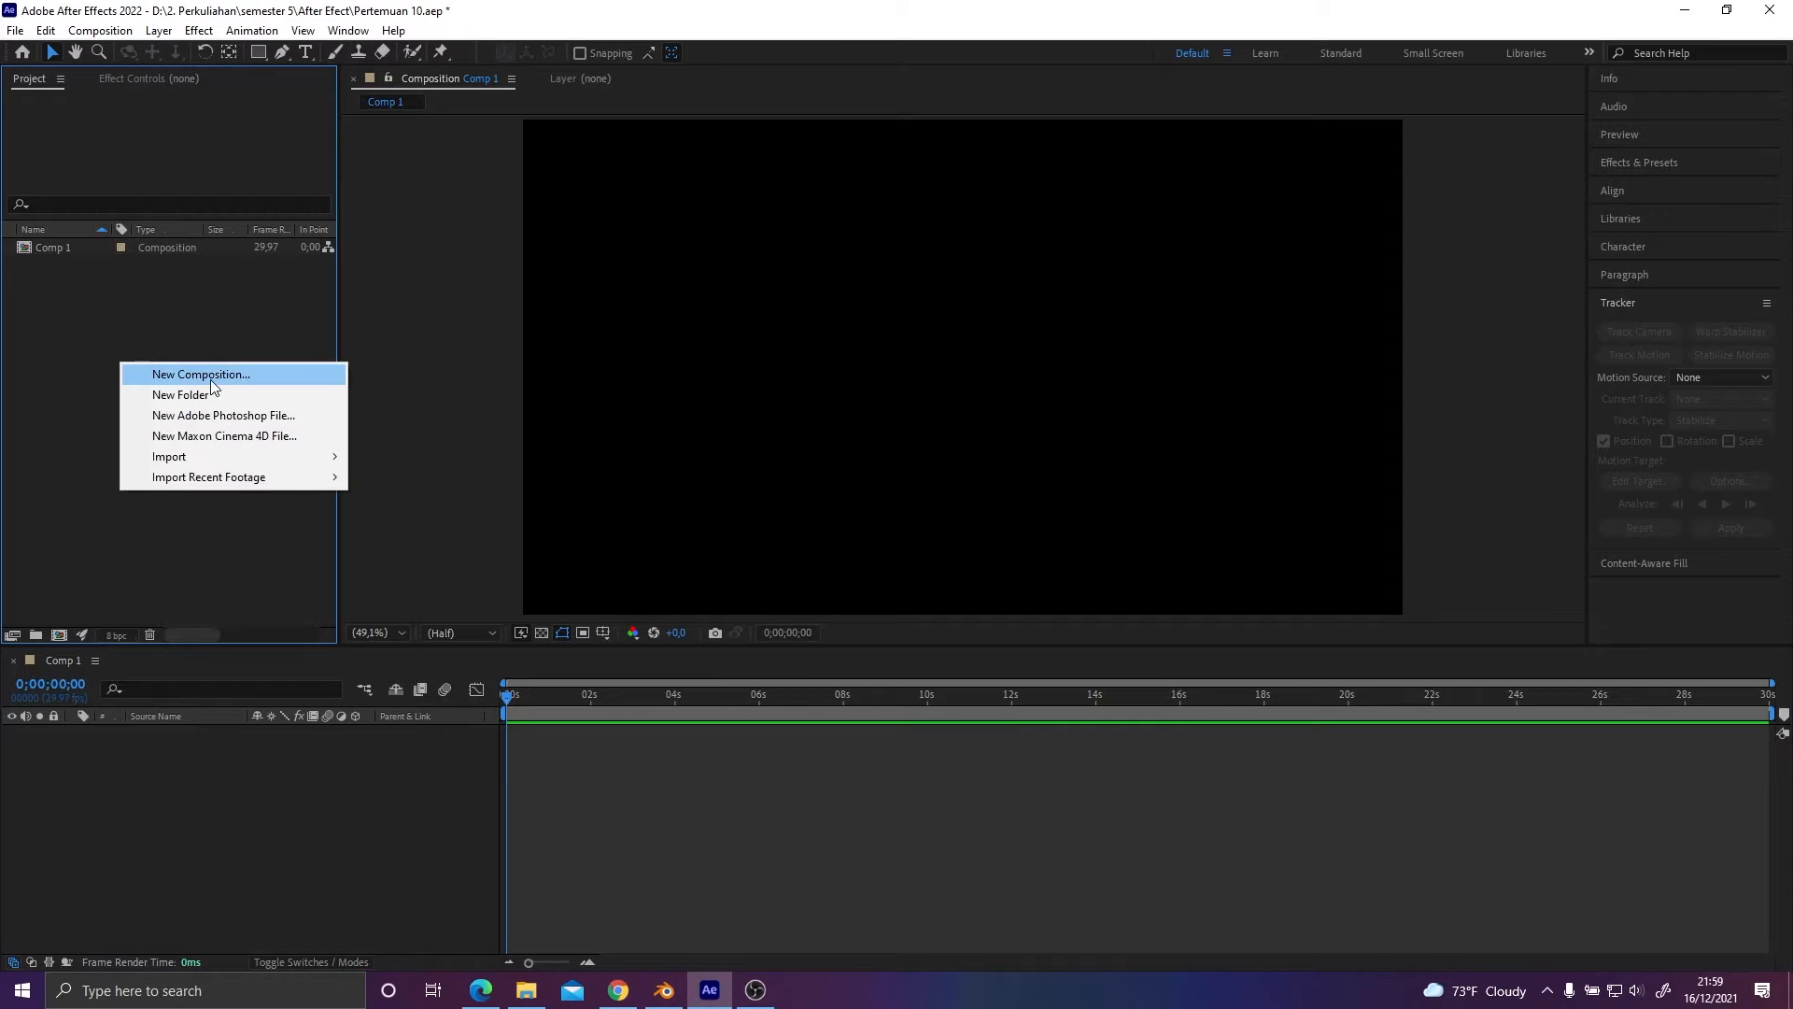
{"action": "mouse_move", "coordinate": [233, 457]}
{"action": "left_click", "coordinate": [434, 457]}
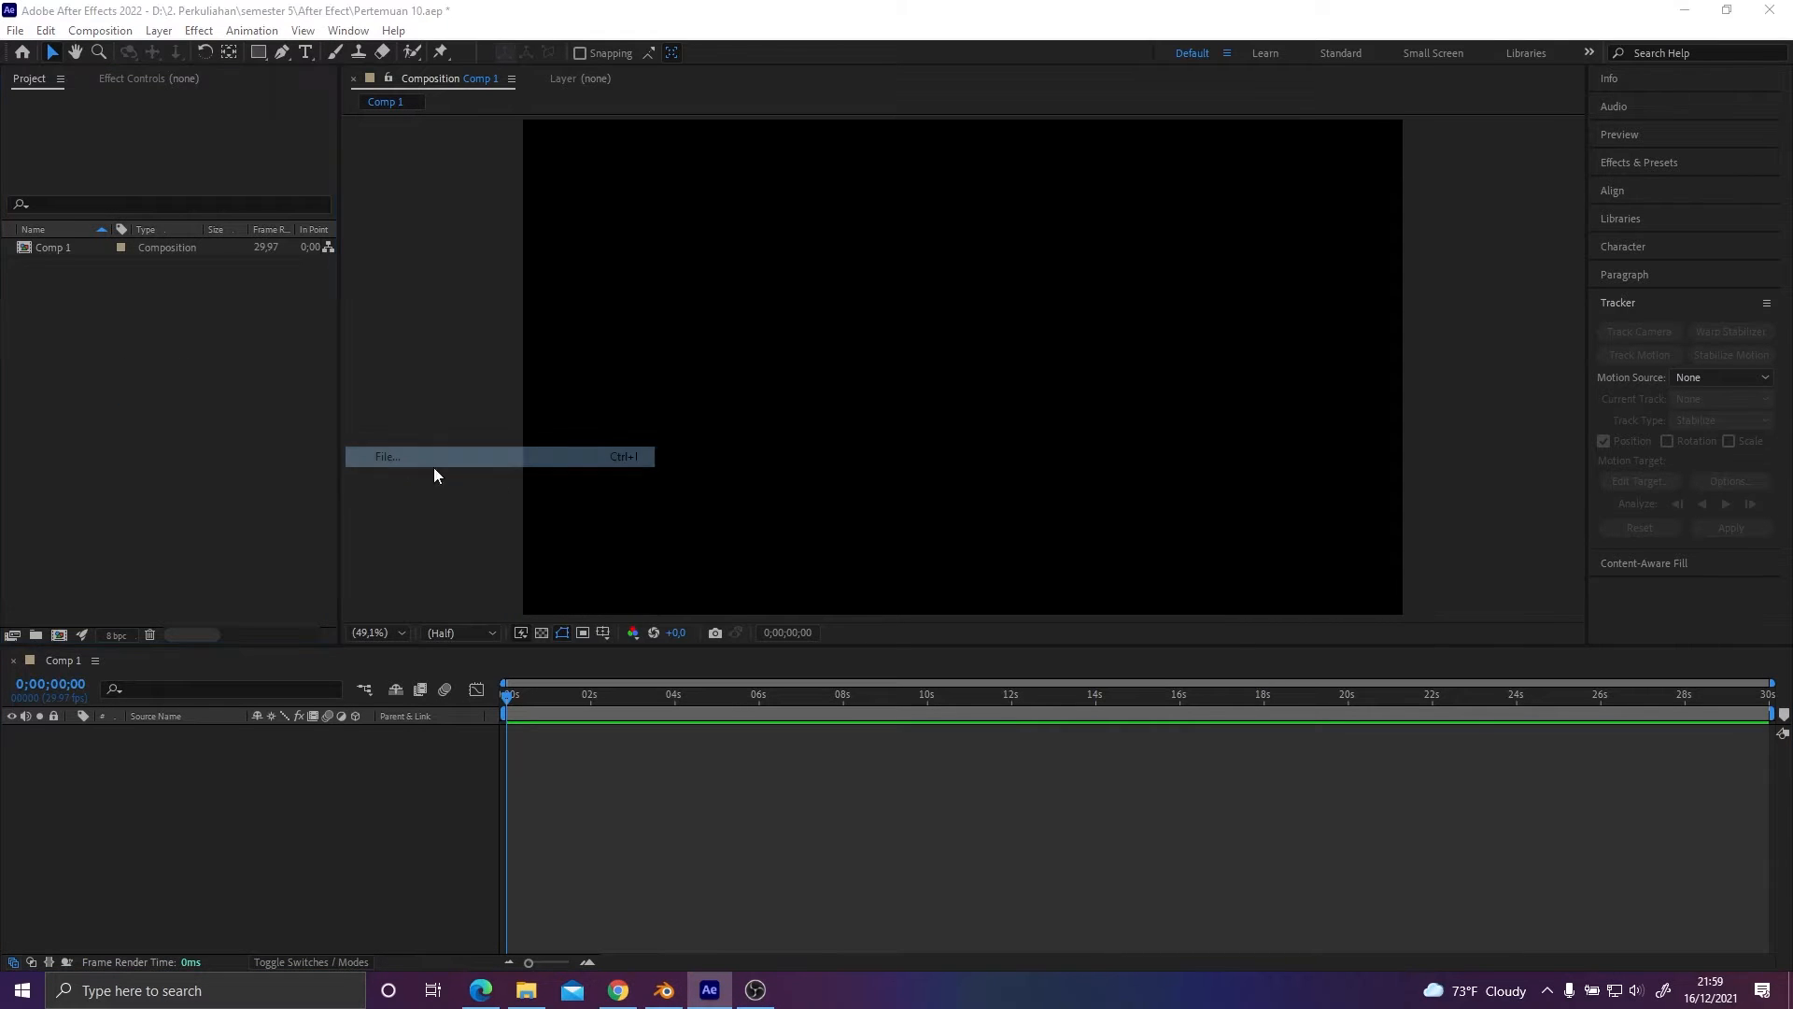
{"action": "left_click", "coordinate": [229, 224]}
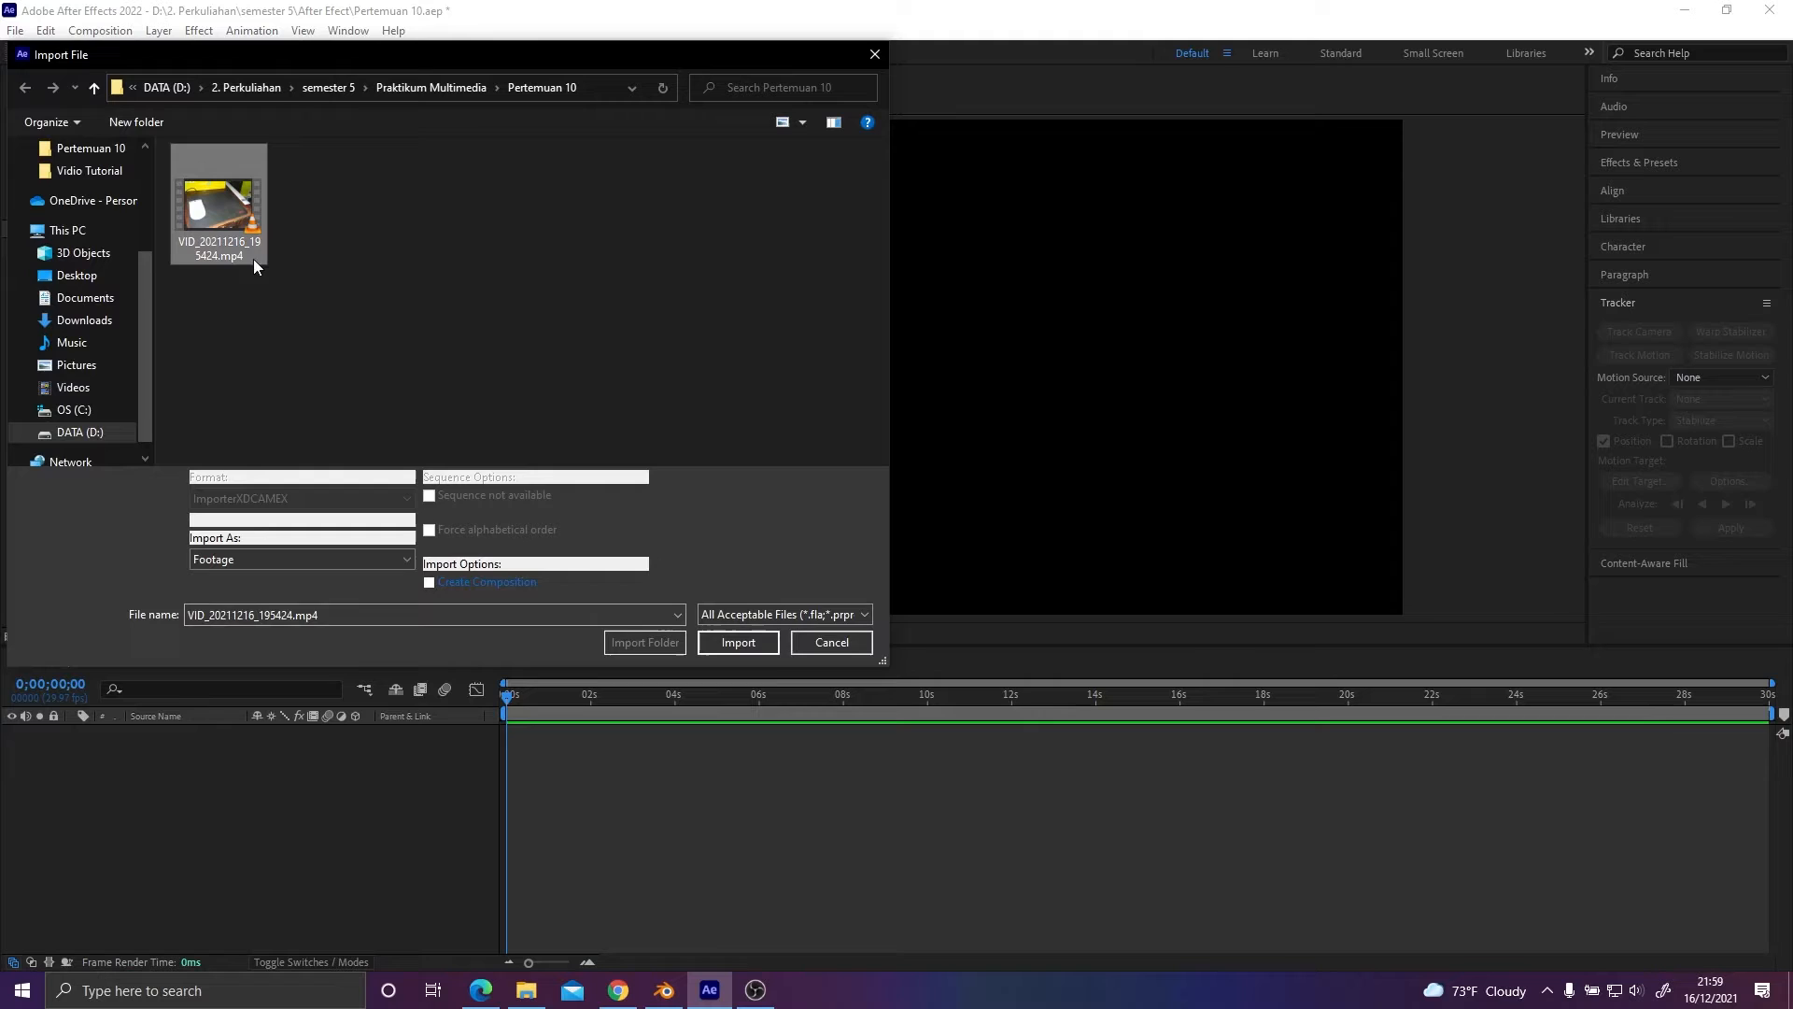
{"action": "left_click", "coordinate": [747, 647]}
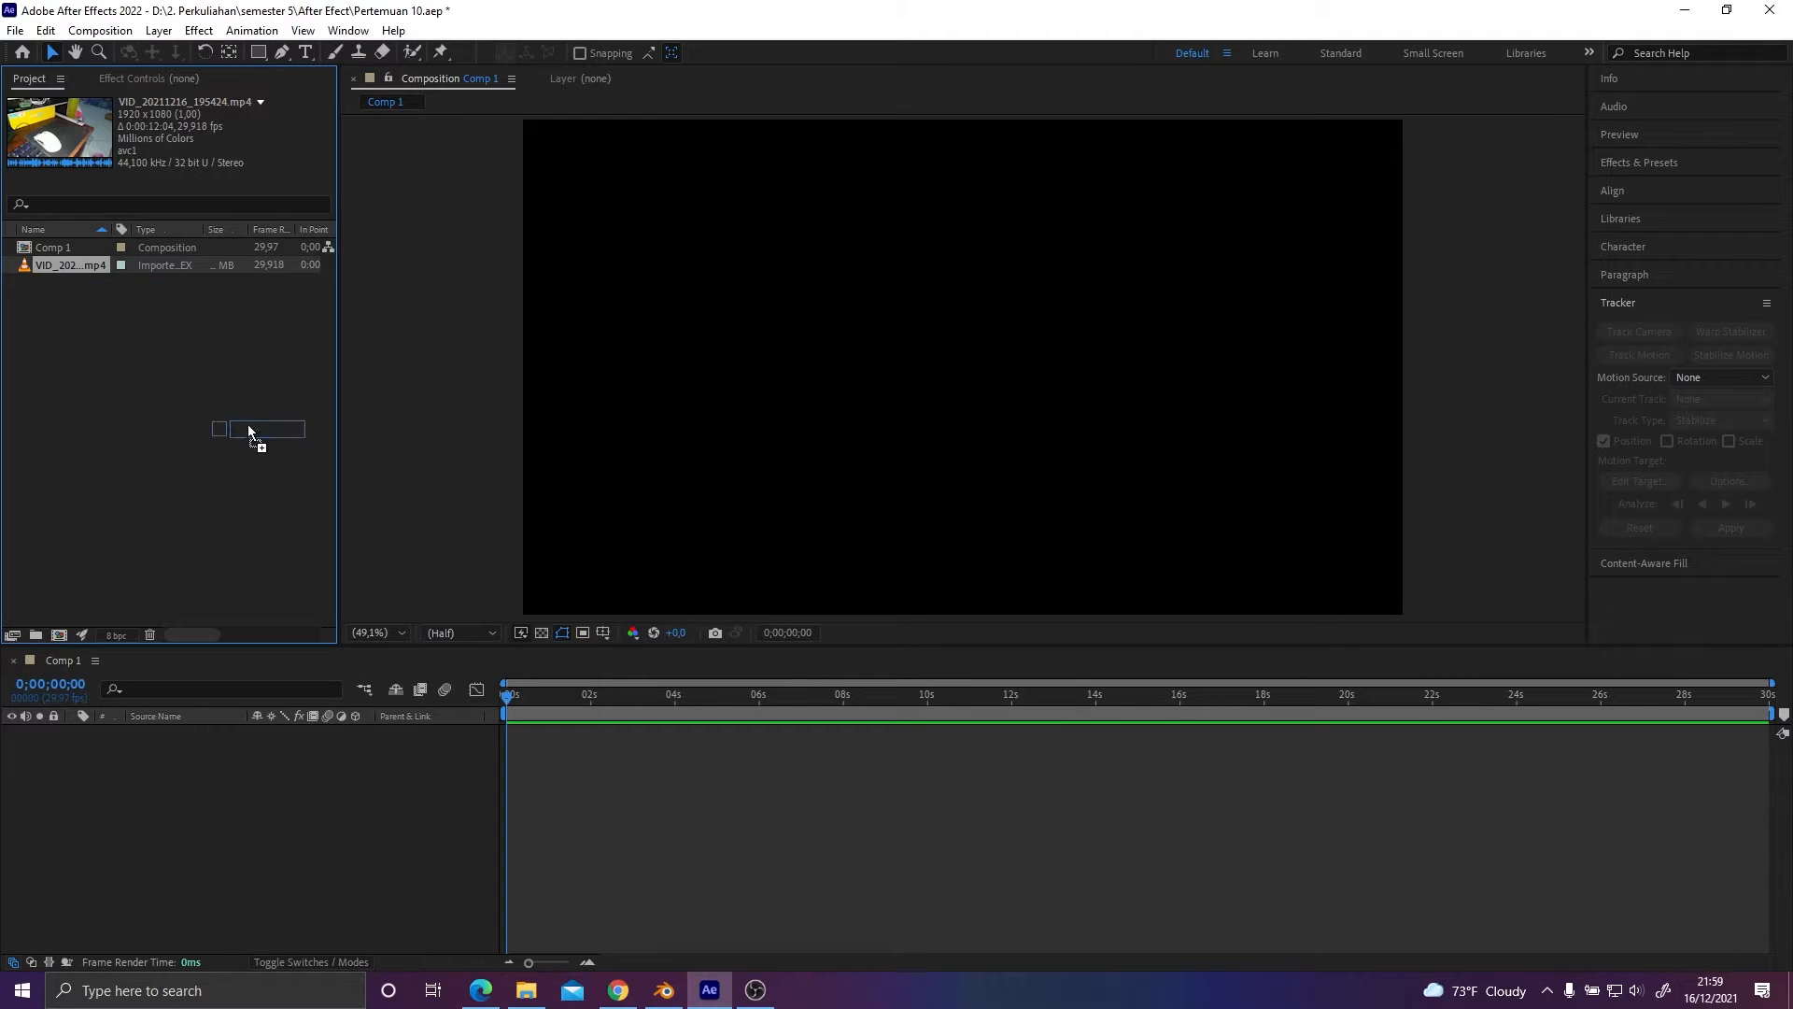
Add VID_20211216_195424.mp4 as a layer in Comp 1 and shorten the work area to end with the clip, at about 12 seconds.
{"action": "left_click_drag", "start_coordinate": [248, 428], "coordinate": [183, 774]}
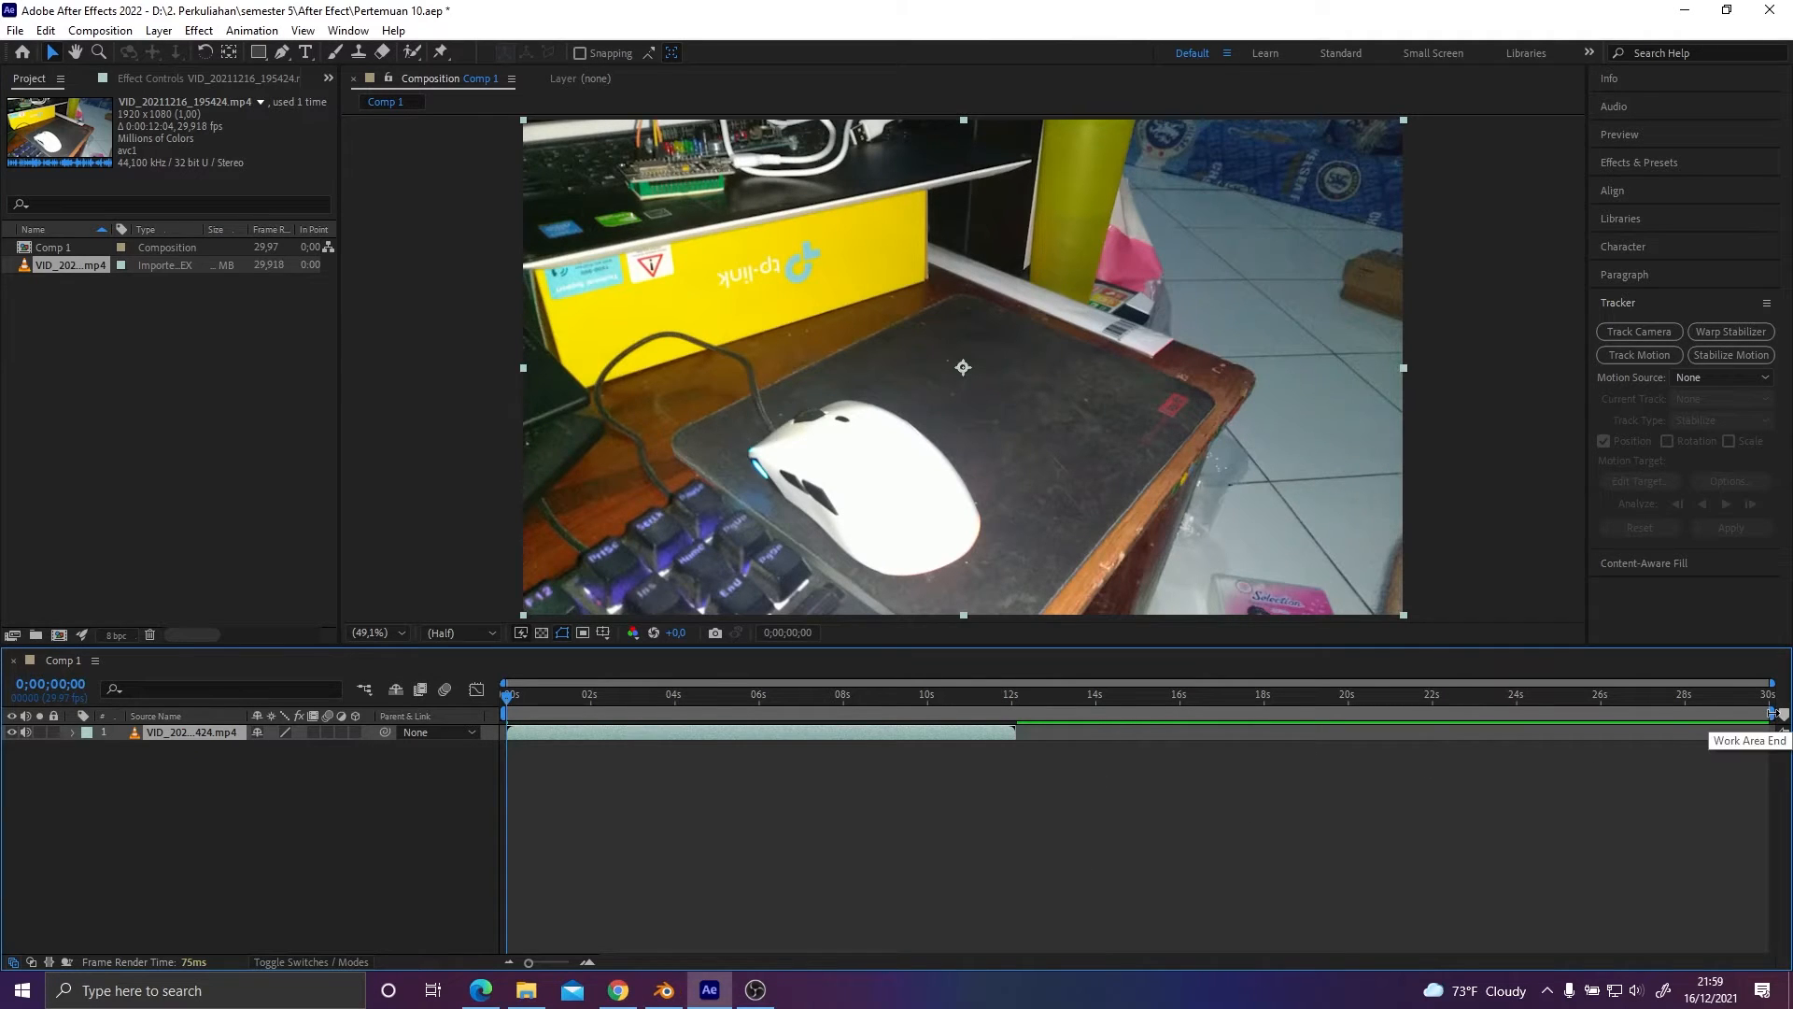
{"action": "left_click_drag", "start_coordinate": [1774, 714], "coordinate": [1026, 783]}
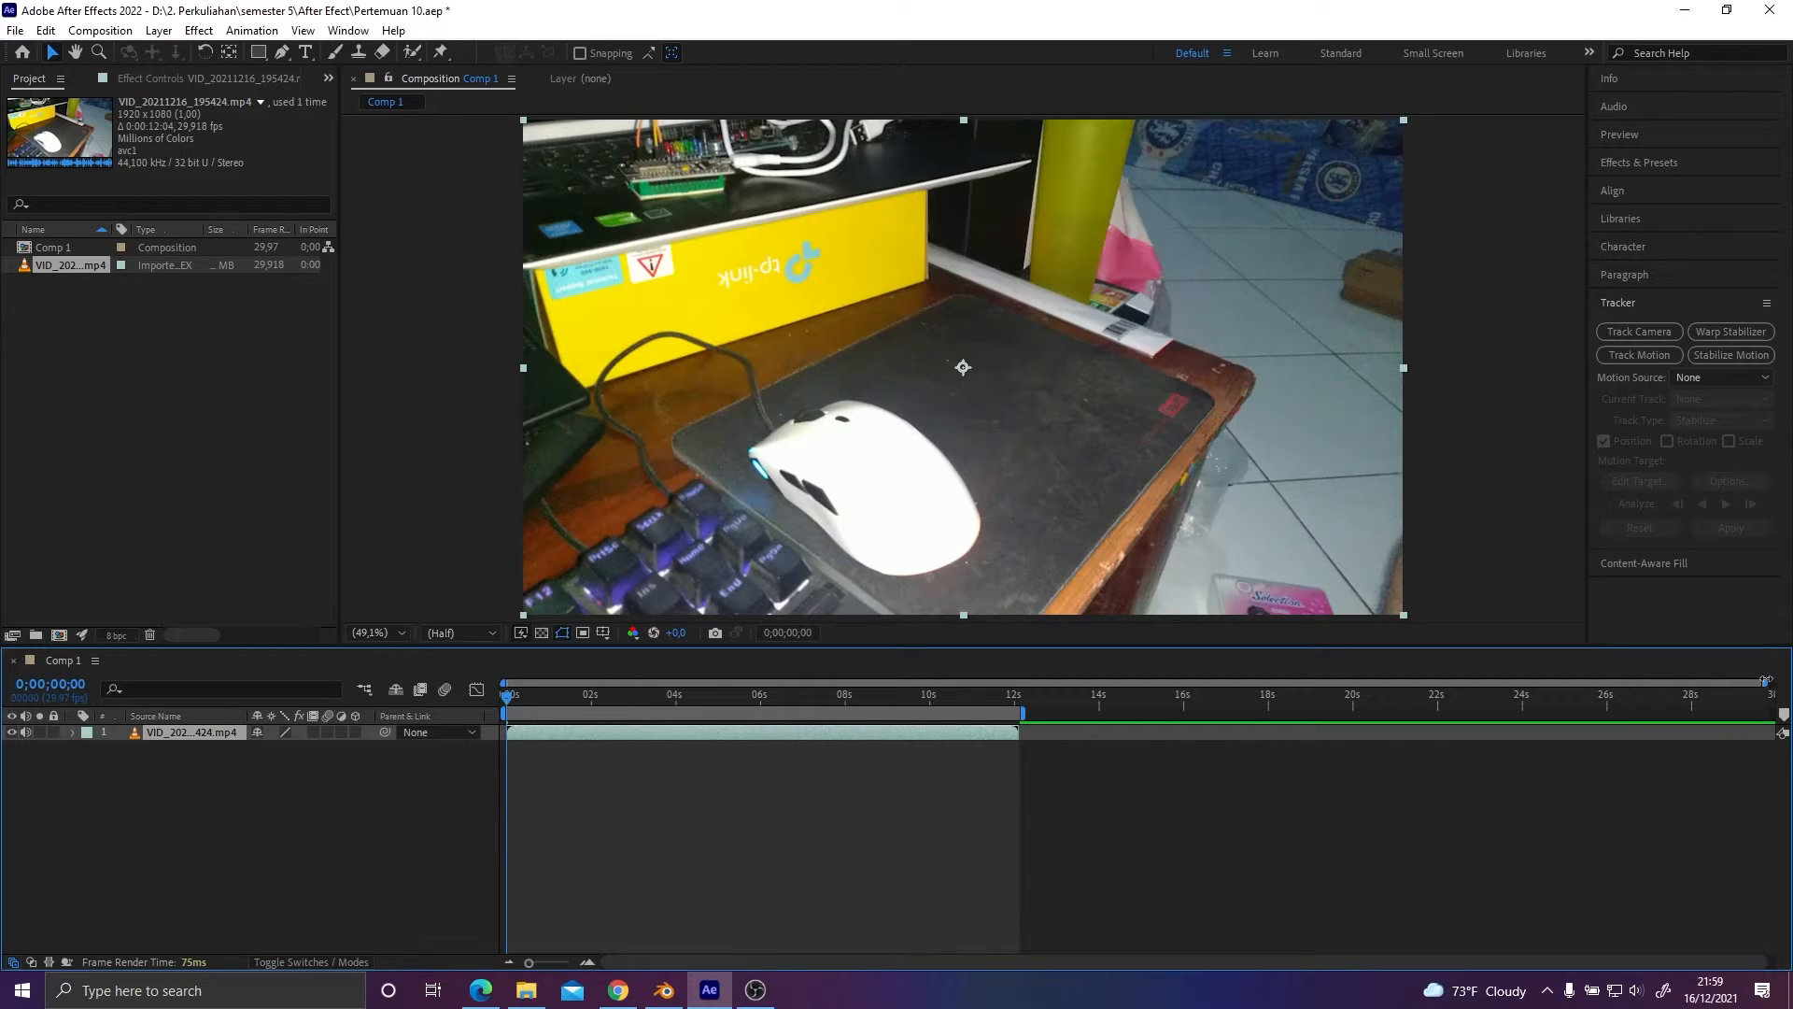
{"action": "left_click_drag", "start_coordinate": [1765, 680], "coordinate": [1311, 683]}
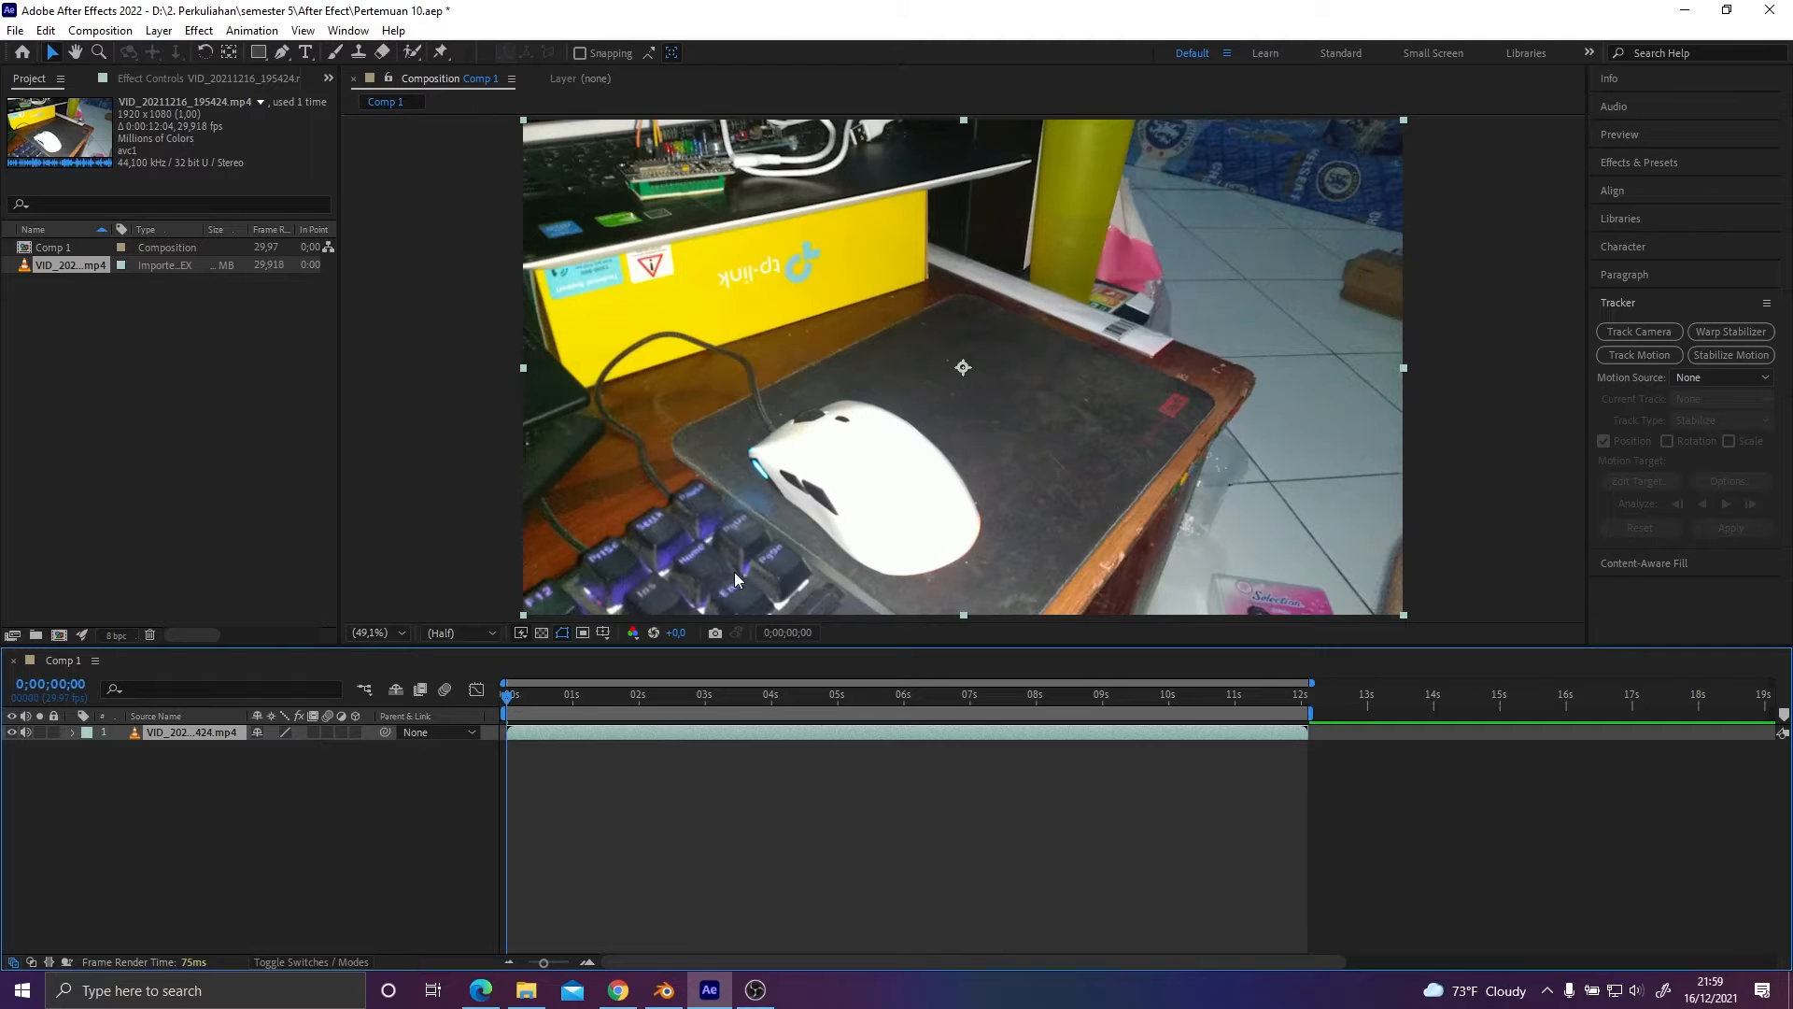
Preview the footage in Comp 1 and return to the first frame.
{"action": "key", "text": "space"}
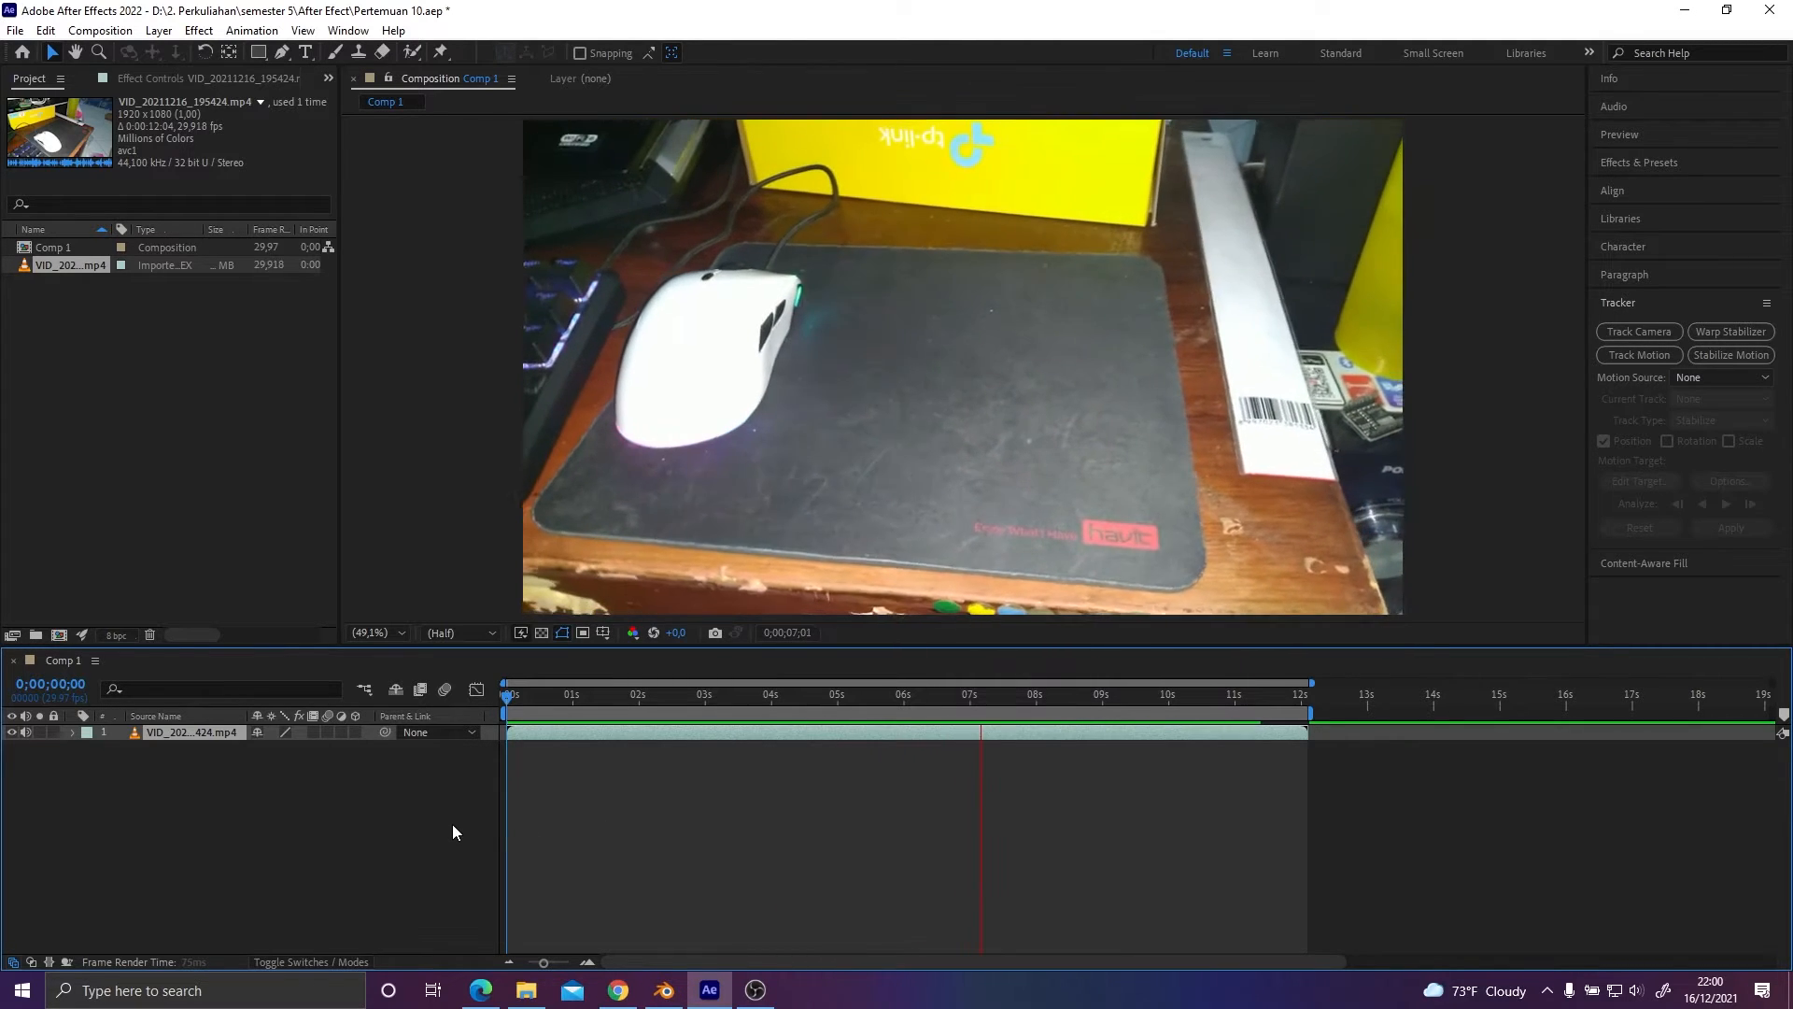
{"action": "key", "text": "space"}
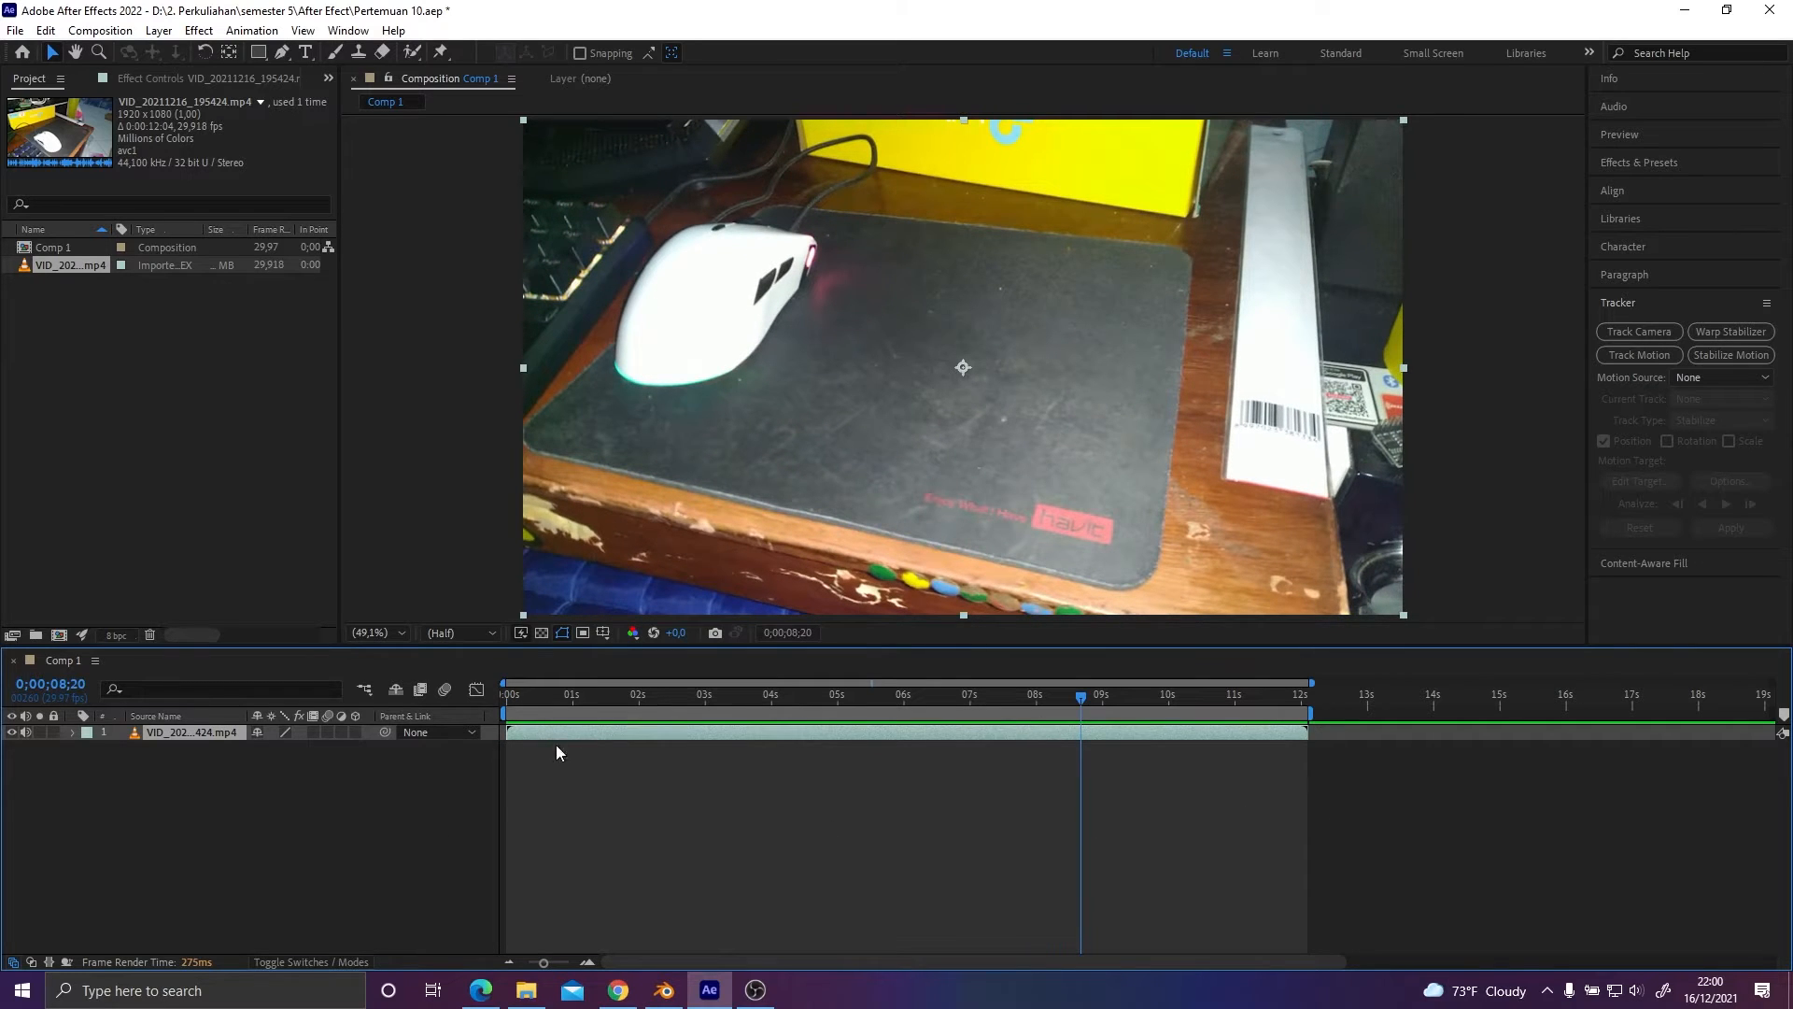
{"action": "key", "text": "Home"}
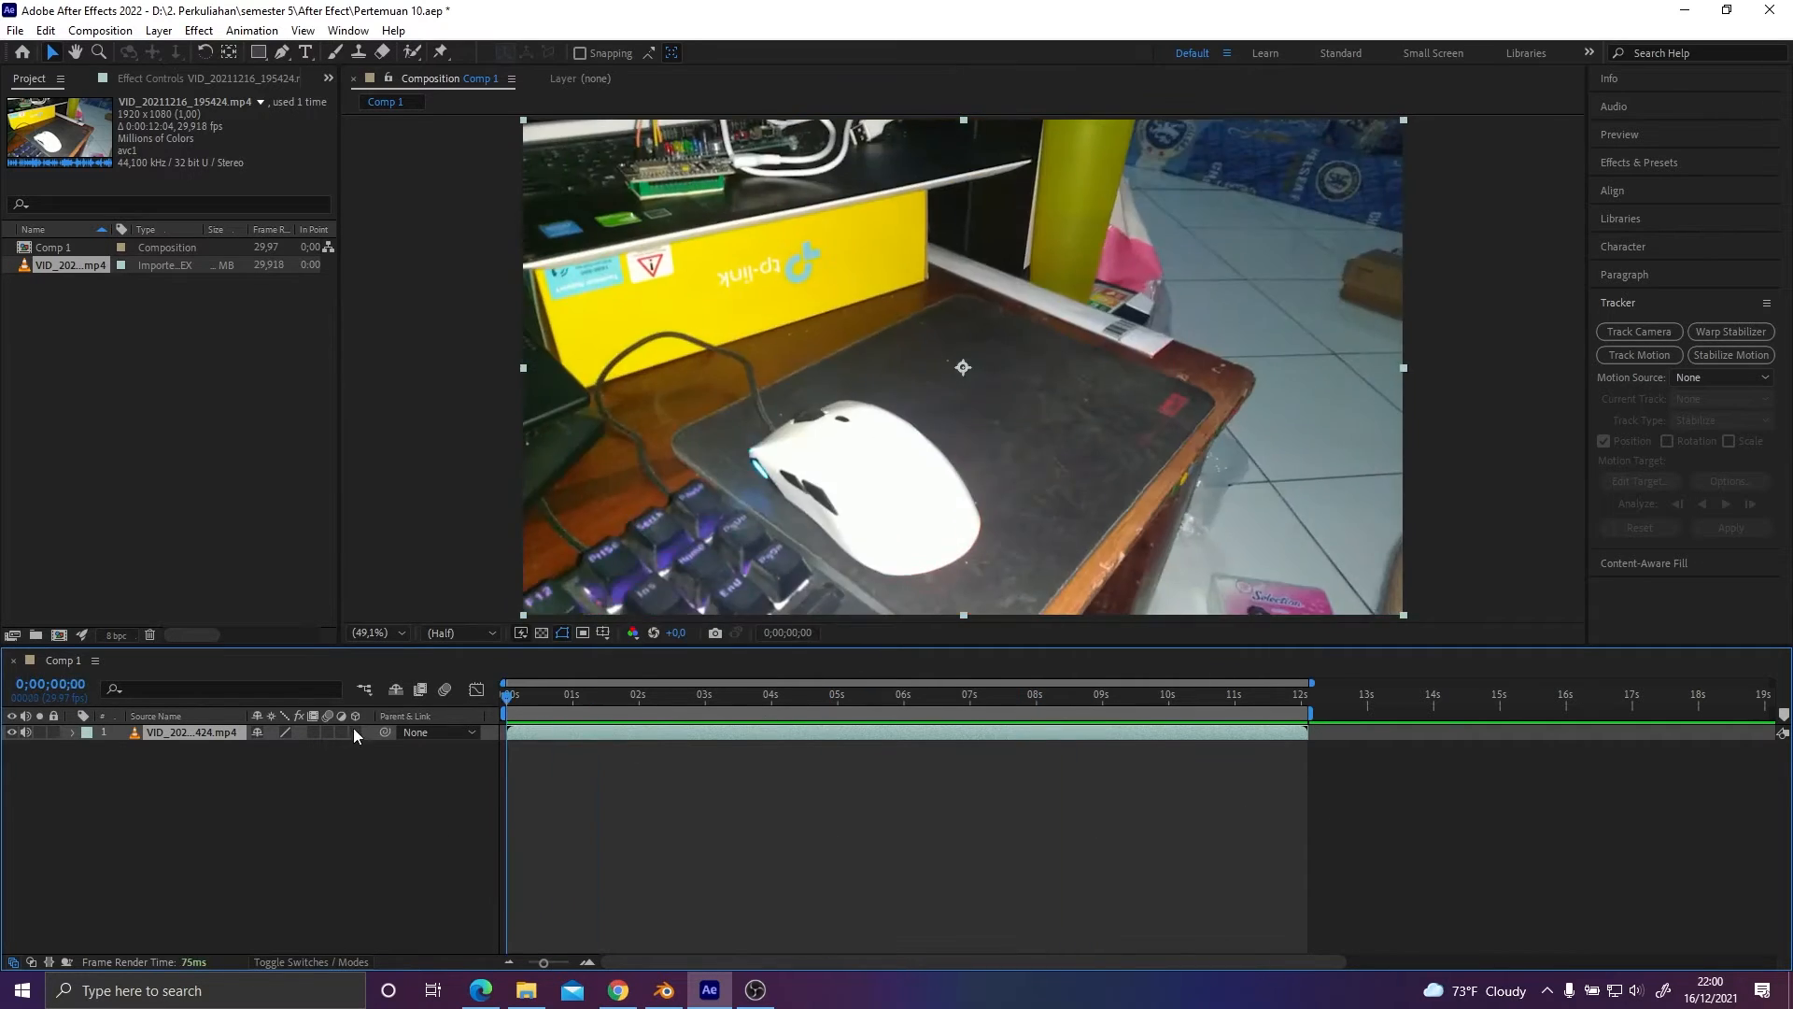
Run Track Camera on the VID_20211216_195424.mp4 layer.
{"action": "left_click", "coordinate": [286, 813]}
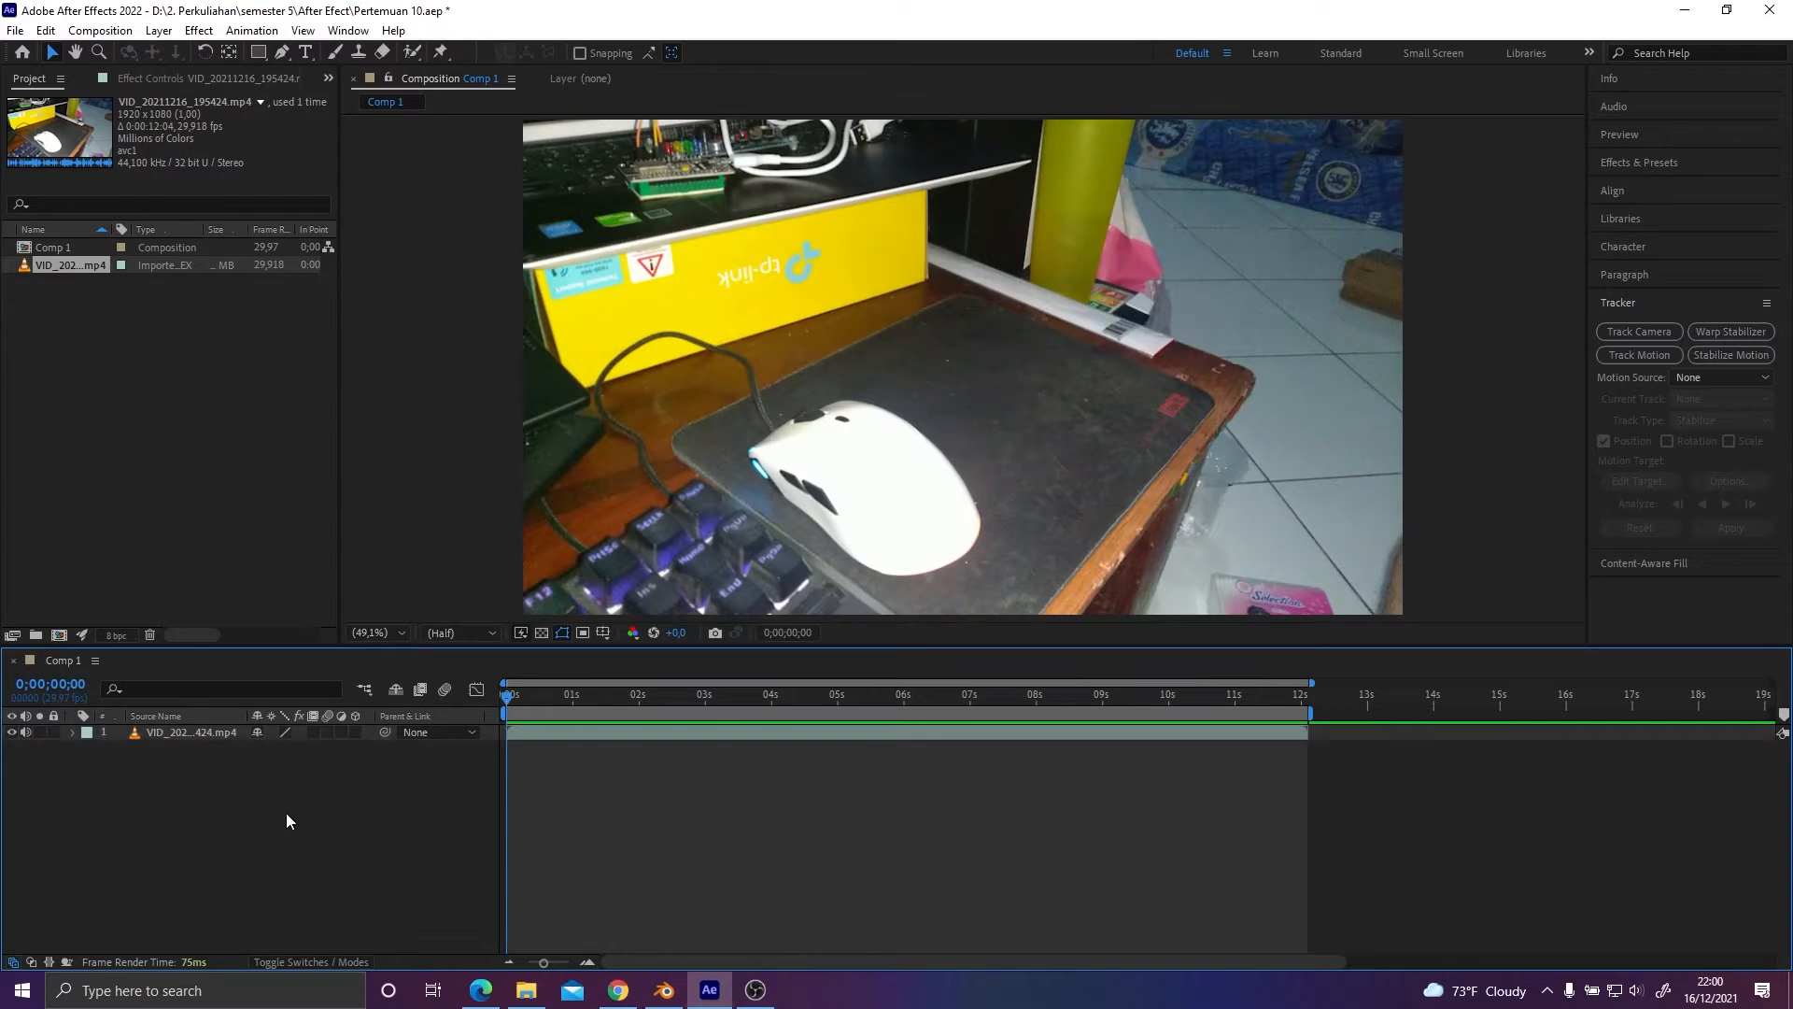
{"action": "left_click", "coordinate": [177, 734]}
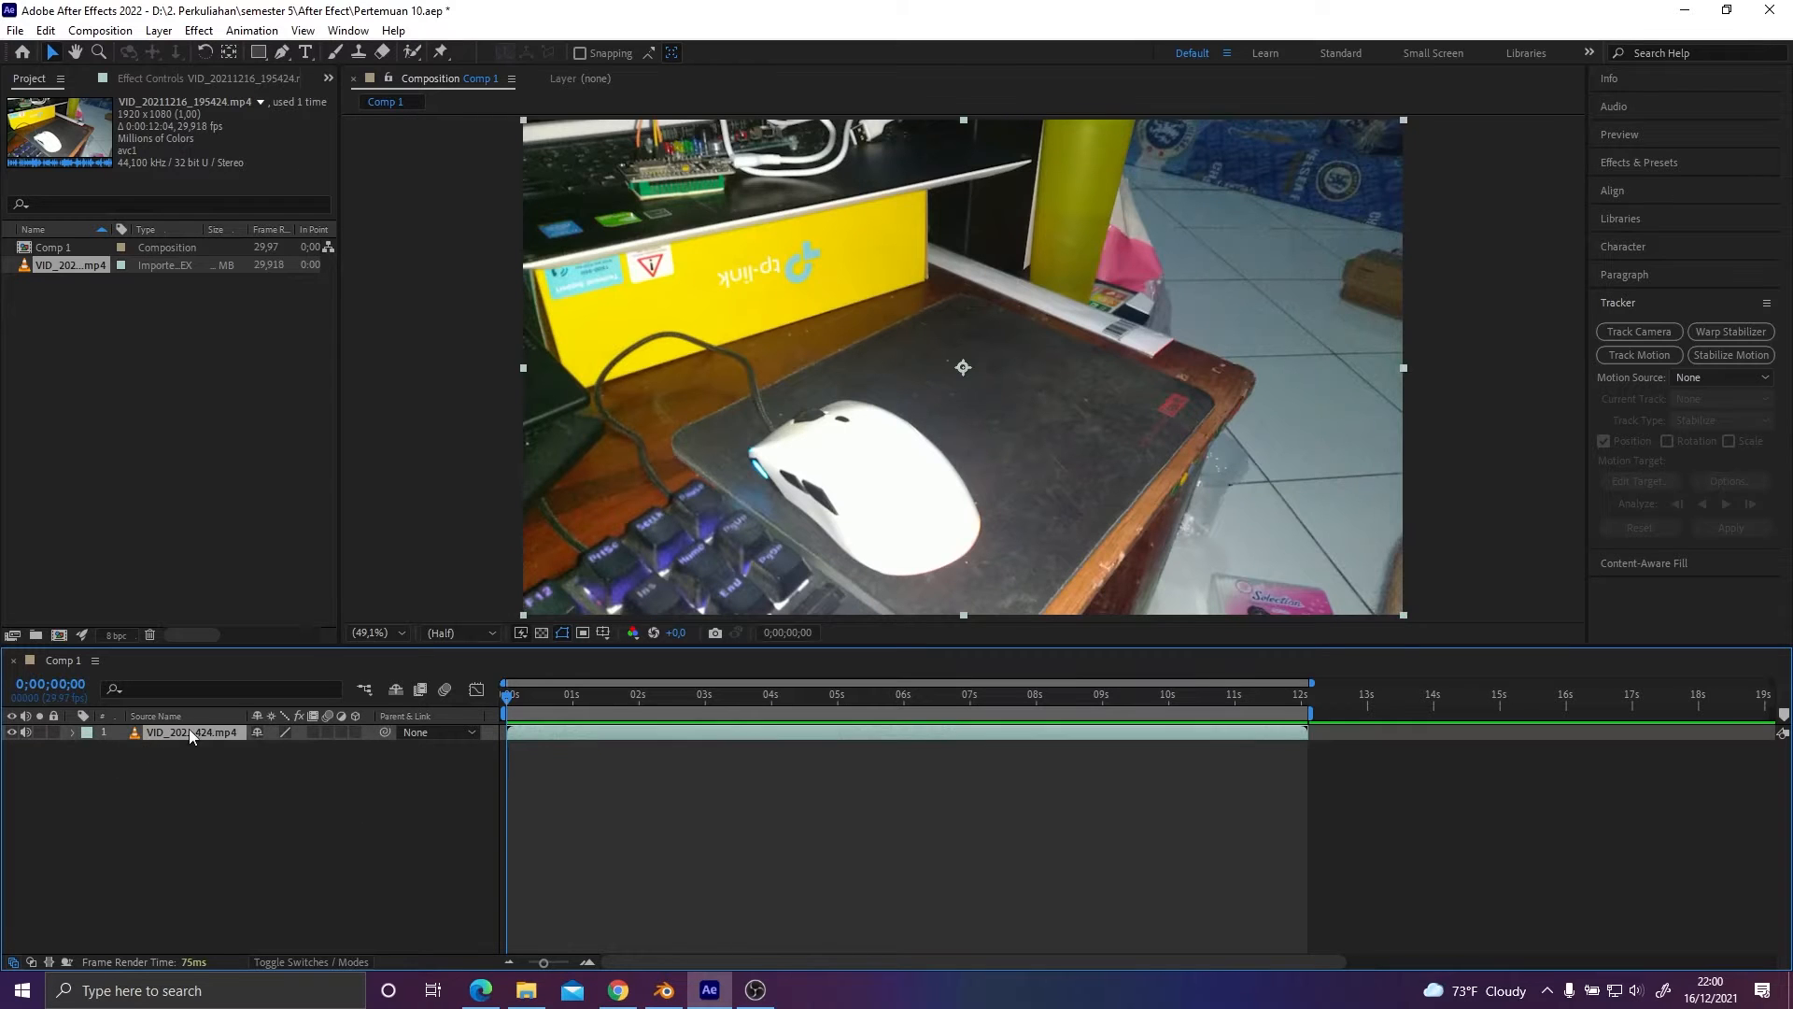
{"action": "left_click", "coordinate": [1661, 334]}
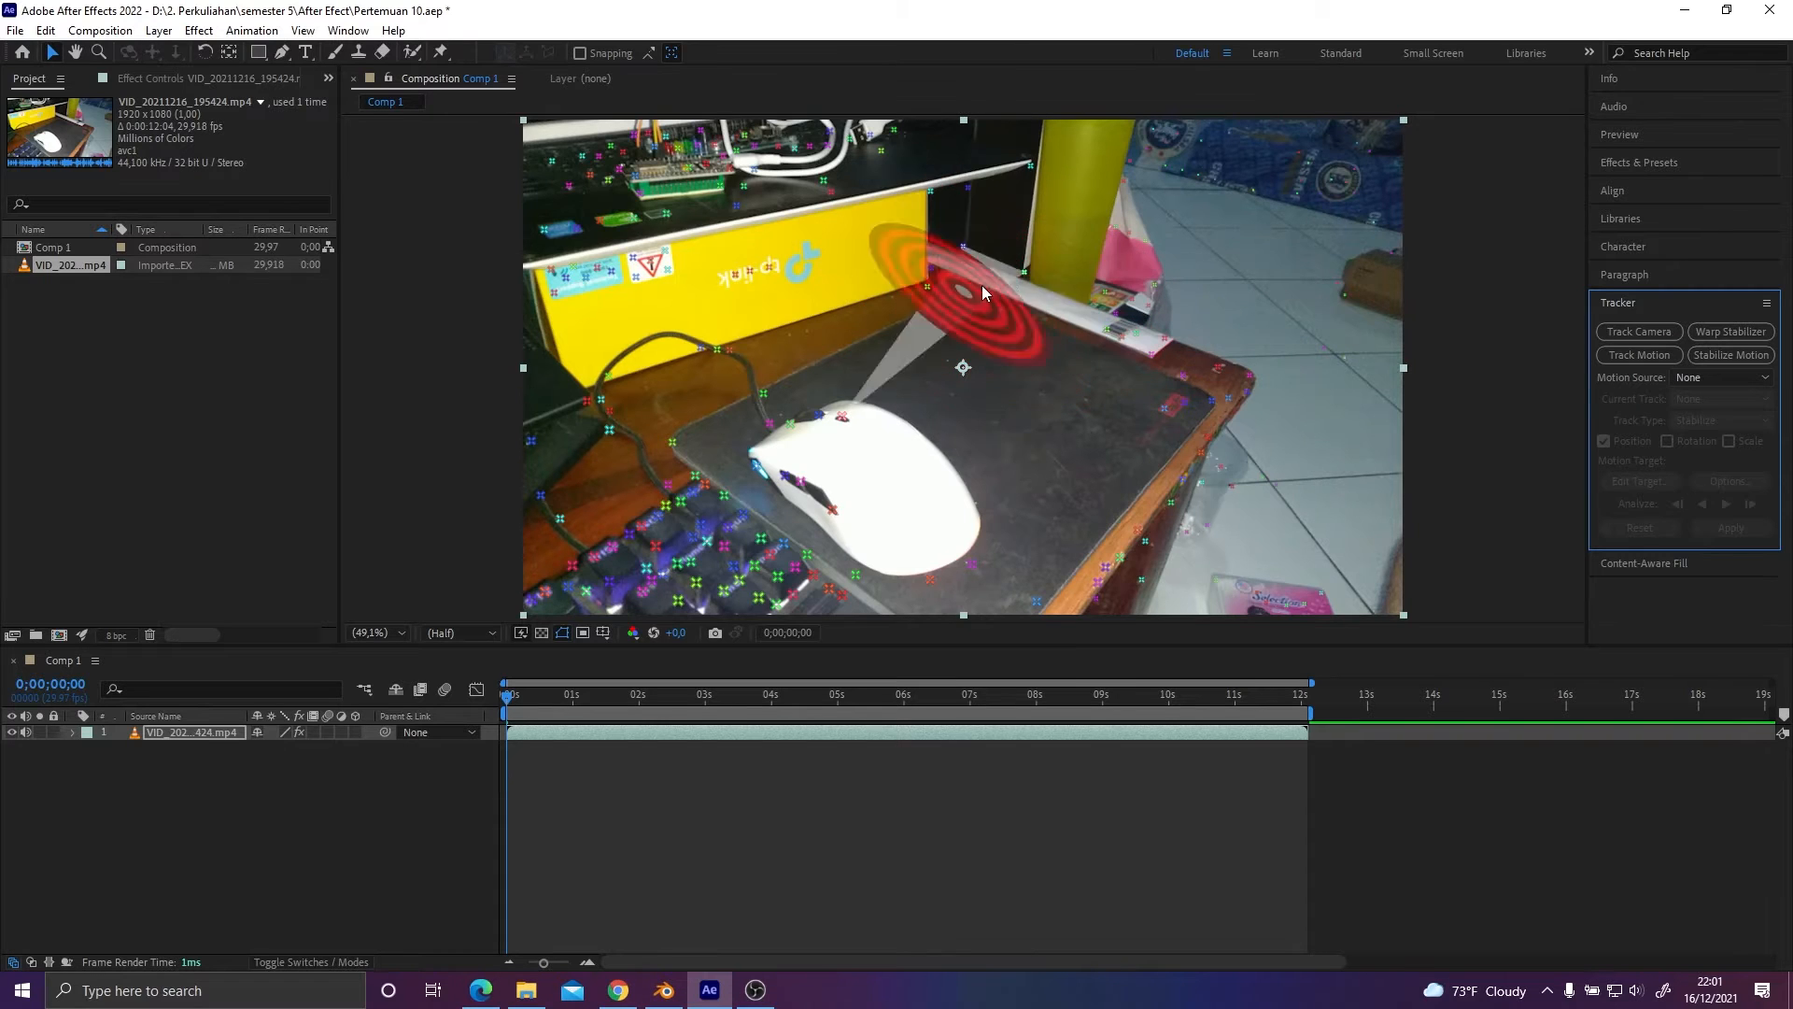
Select the track points along the mouse pad's rear edge, from the yellow box's corner to the red logo.
{"action": "left_click", "coordinate": [926, 289]}
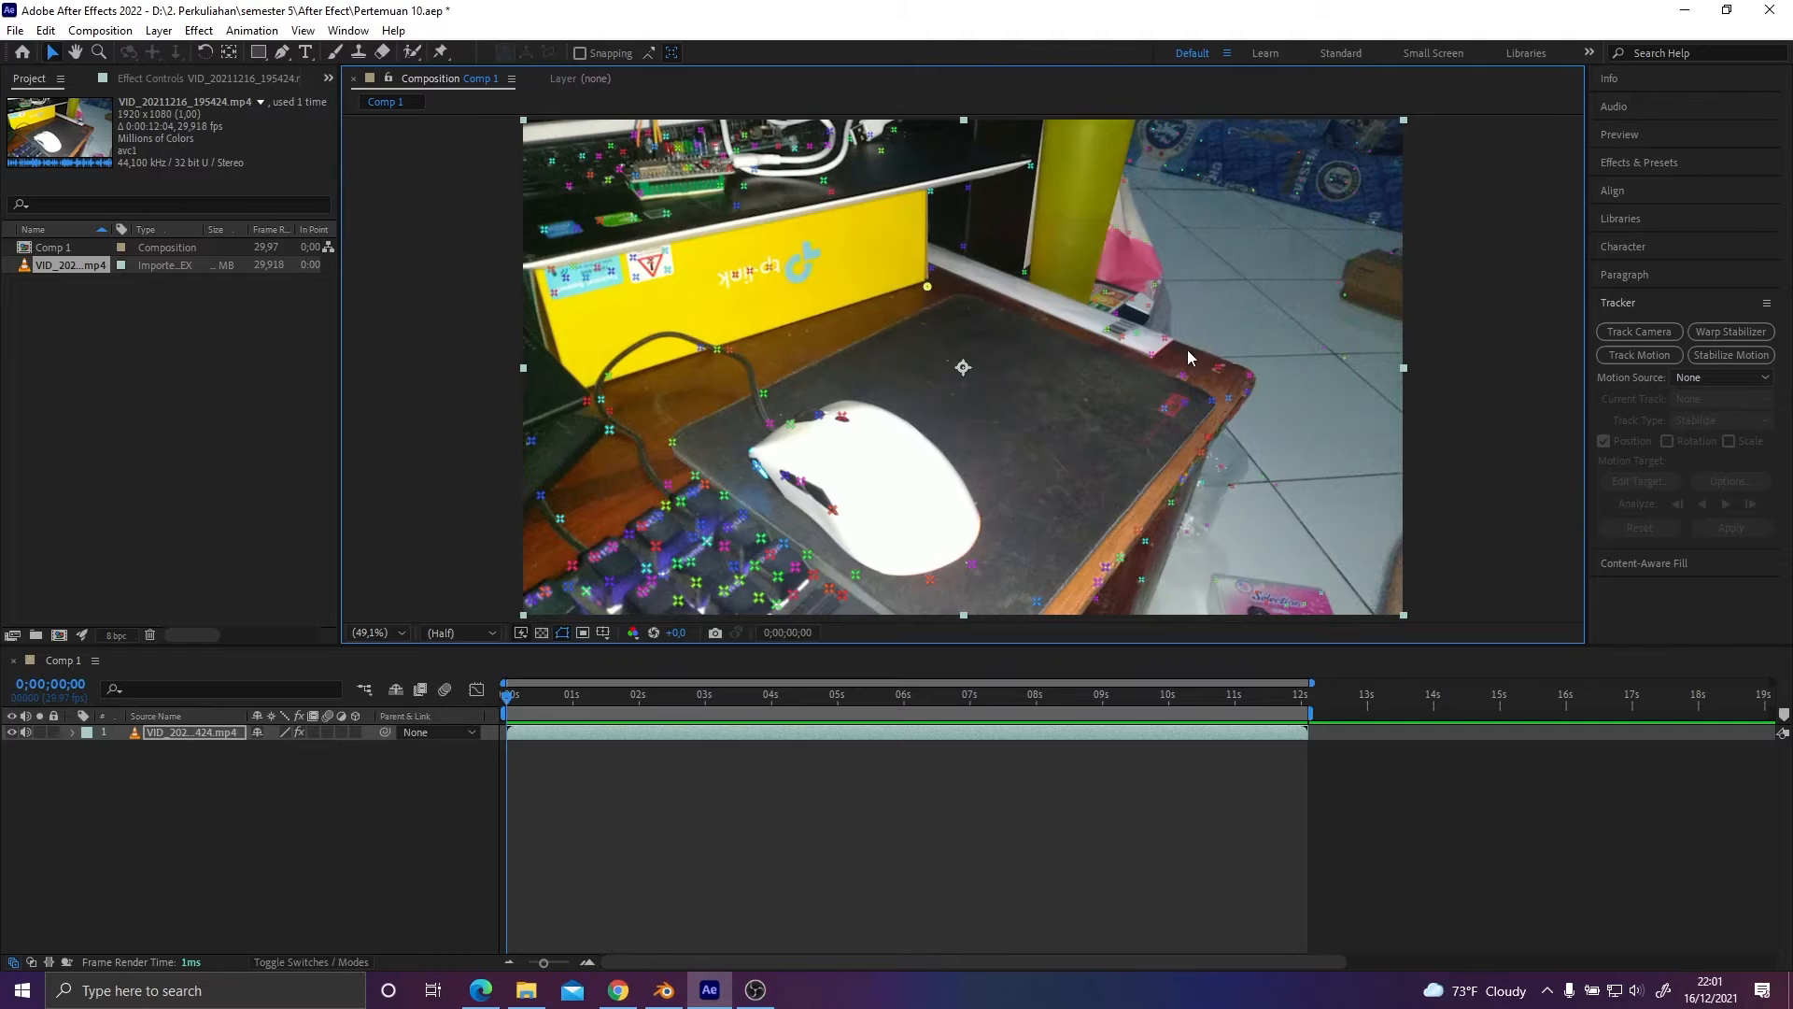
{"action": "left_click", "coordinate": [1107, 331], "text": "shift"}
{"action": "left_click", "coordinate": [1121, 338], "text": "shift"}
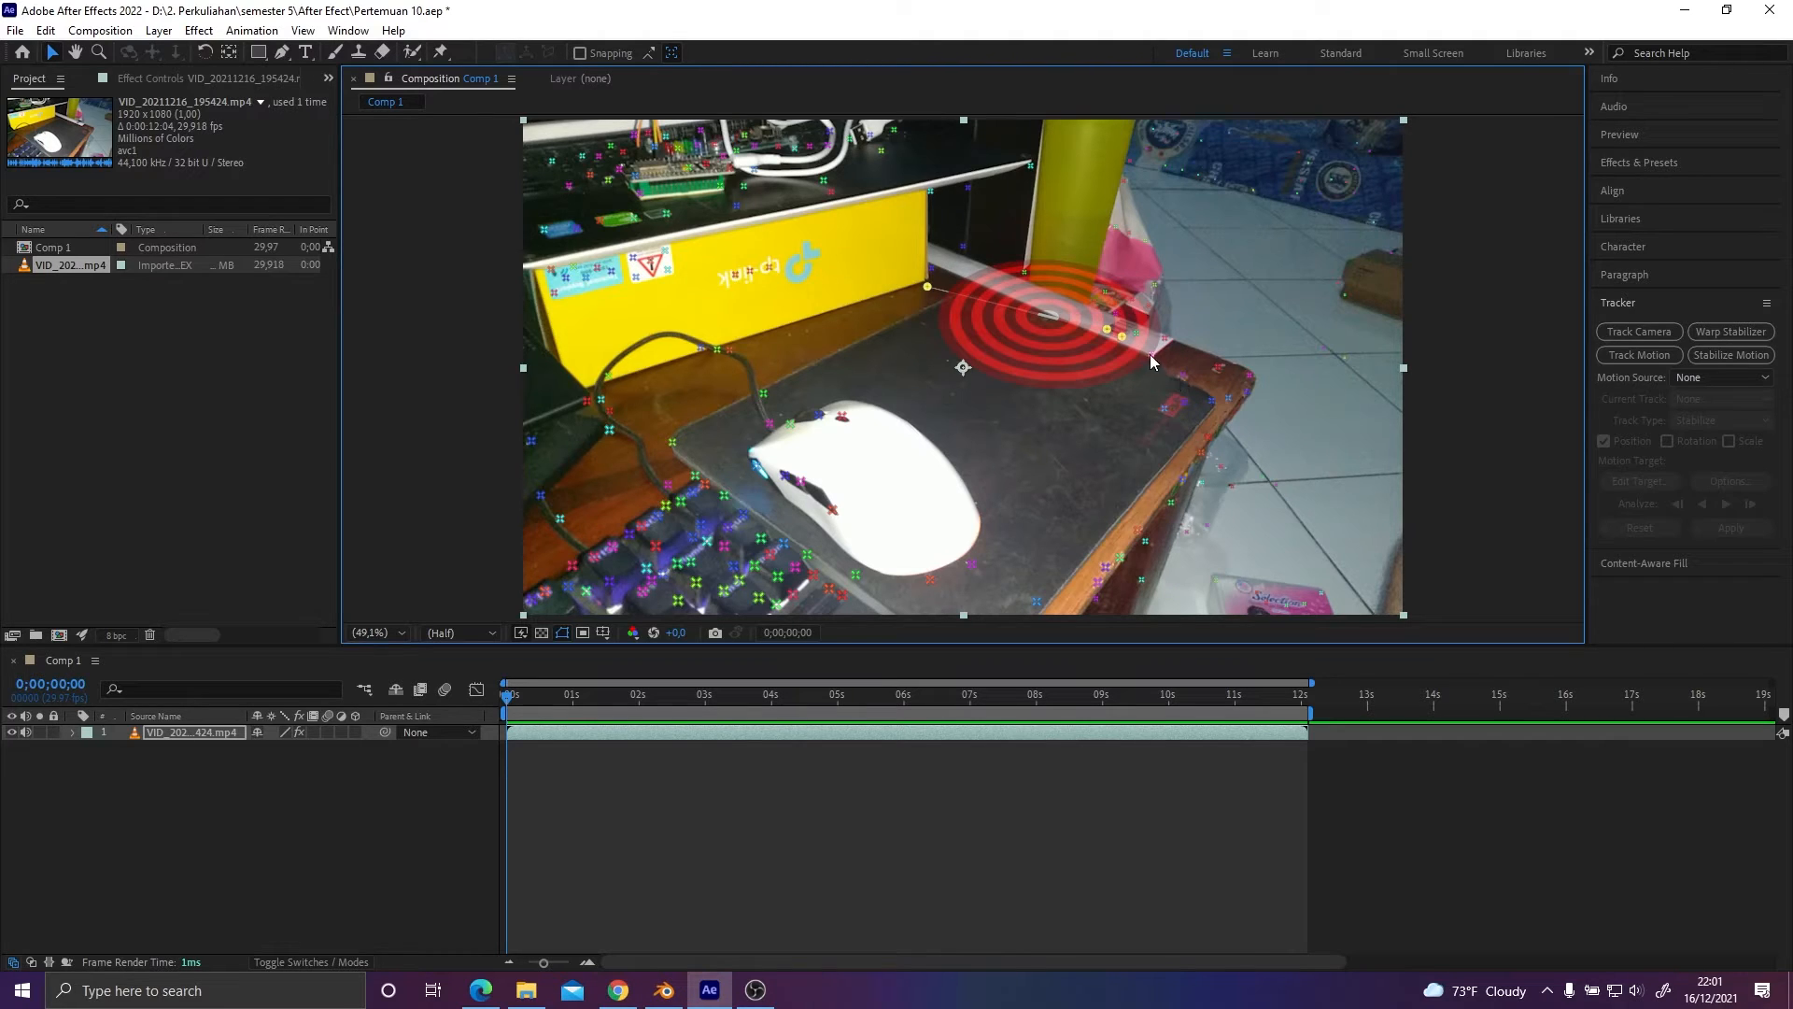
{"action": "left_click", "coordinate": [1152, 354], "text": "shift"}
{"action": "left_click", "coordinate": [1183, 376], "text": "shift"}
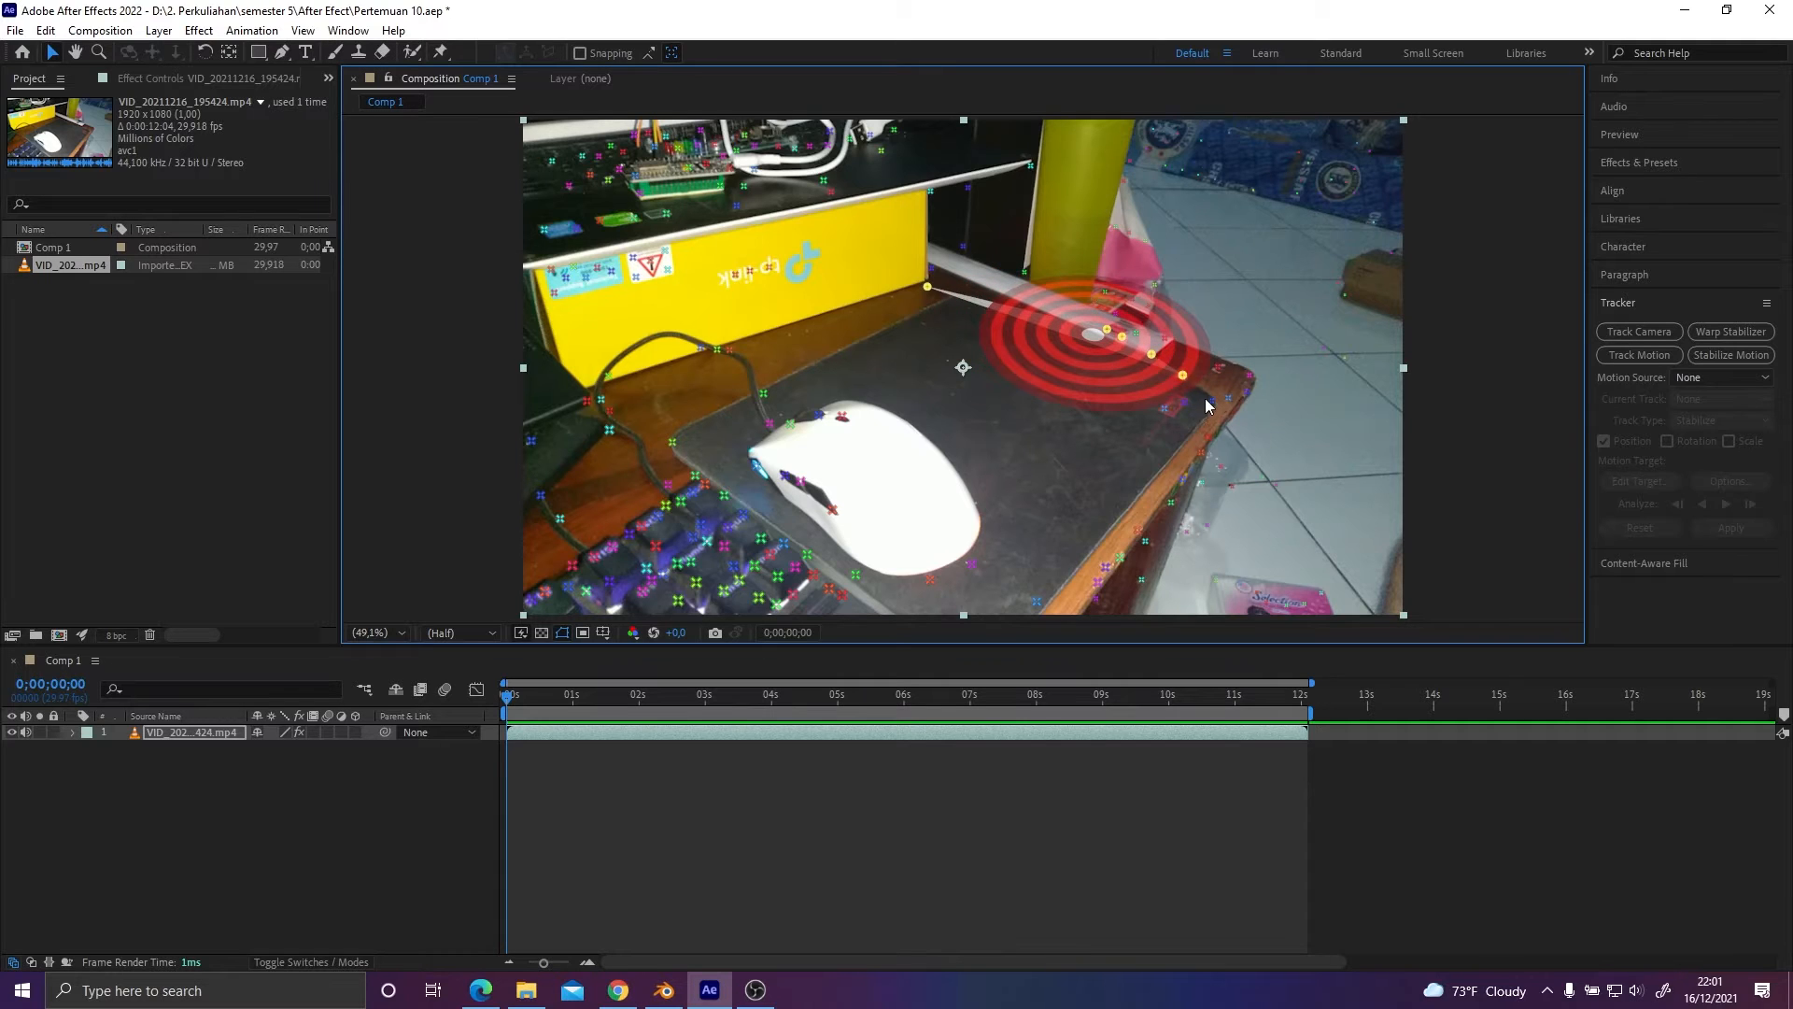
{"action": "left_click", "coordinate": [1213, 399], "text": "shift"}
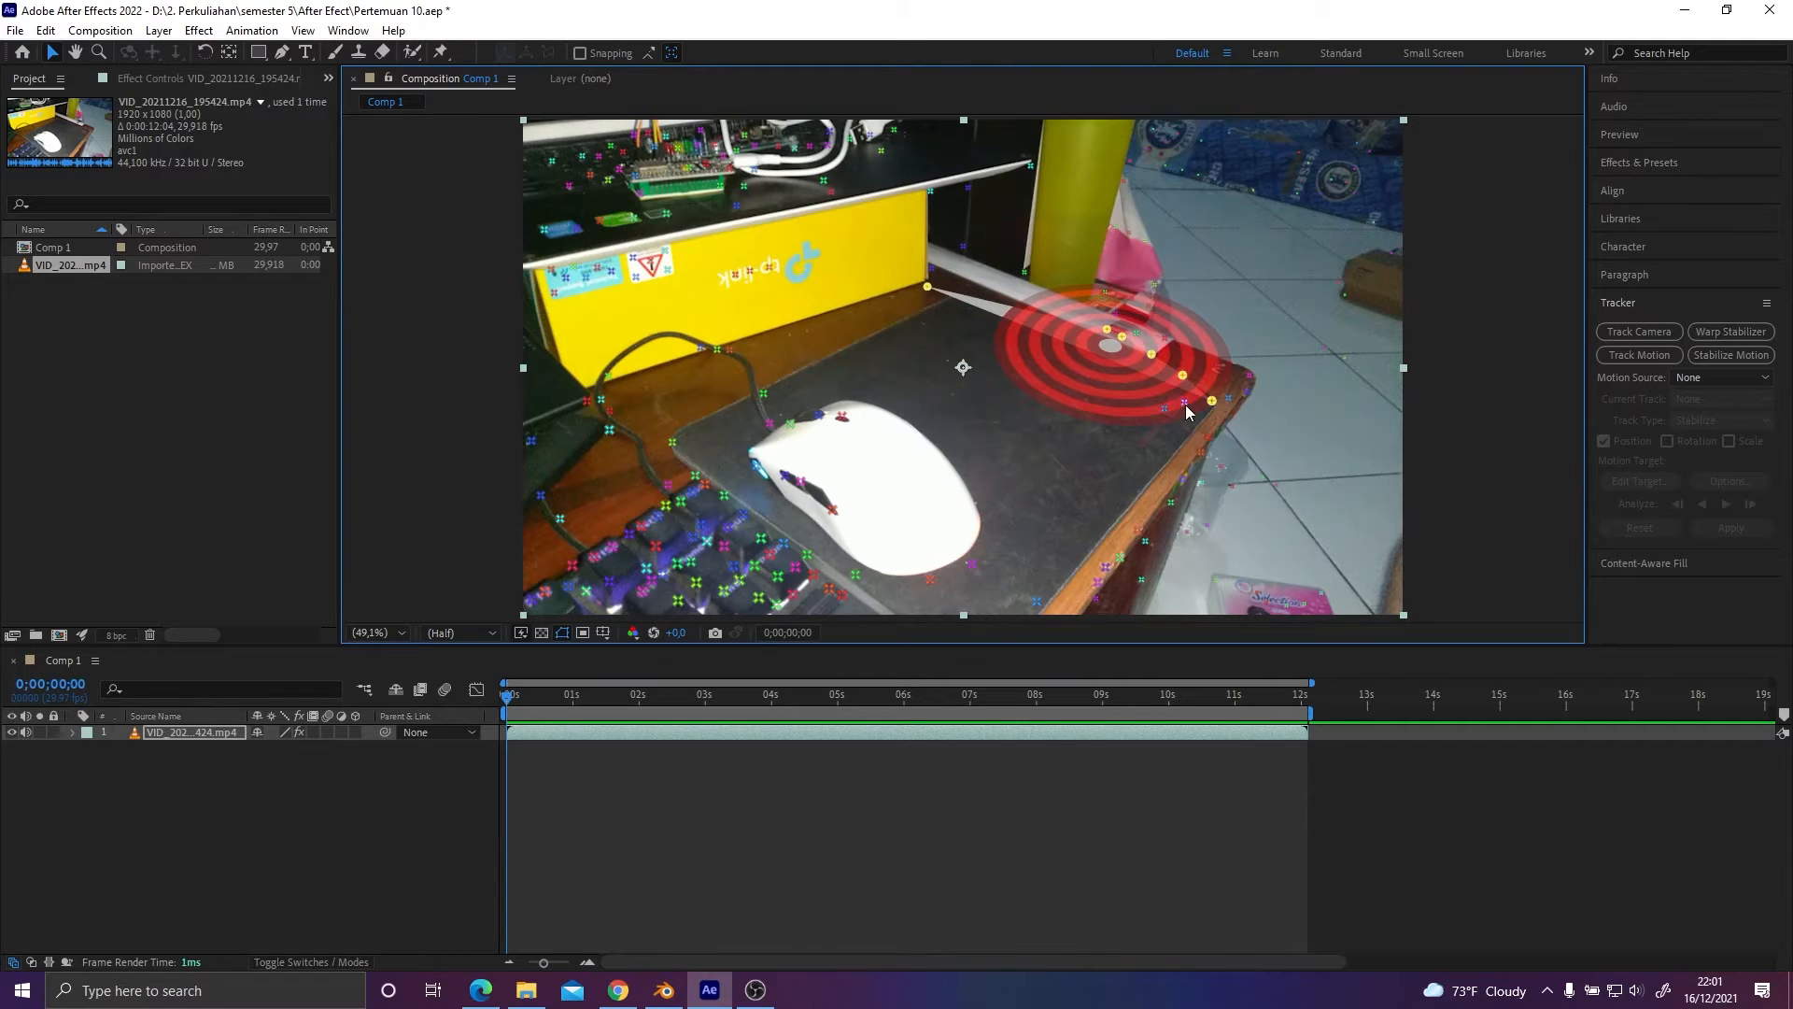
{"action": "left_click", "coordinate": [1184, 403], "text": "shift"}
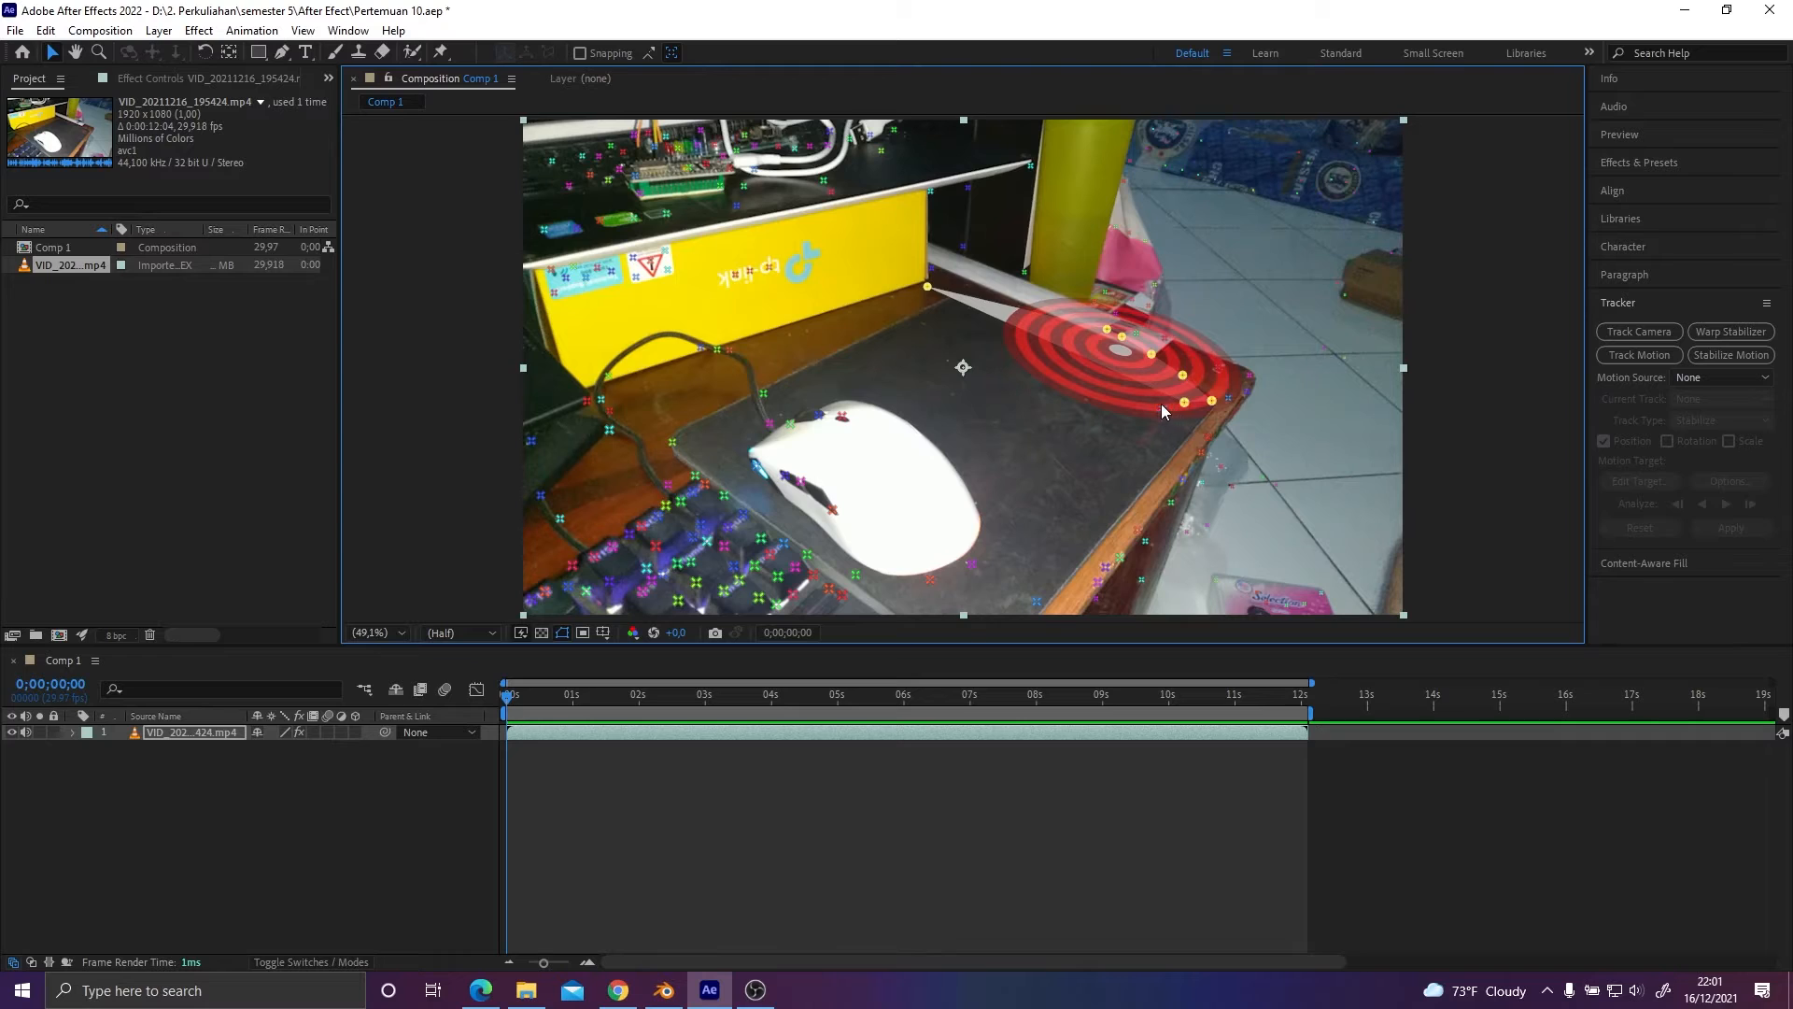
{"action": "left_click", "coordinate": [1163, 410], "text": "shift"}
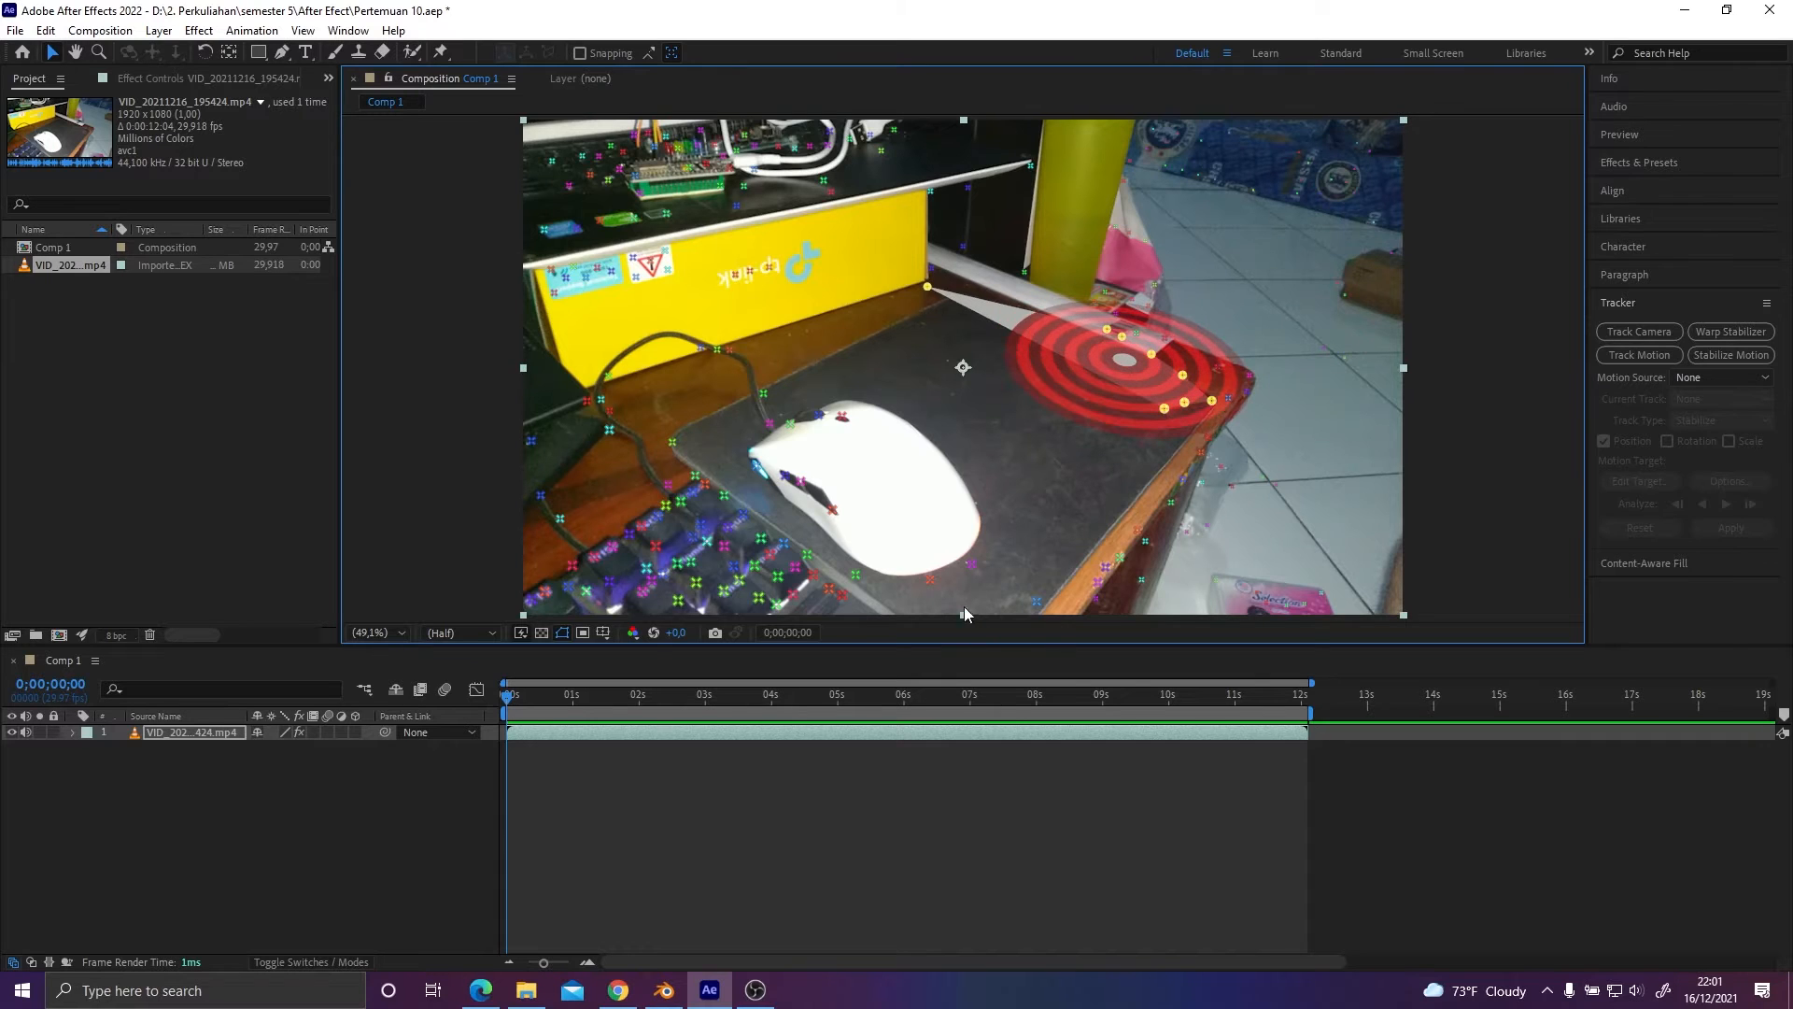
Add the track points along the mouse pad's front edge and around the mouse cable to the selection, and create a solid and camera from them.
{"action": "left_click", "coordinate": [1037, 602], "text": "shift"}
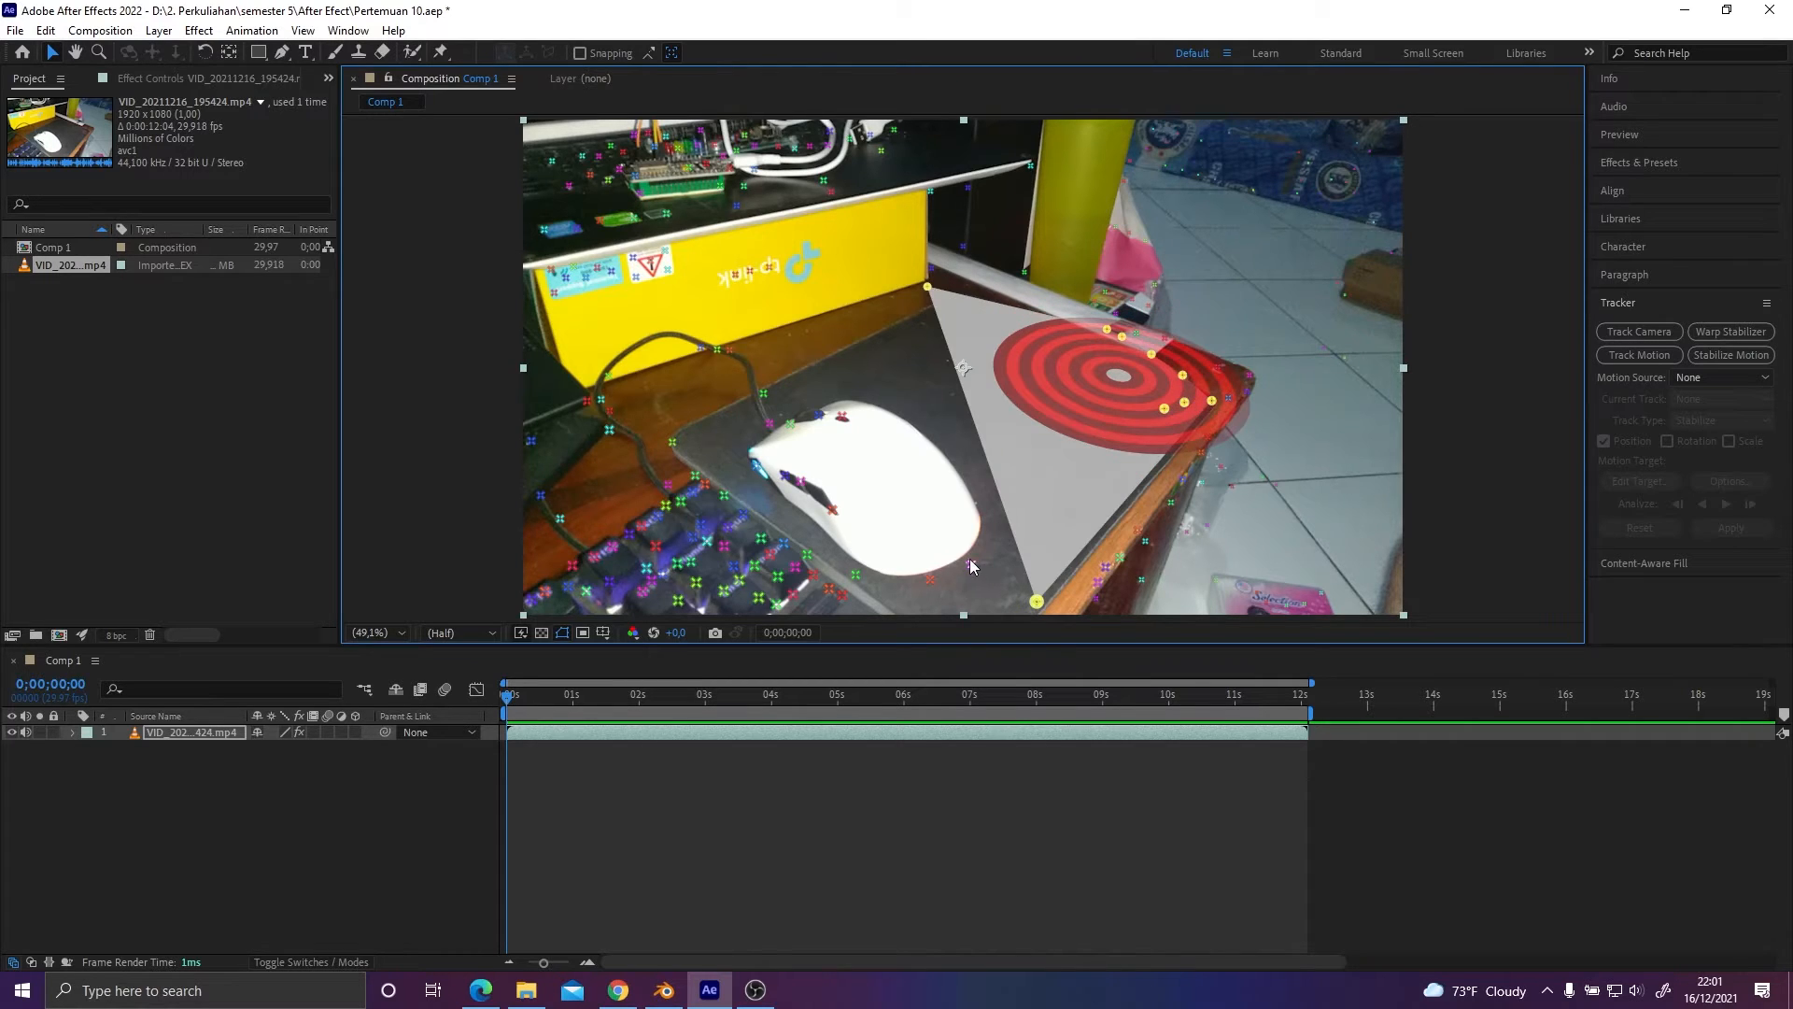
{"action": "left_click", "coordinate": [972, 565], "text": "shift"}
{"action": "left_click", "coordinate": [930, 579], "text": "shift"}
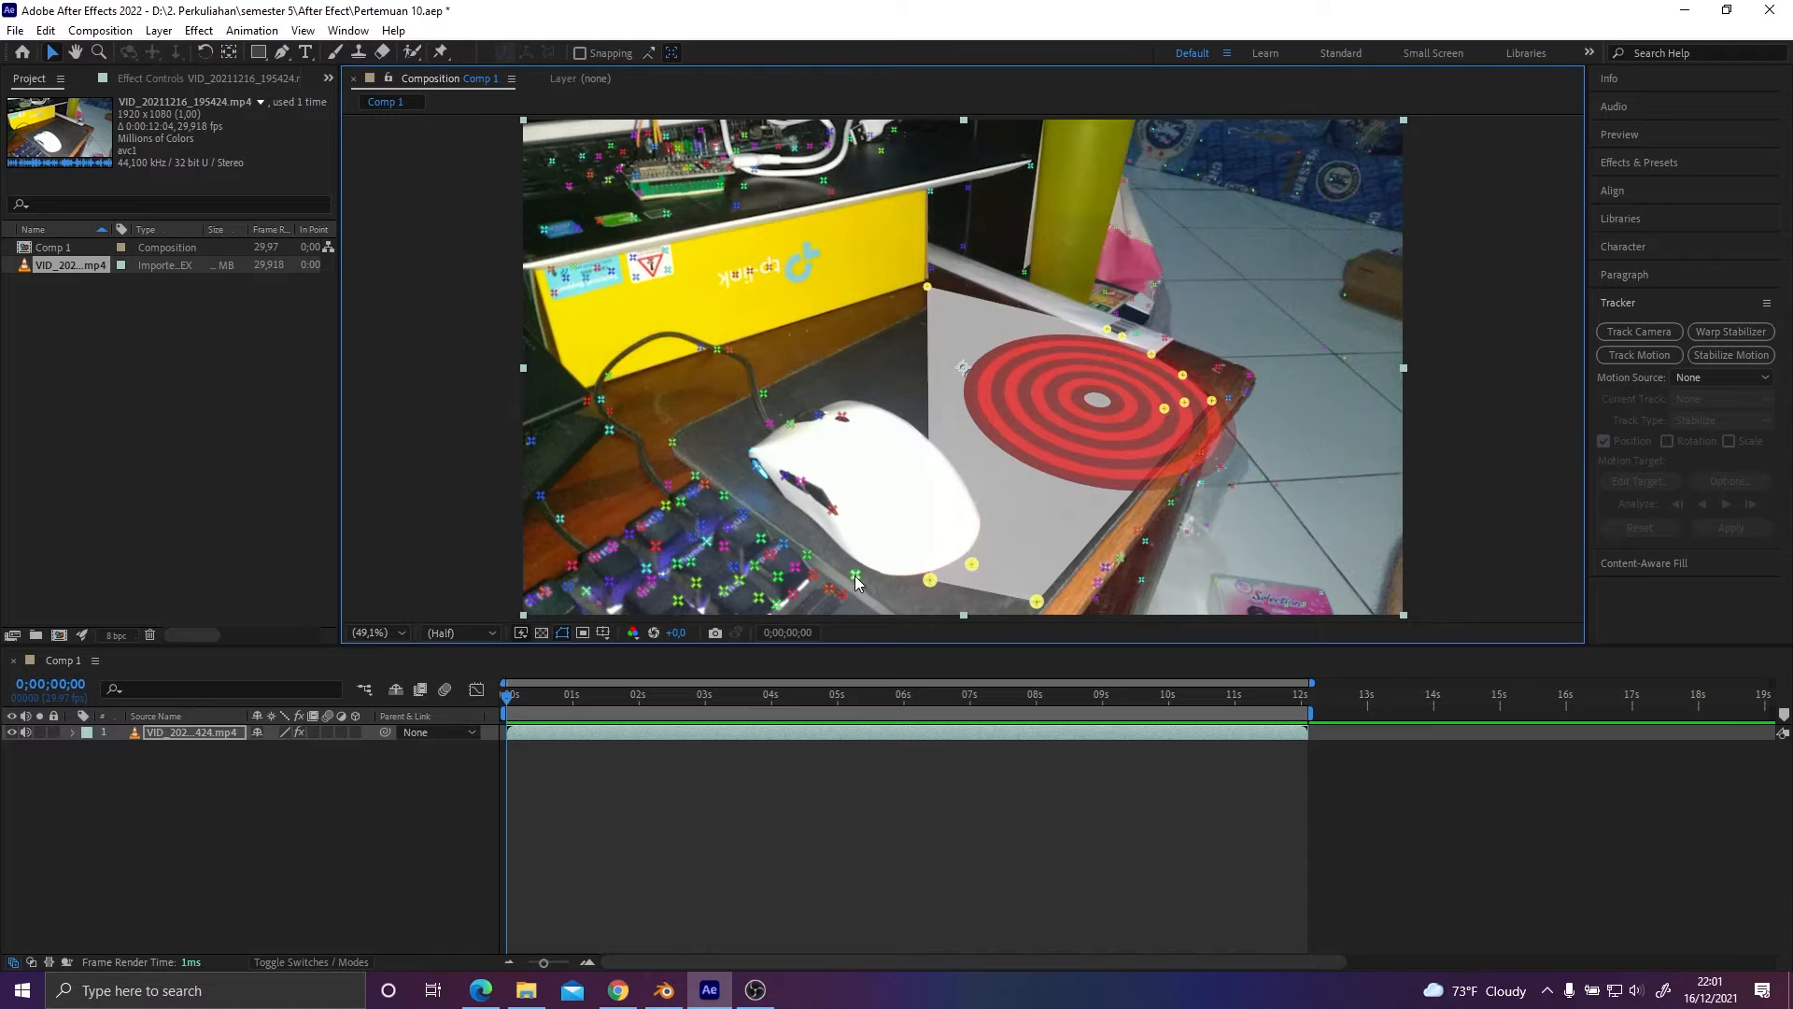
{"action": "left_click", "coordinate": [856, 575], "text": "shift"}
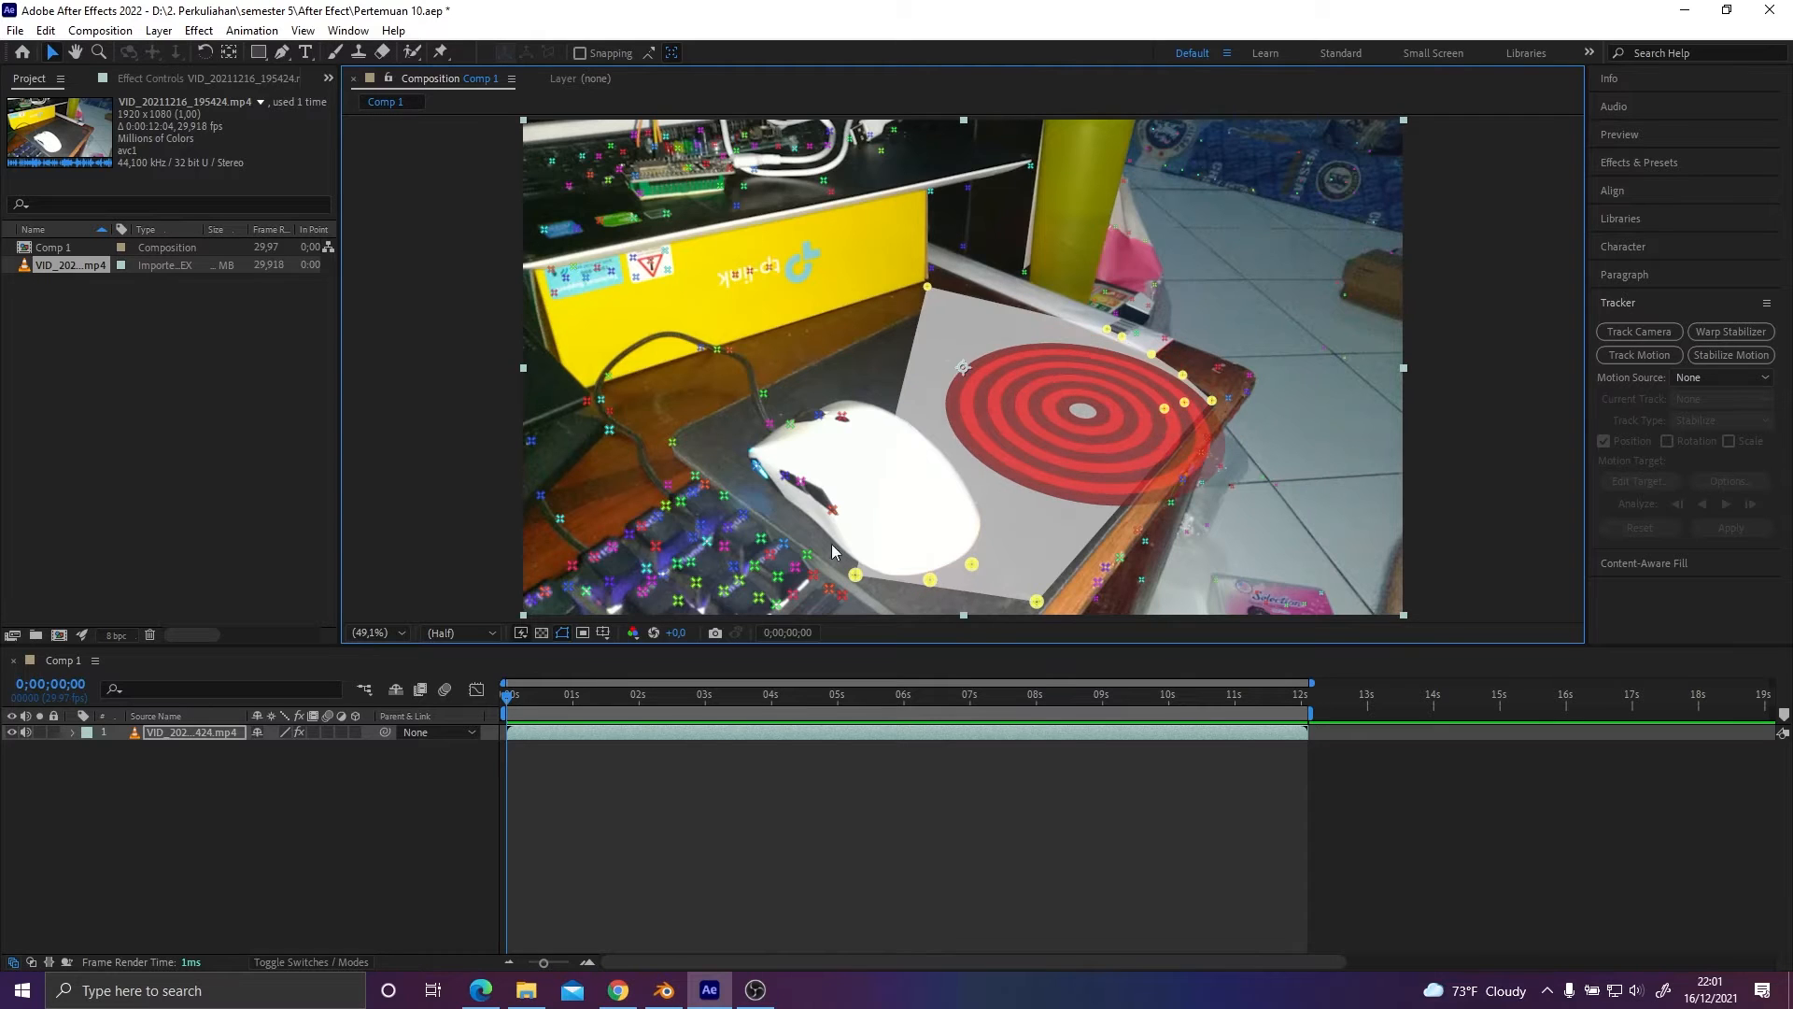
{"action": "left_click", "coordinate": [672, 442], "text": "shift"}
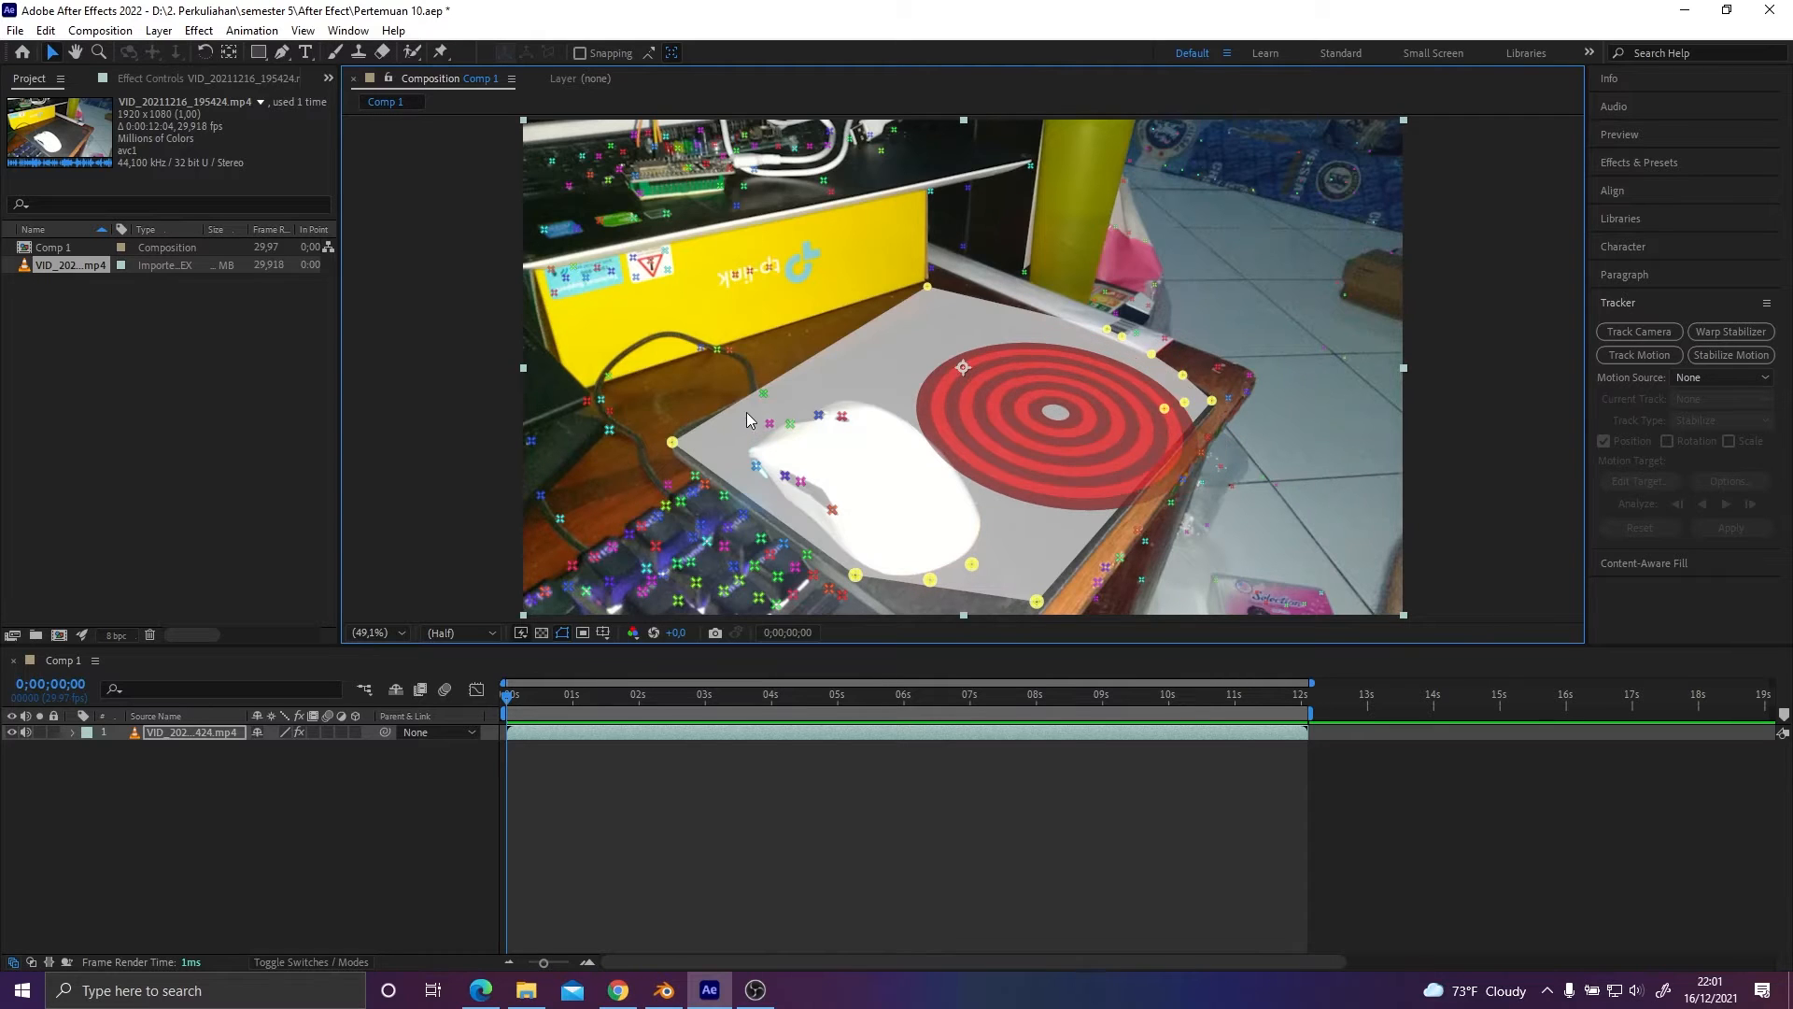
{"action": "left_click", "coordinate": [730, 349], "text": "shift"}
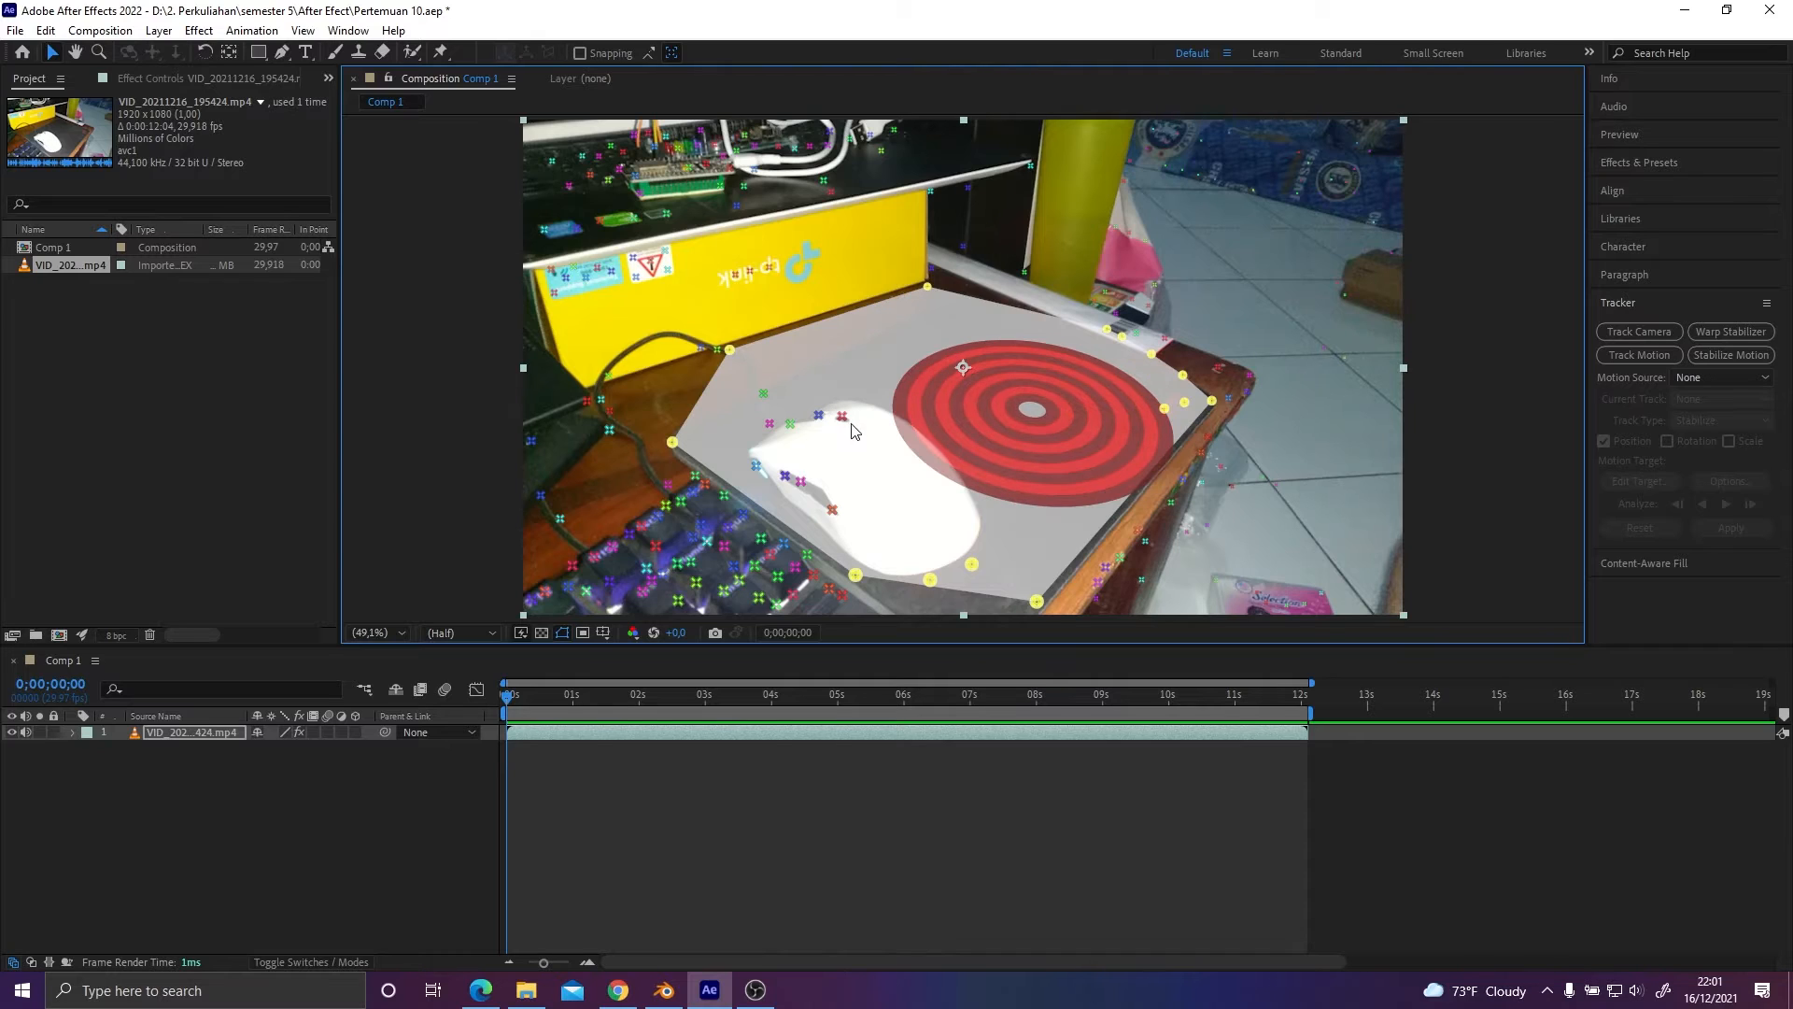
{"action": "left_click", "coordinate": [765, 395], "text": "shift"}
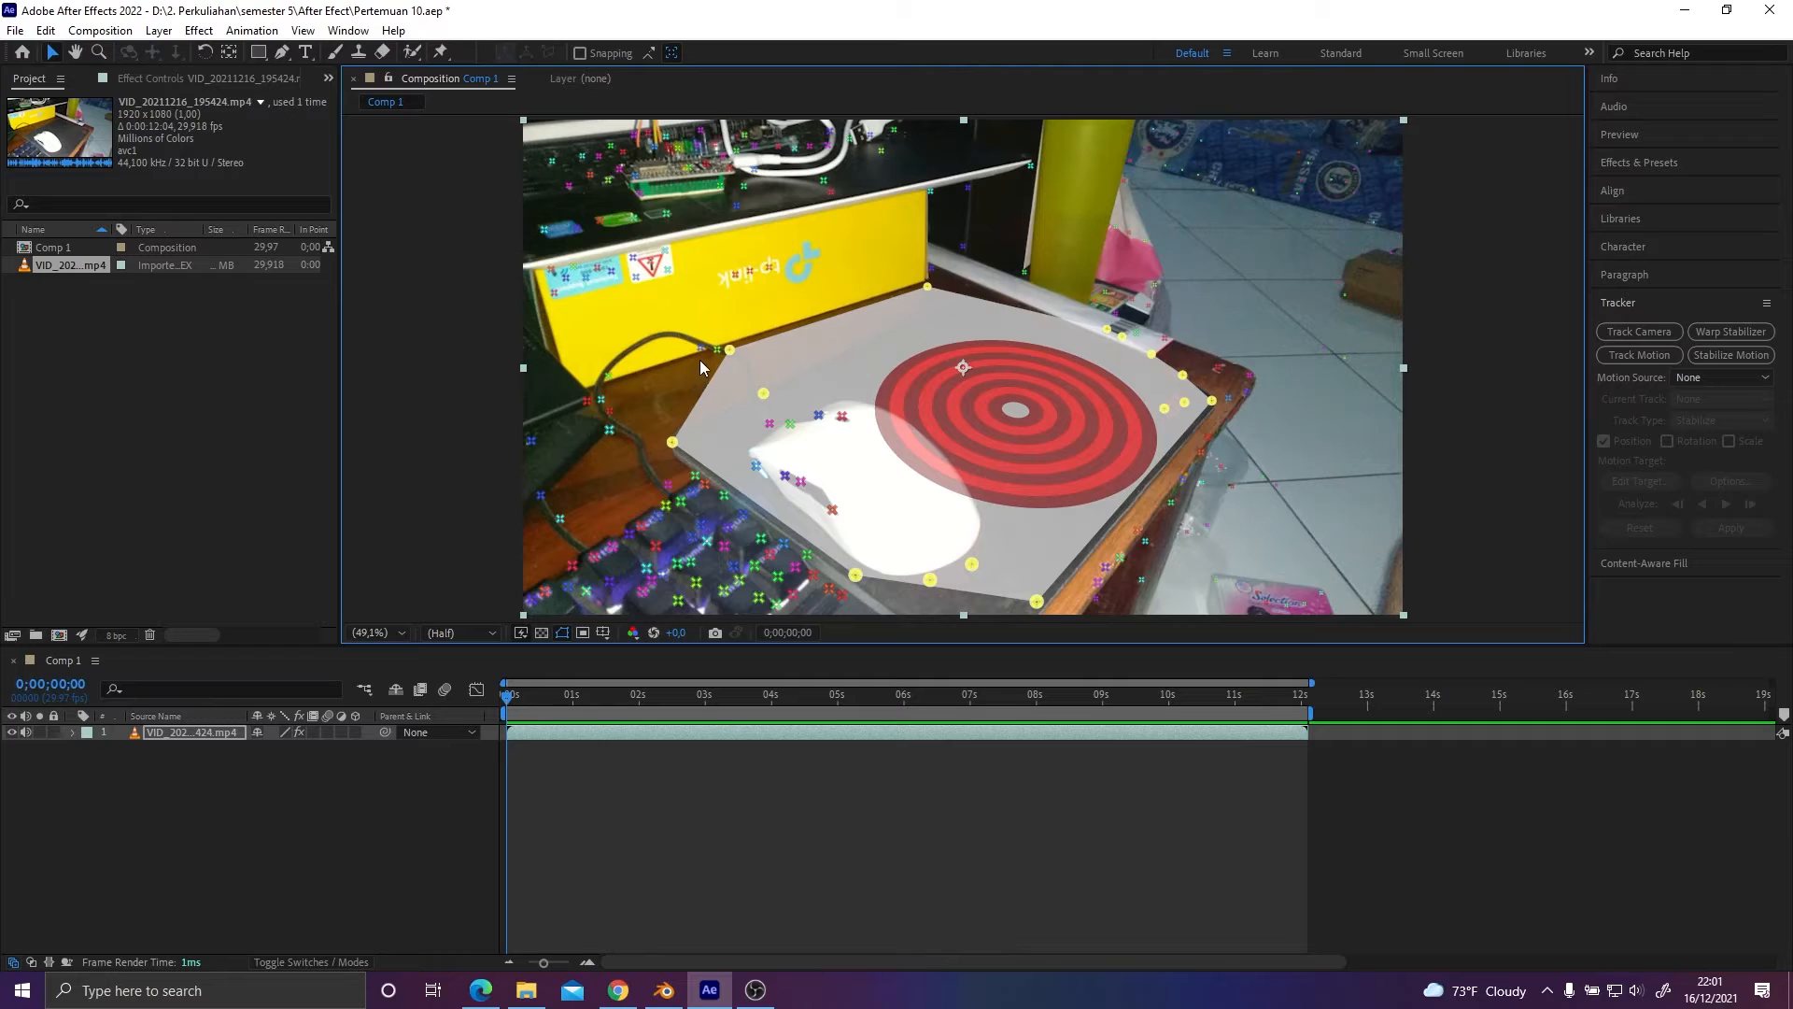
{"action": "left_click", "coordinate": [610, 412], "text": "shift"}
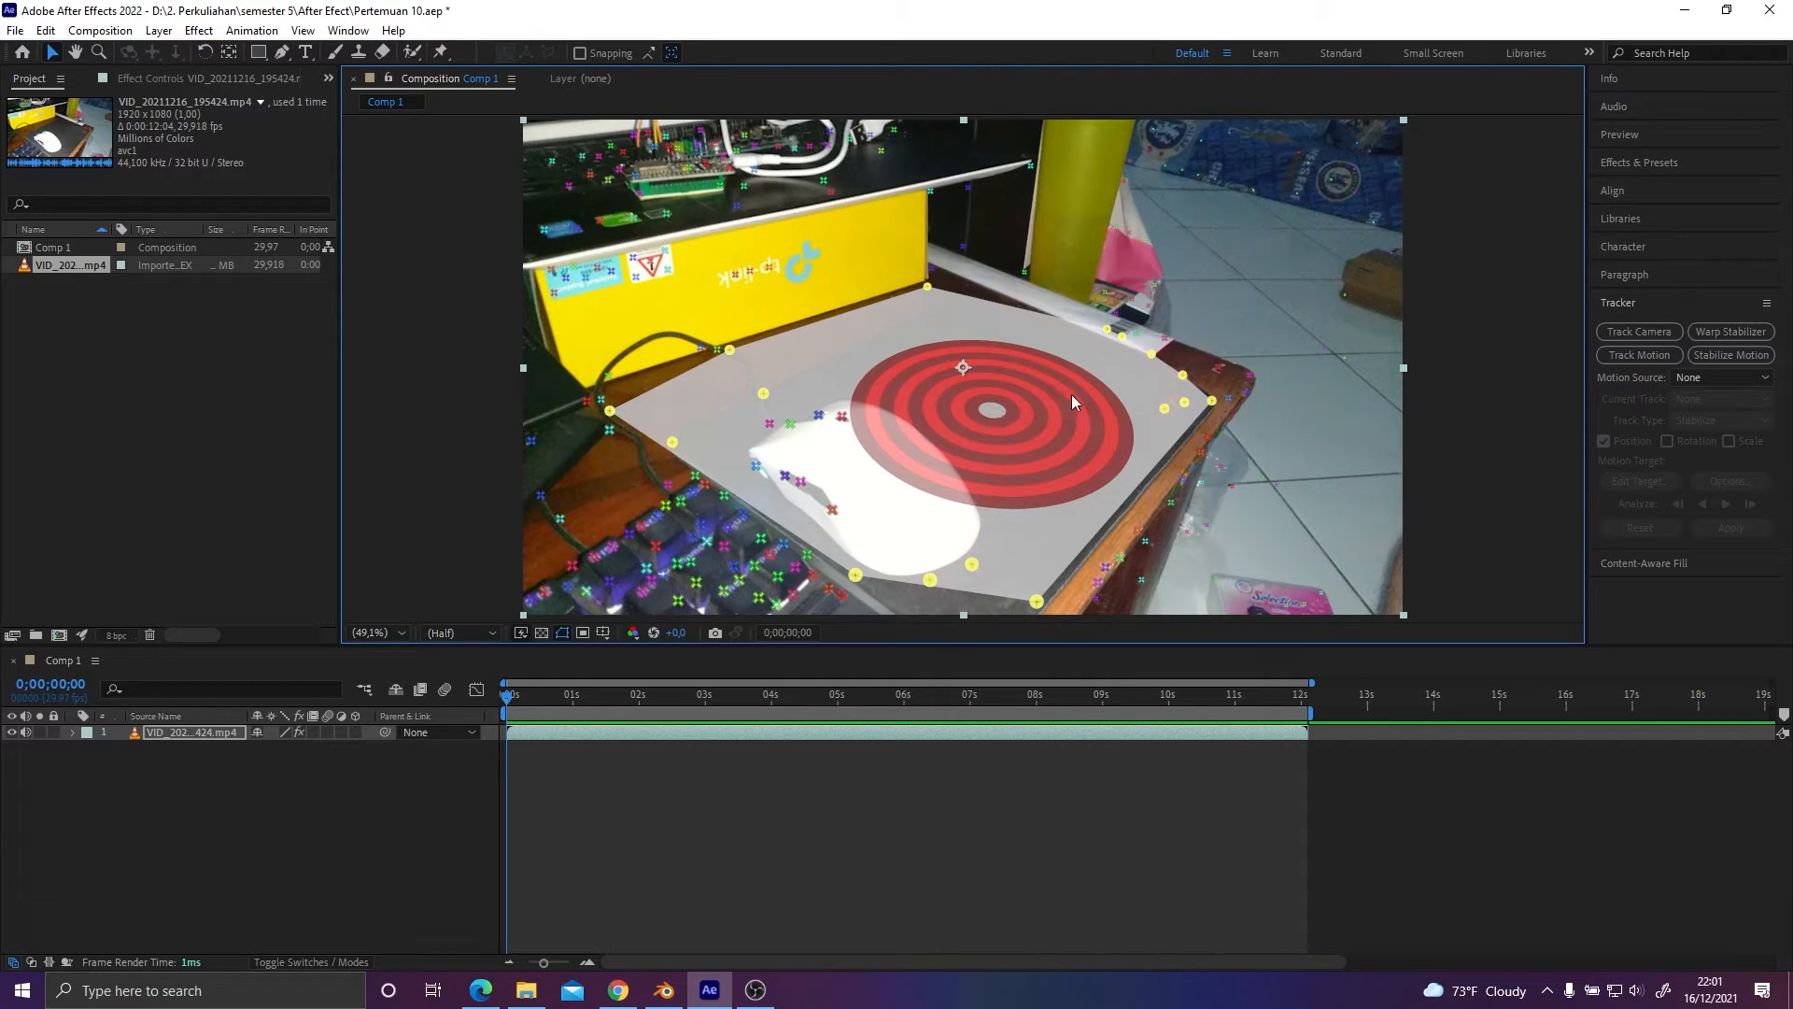
{"action": "right_click", "coordinate": [1018, 384]}
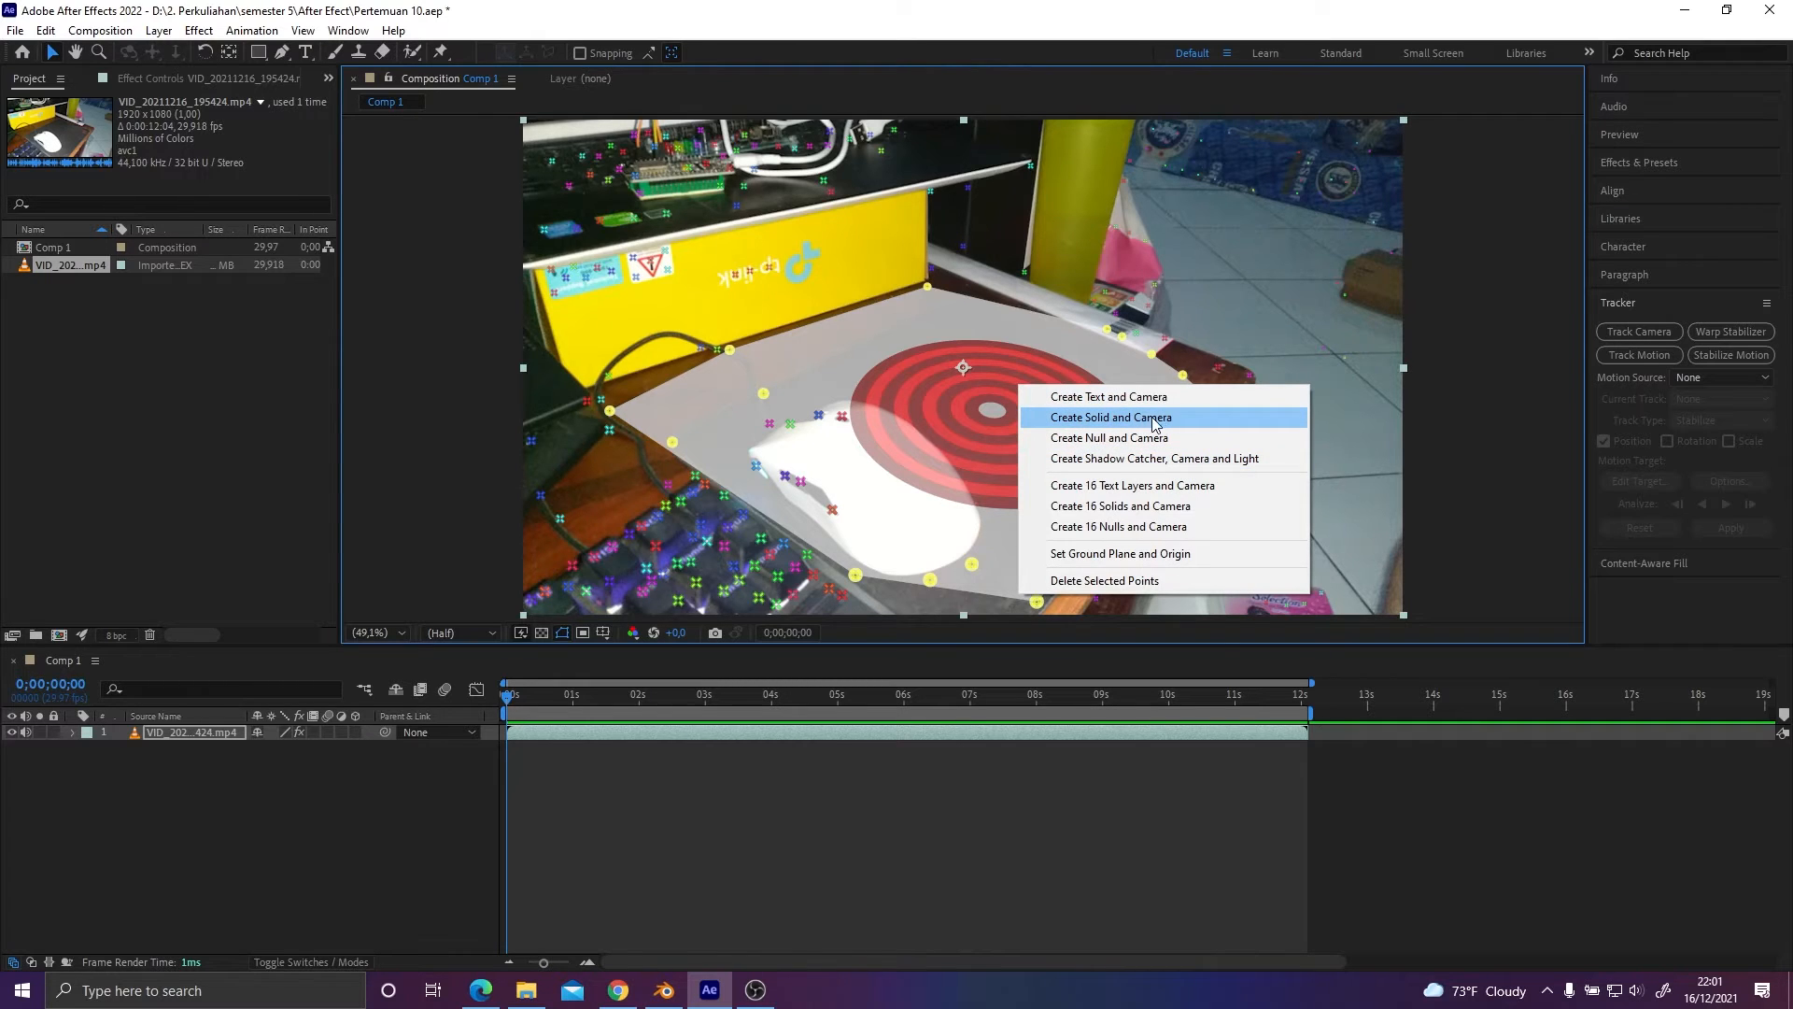
{"action": "left_click", "coordinate": [1152, 417]}
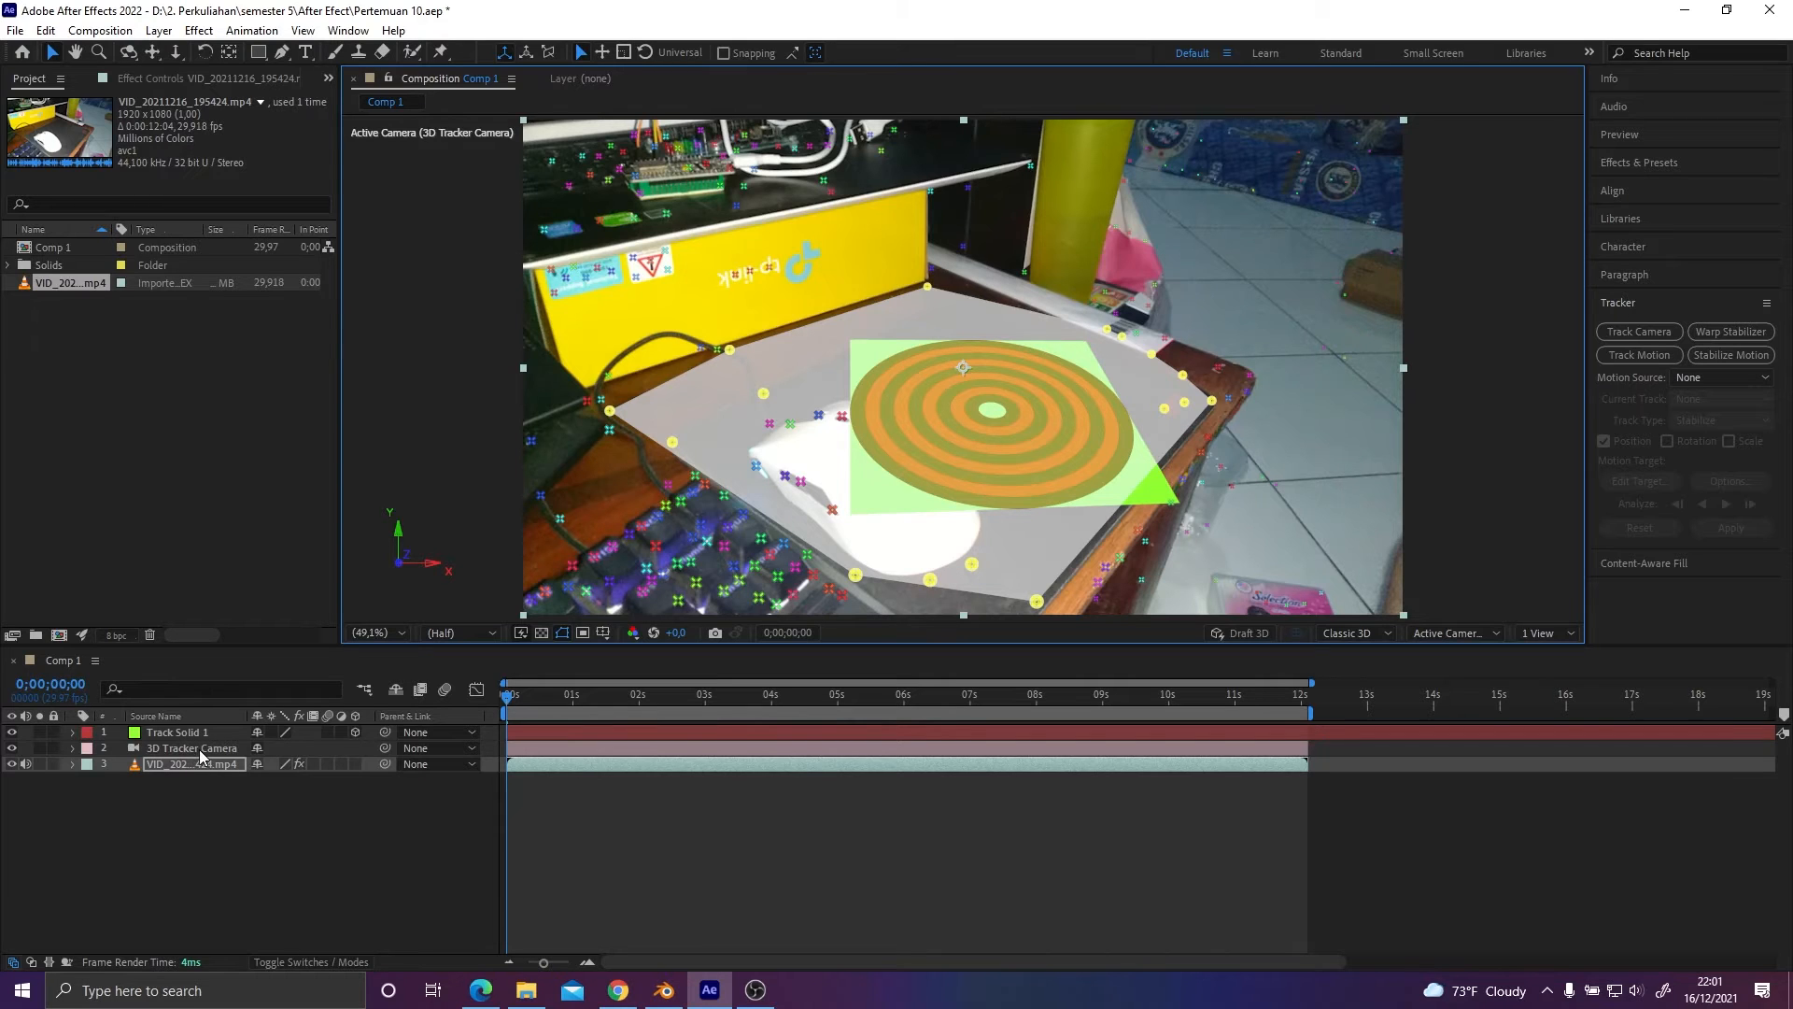
Scale Track Solid 1 to 69% through its transform properties.
{"action": "left_click", "coordinate": [178, 732]}
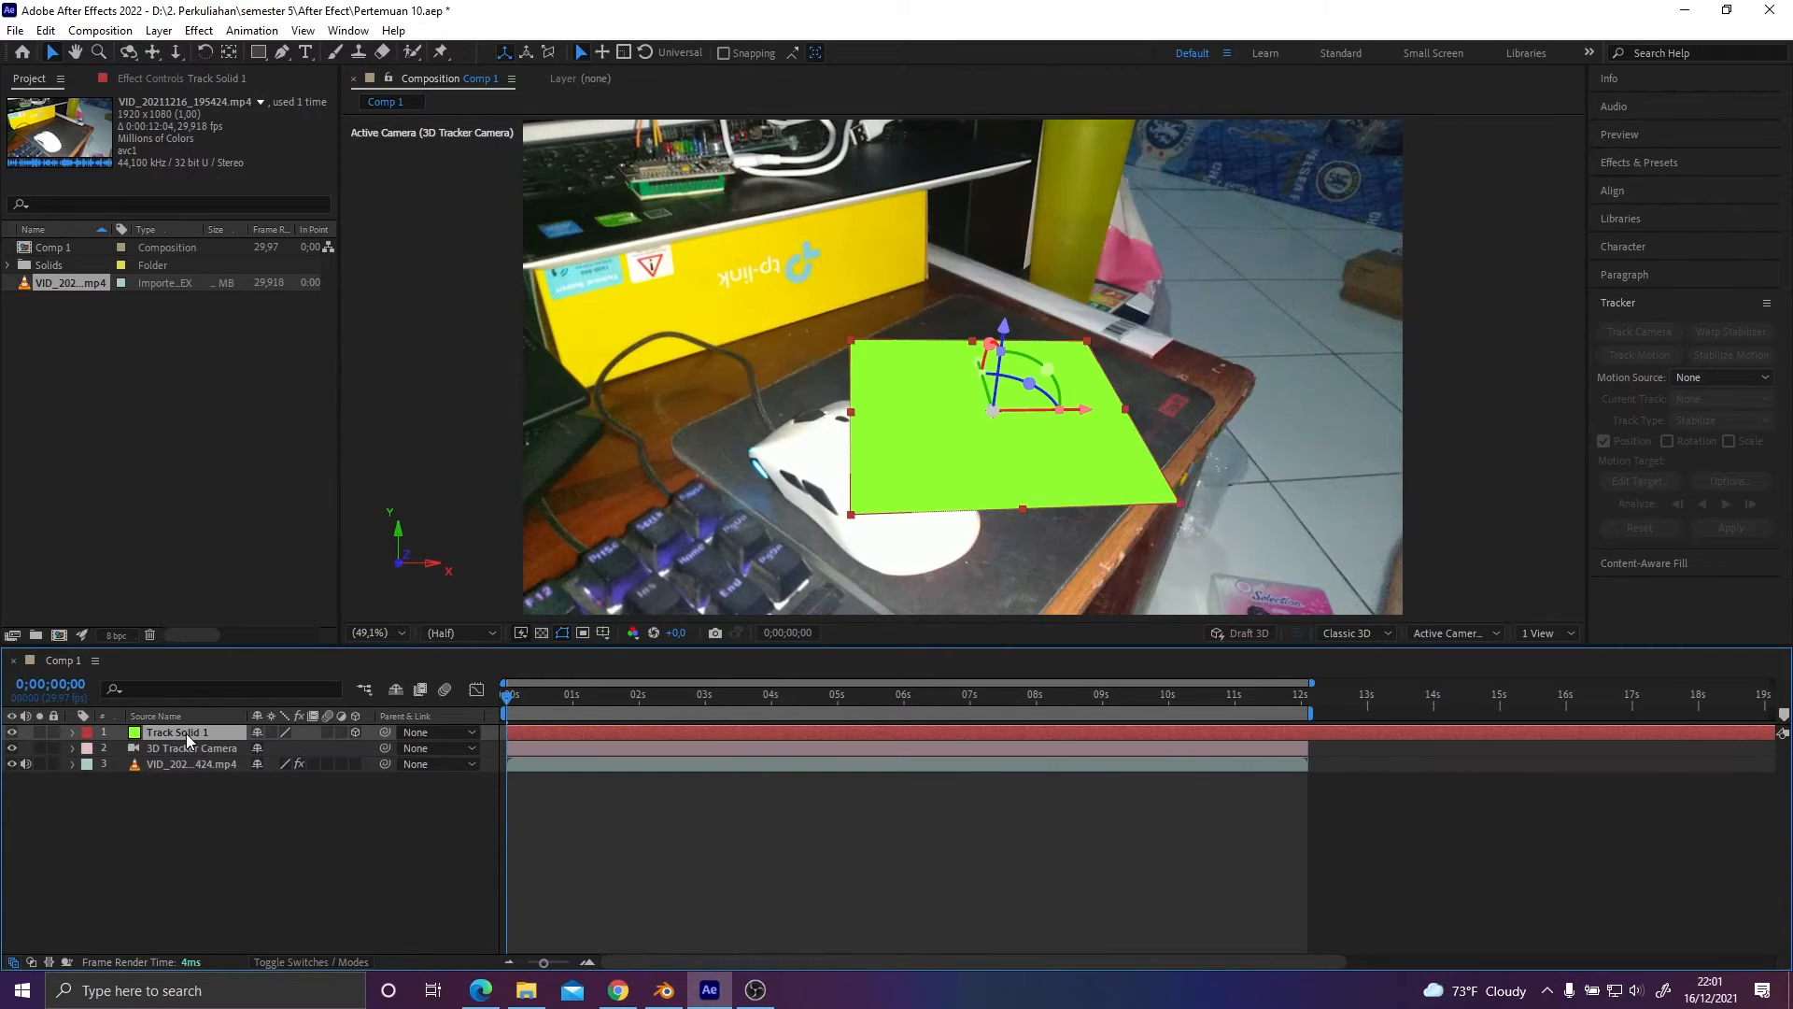
{"action": "left_click", "coordinate": [187, 752]}
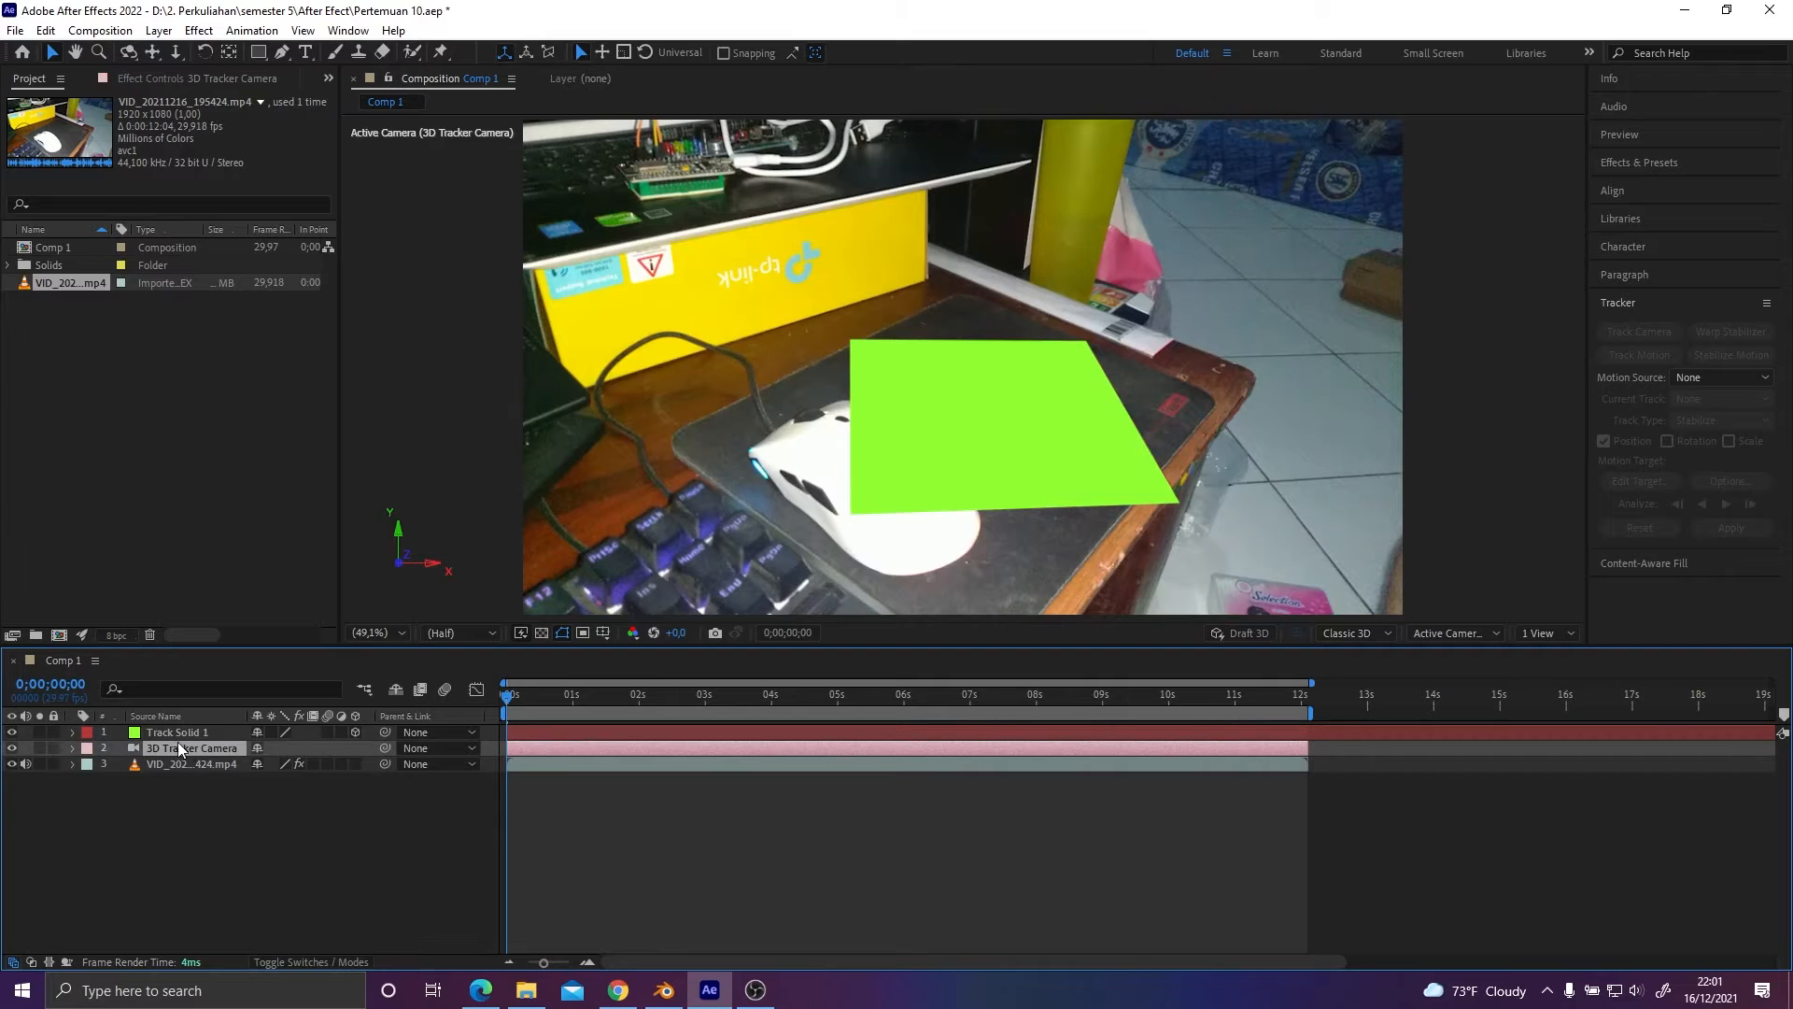
{"action": "left_click", "coordinate": [177, 734]}
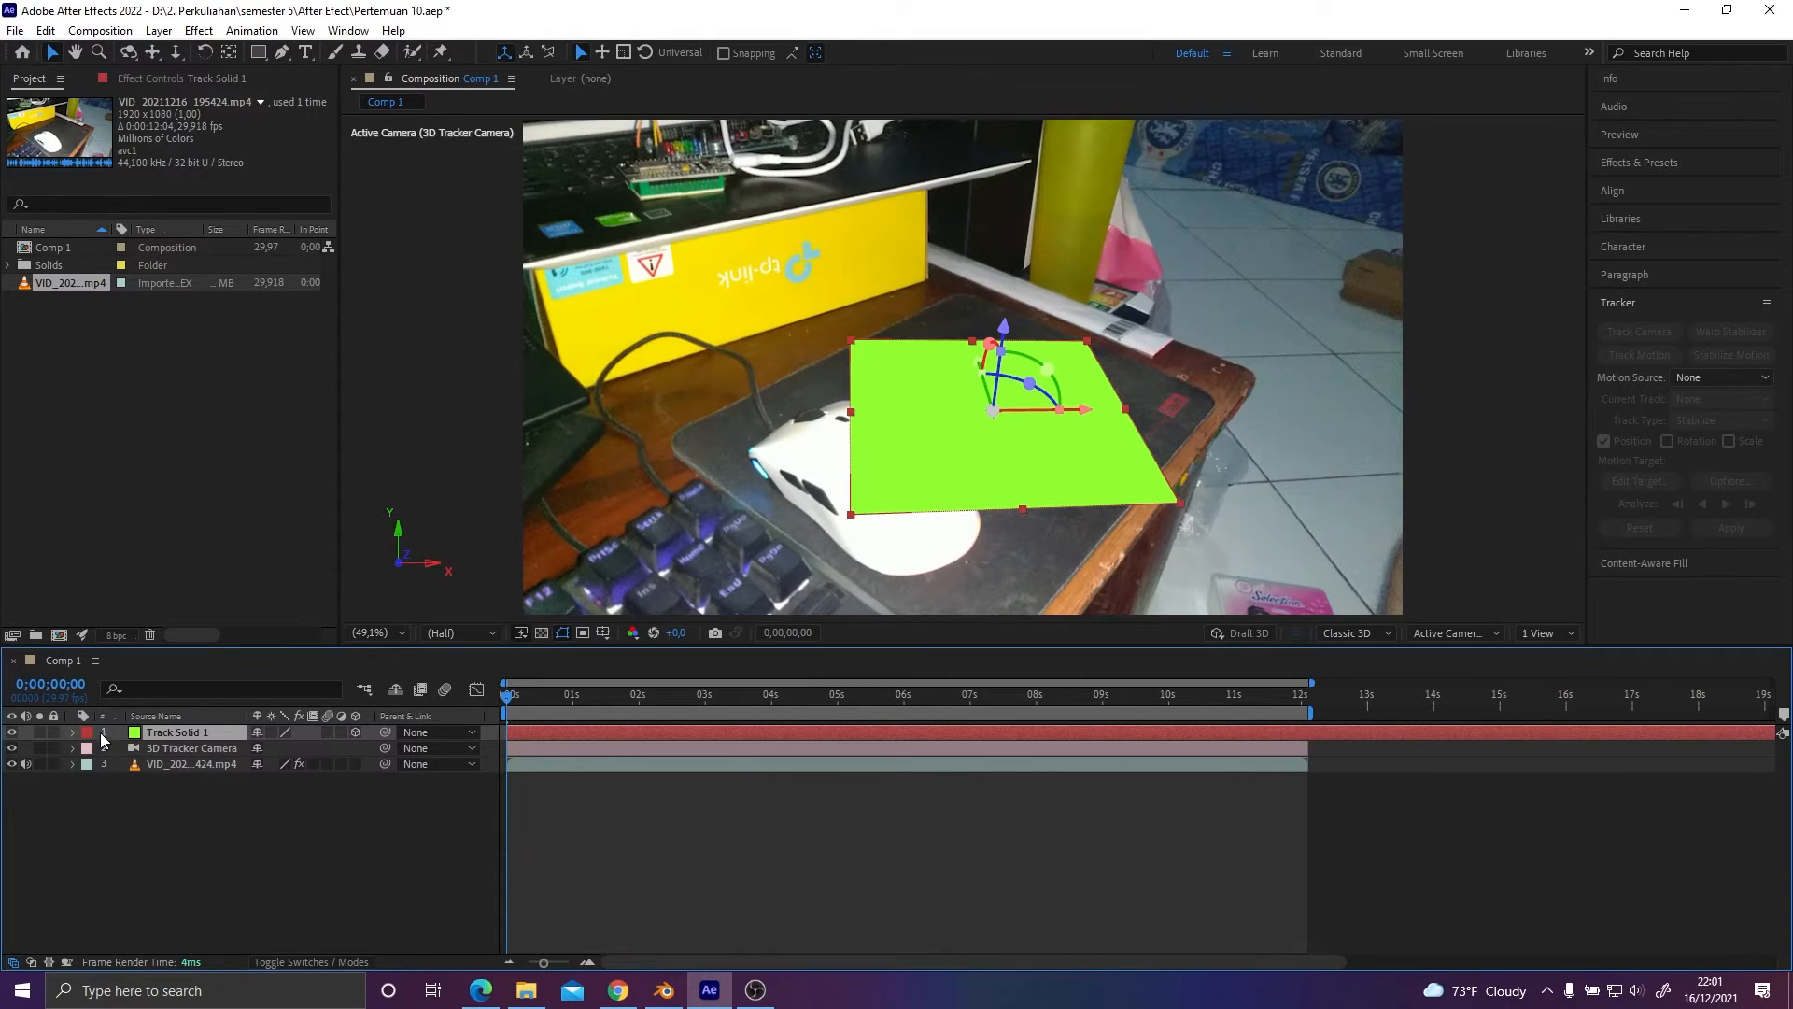
{"action": "left_click", "coordinate": [73, 731]}
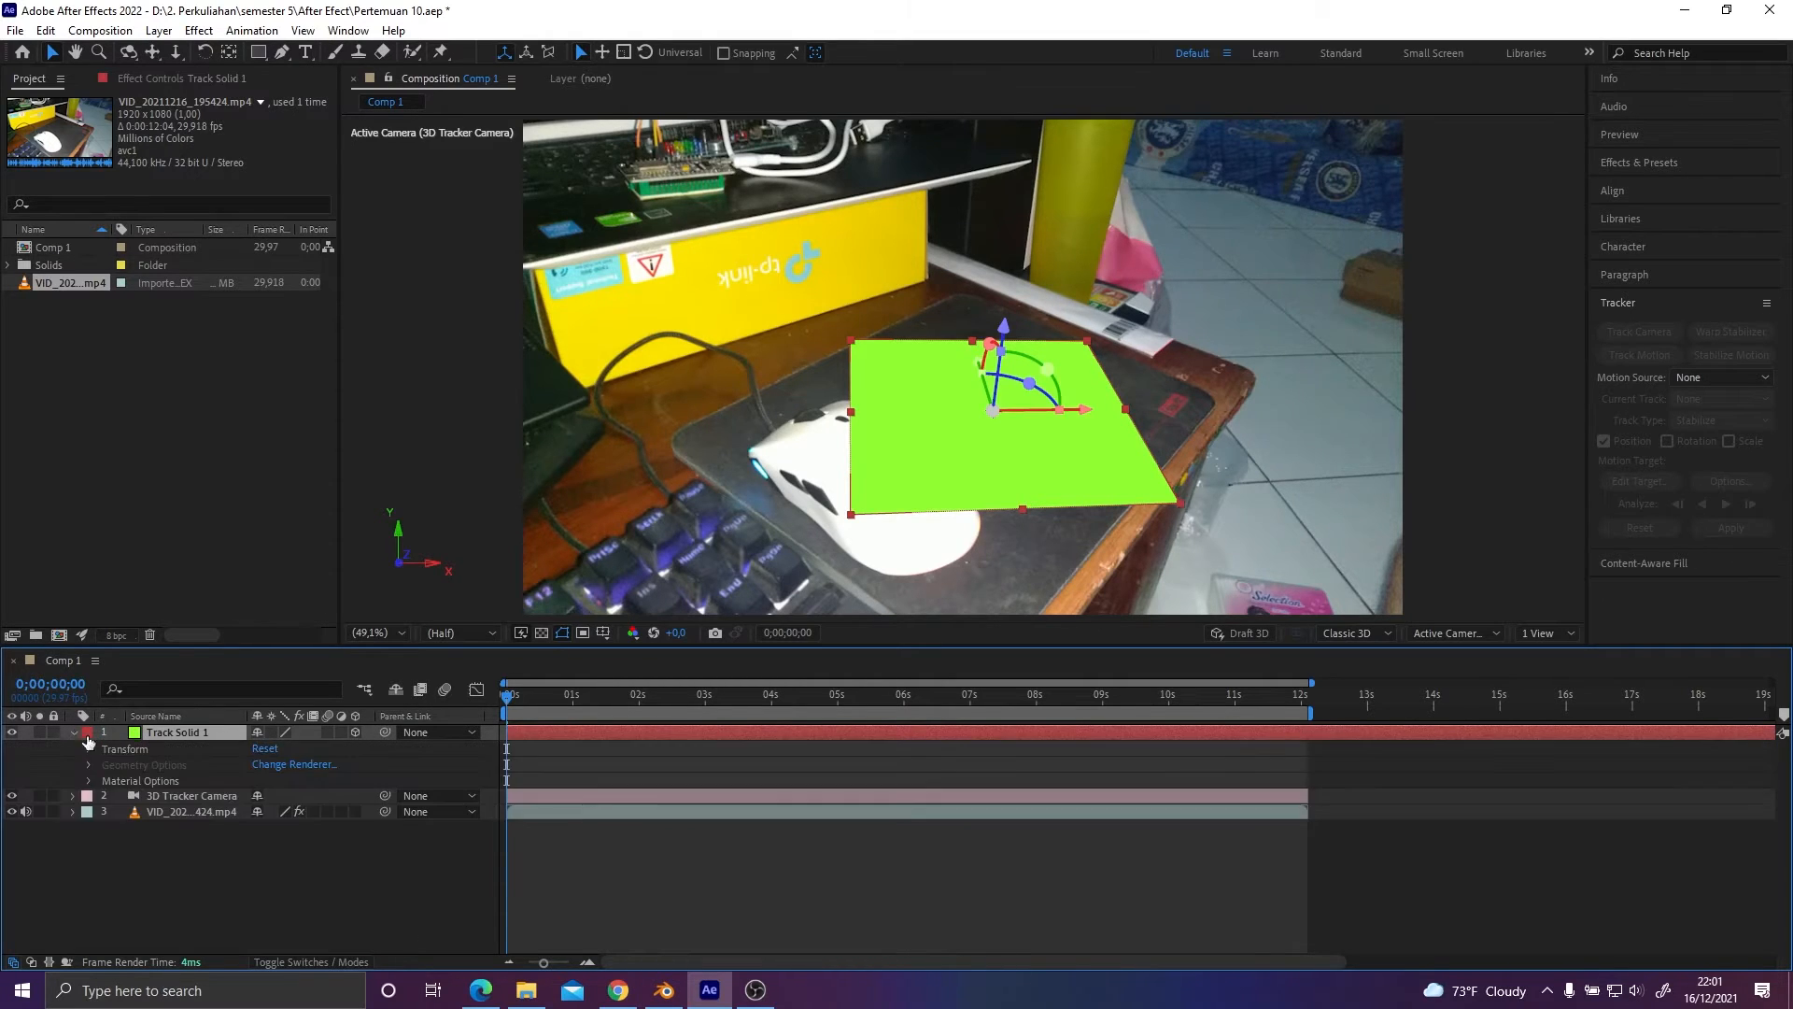
{"action": "left_click", "coordinate": [89, 749]}
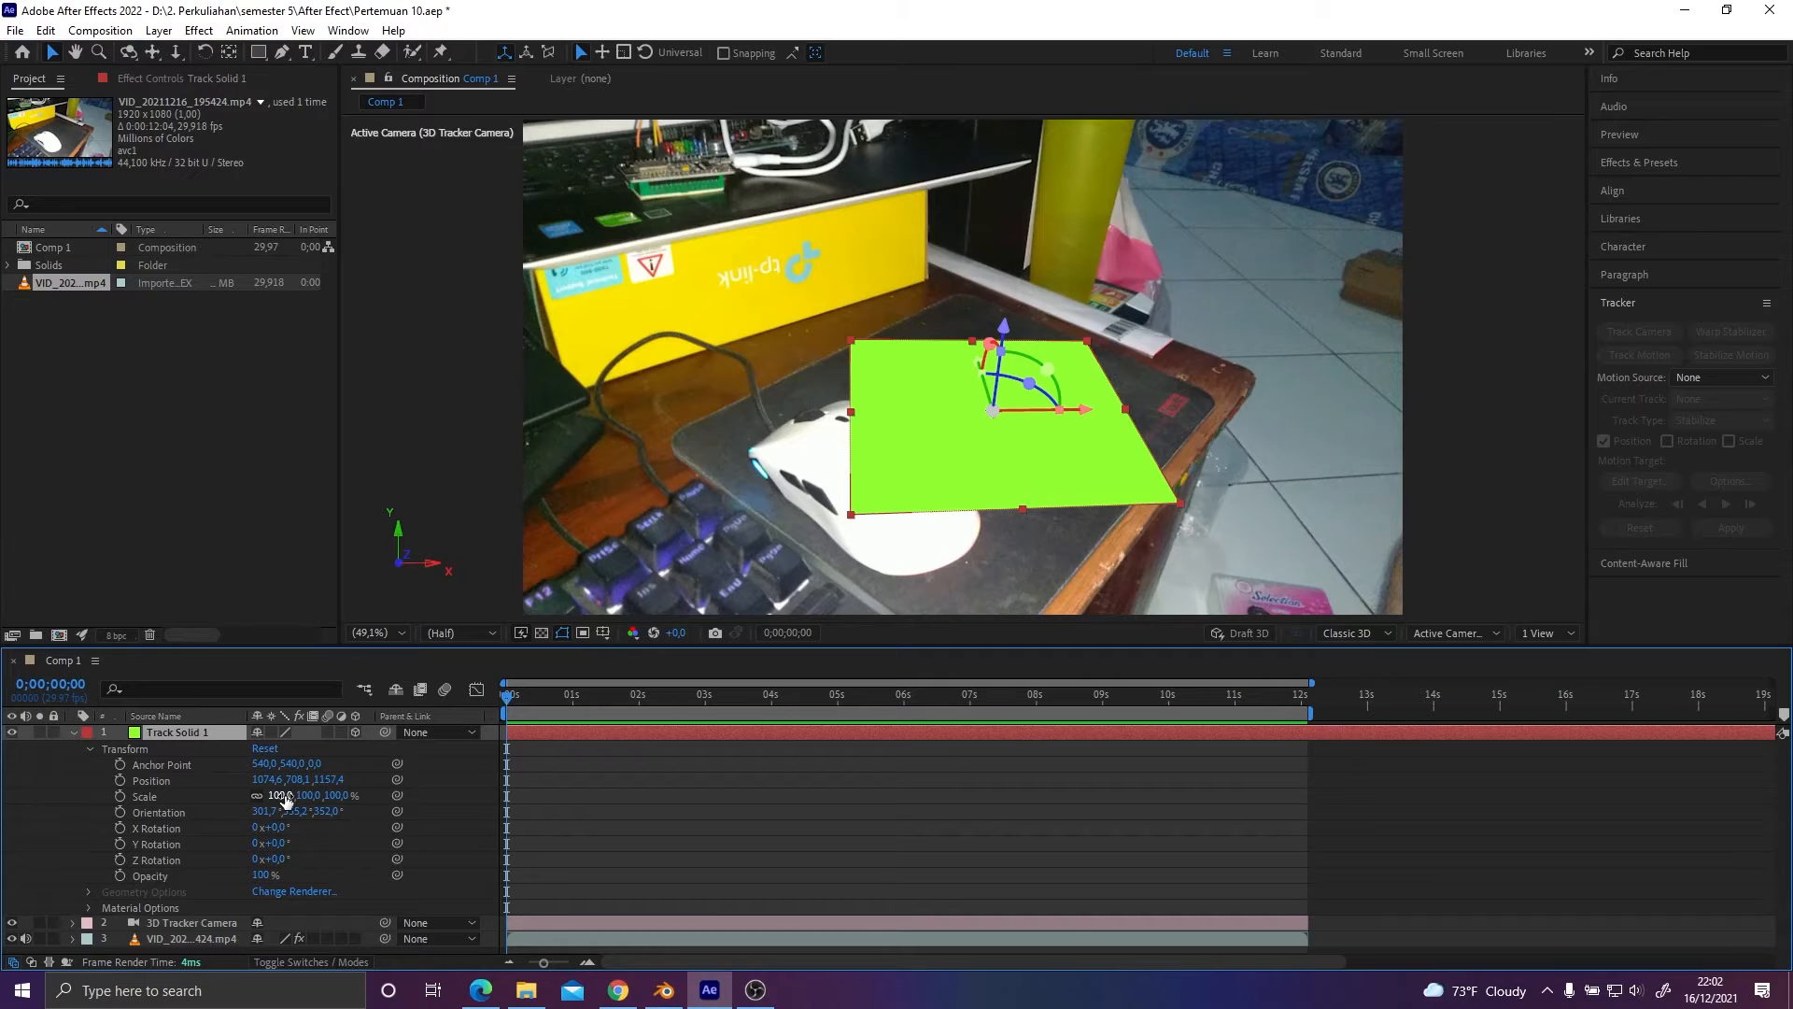
{"action": "left_click_drag", "start_coordinate": [284, 801], "coordinate": [257, 797]}
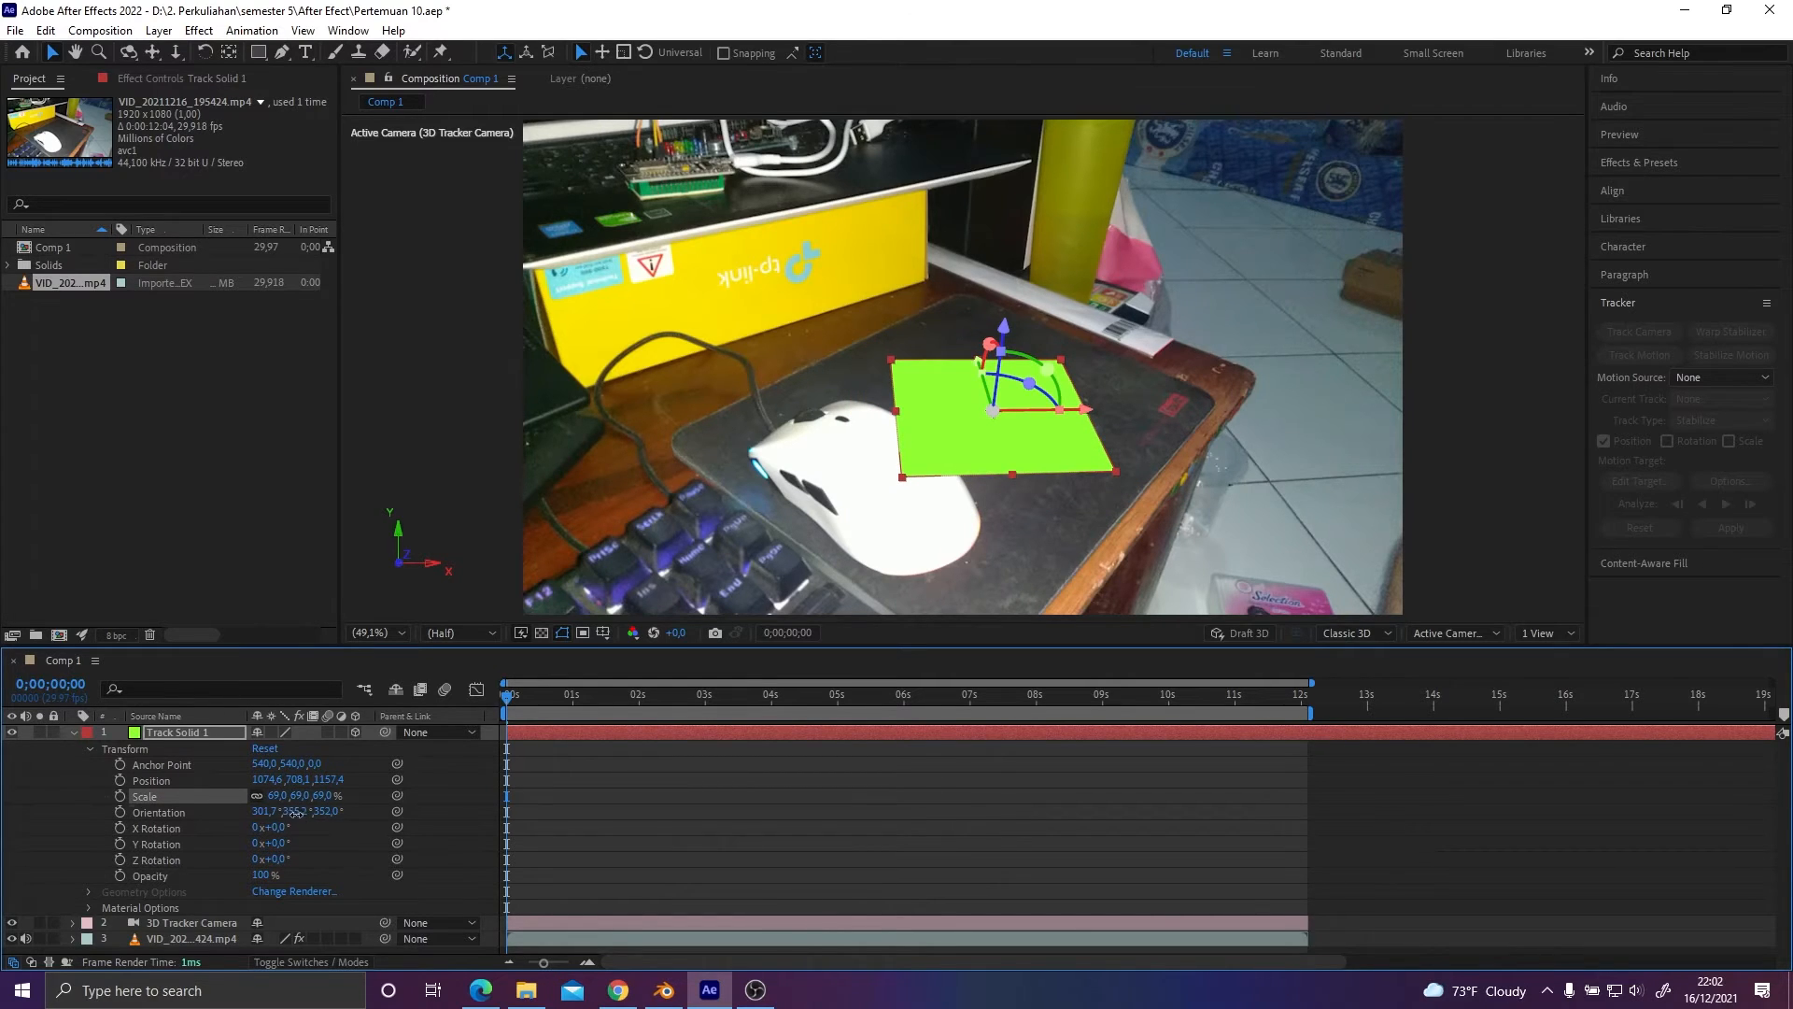
Set Track Solid 1's Z orientation to 308° to align the solid with the mouse pad's edges.
{"action": "mouse_move", "coordinate": [296, 812]}
{"action": "left_mouse_down"}
{"action": "mouse_move", "coordinate": [266, 815]}
{"action": "mouse_move", "coordinate": [311, 815]}
{"action": "mouse_move", "coordinate": [288, 814]}
{"action": "left_mouse_up"}
{"action": "key", "text": "ctrl+z"}
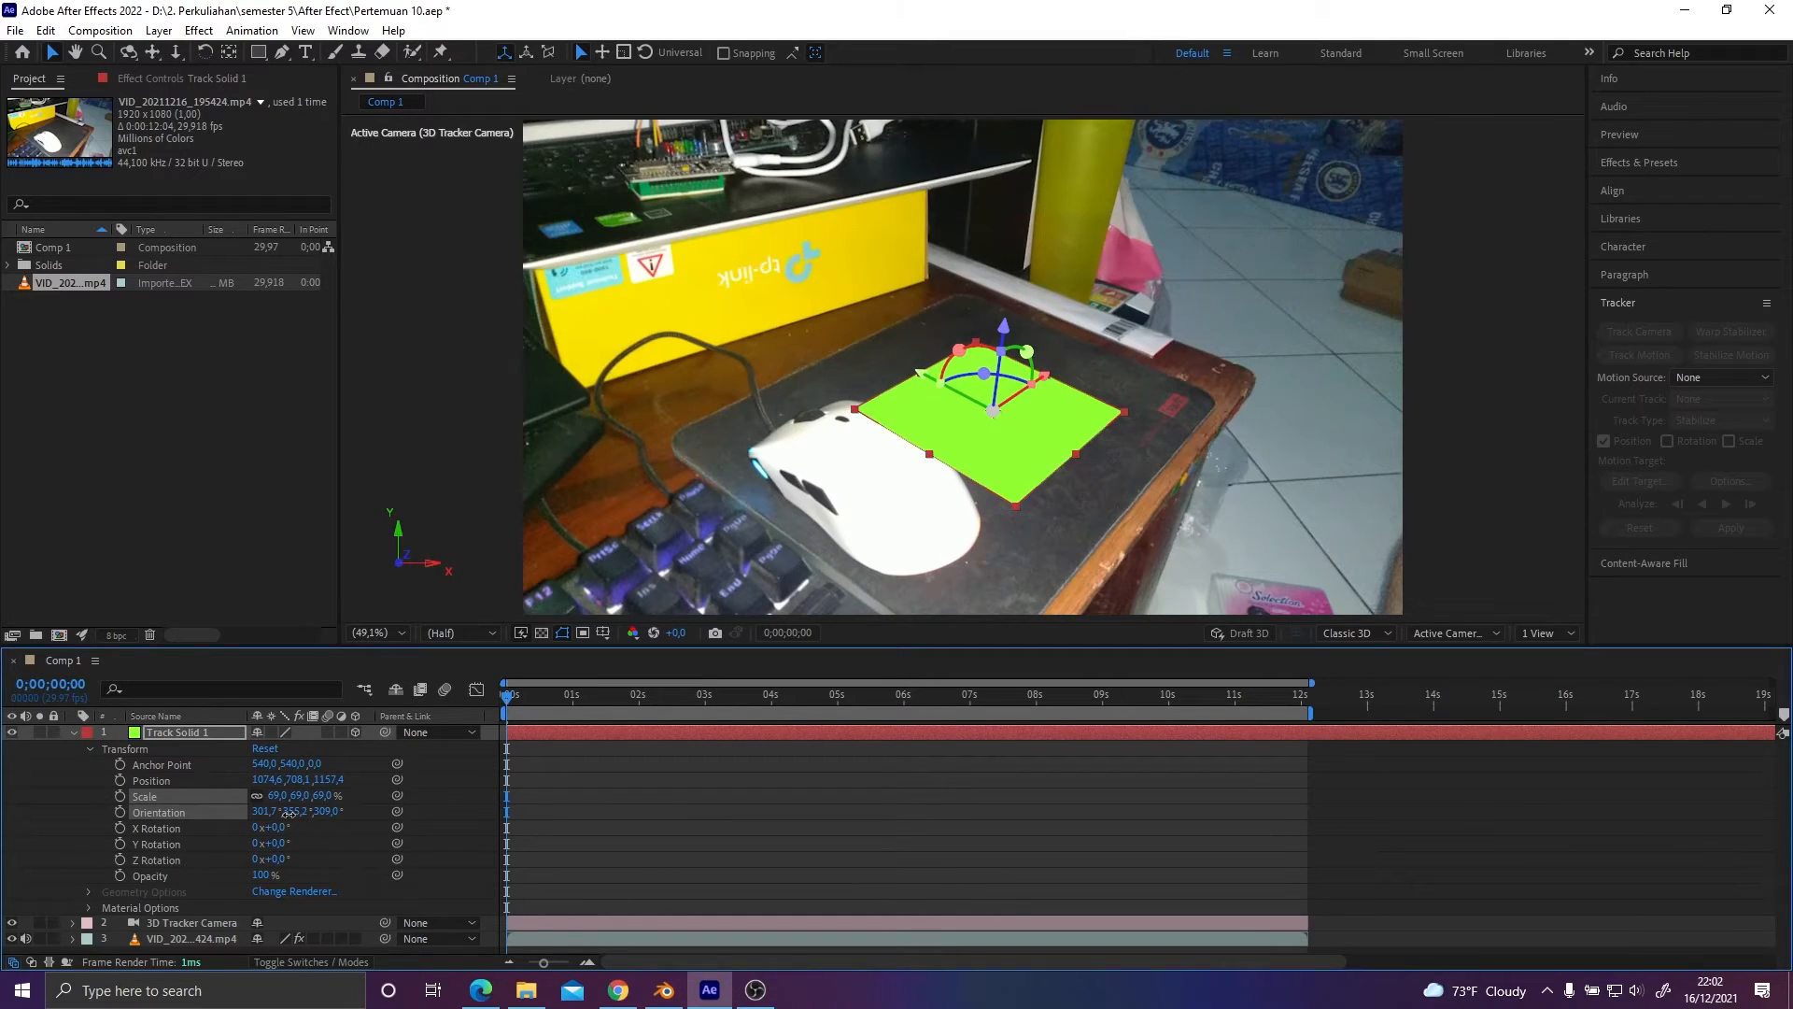
{"action": "left_click_drag", "start_coordinate": [289, 814], "coordinate": [288, 816]}
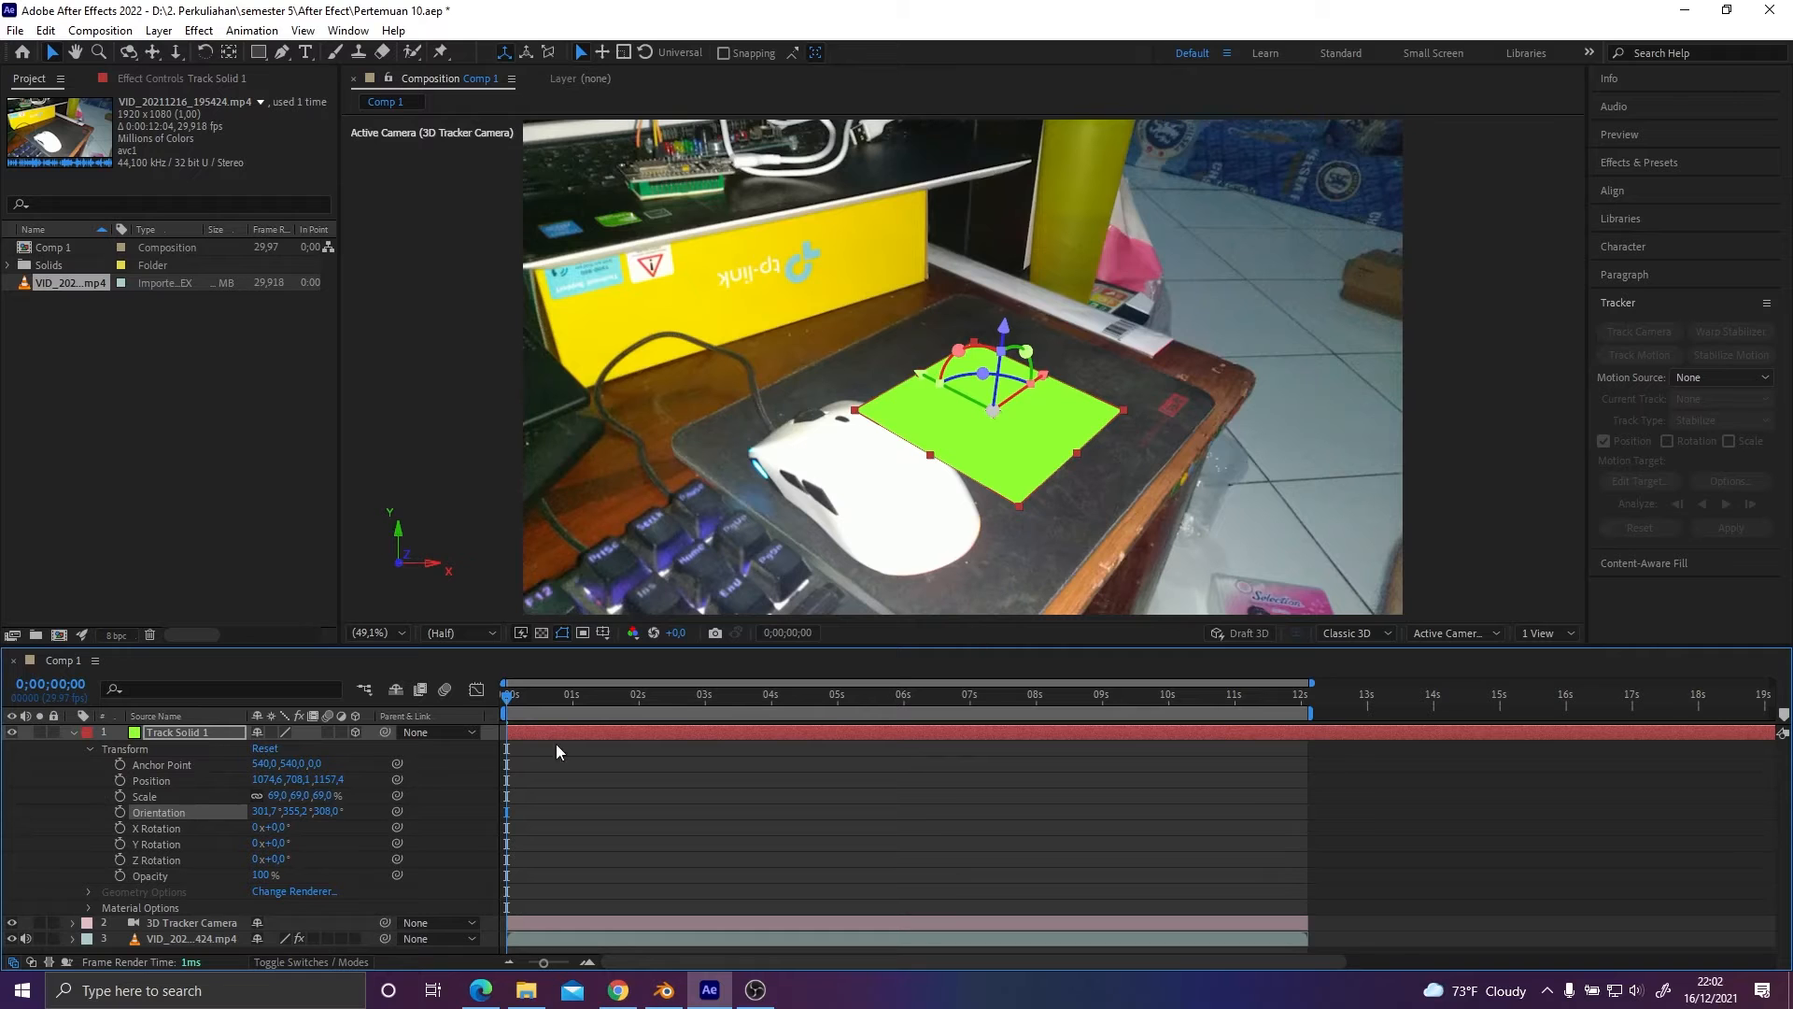
At 0;00;06;04, move Track Solid 1 away from the mouse to about 1154, 672.1, 1238.4, and scrub the footage to check its placement.
{"action": "left_click_drag", "start_coordinate": [510, 710], "coordinate": [916, 730]}
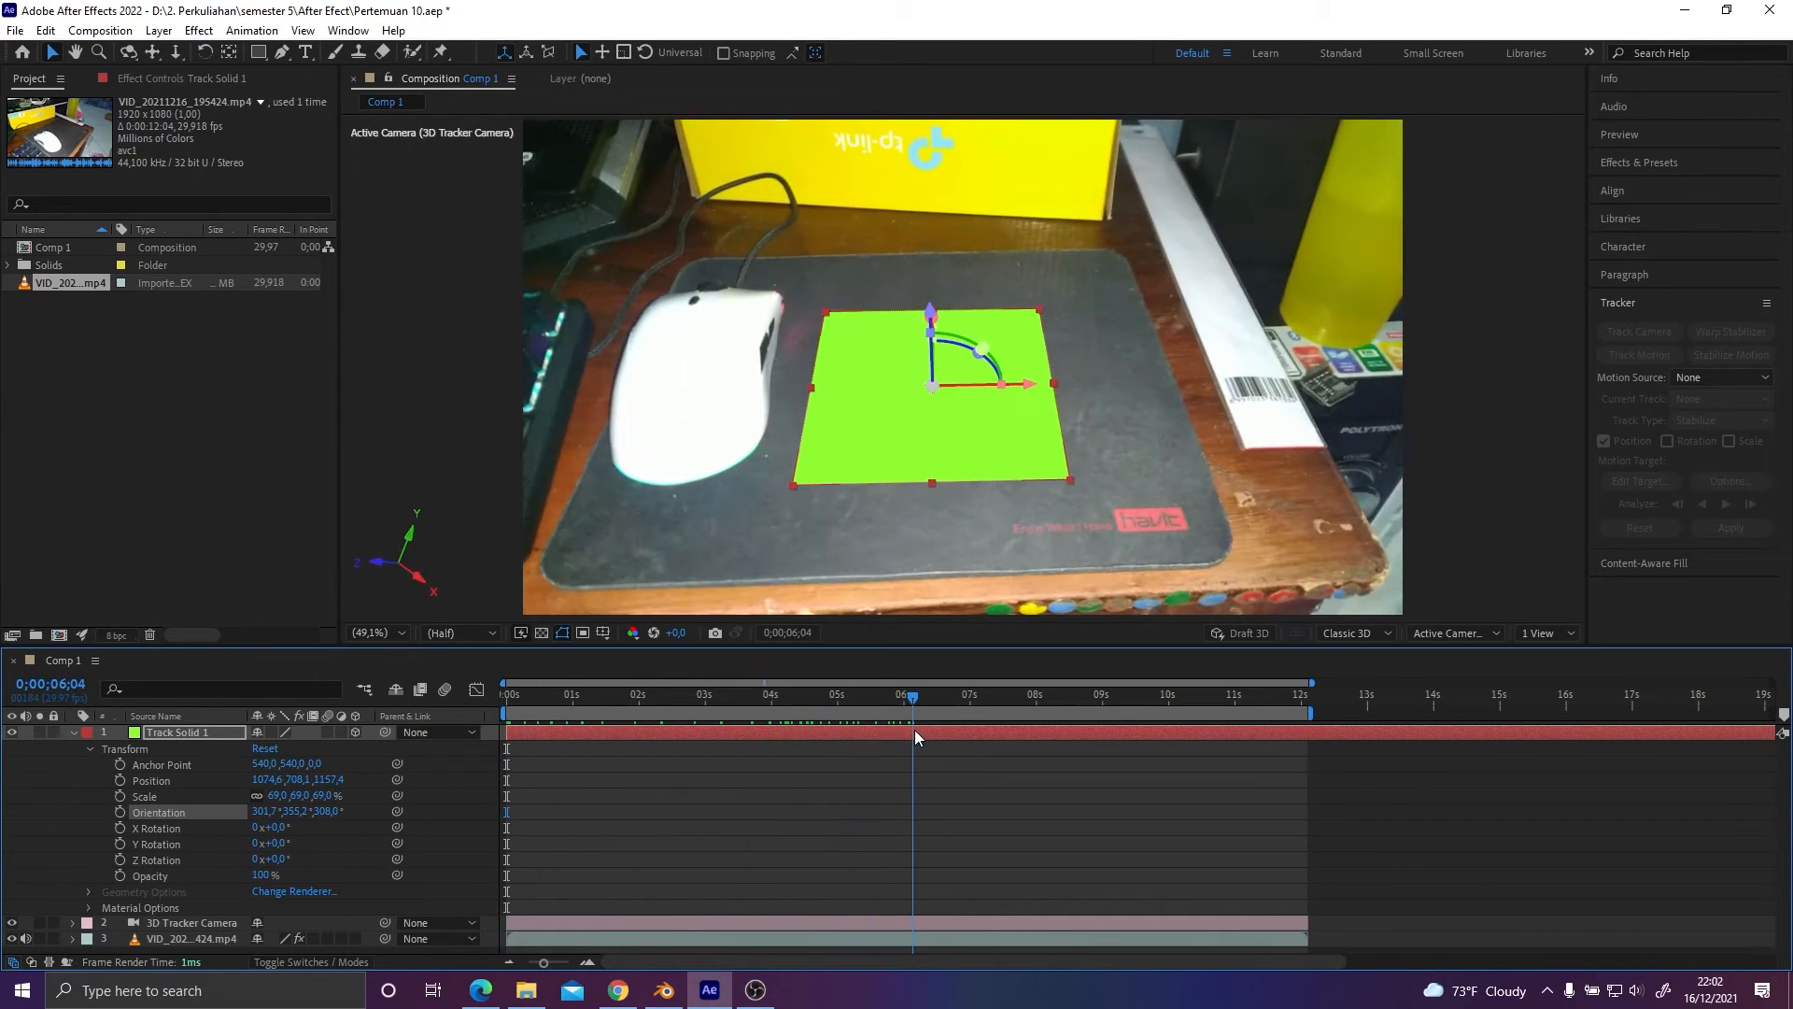
{"action": "left_click", "coordinate": [970, 451]}
{"action": "left_click_drag", "start_coordinate": [970, 451], "coordinate": [1012, 453]}
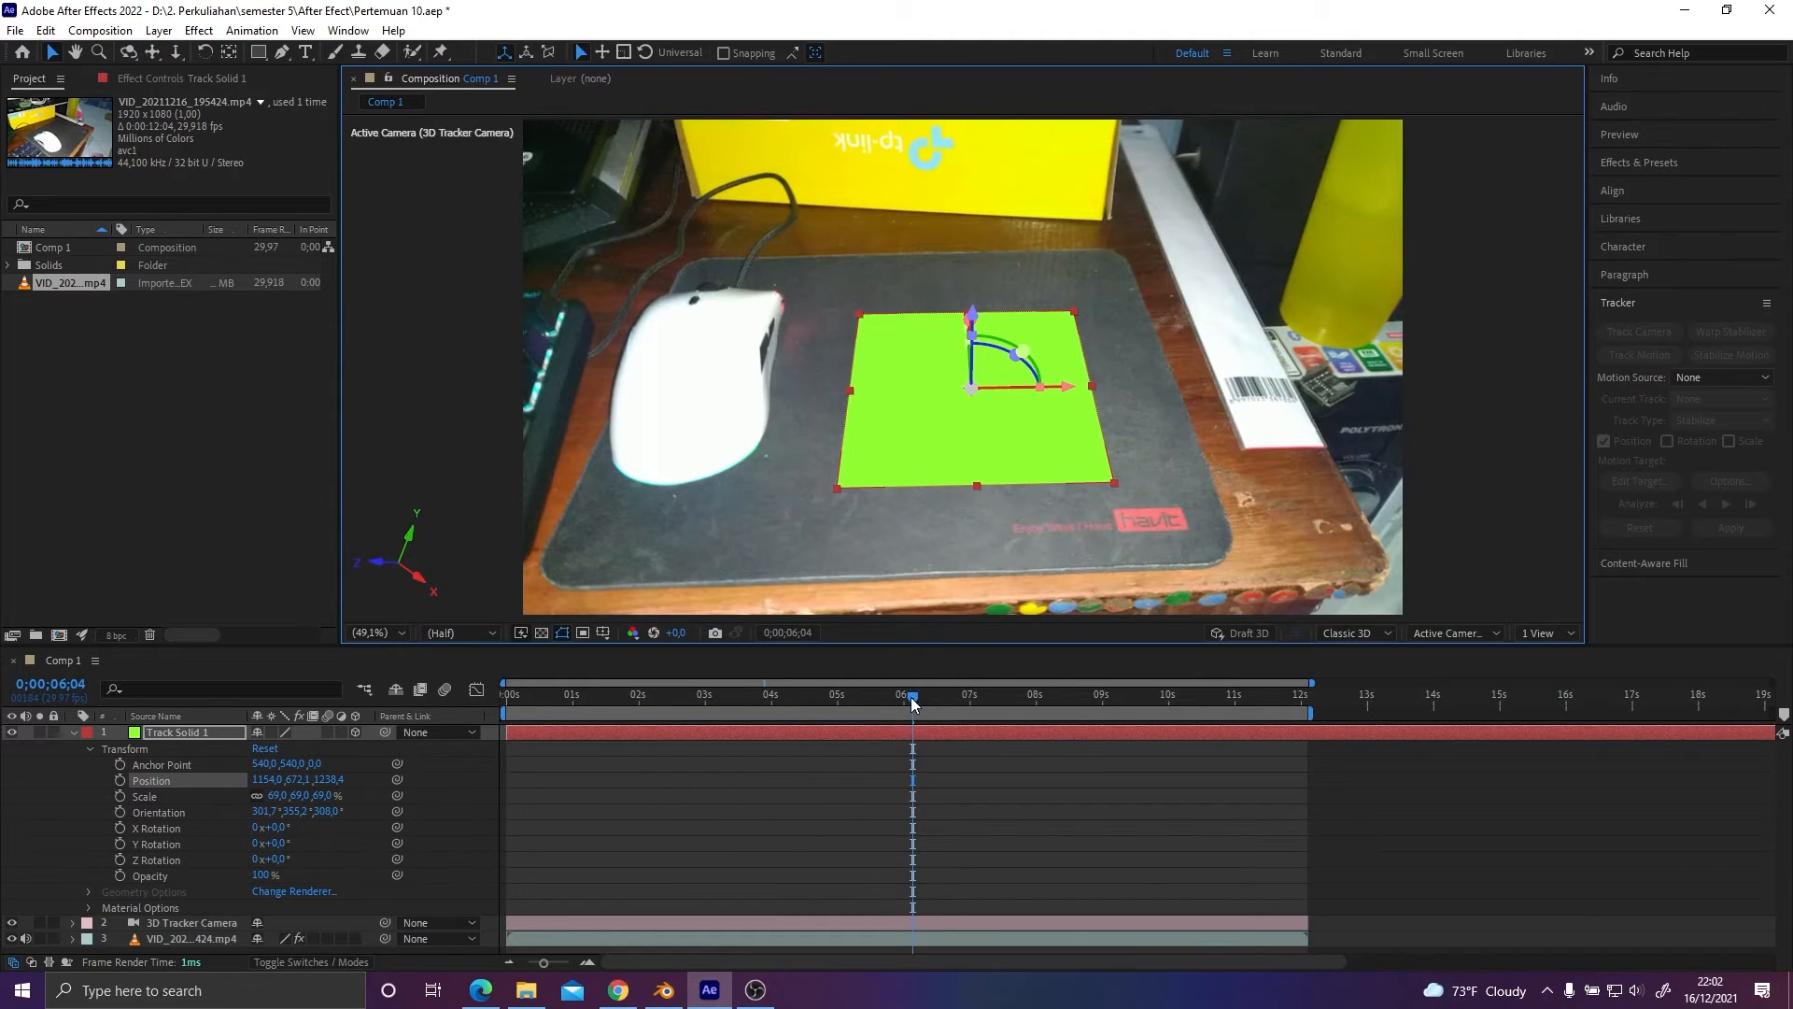
{"action": "left_click_drag", "start_coordinate": [911, 697], "coordinate": [906, 737]}
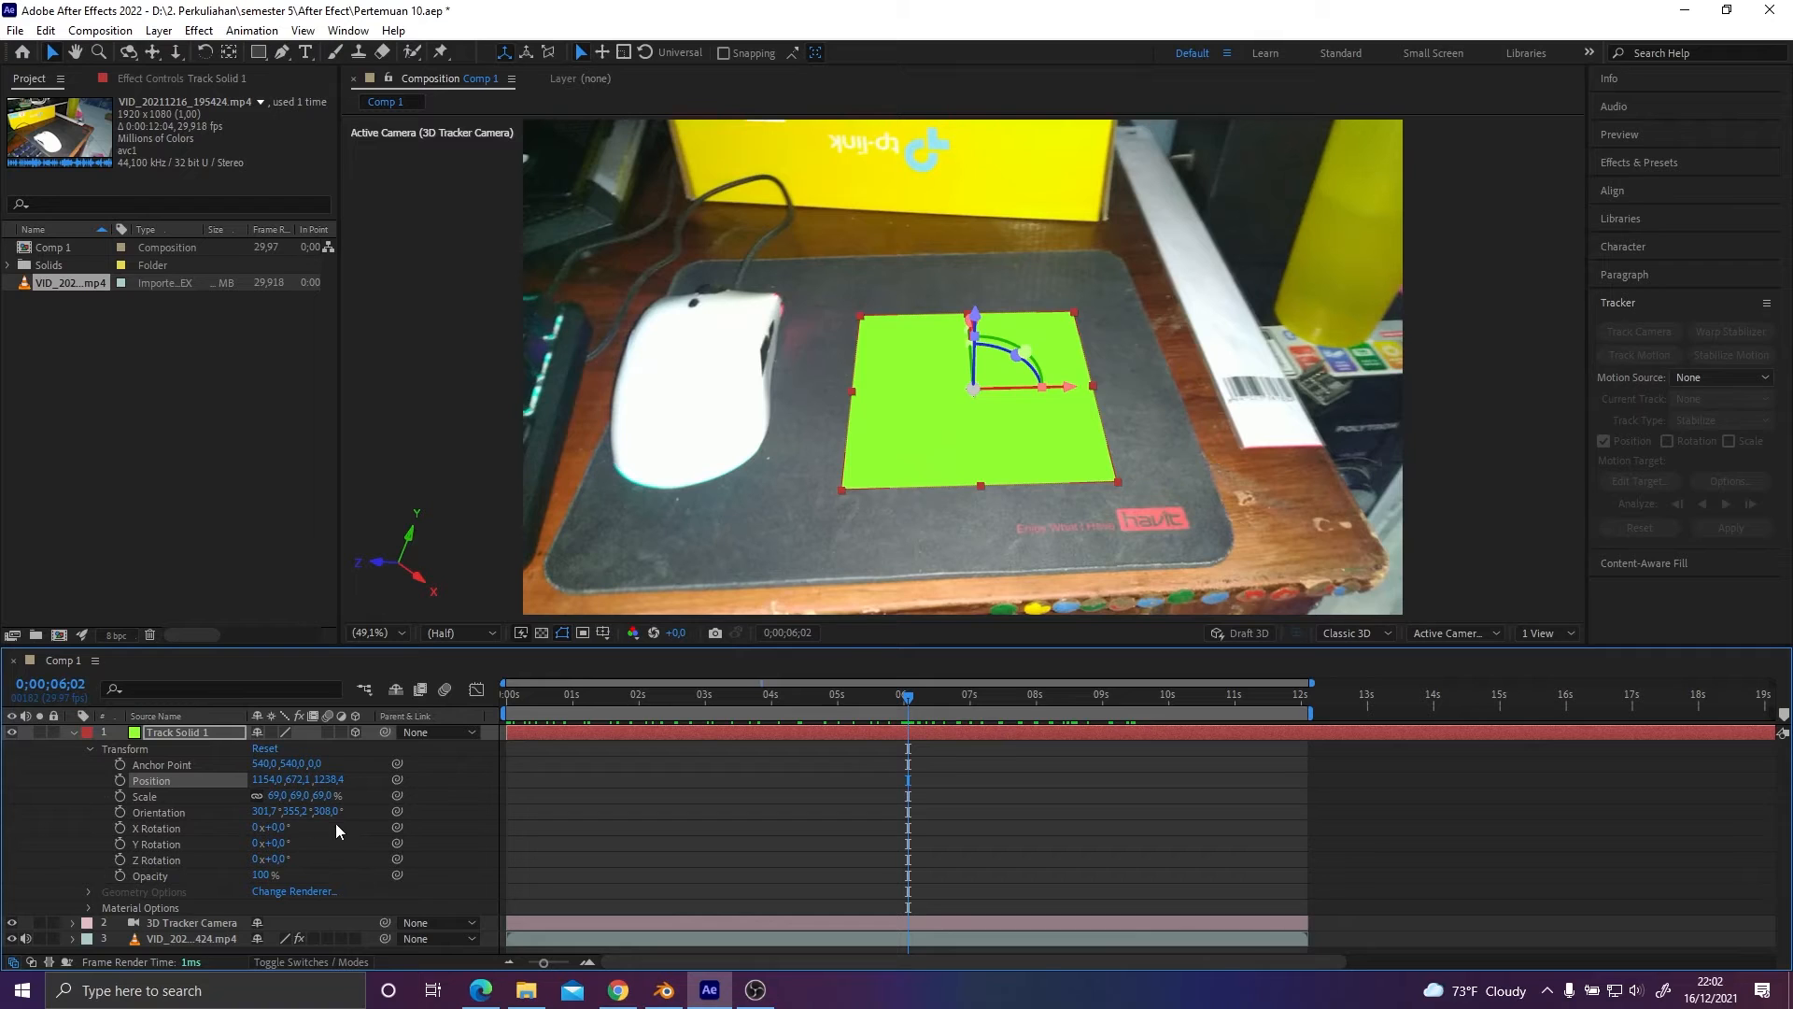
Set Track Solid 1's Z orientation to 307°, return to the first frame, and collapse the layer's properties.
{"action": "left_click_drag", "start_coordinate": [329, 819], "coordinate": [328, 815]}
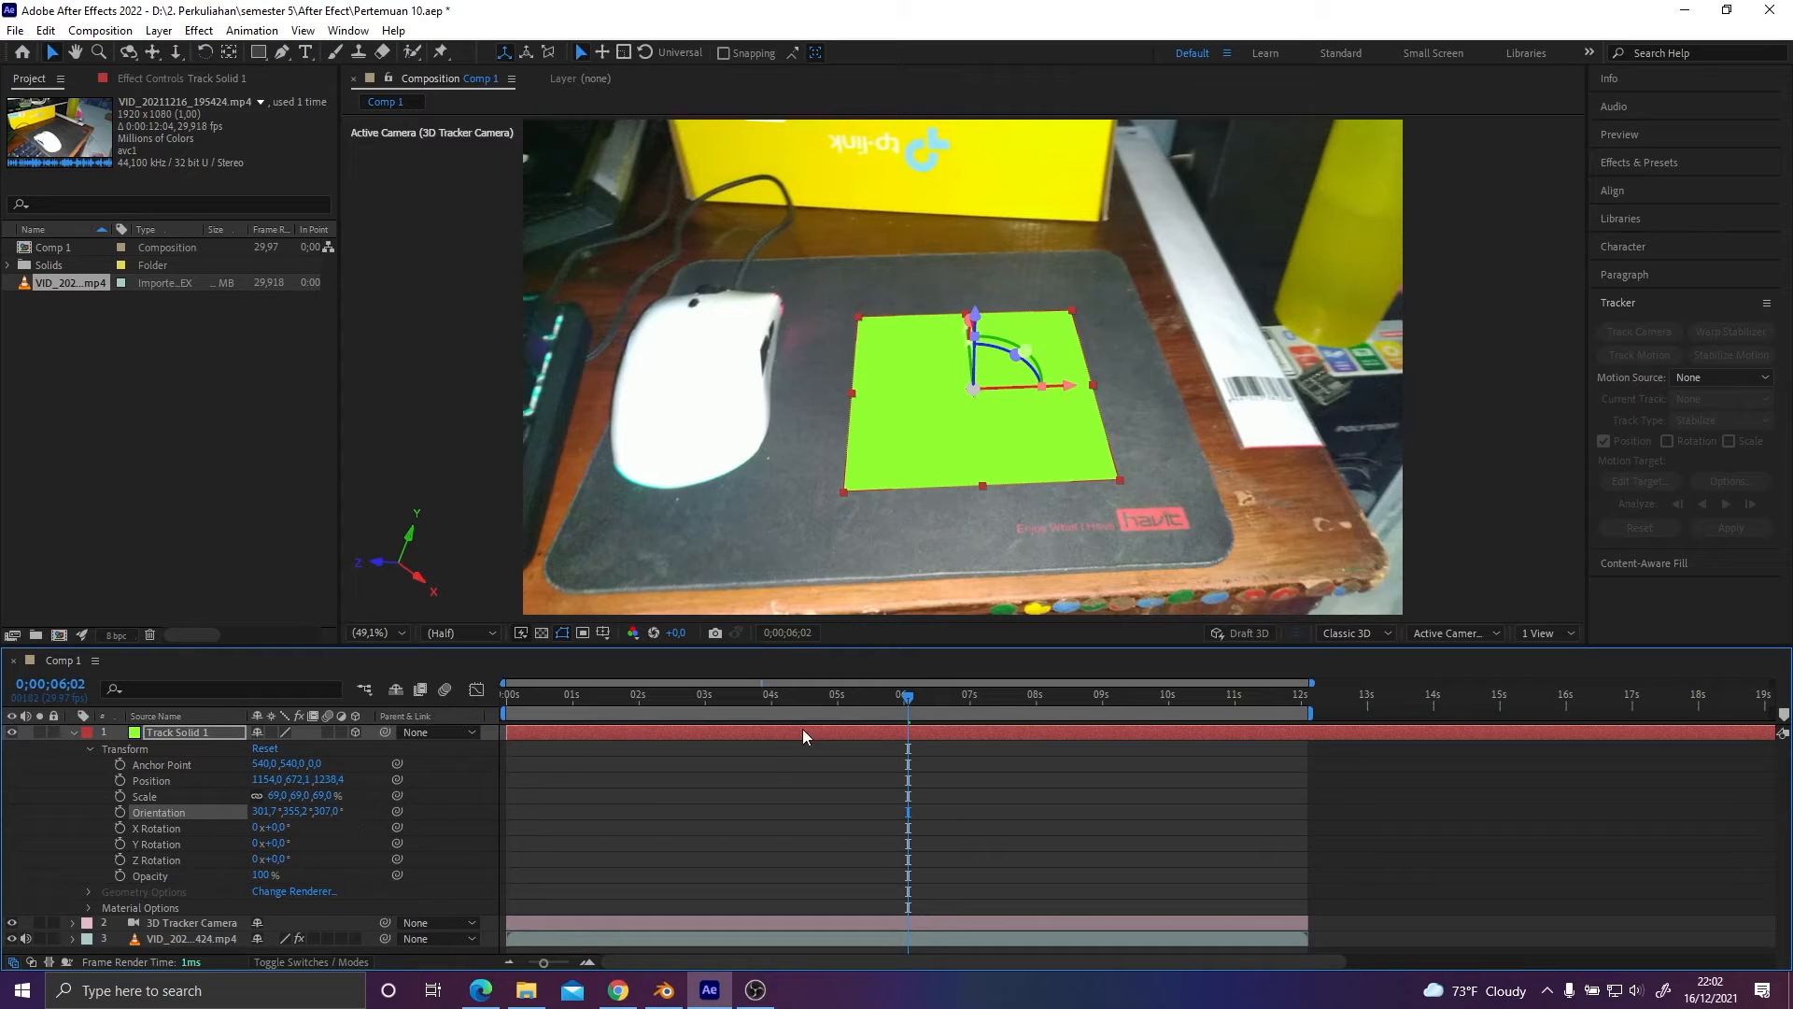
{"action": "left_click_drag", "start_coordinate": [906, 707], "coordinate": [495, 729]}
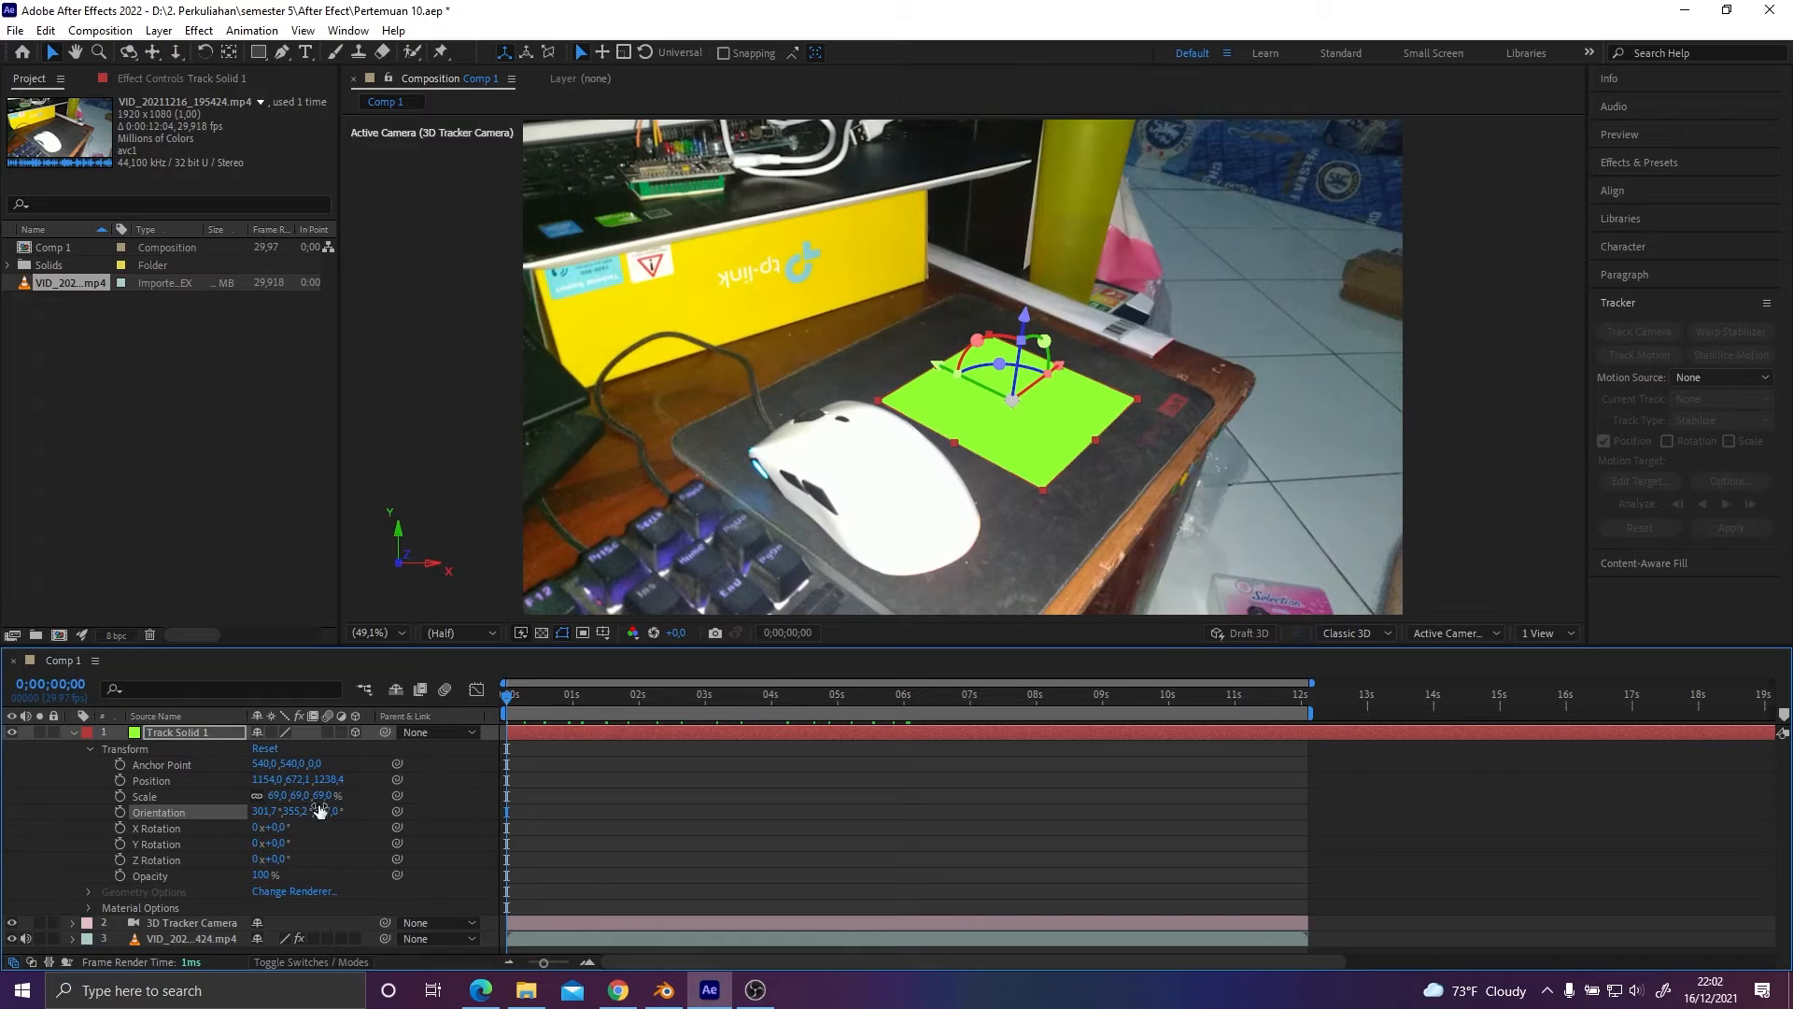
{"action": "left_click", "coordinate": [75, 735]}
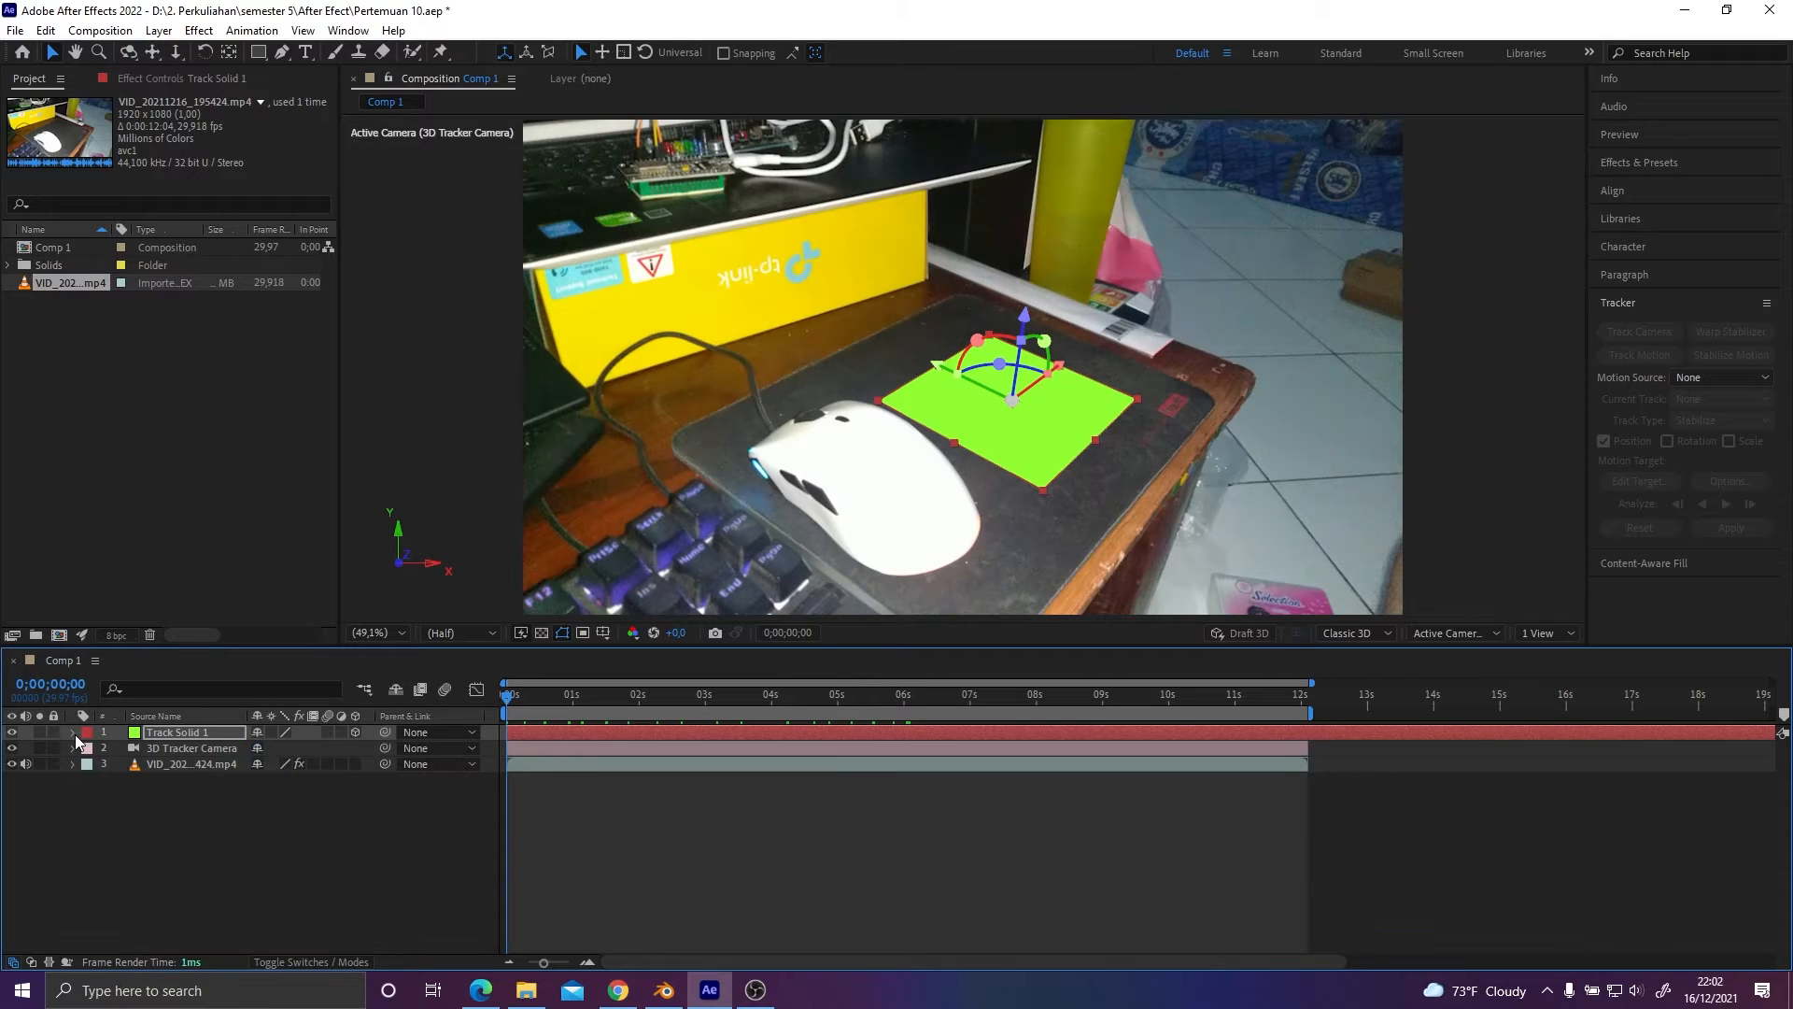
Create a new composition-sized solid layer named 3D.
{"action": "left_click", "coordinate": [201, 859]}
{"action": "right_click", "coordinate": [227, 857]}
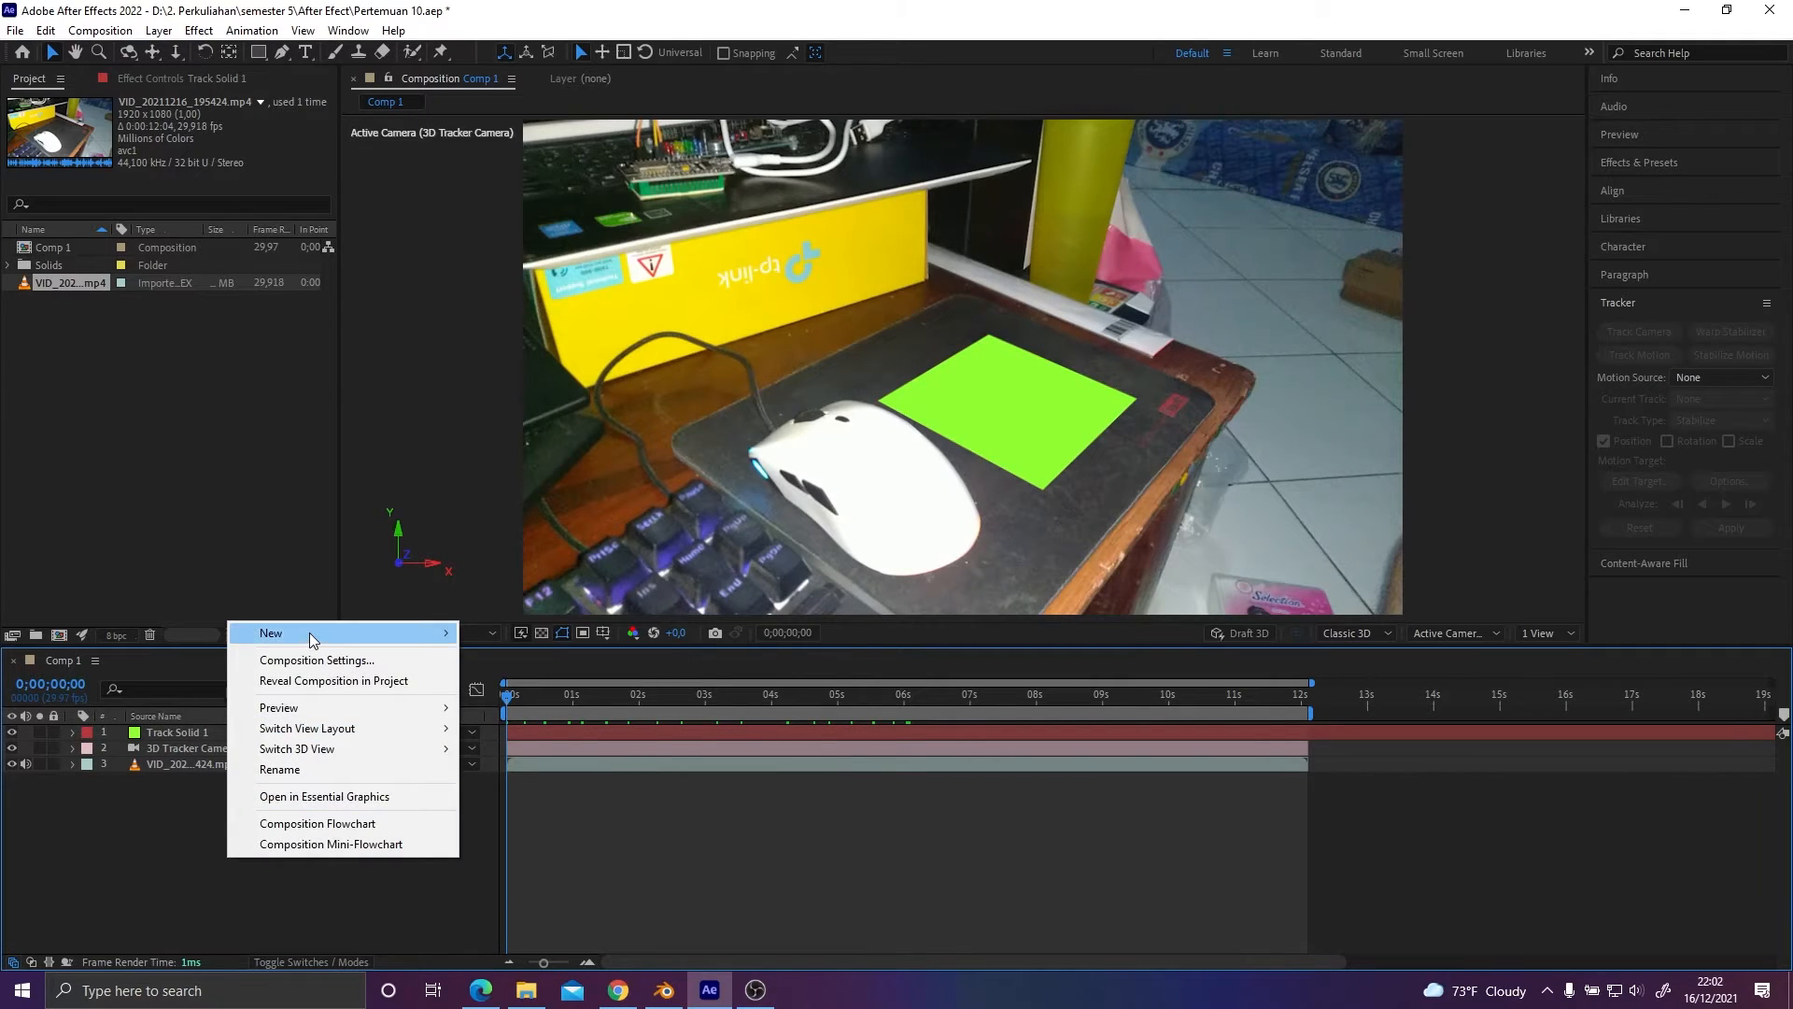
{"action": "mouse_move", "coordinate": [408, 632]}
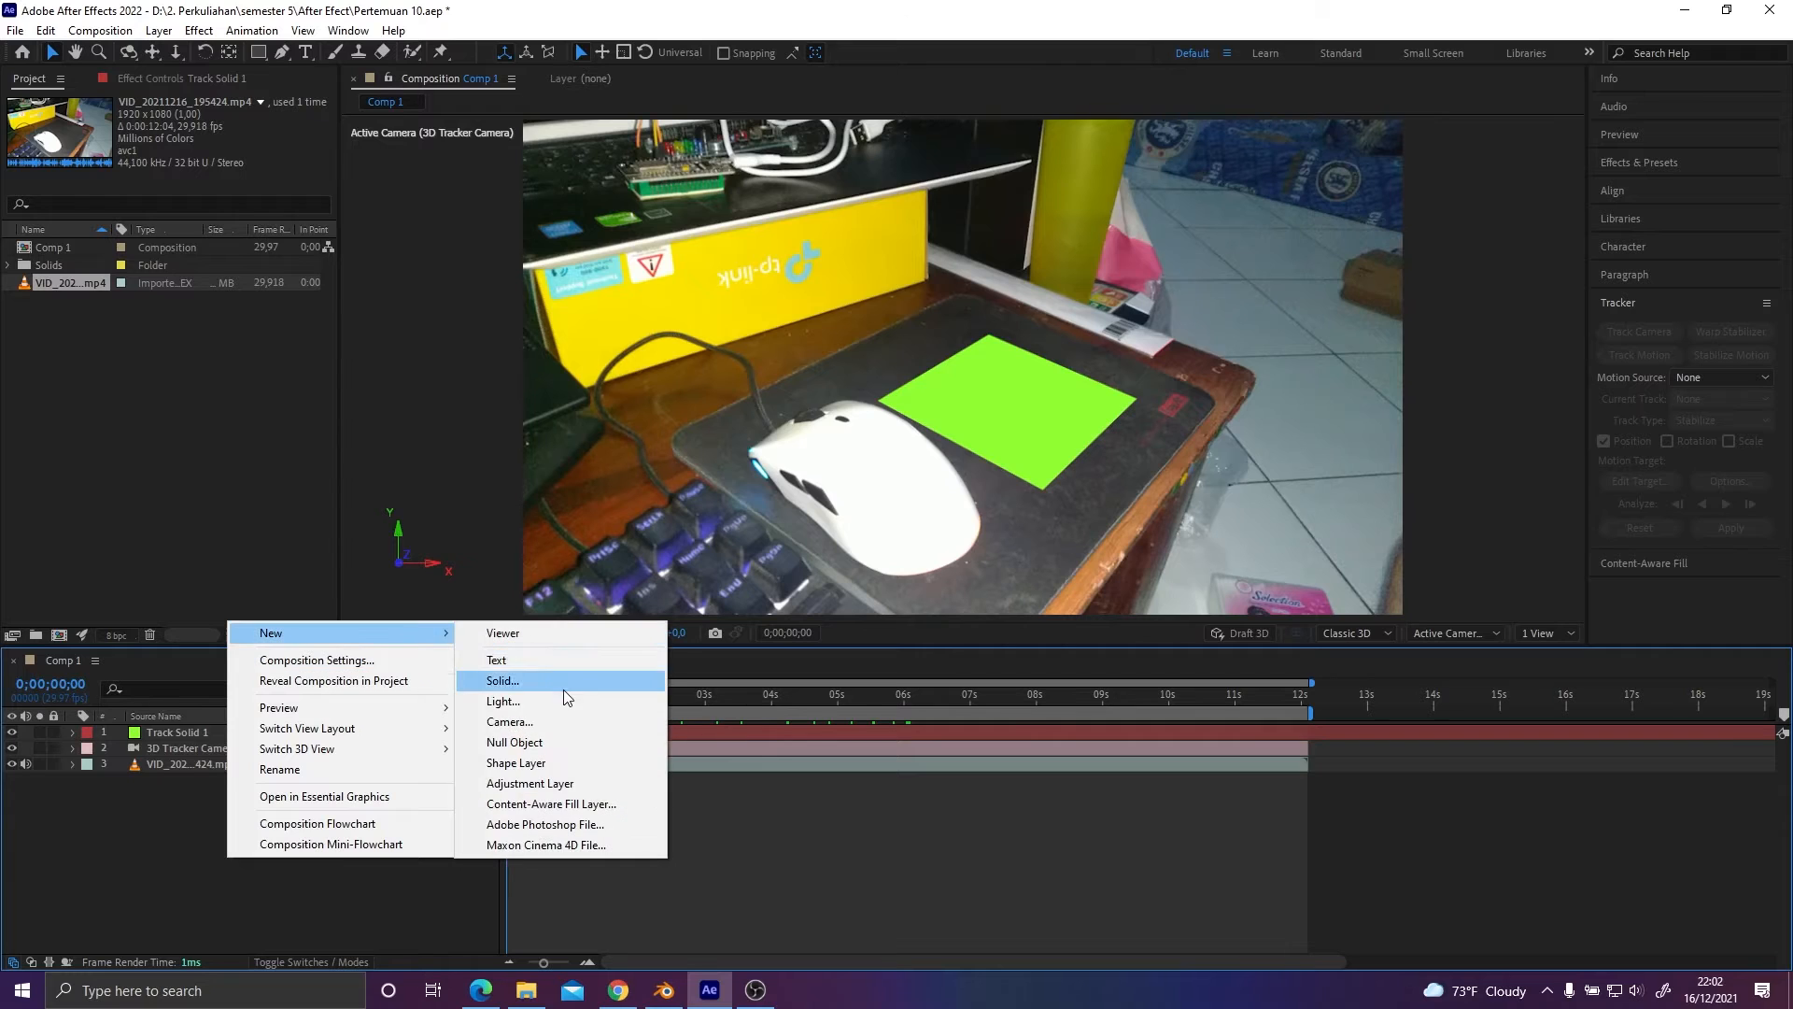
{"action": "left_click", "coordinate": [520, 687]}
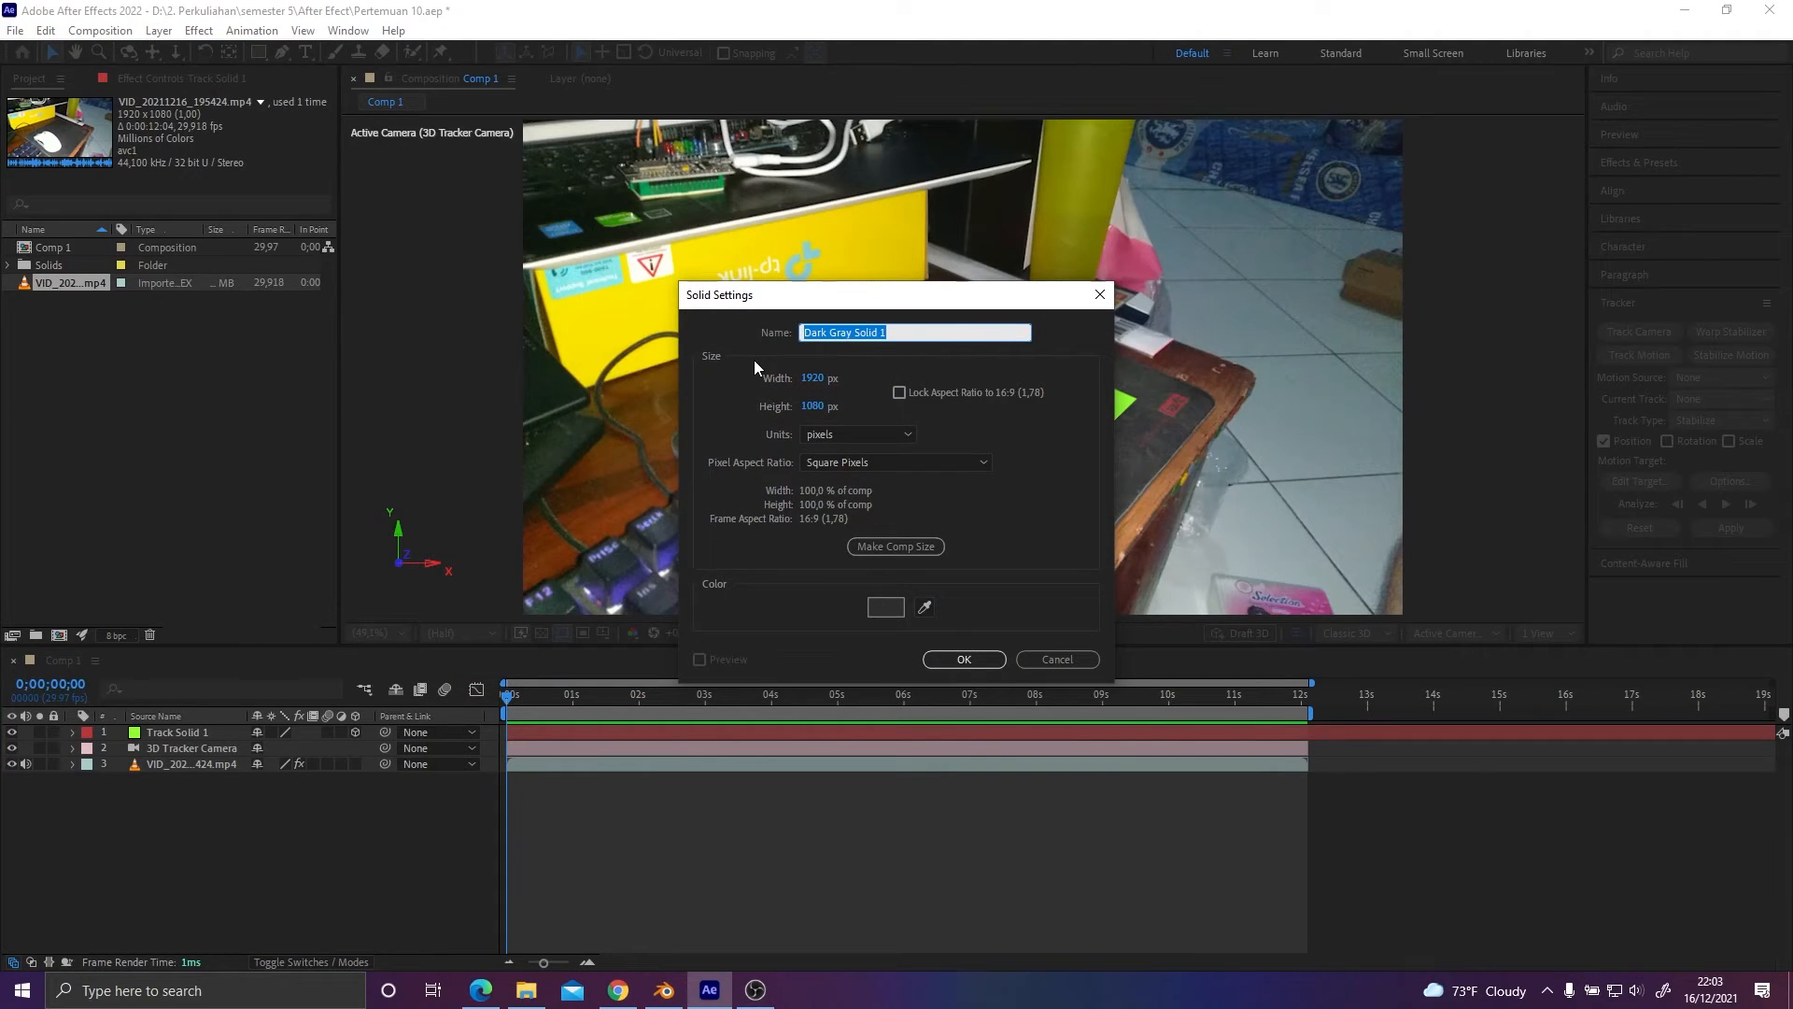
{"action": "type", "text": "#"}
{"action": "type", "text": "D"}
{"action": "left_click", "coordinate": [963, 658]}
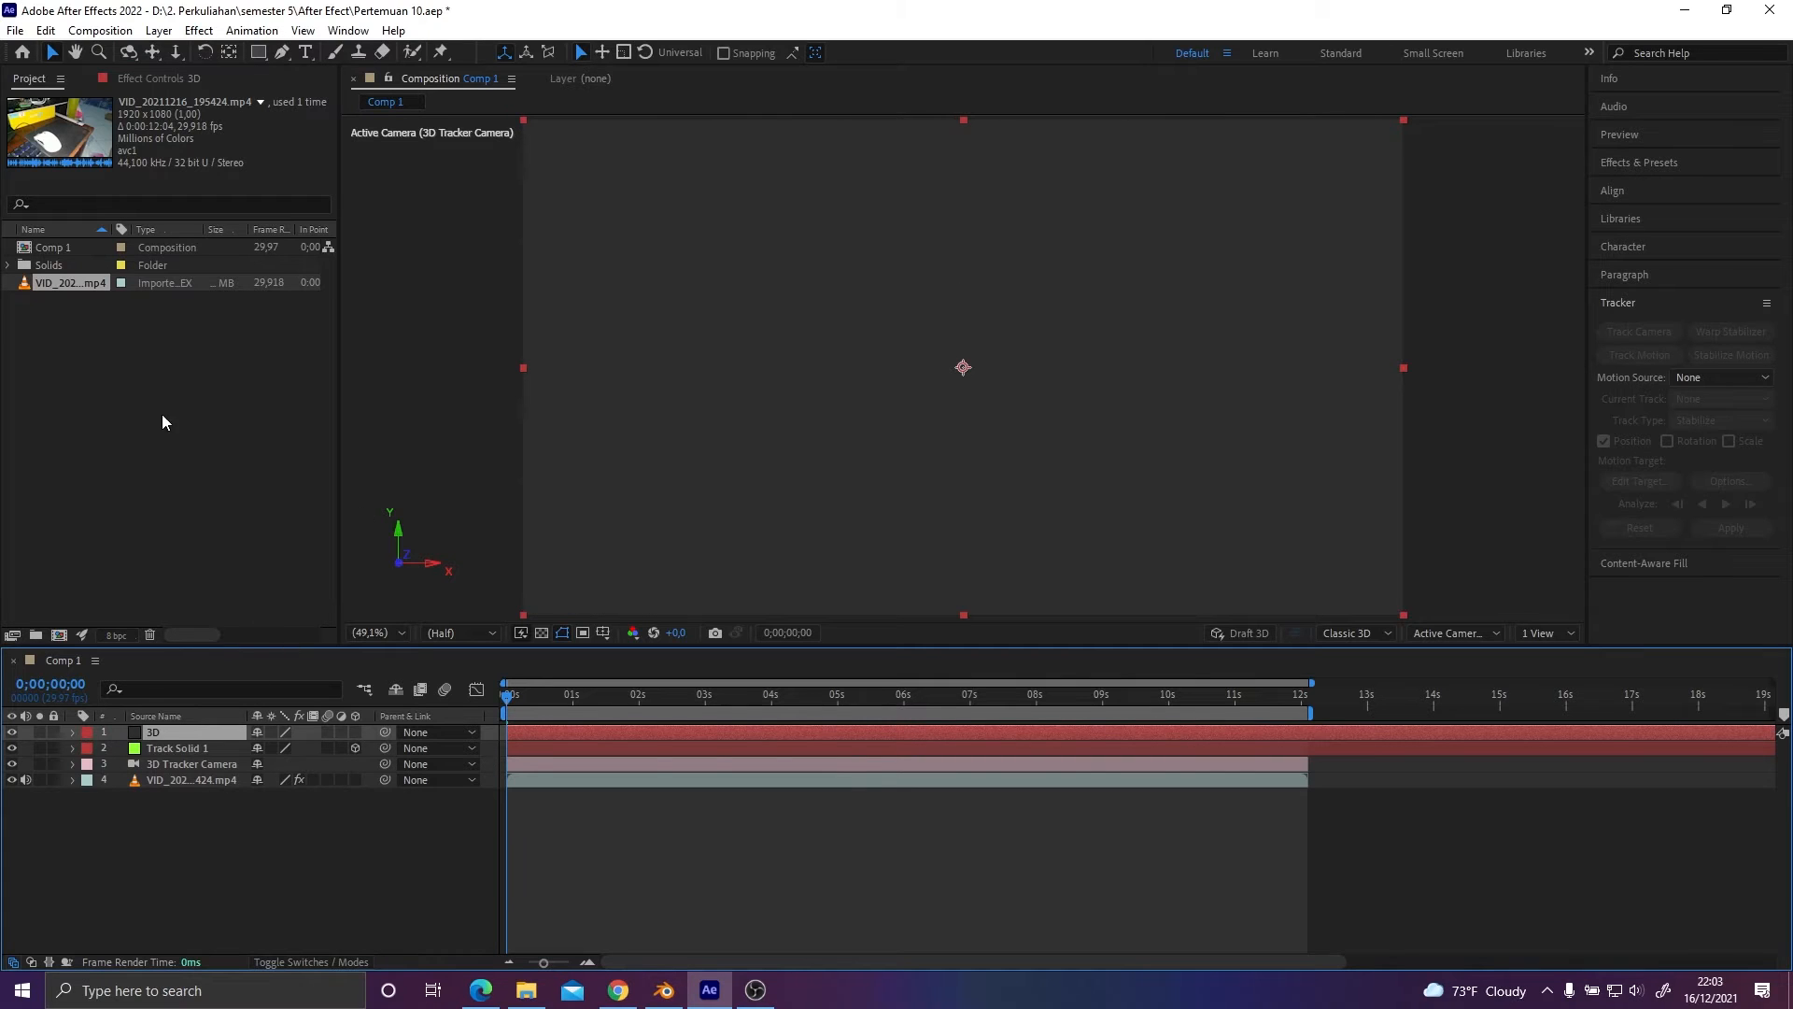
Apply the Video Copilot Element effect to the 3D solid and show the effect's settings.
{"action": "left_click", "coordinate": [191, 36]}
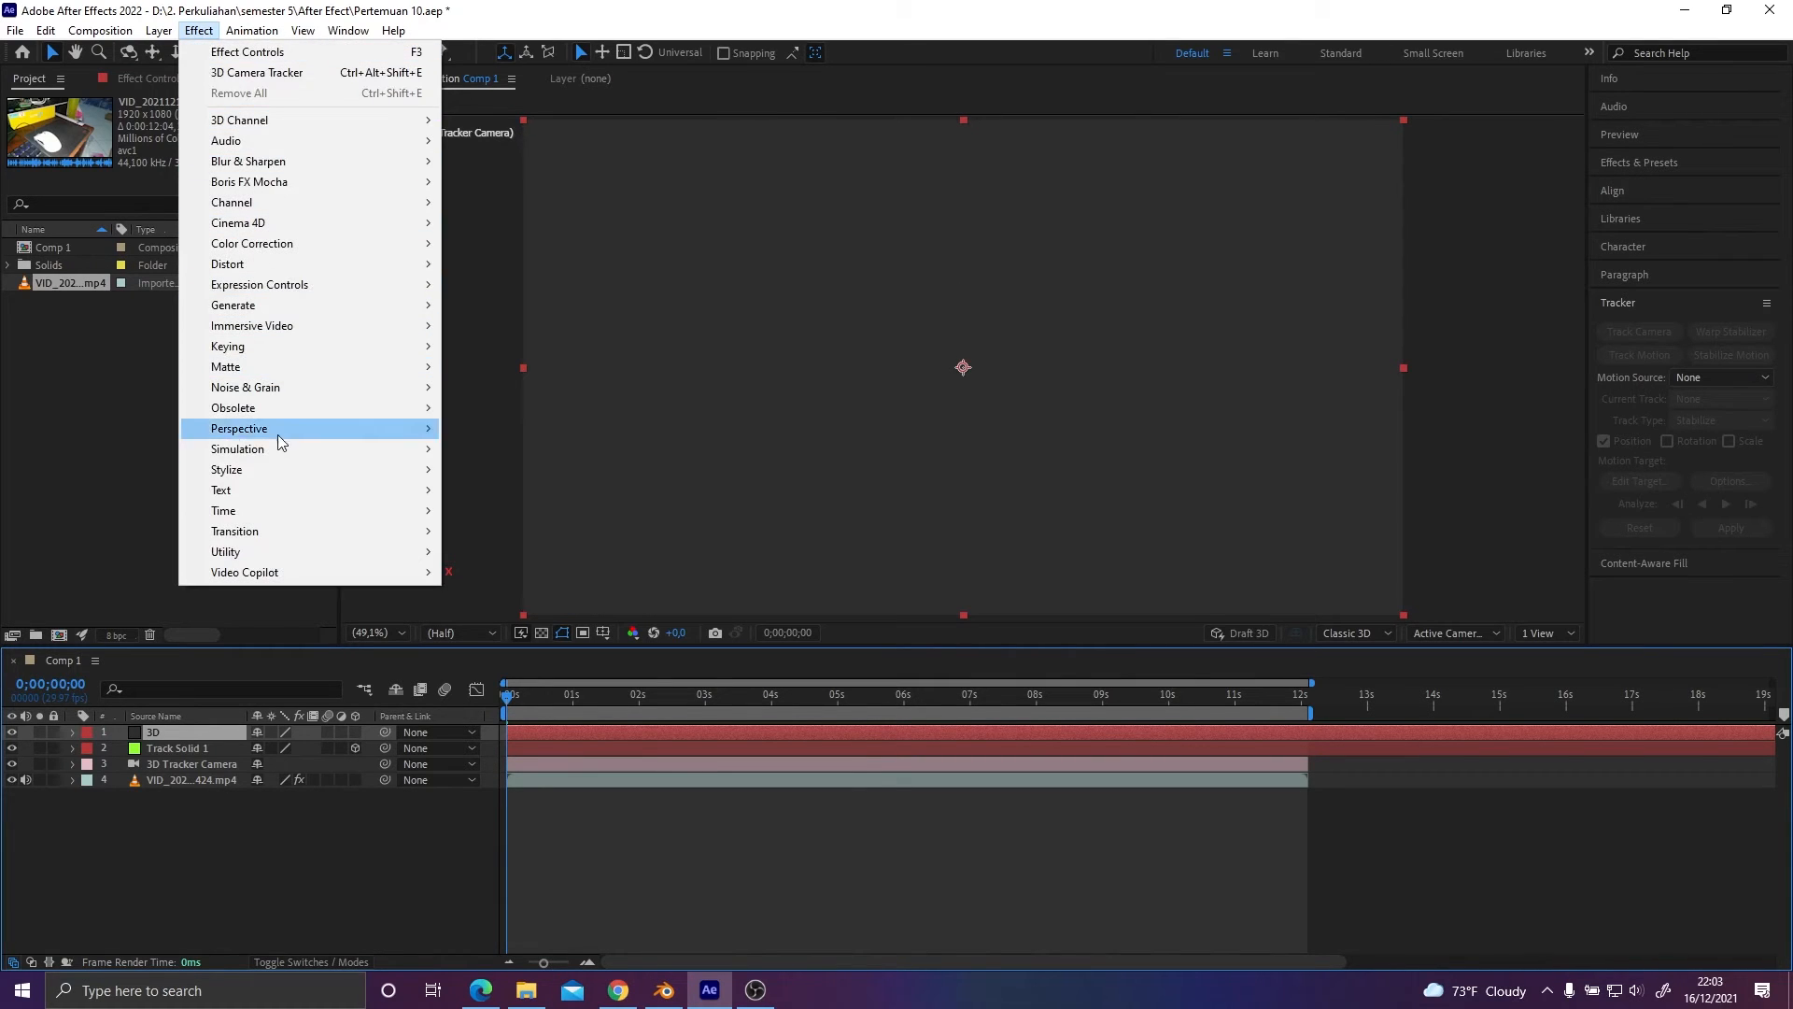
{"action": "mouse_move", "coordinate": [279, 575]}
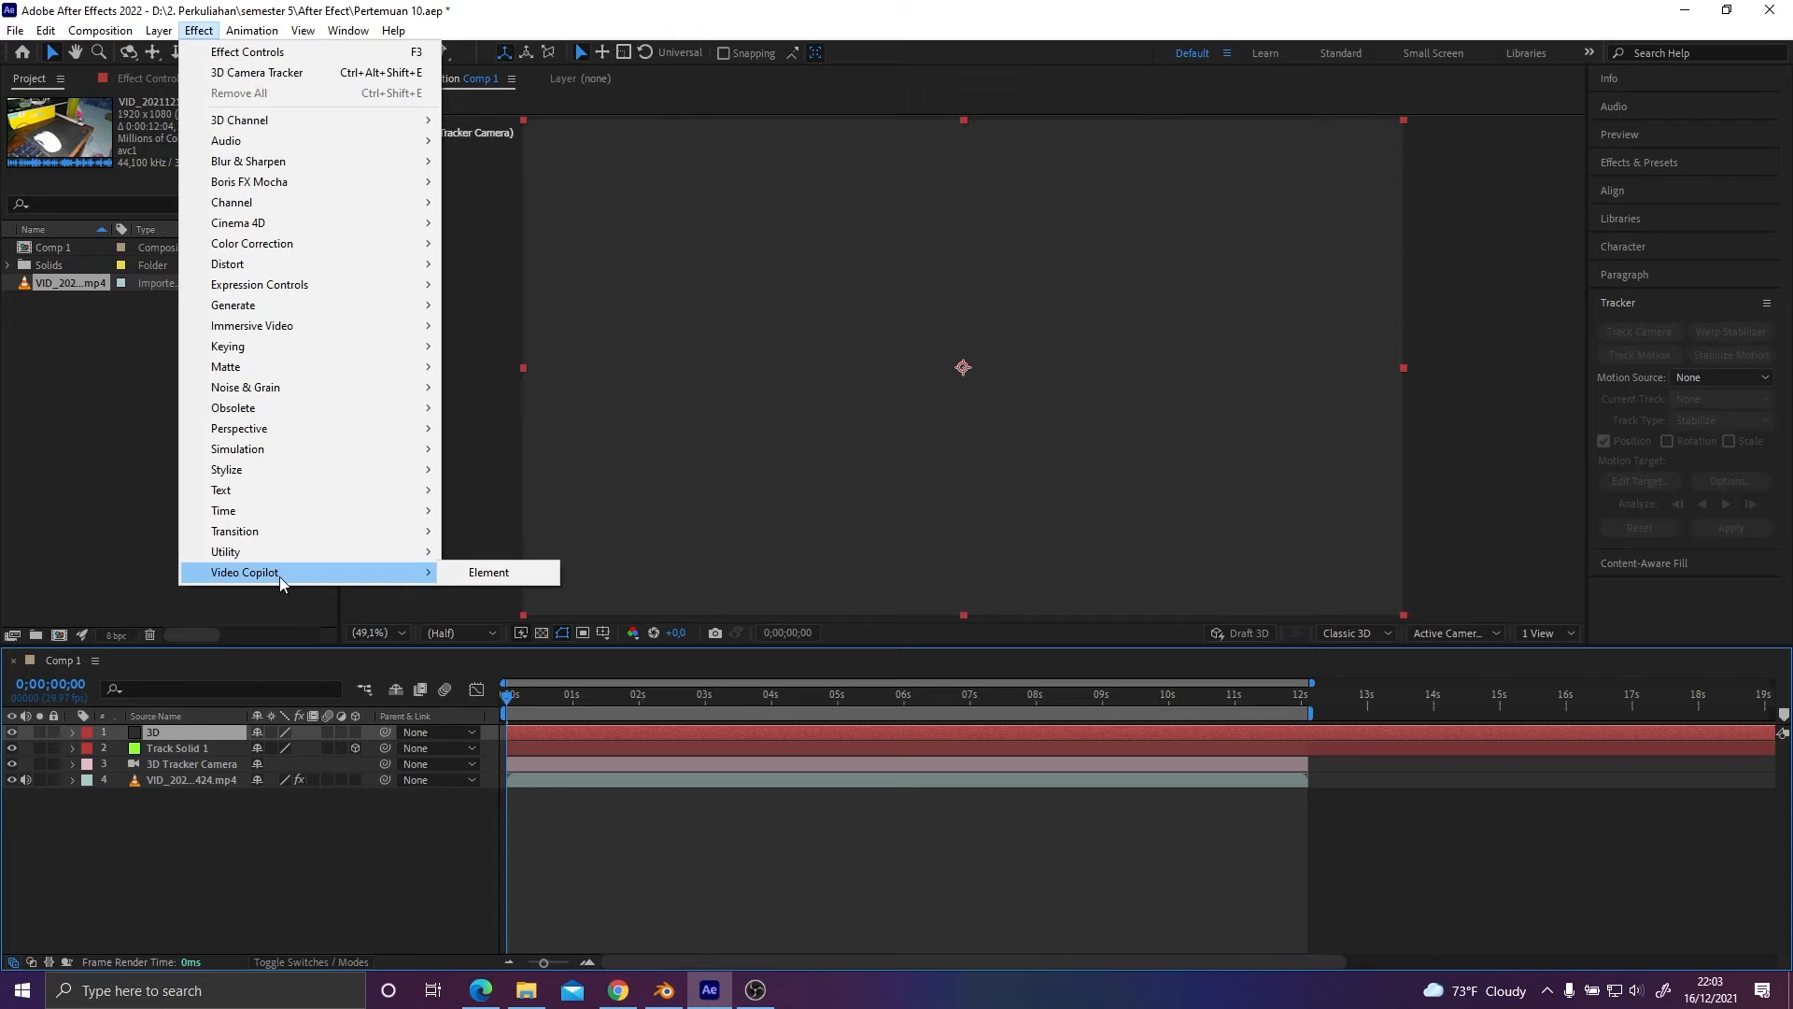
{"action": "left_click", "coordinate": [487, 579]}
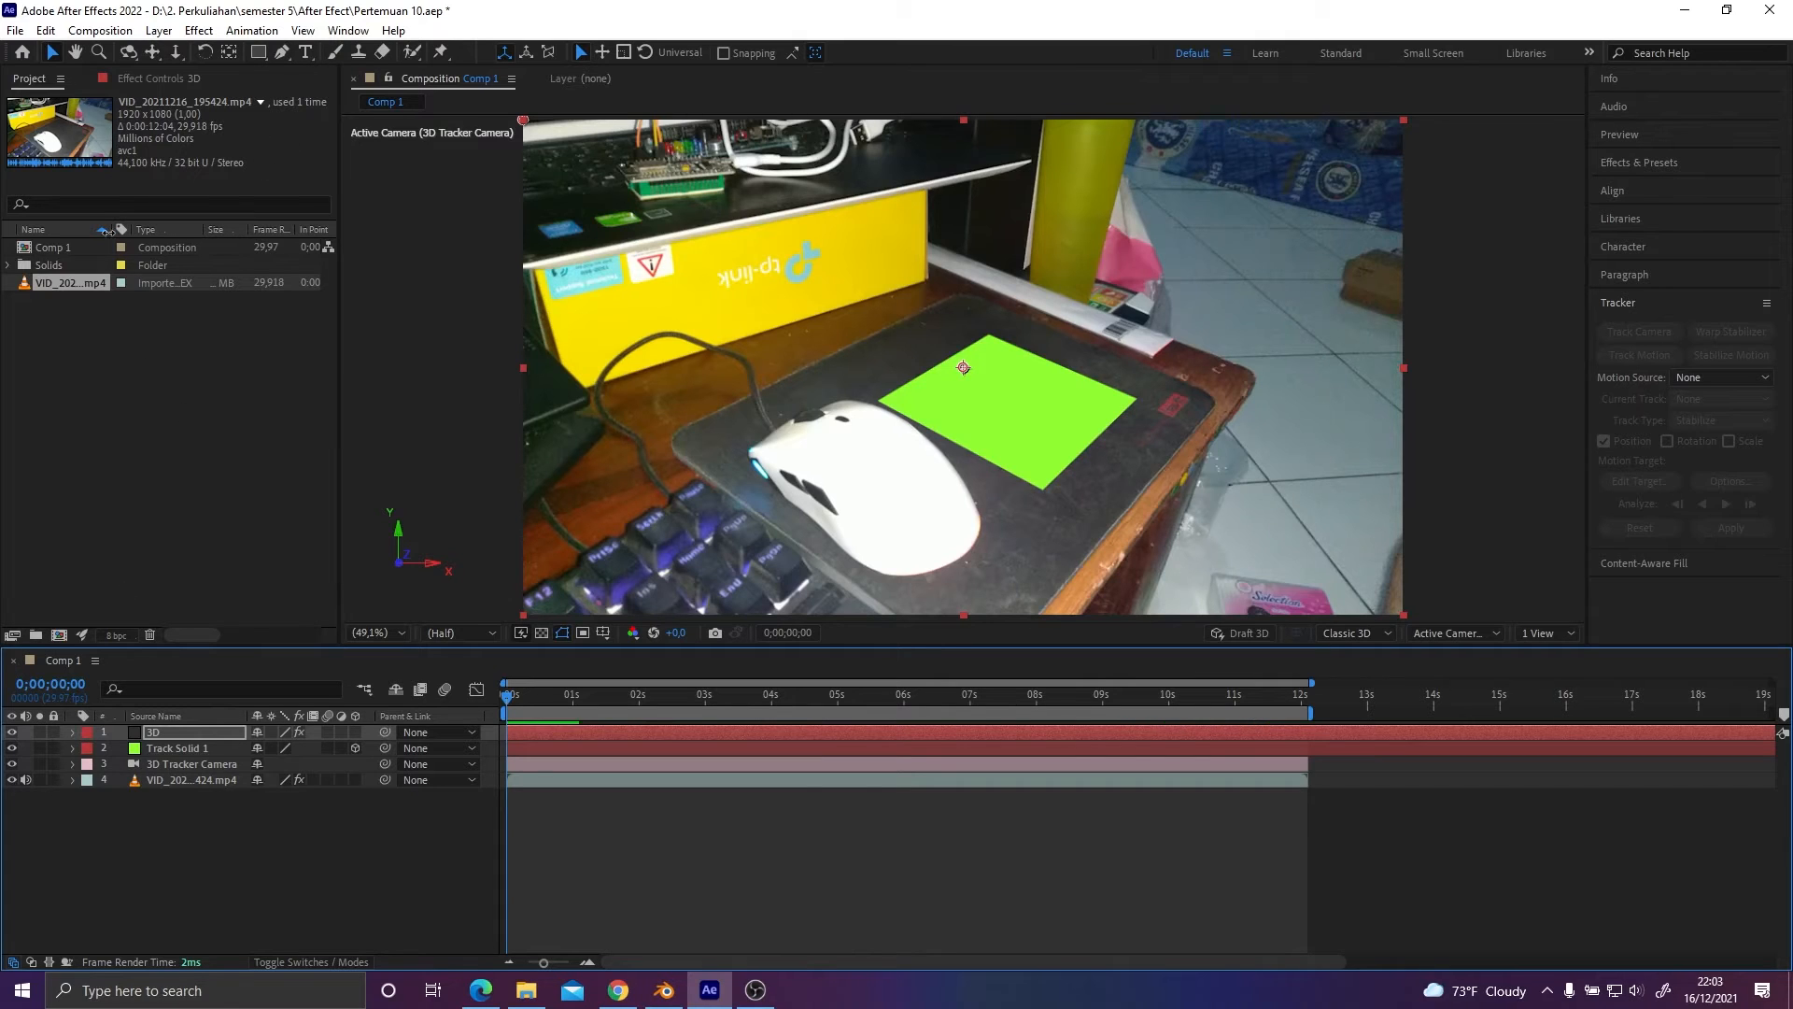
{"action": "left_click", "coordinate": [73, 734]}
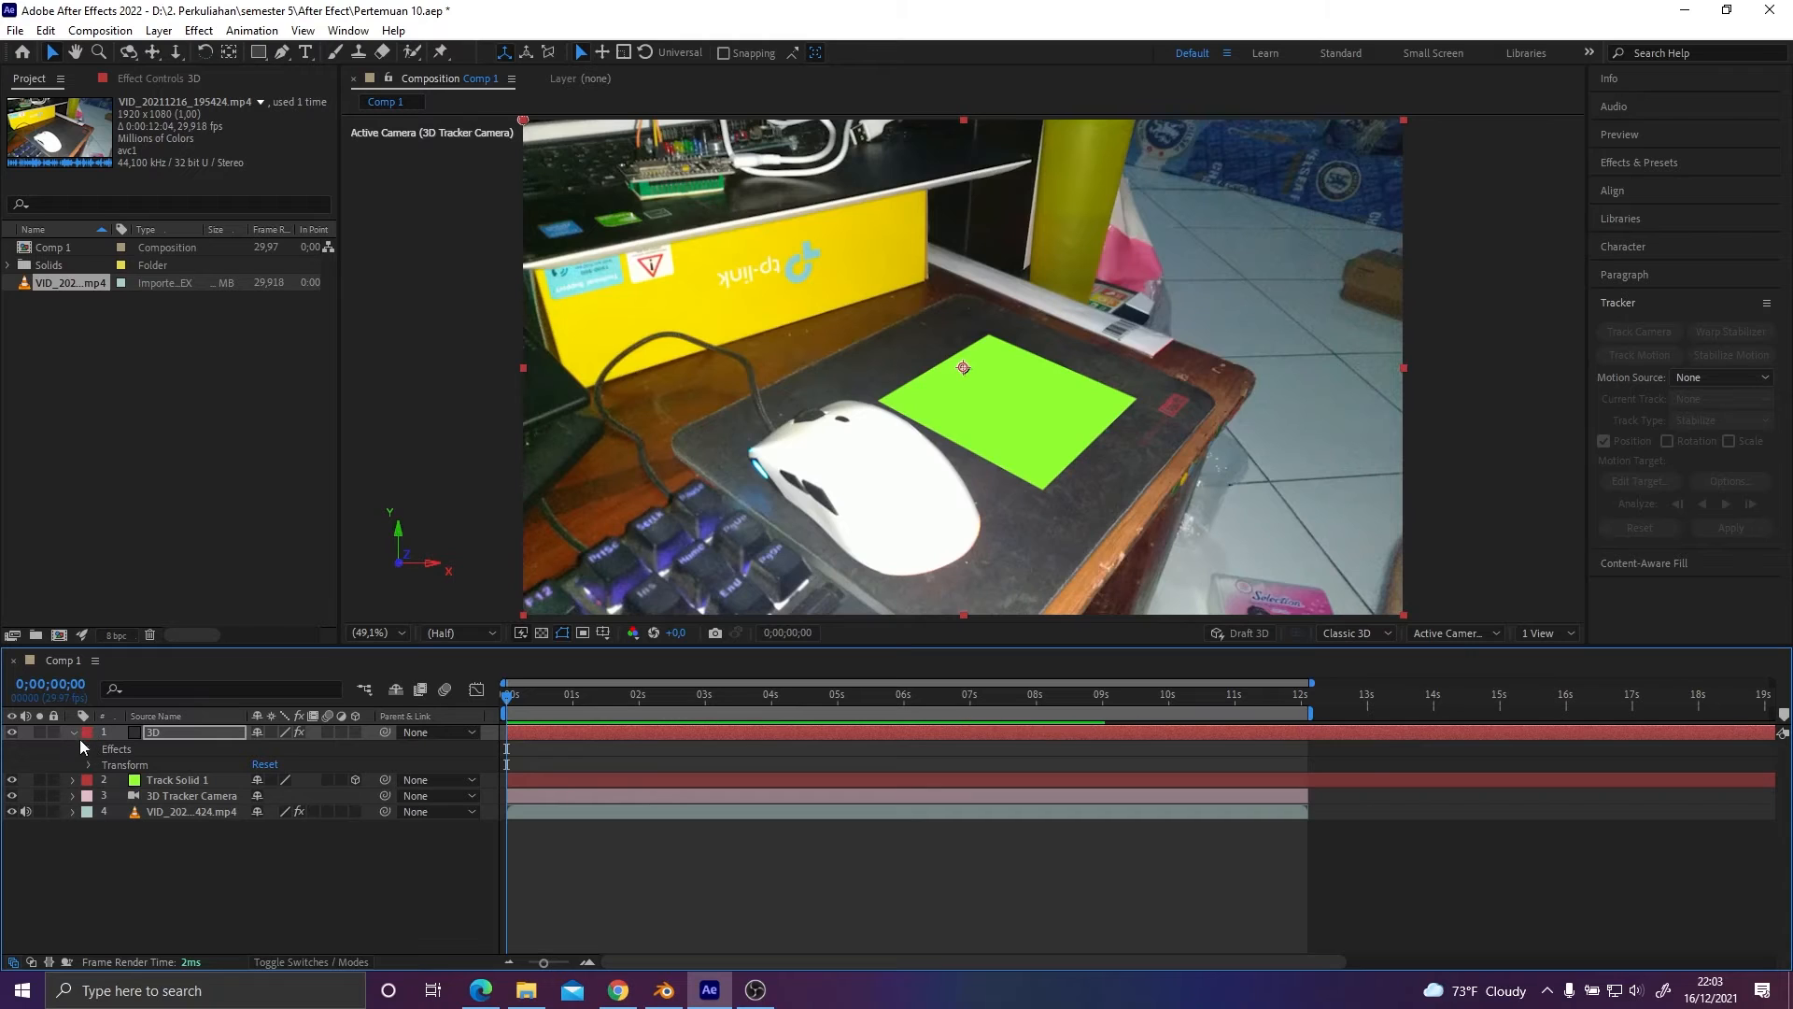
{"action": "left_click", "coordinate": [88, 749]}
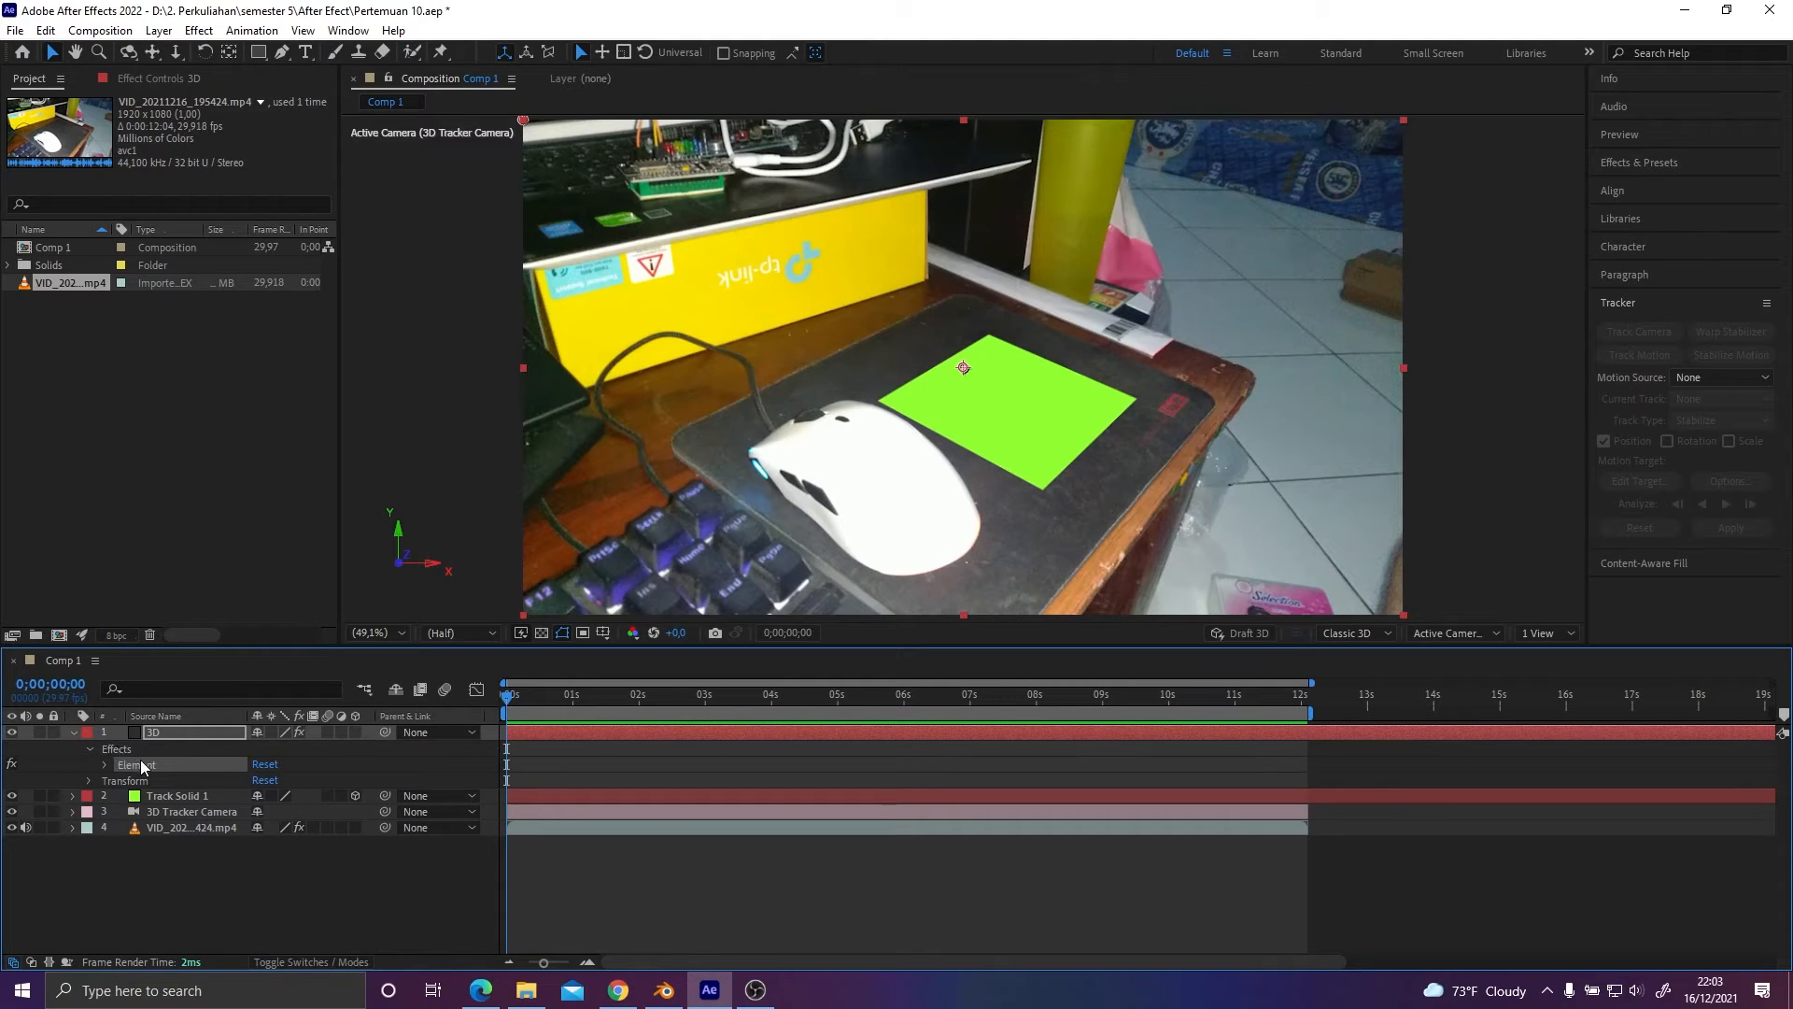
{"action": "left_click", "coordinate": [145, 766]}
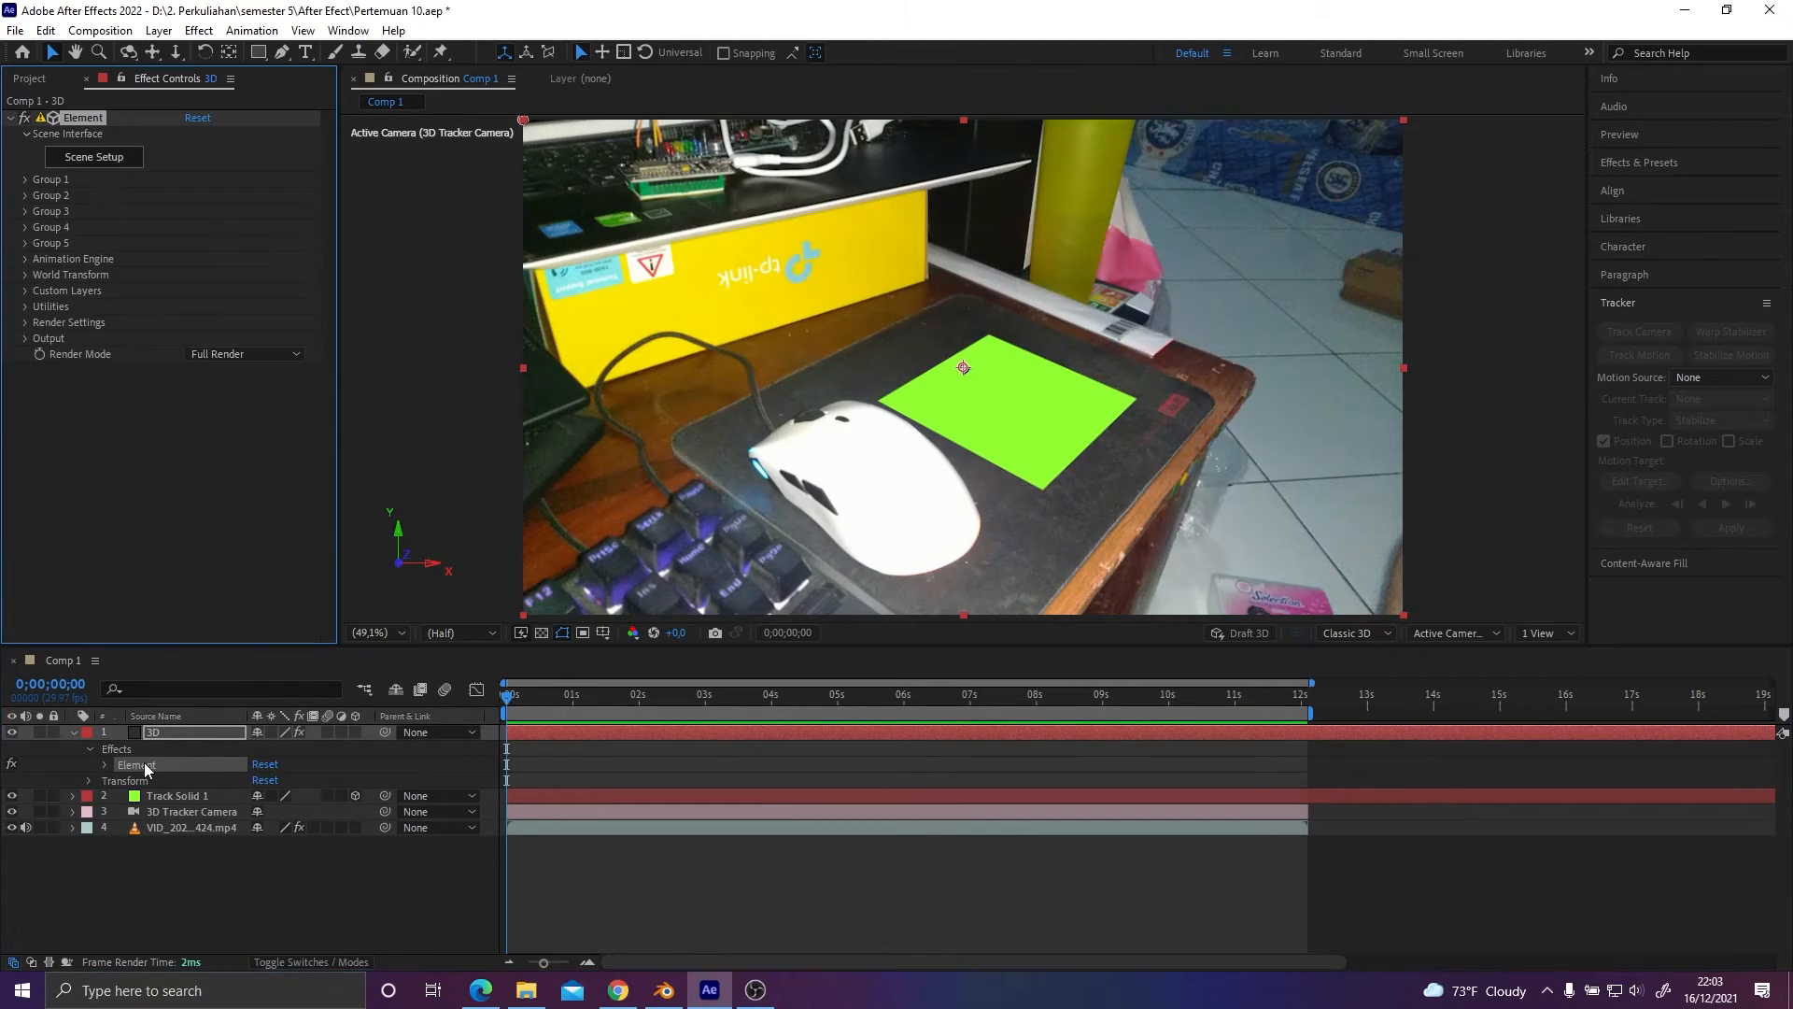
In Element's Scene Setup, choose cangkir.obj from the Praktikum Multimedia\Pertemuan 10 folder as the 3D object to import.
{"action": "left_click", "coordinate": [87, 160]}
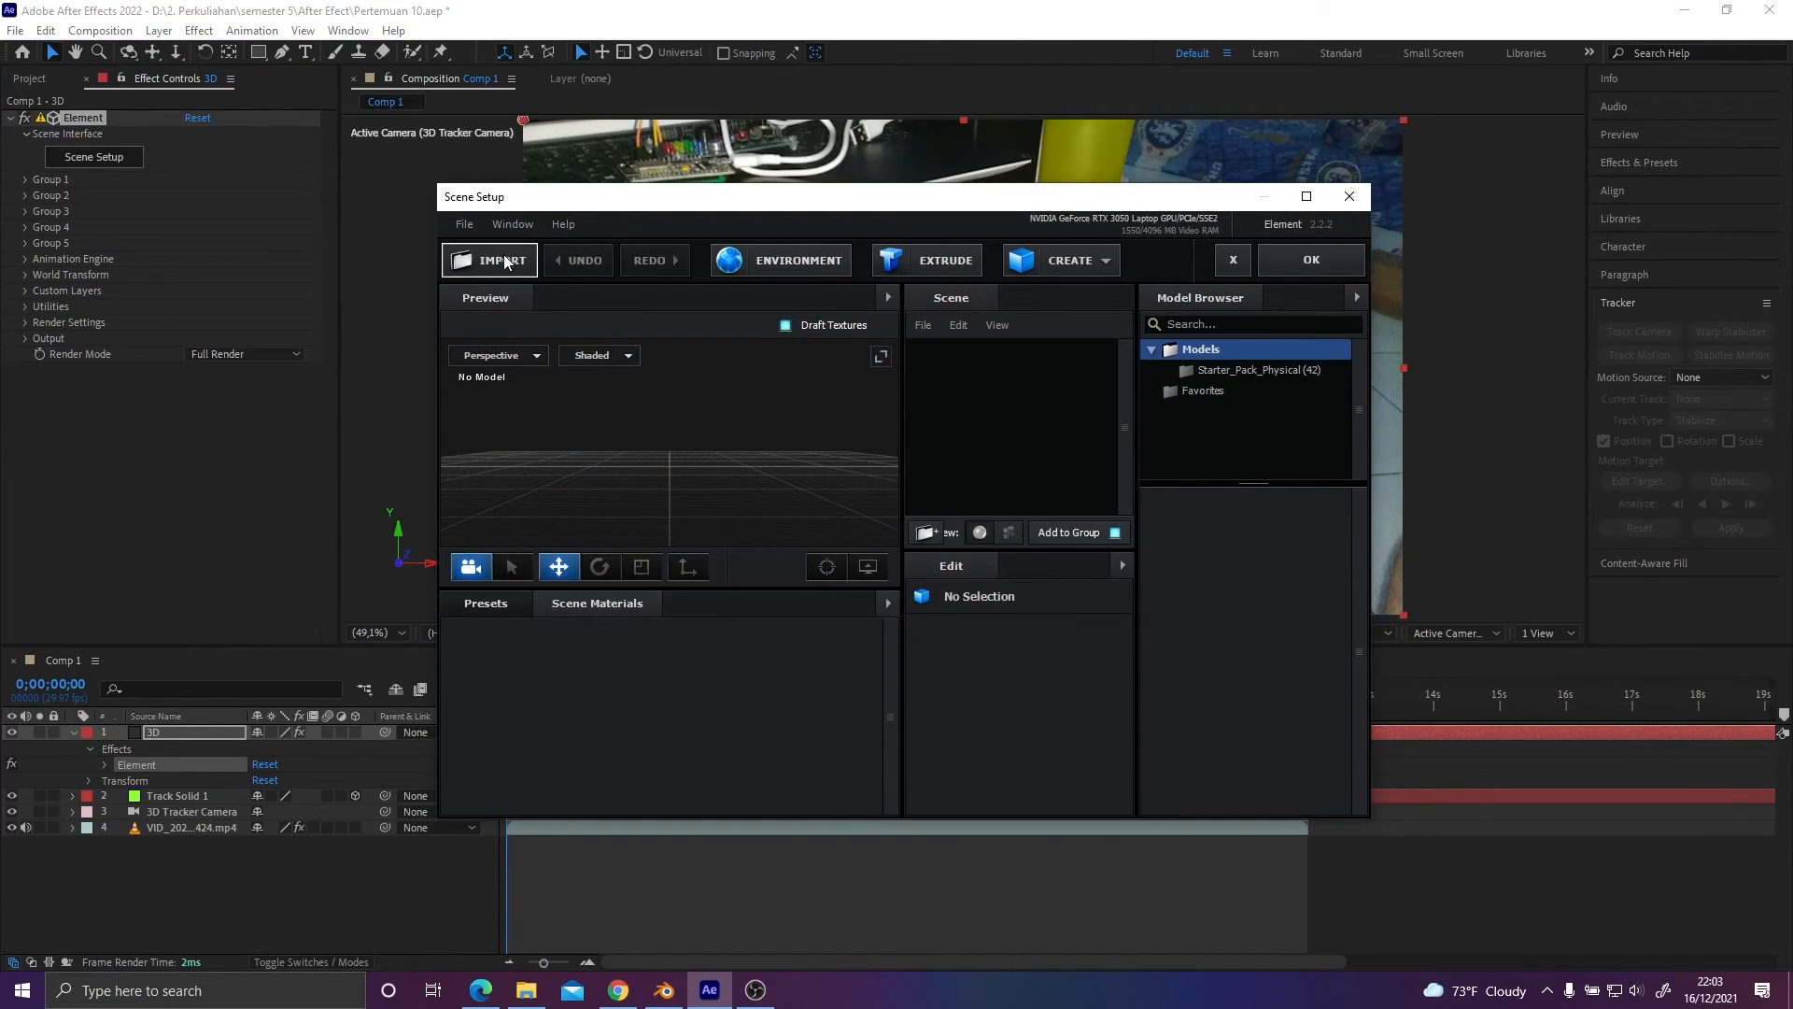
{"action": "left_click", "coordinate": [505, 262]}
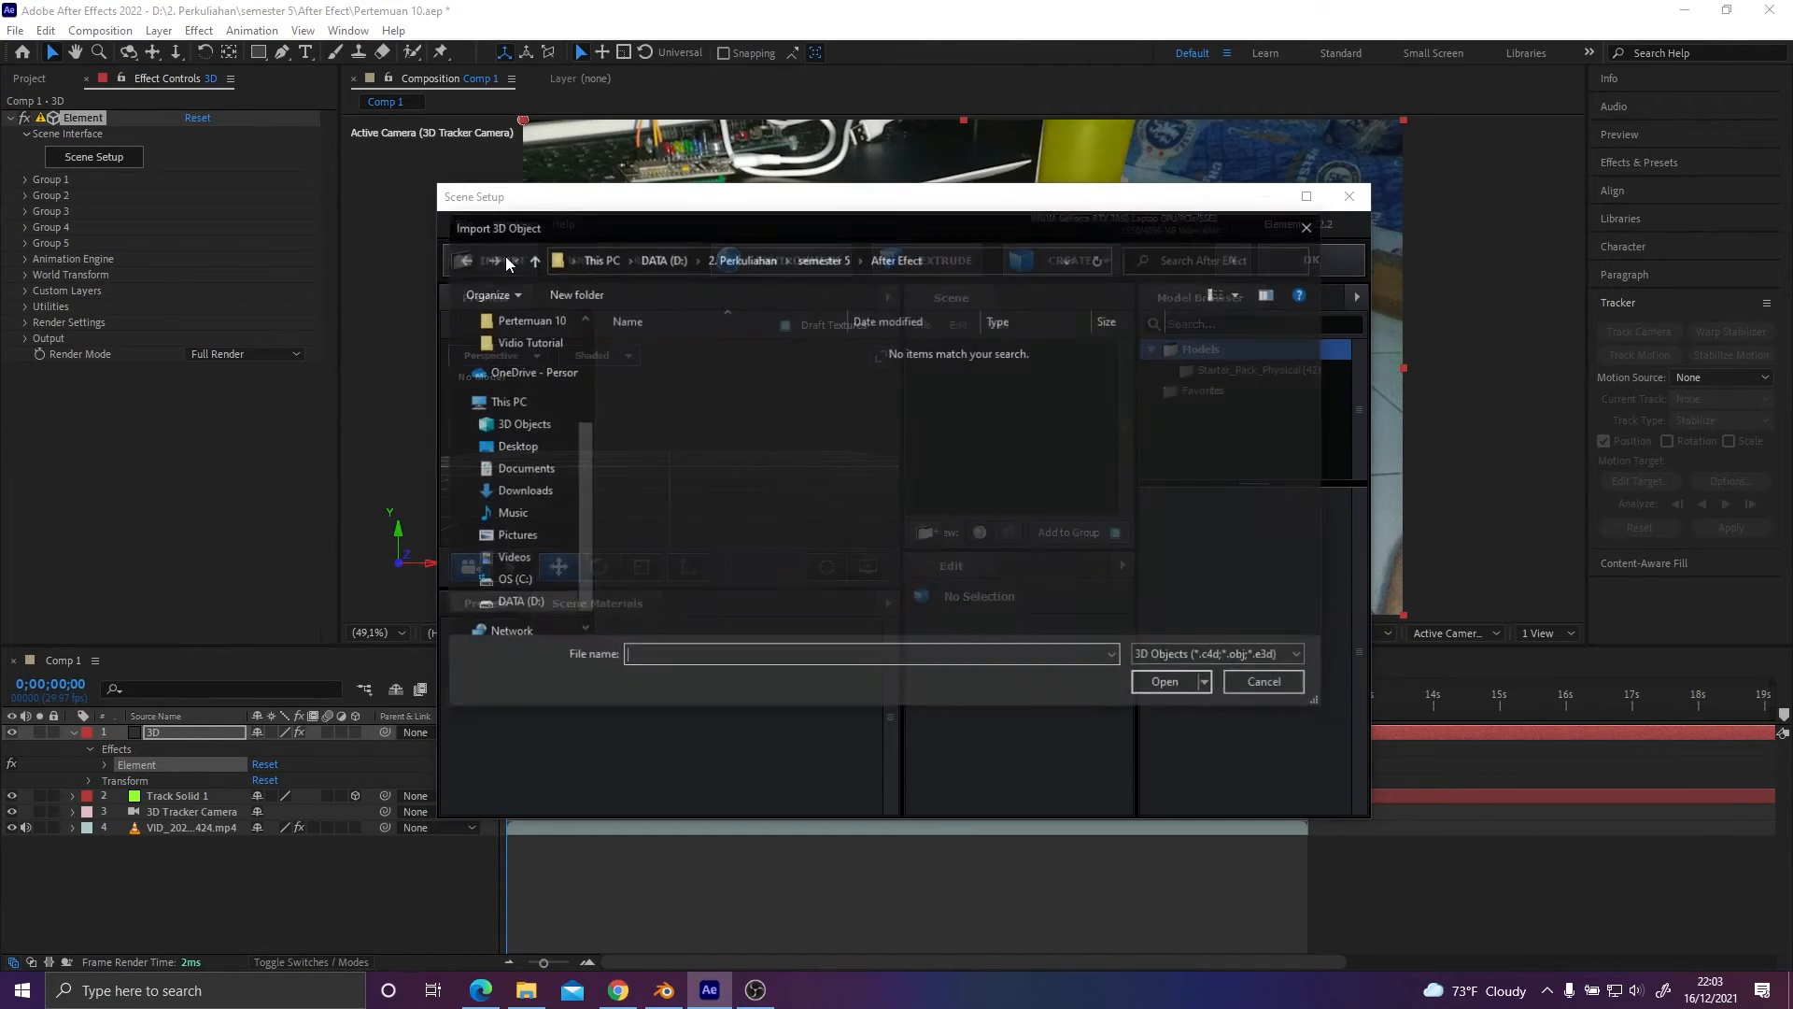
{"action": "left_click", "coordinate": [800, 259]}
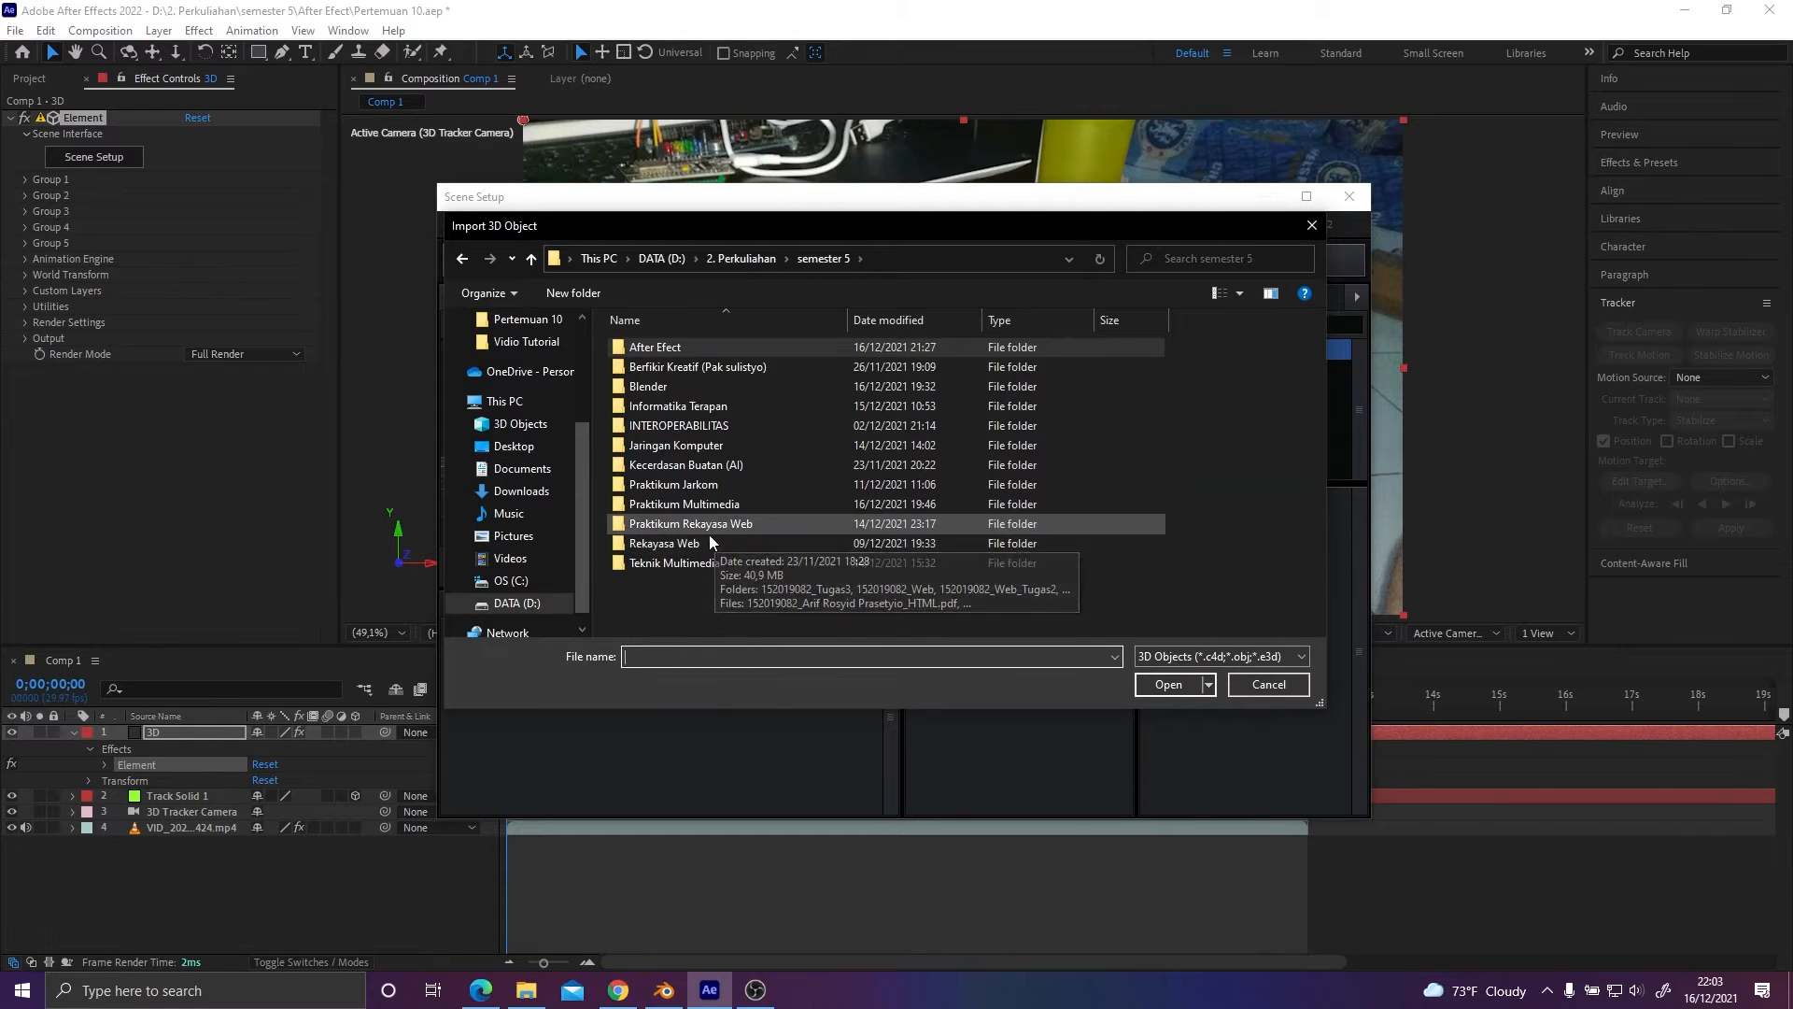
{"action": "double_click", "coordinate": [708, 505]}
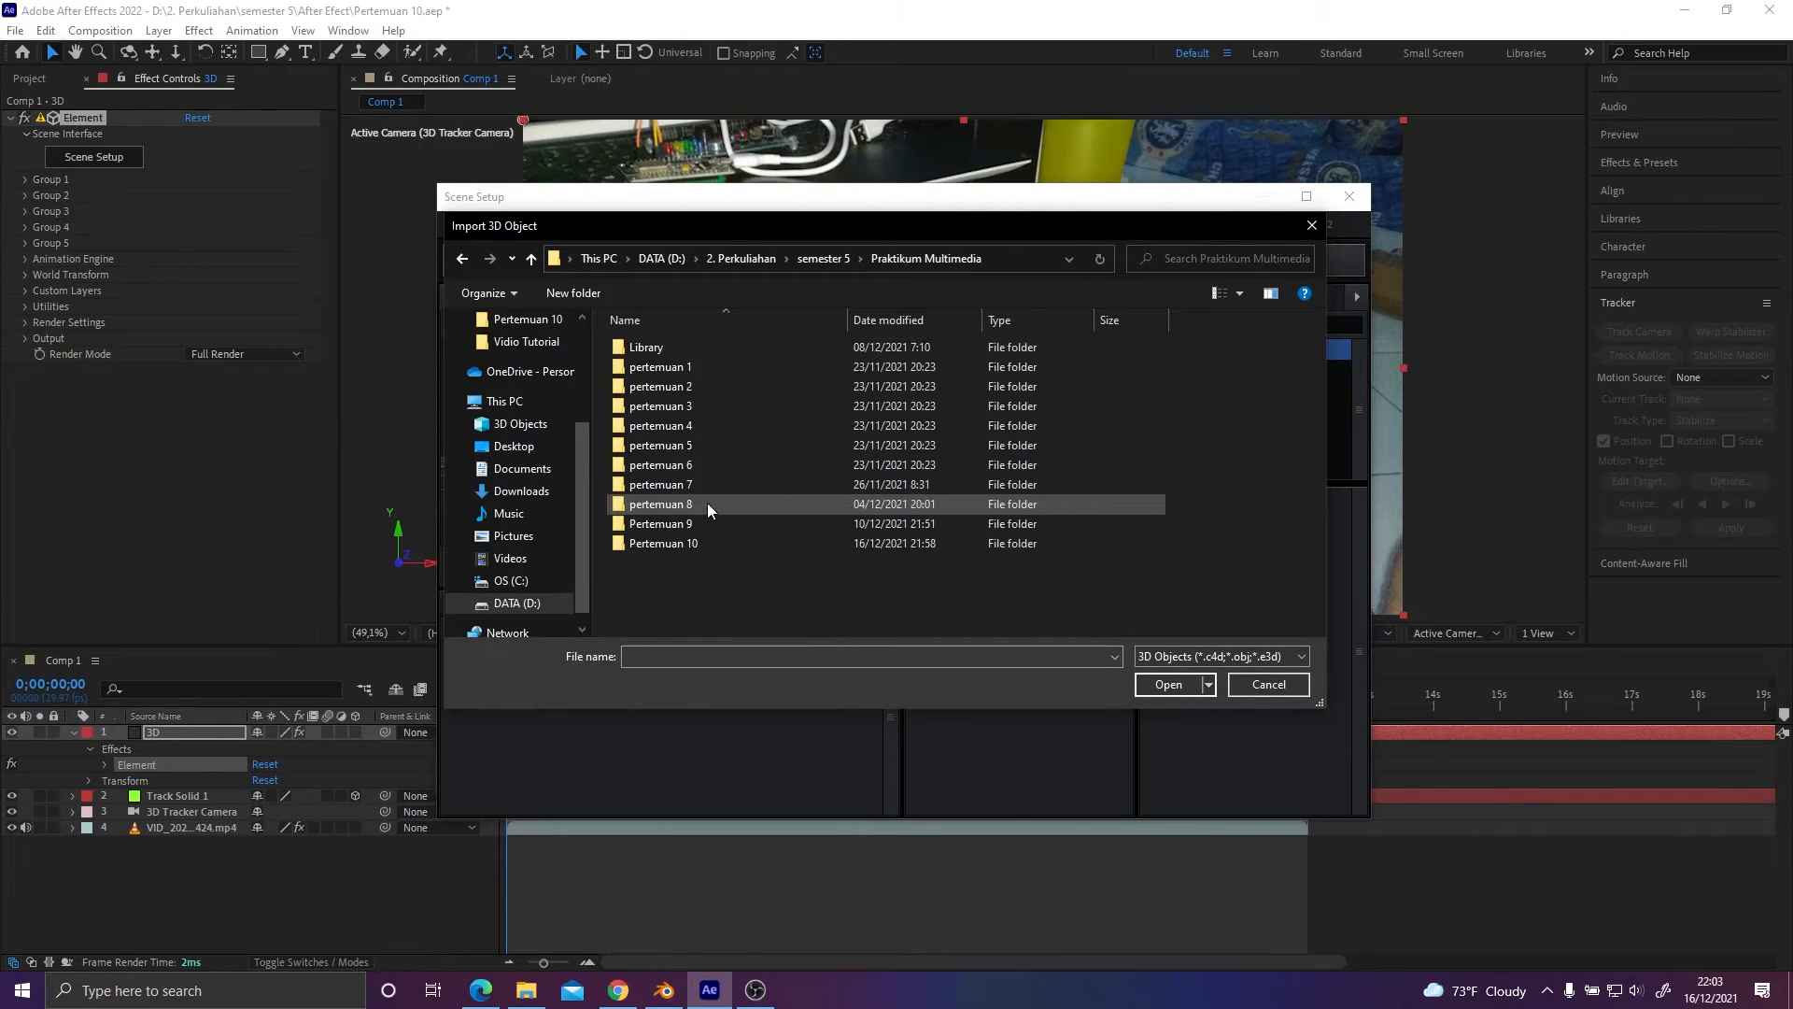
{"action": "double_click", "coordinate": [715, 542]}
{"action": "left_click", "coordinate": [656, 369]}
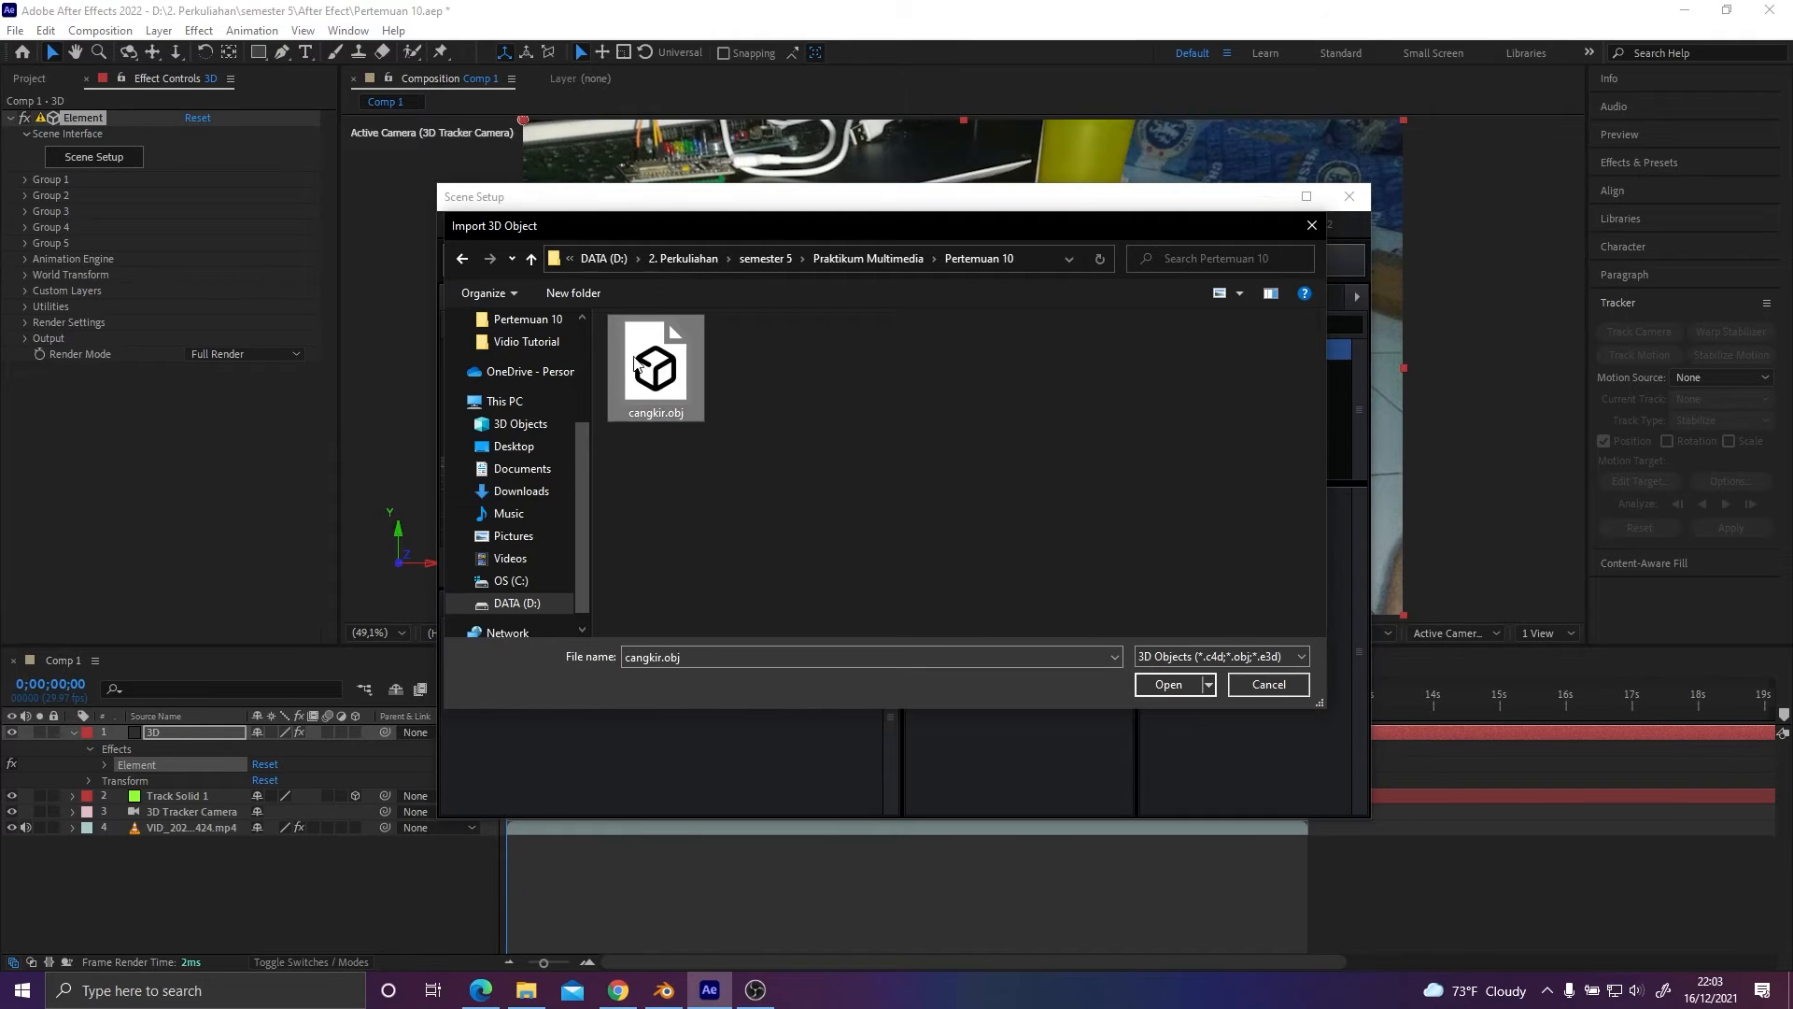
{"action": "left_click", "coordinate": [1153, 686]}
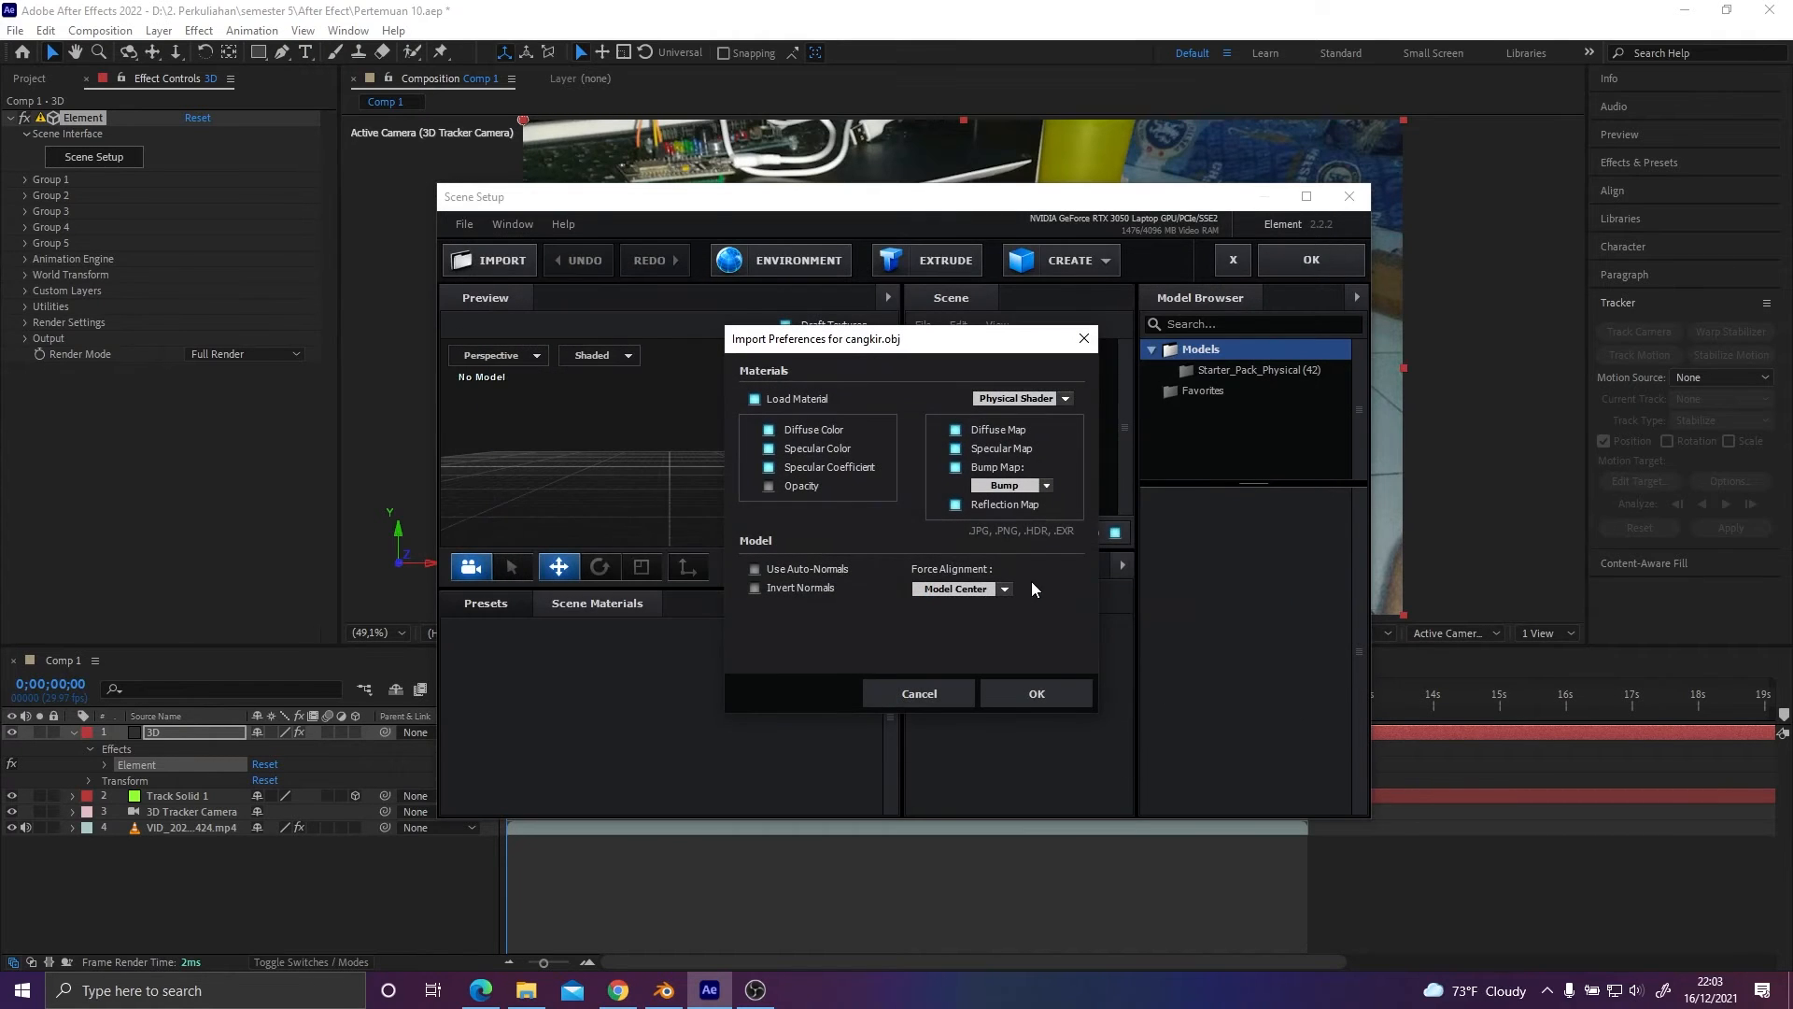
Import the cup with Force Alignment set to Bottom, enable Normalize Size, and accept the scene.
{"action": "left_click", "coordinate": [990, 589]}
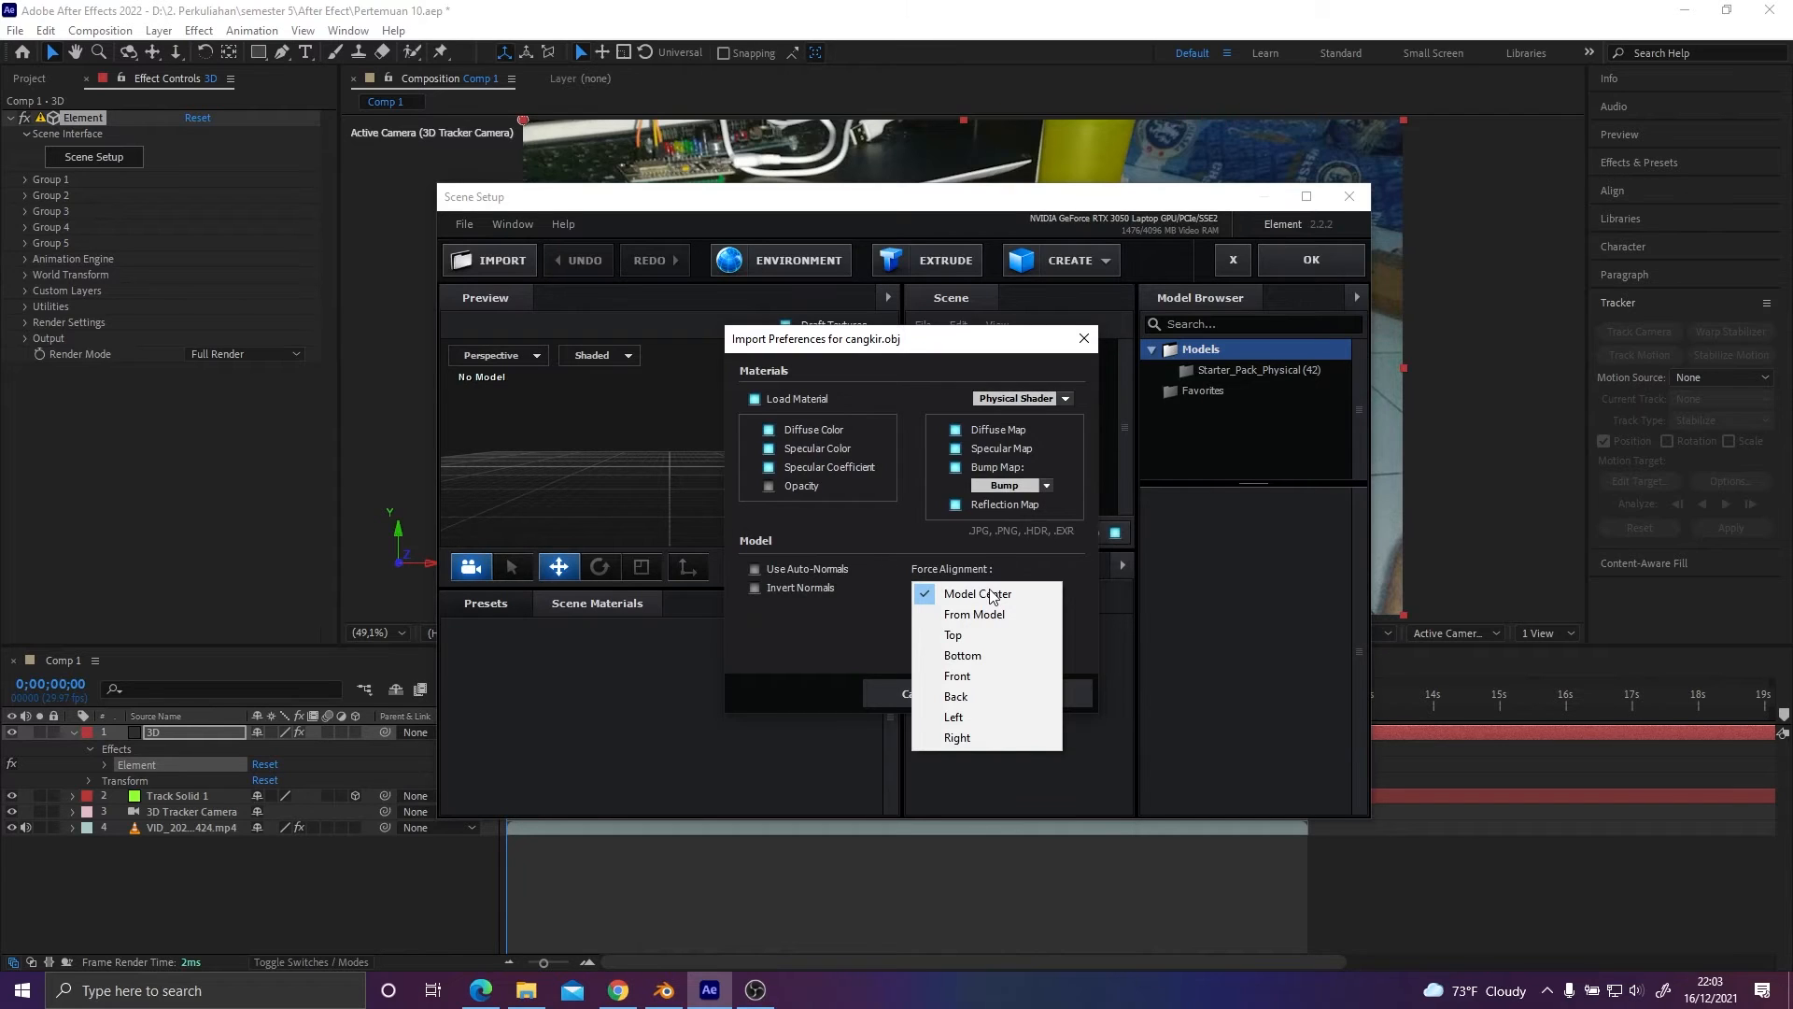
{"action": "left_click", "coordinate": [984, 659]}
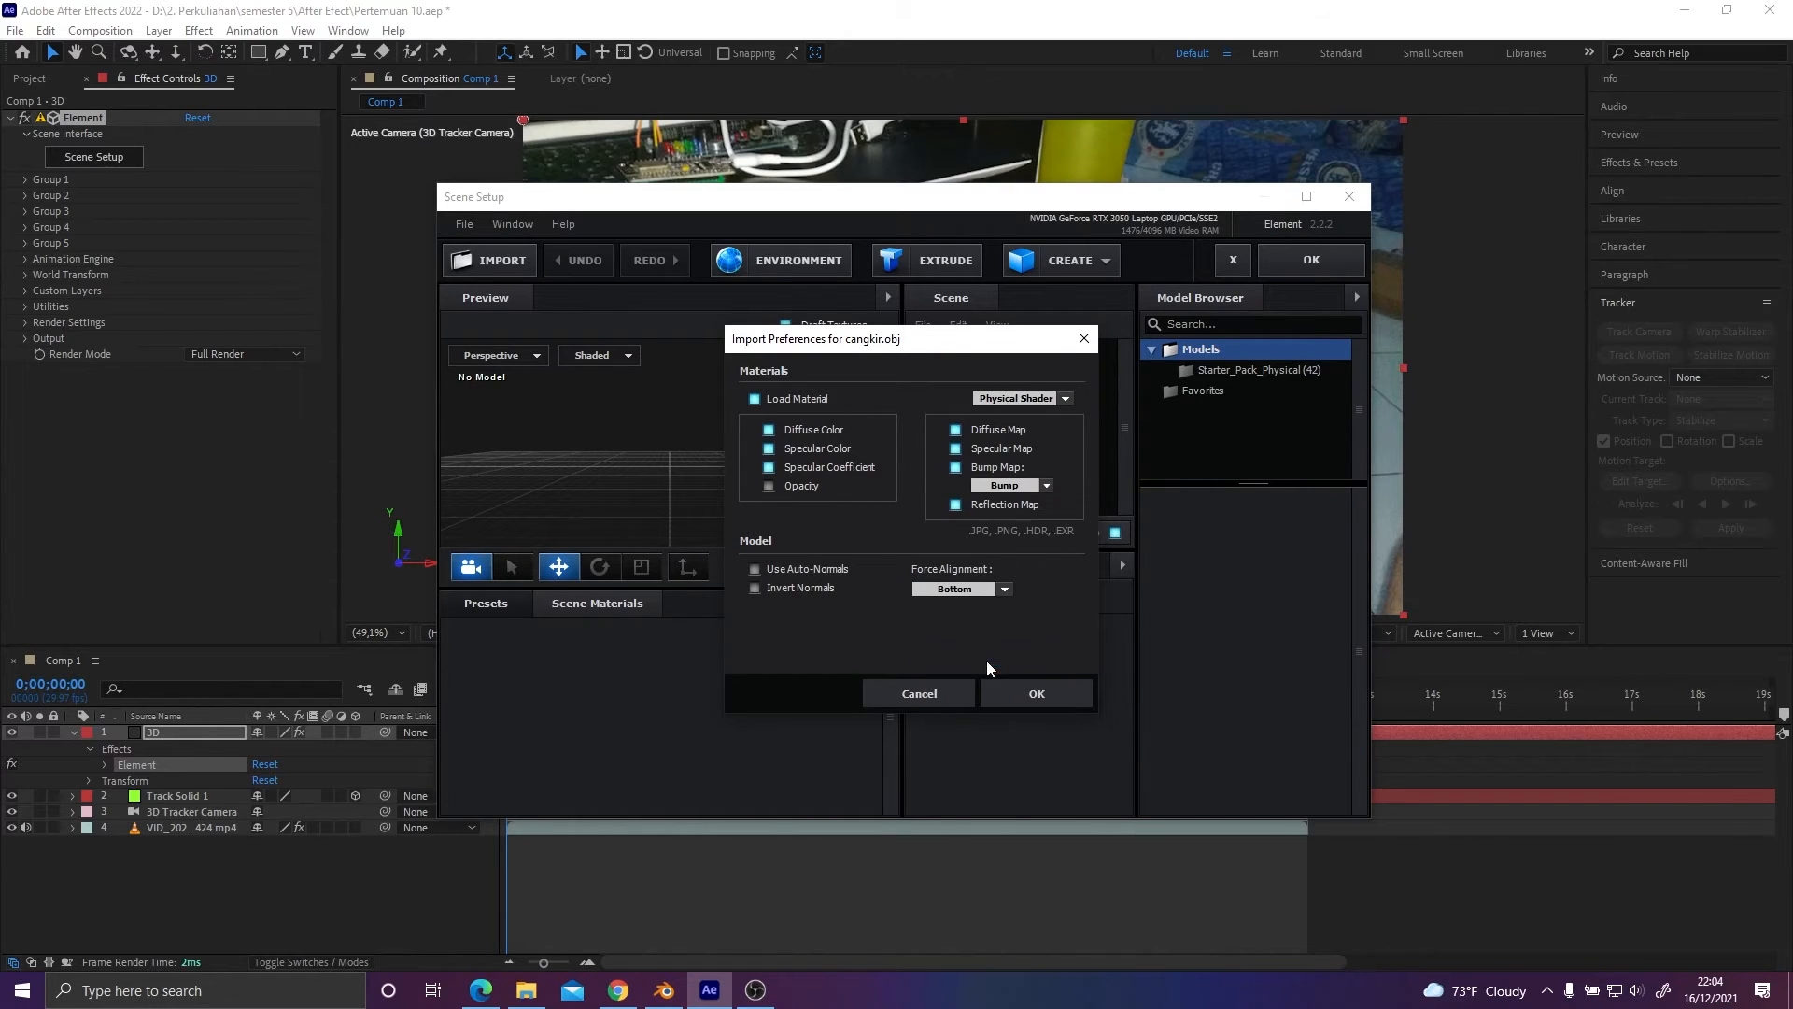
{"action": "left_click", "coordinate": [1034, 690]}
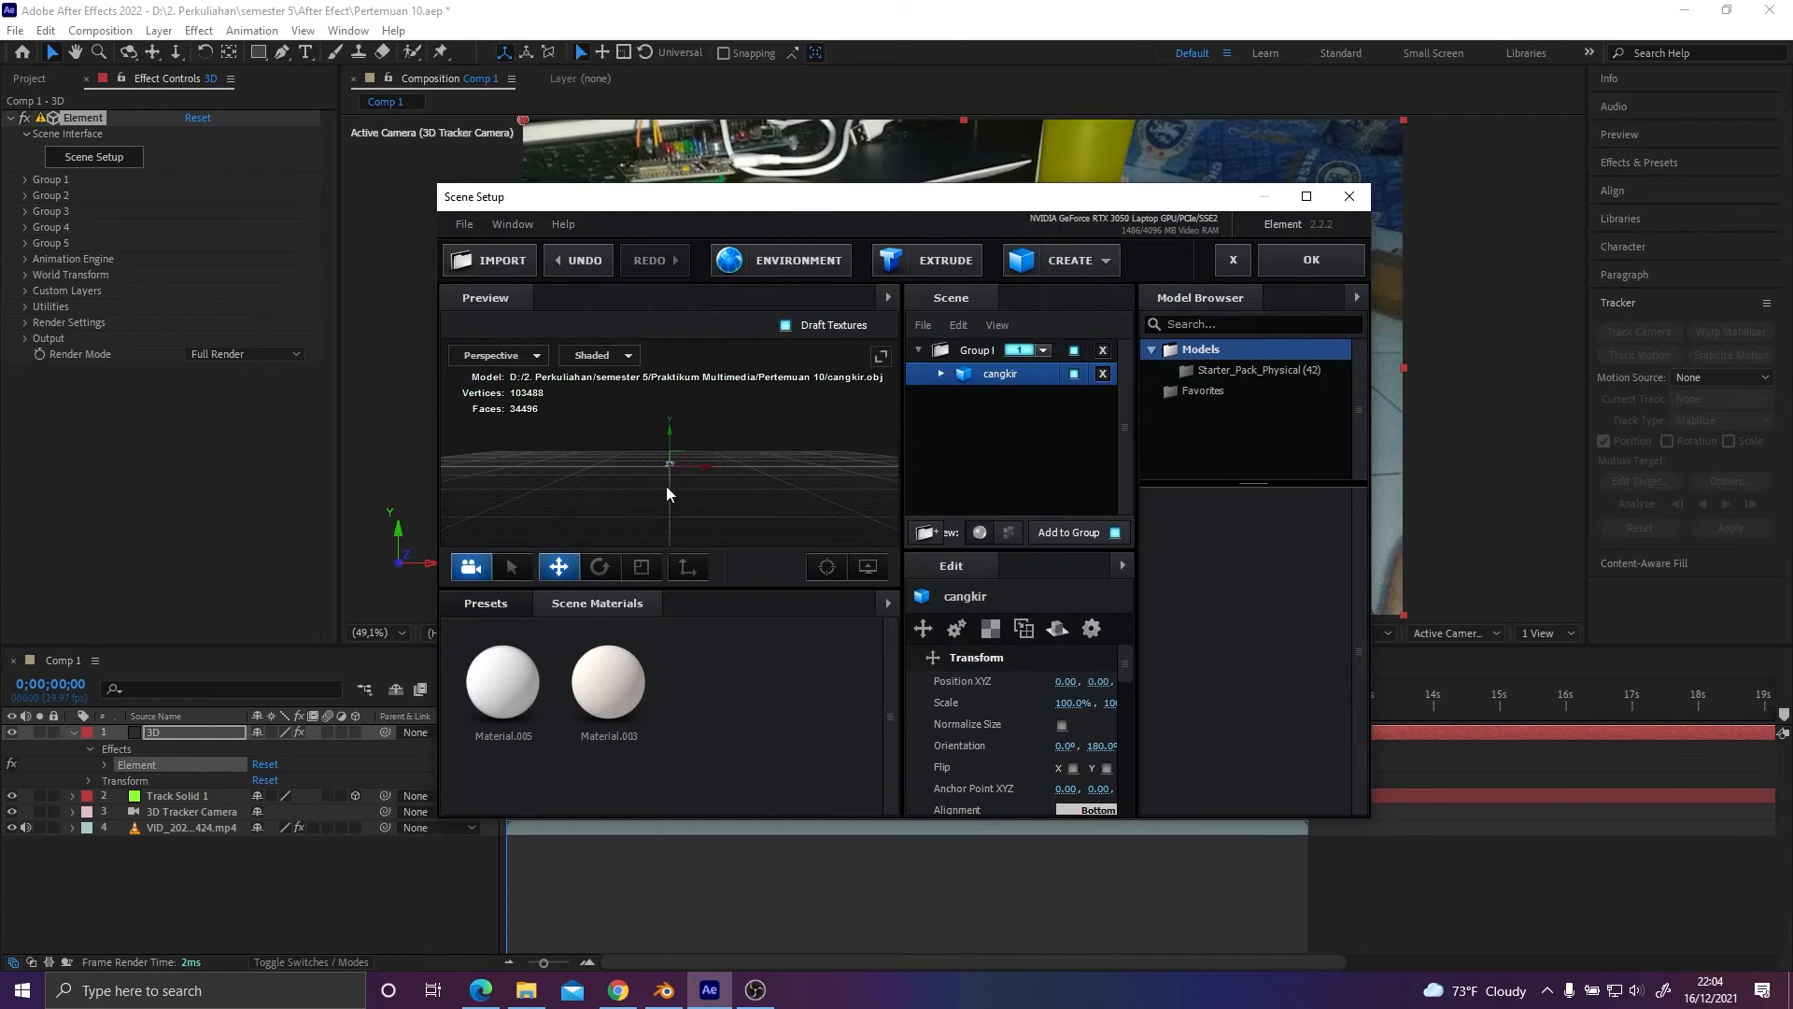
{"action": "left_click", "coordinate": [1062, 726]}
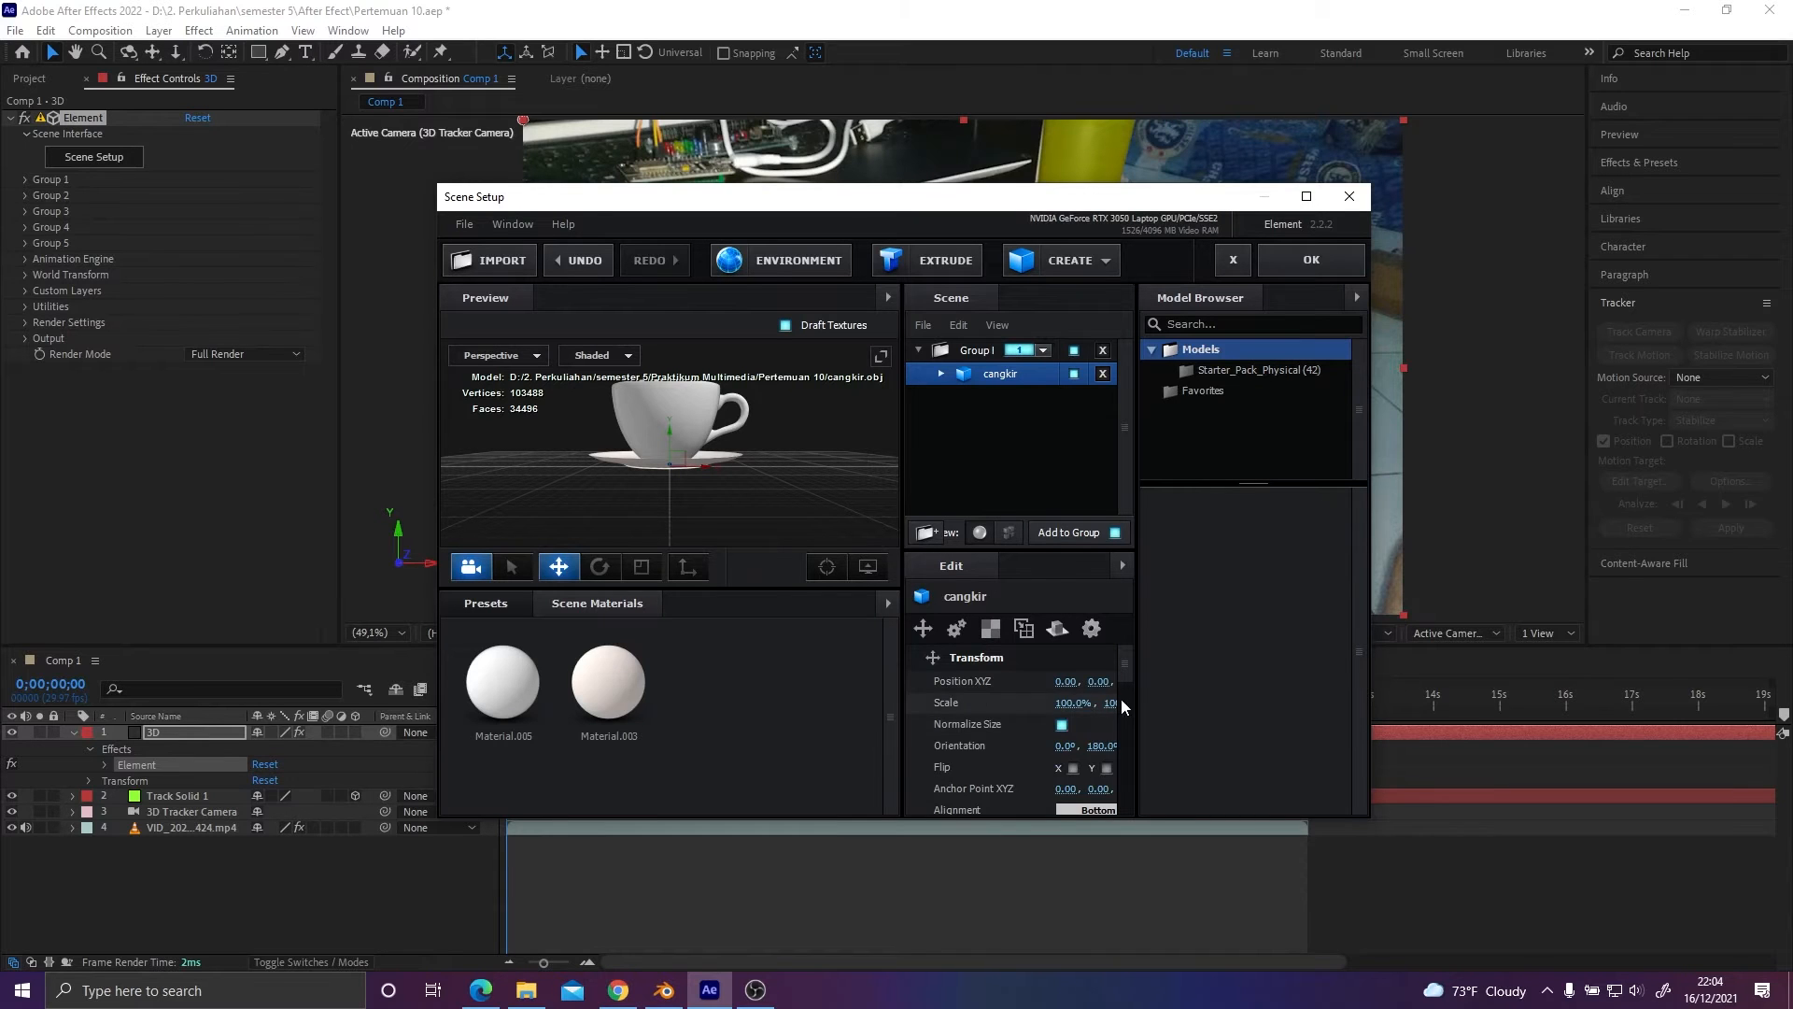
{"action": "left_click", "coordinate": [1330, 249]}
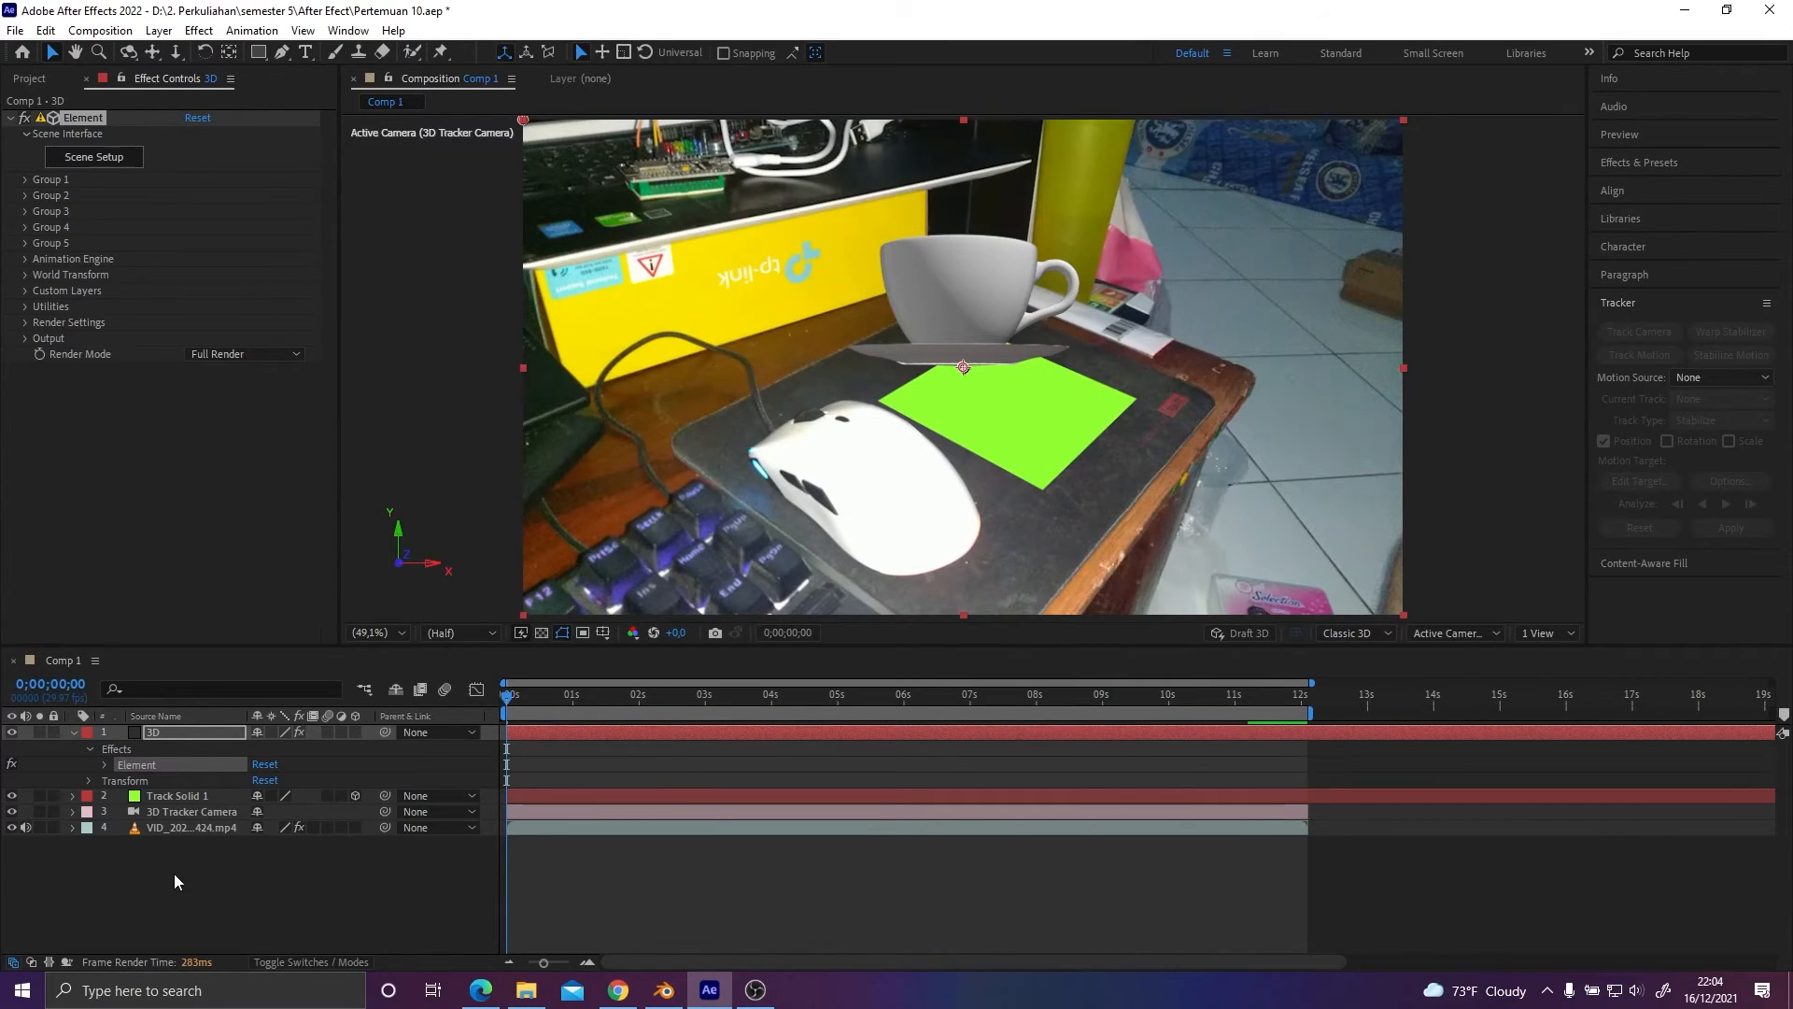
Create a group null for Group 1 in the Element effect.
{"action": "left_click", "coordinate": [25, 179]}
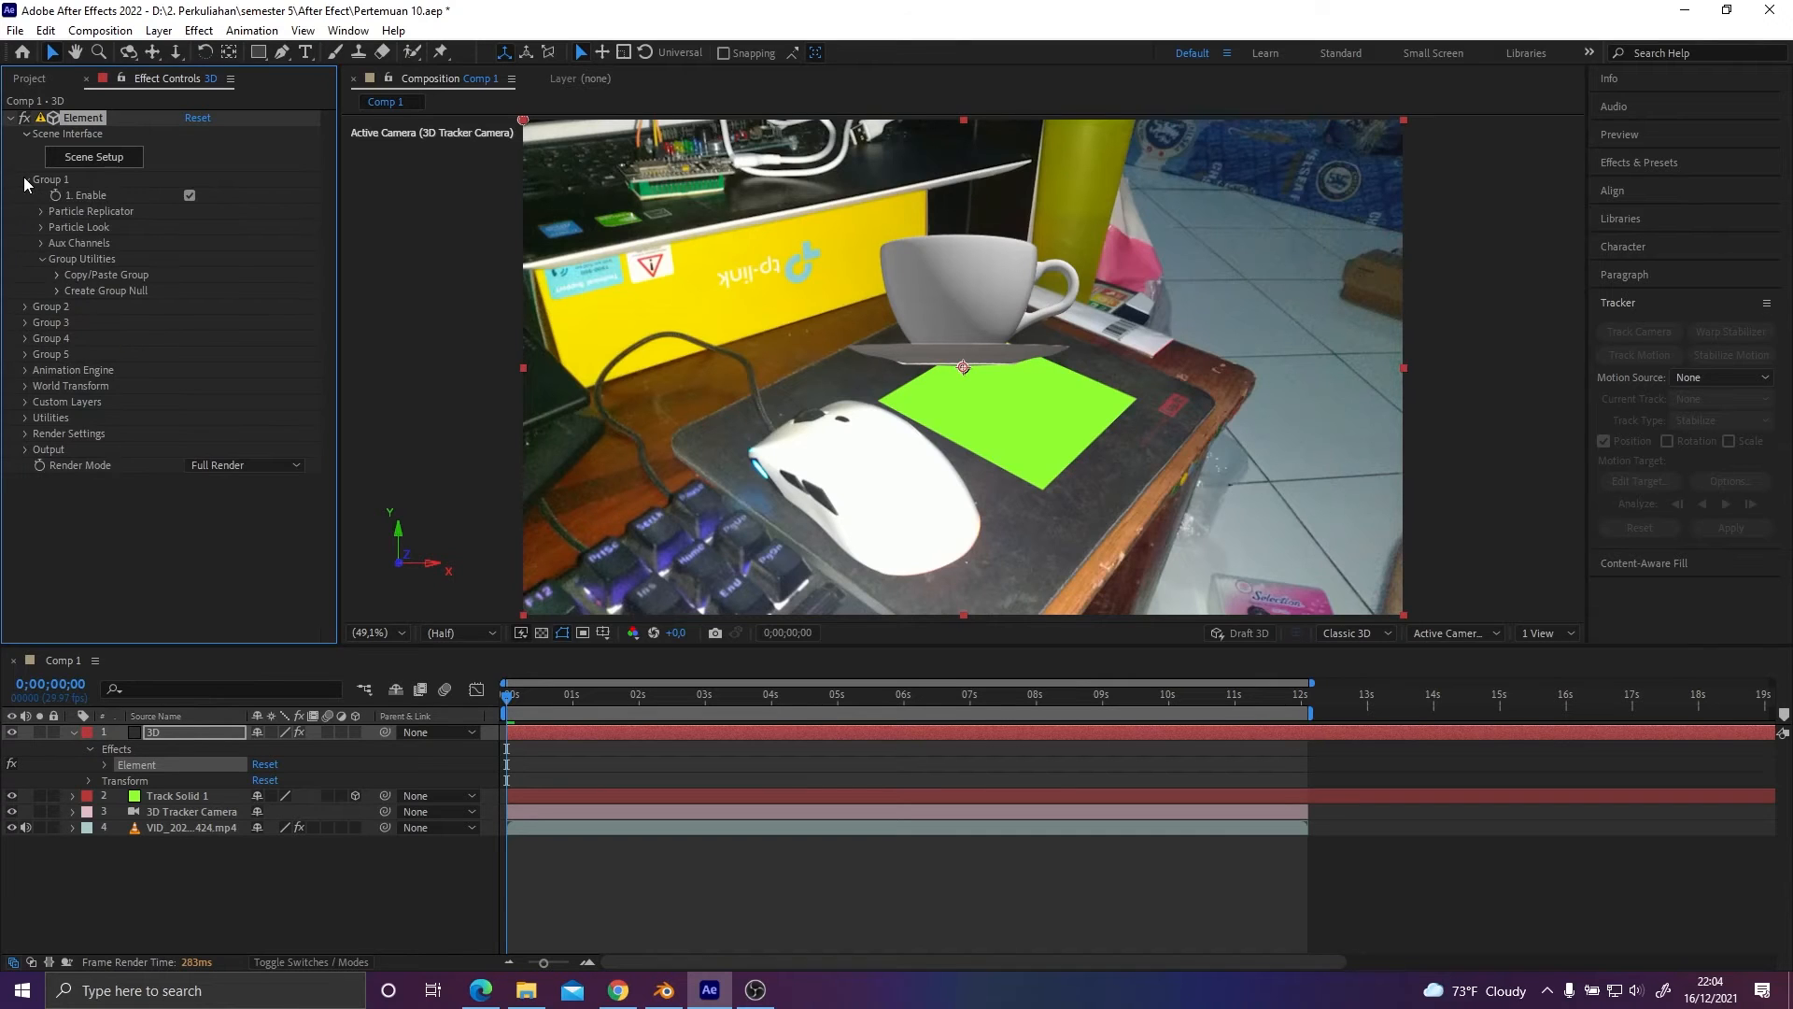
{"action": "left_click", "coordinate": [58, 289]}
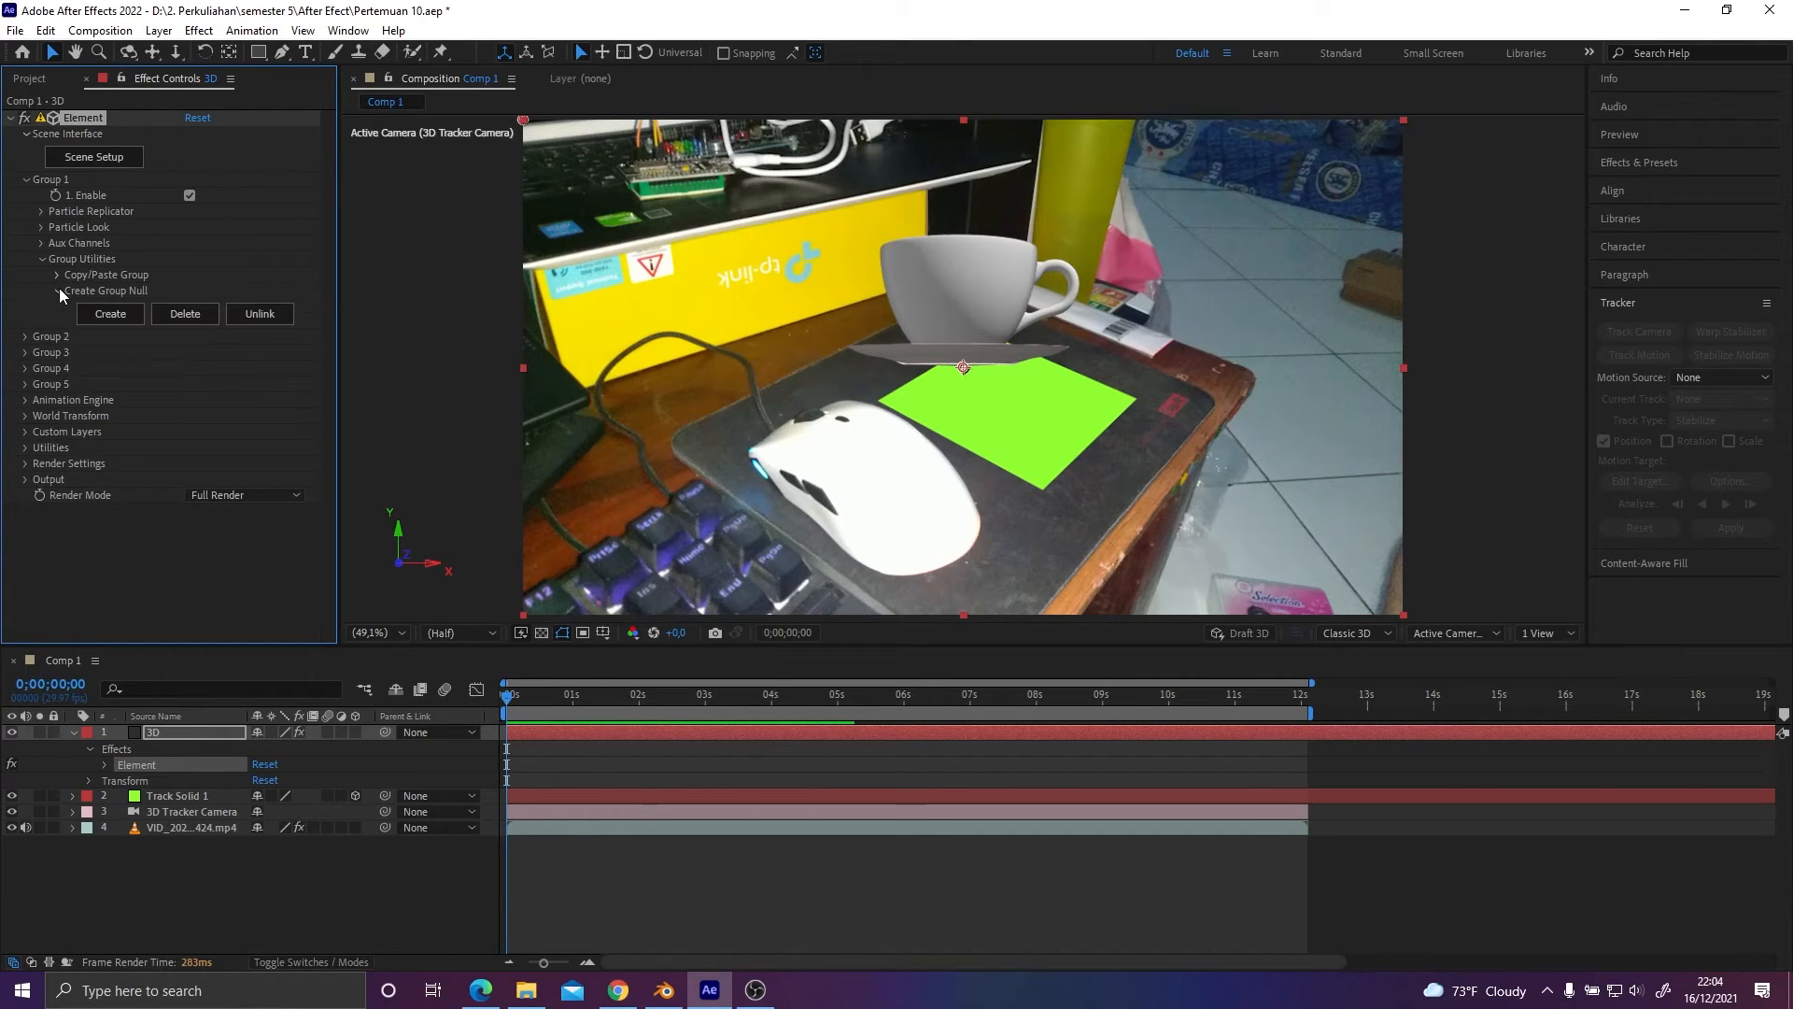
{"action": "left_click", "coordinate": [110, 315]}
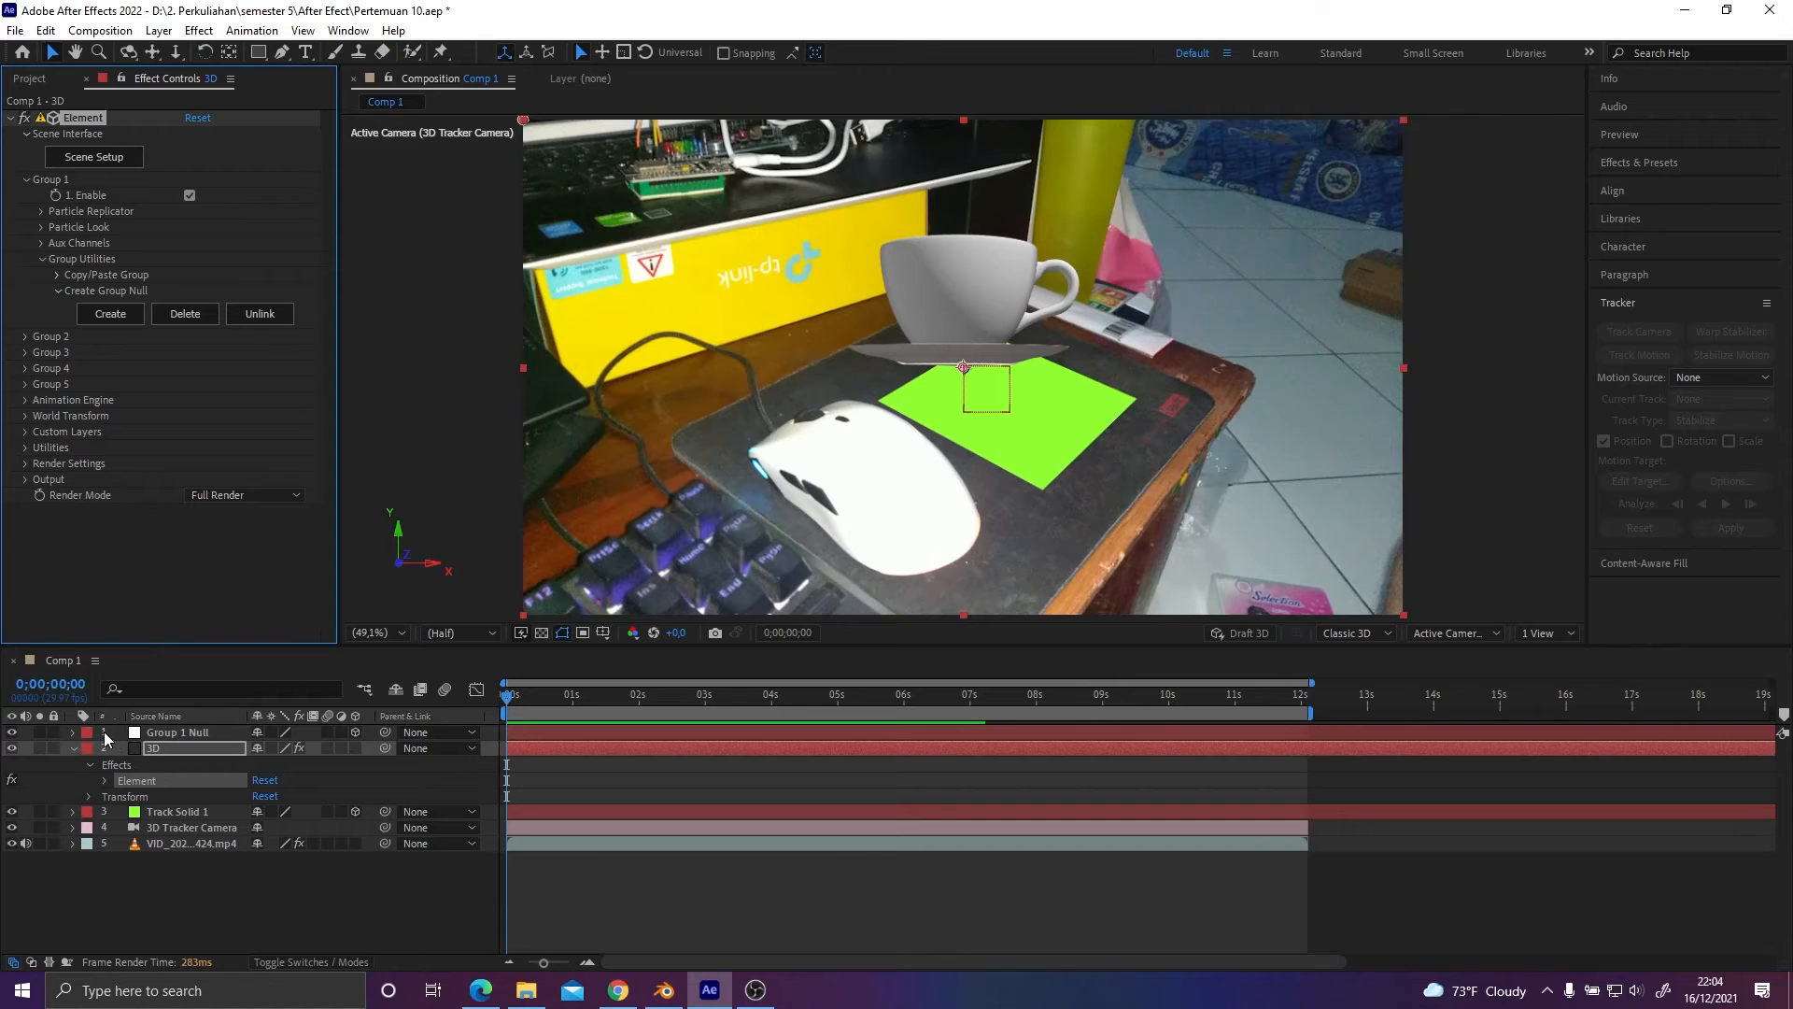
Copy Track Solid 1's position to Group 1 Null so the cup moves onto the green solid.
{"action": "left_click", "coordinate": [75, 749]}
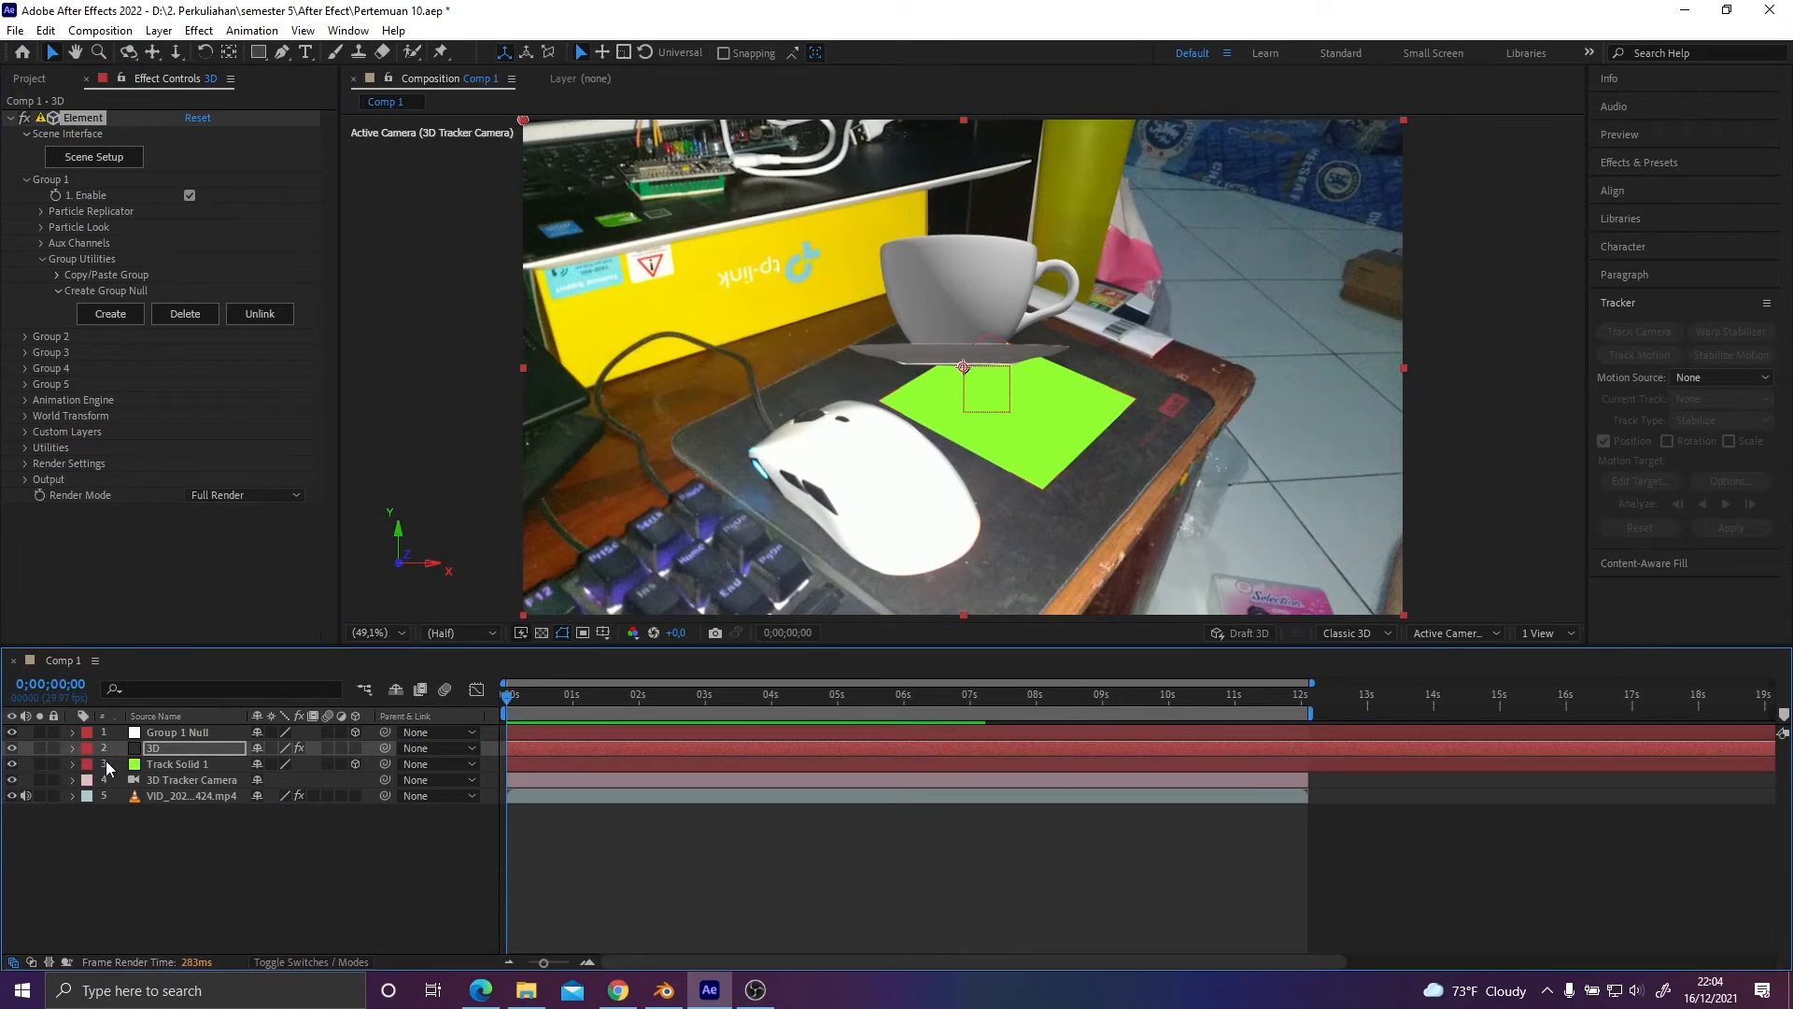
{"action": "left_click", "coordinate": [73, 764]}
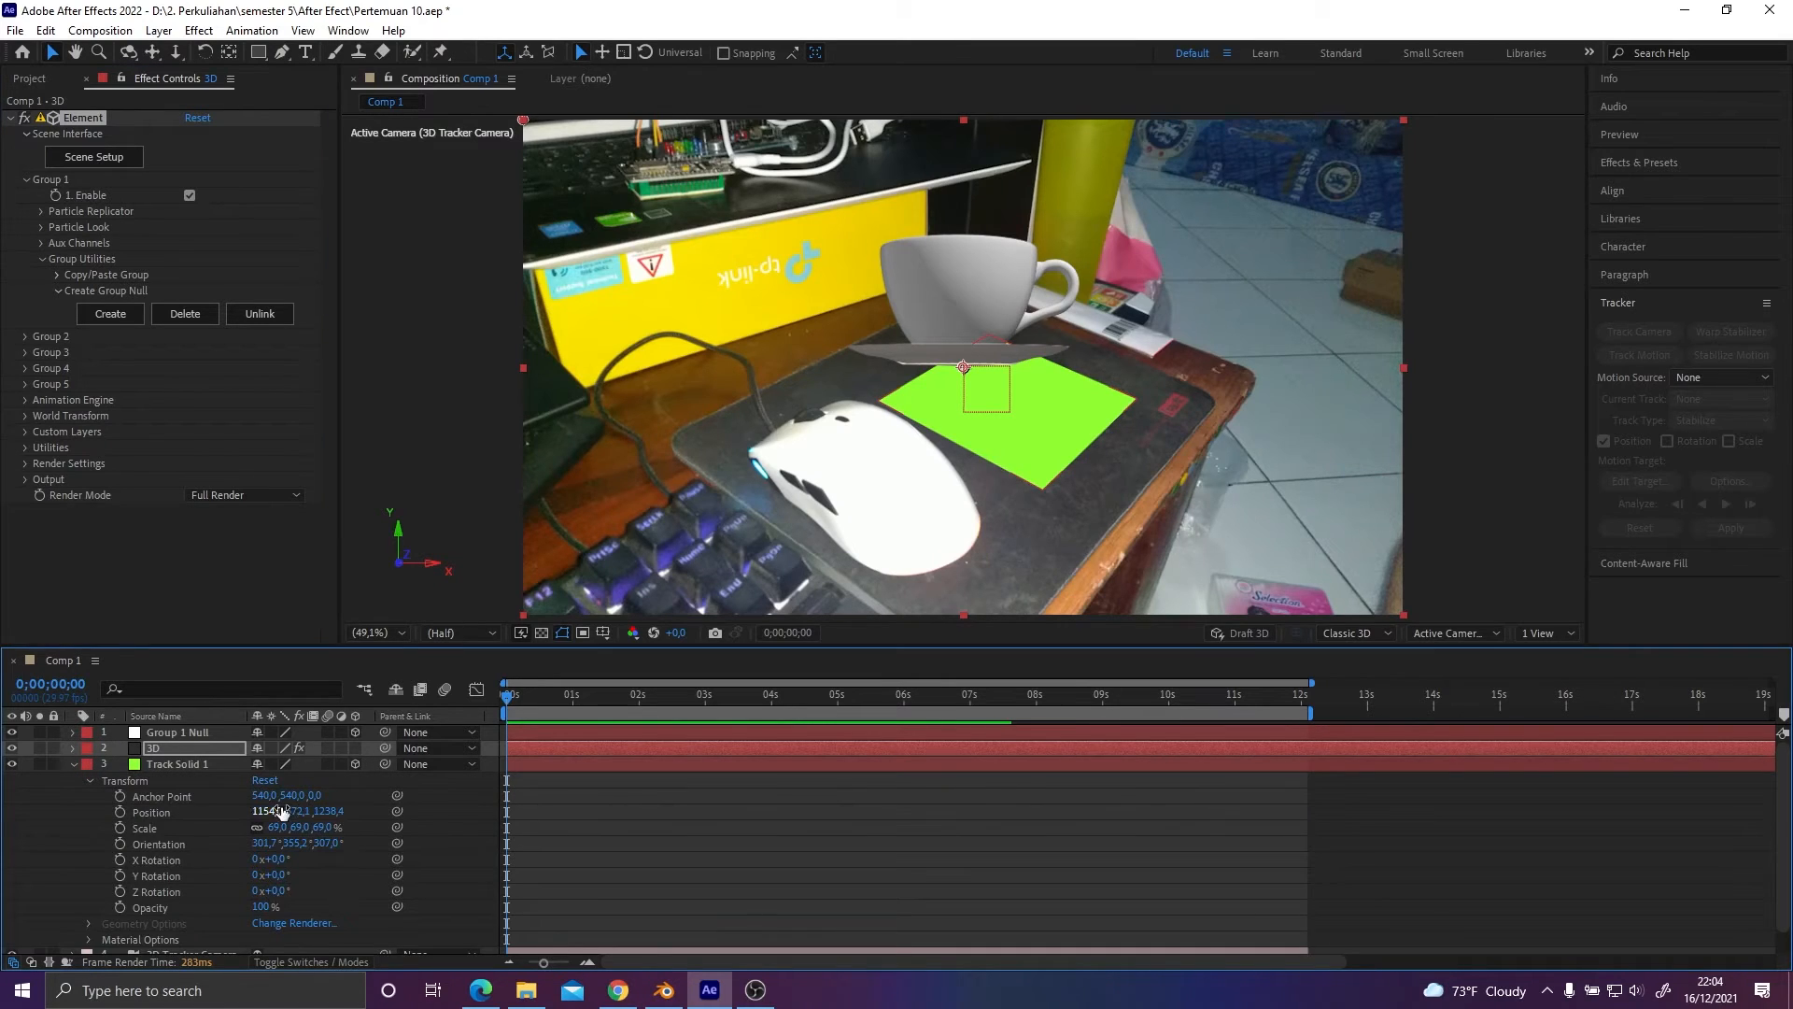
{"action": "left_click", "coordinate": [159, 816]}
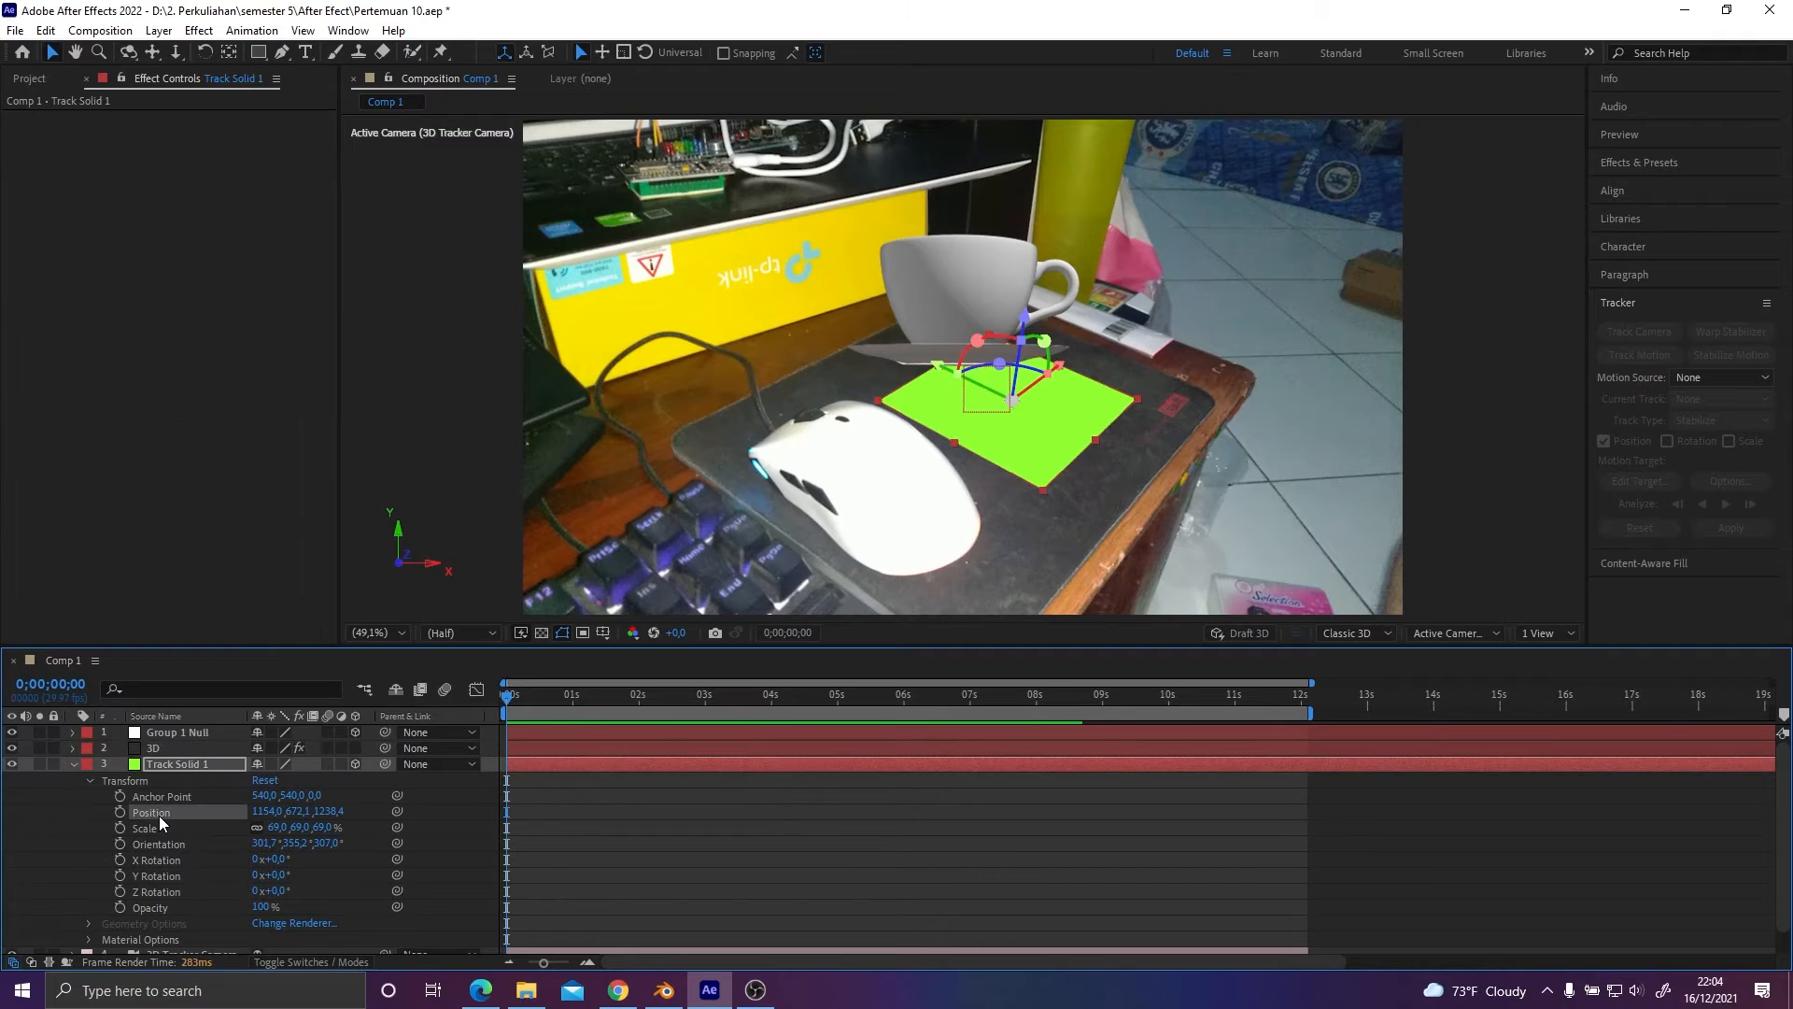
{"action": "left_click", "coordinate": [72, 731]}
{"action": "left_click", "coordinate": [88, 749]}
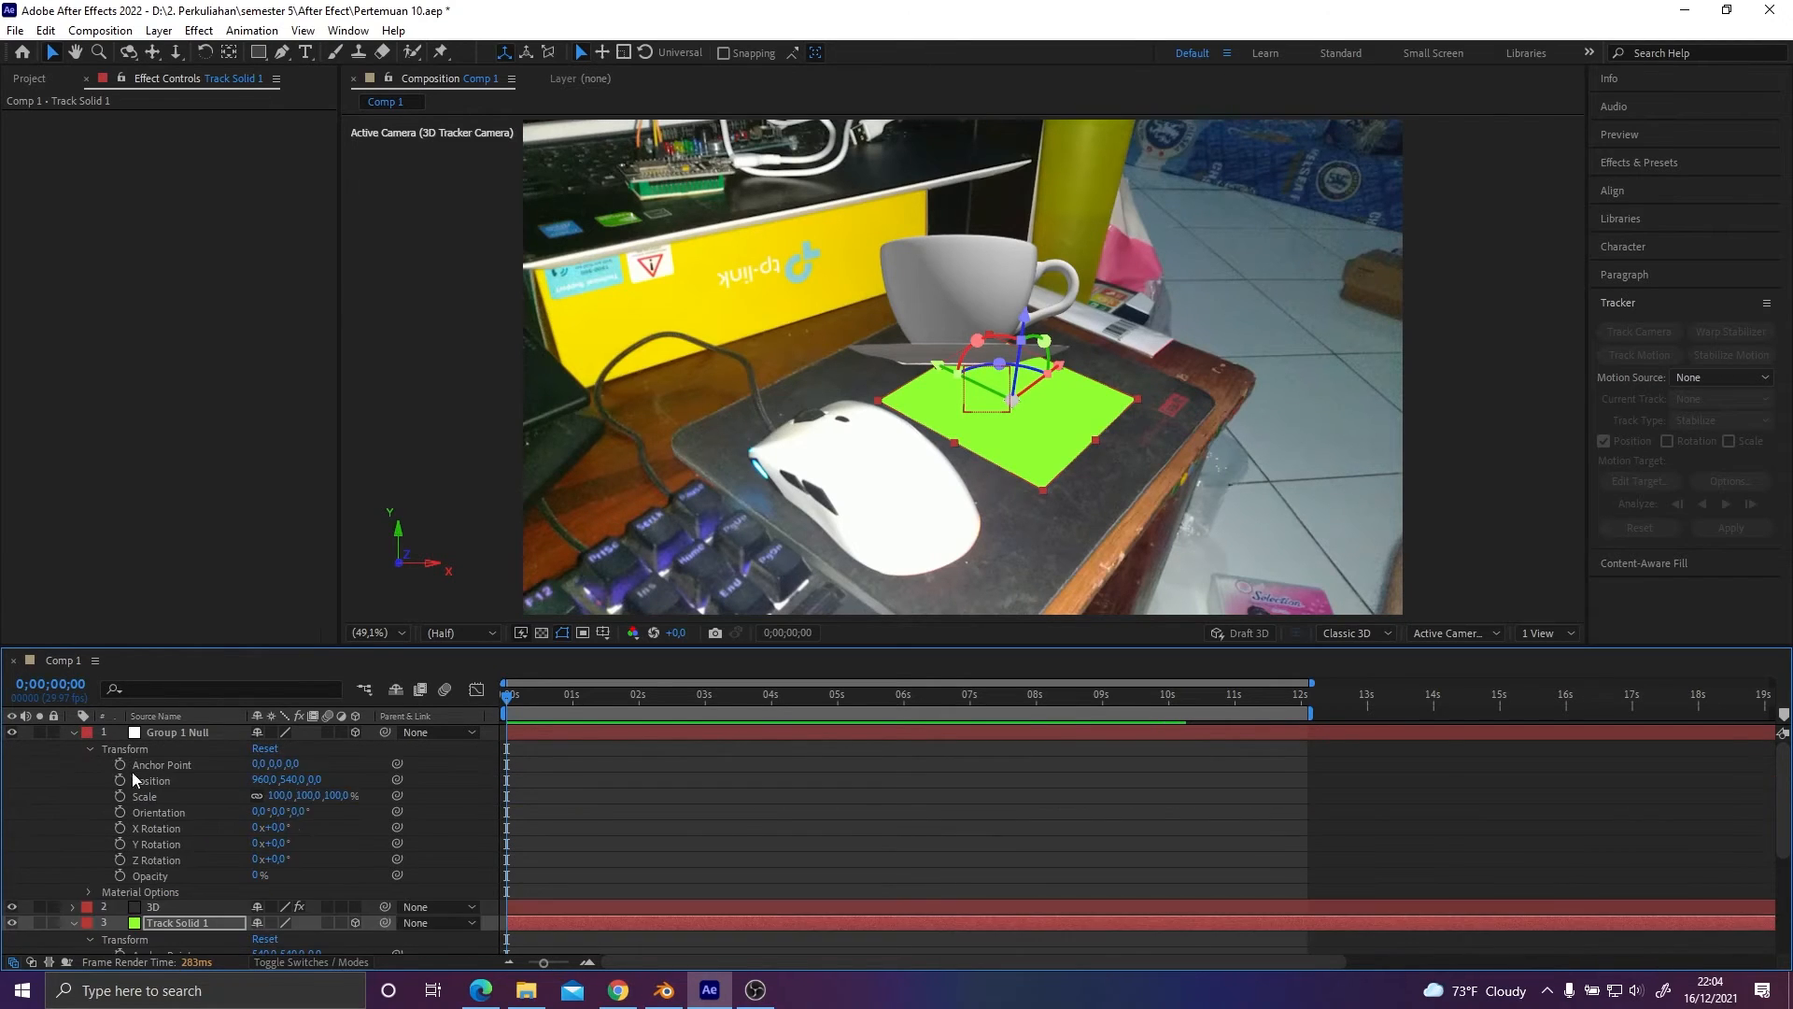
{"action": "left_click", "coordinate": [164, 780]}
{"action": "key", "text": "ctrl+v"}
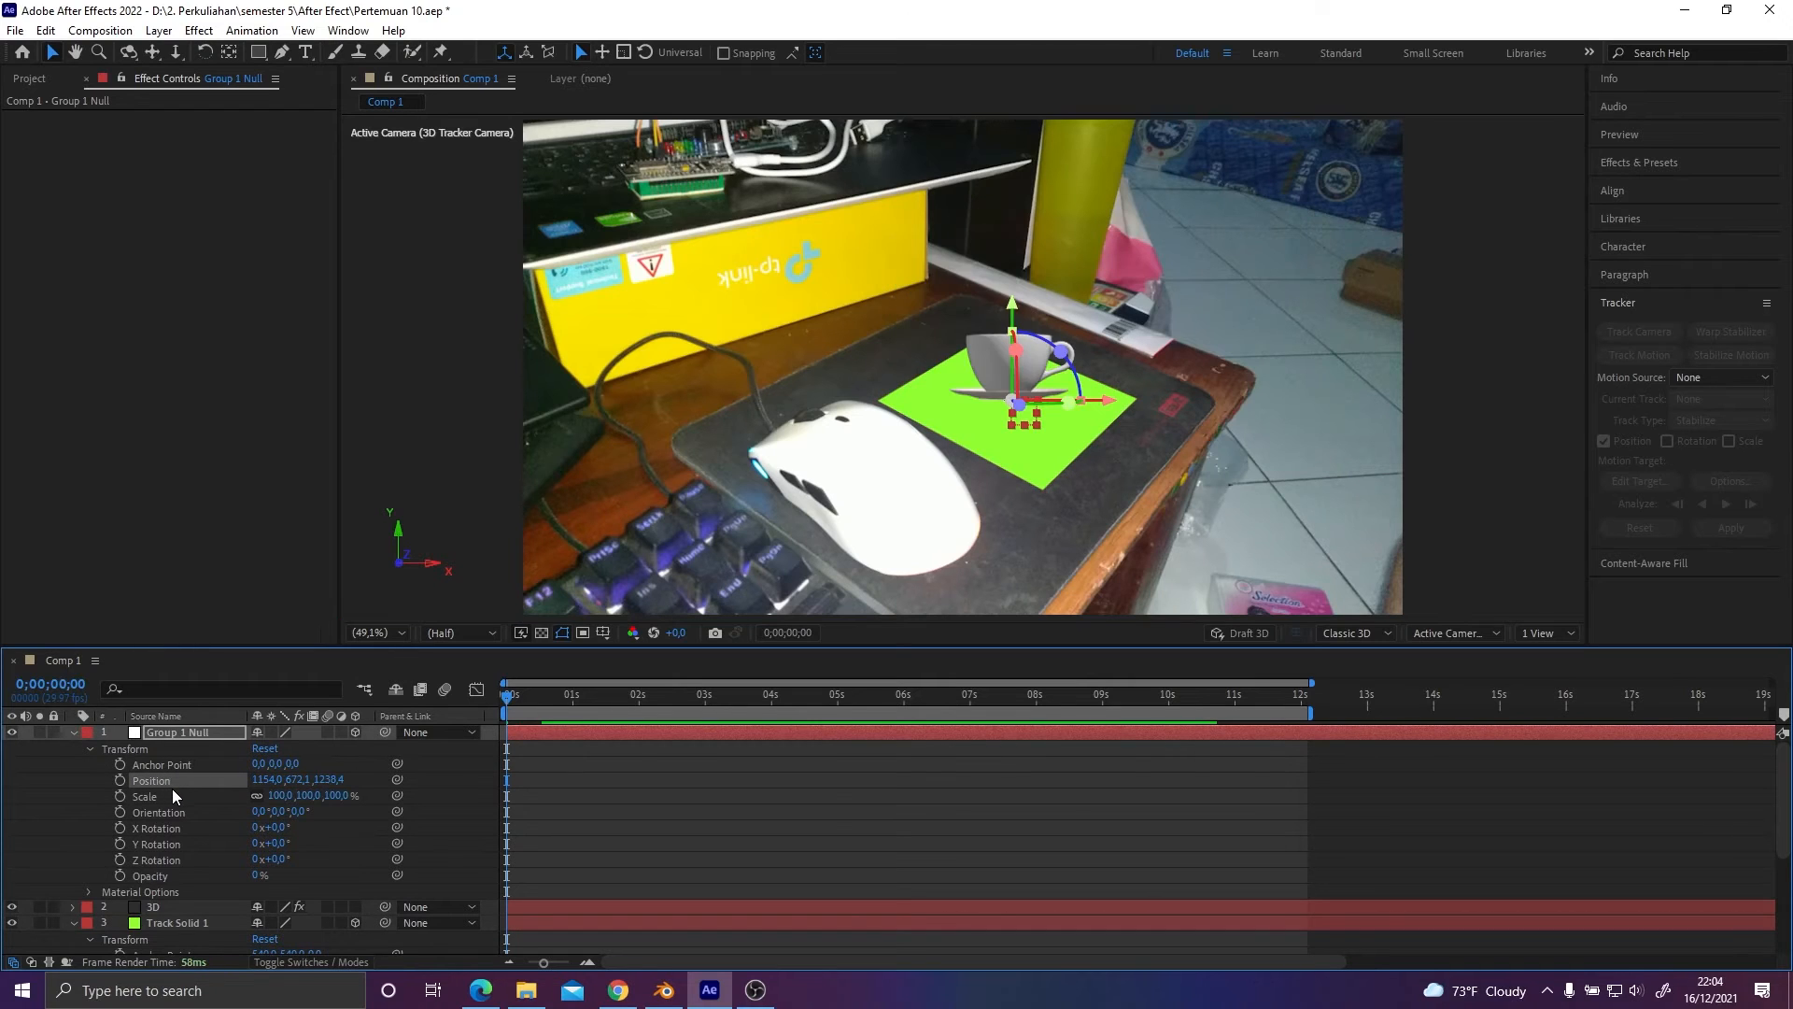
Copy Track Solid 1's orientation to Group 1 Null so the cup takes on the solid's tilt.
{"action": "scroll", "coordinate": [166, 842], "scroll_direction": "down", "scroll_amount": 3}
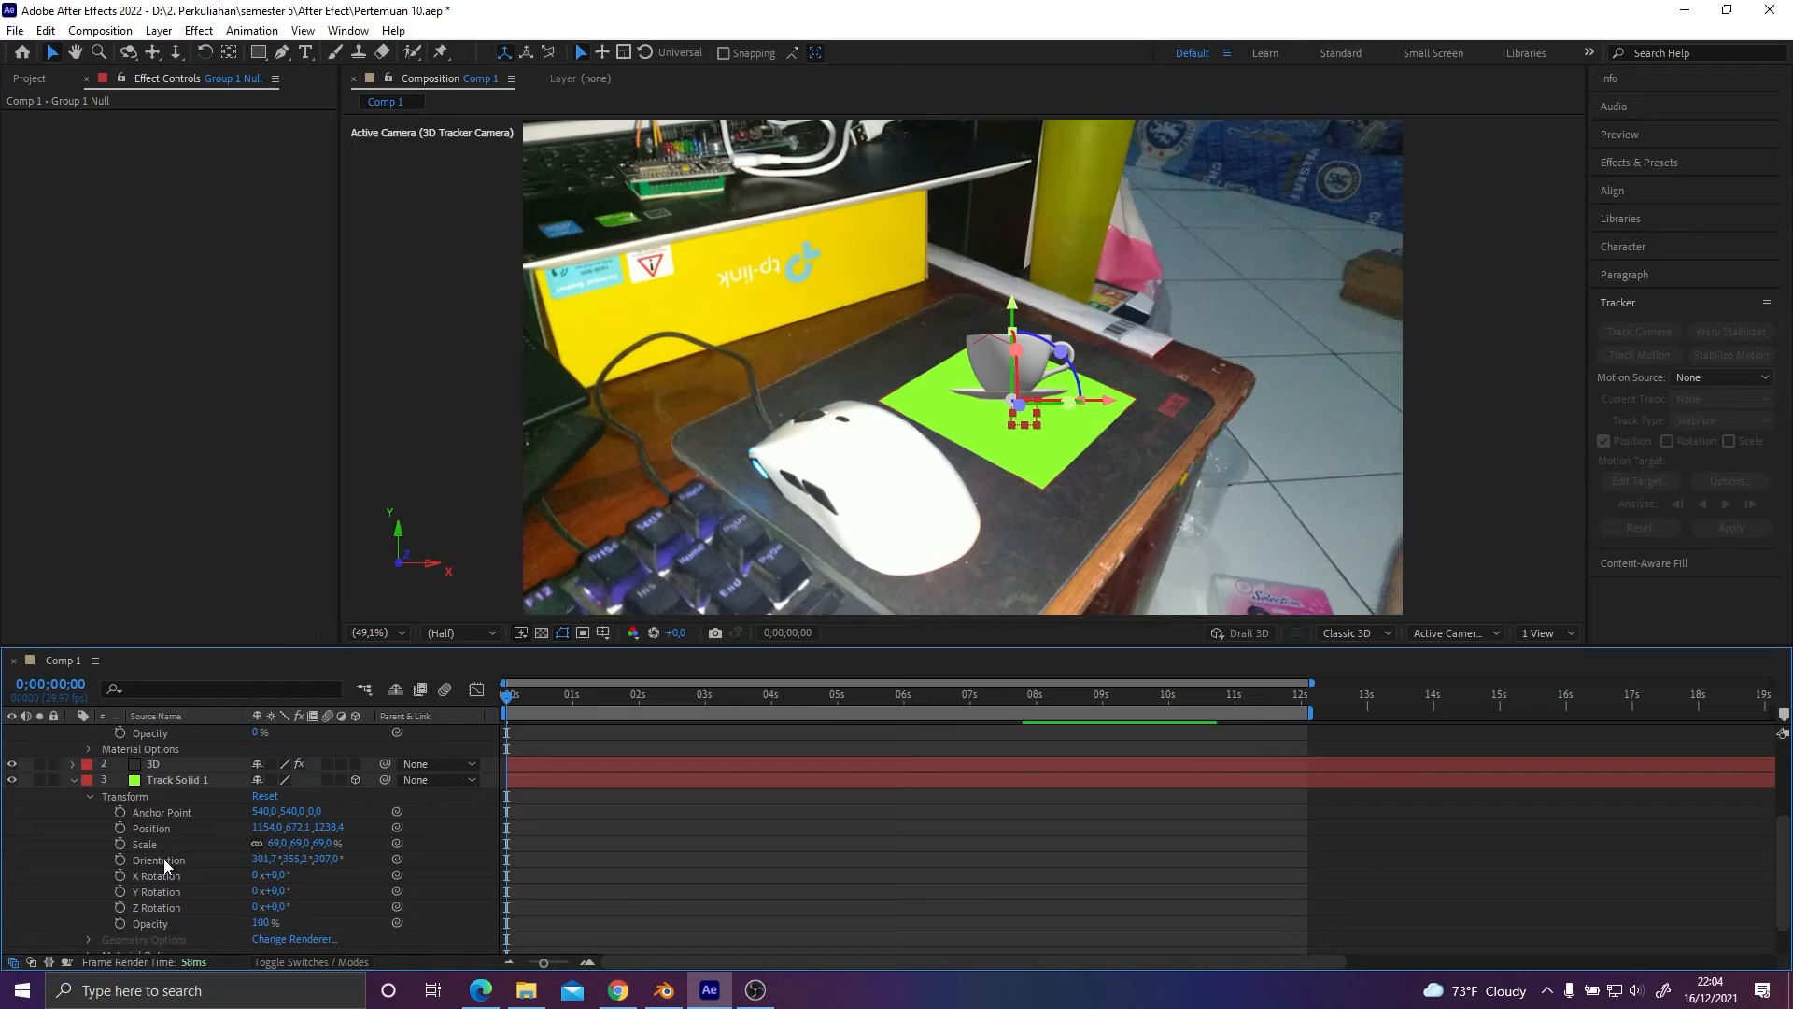
{"action": "left_click", "coordinate": [164, 859]}
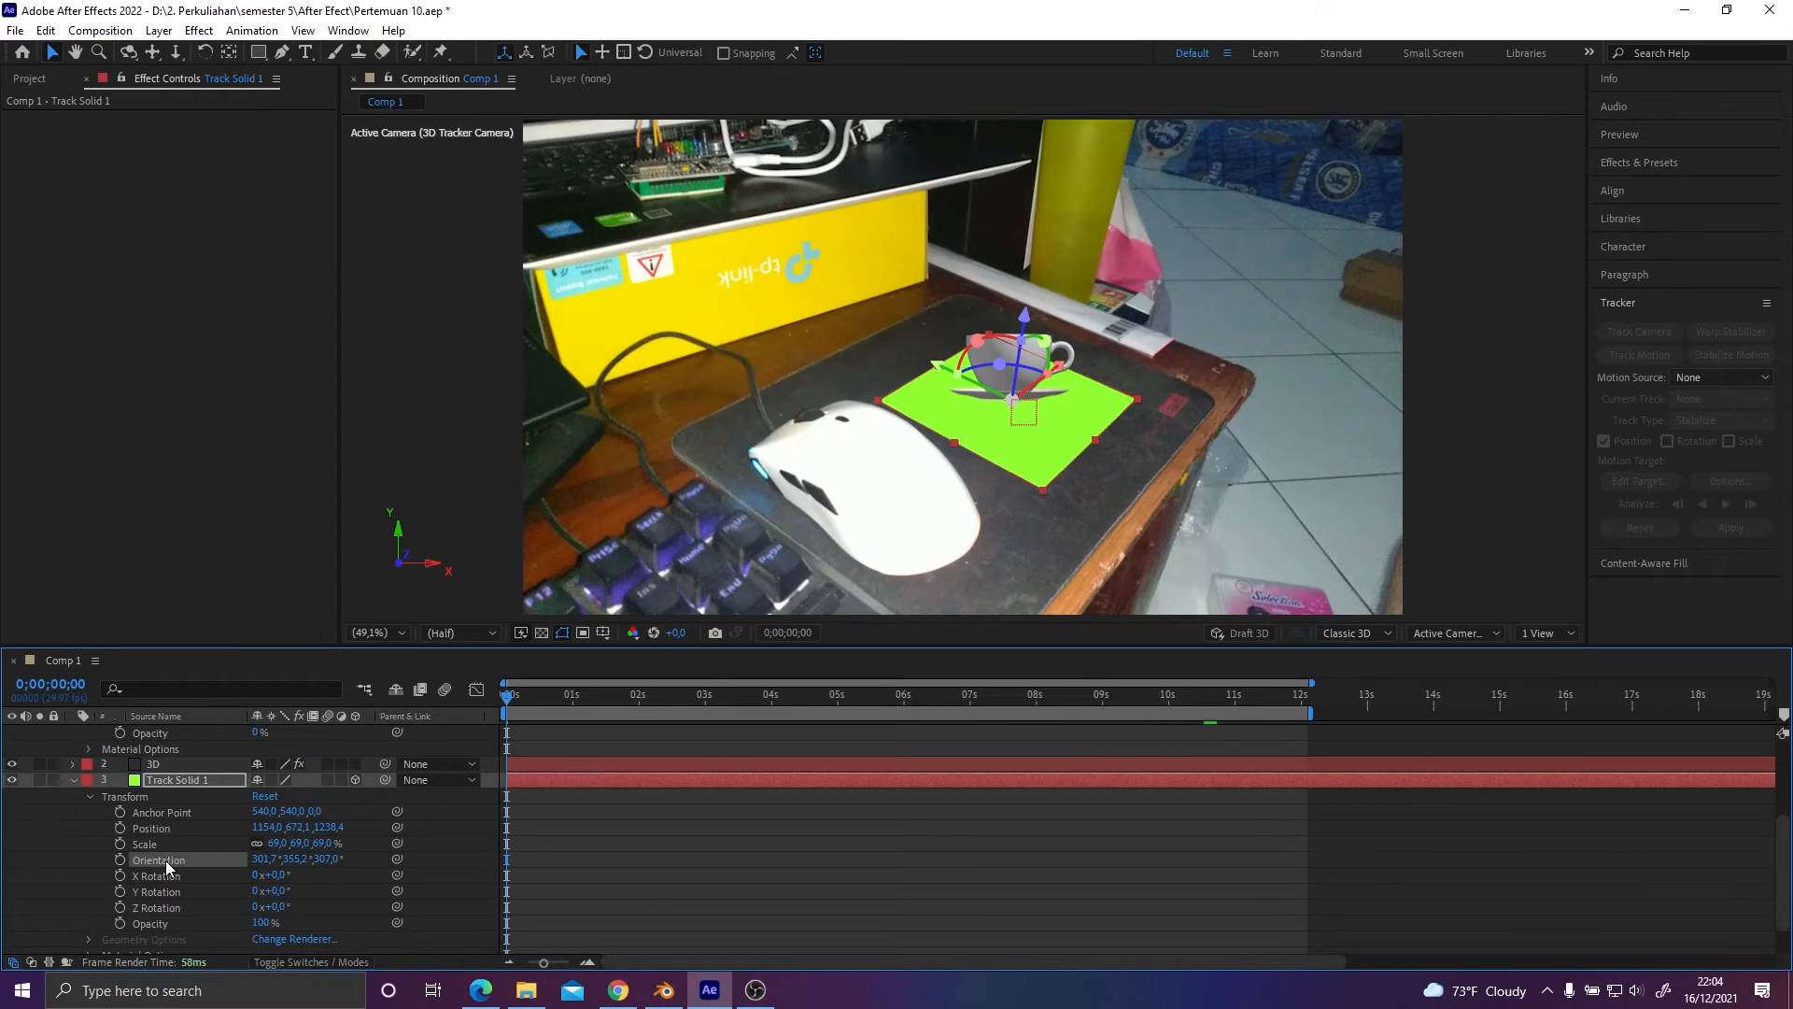
{"action": "scroll", "coordinate": [165, 860], "scroll_direction": "up", "scroll_amount": 3}
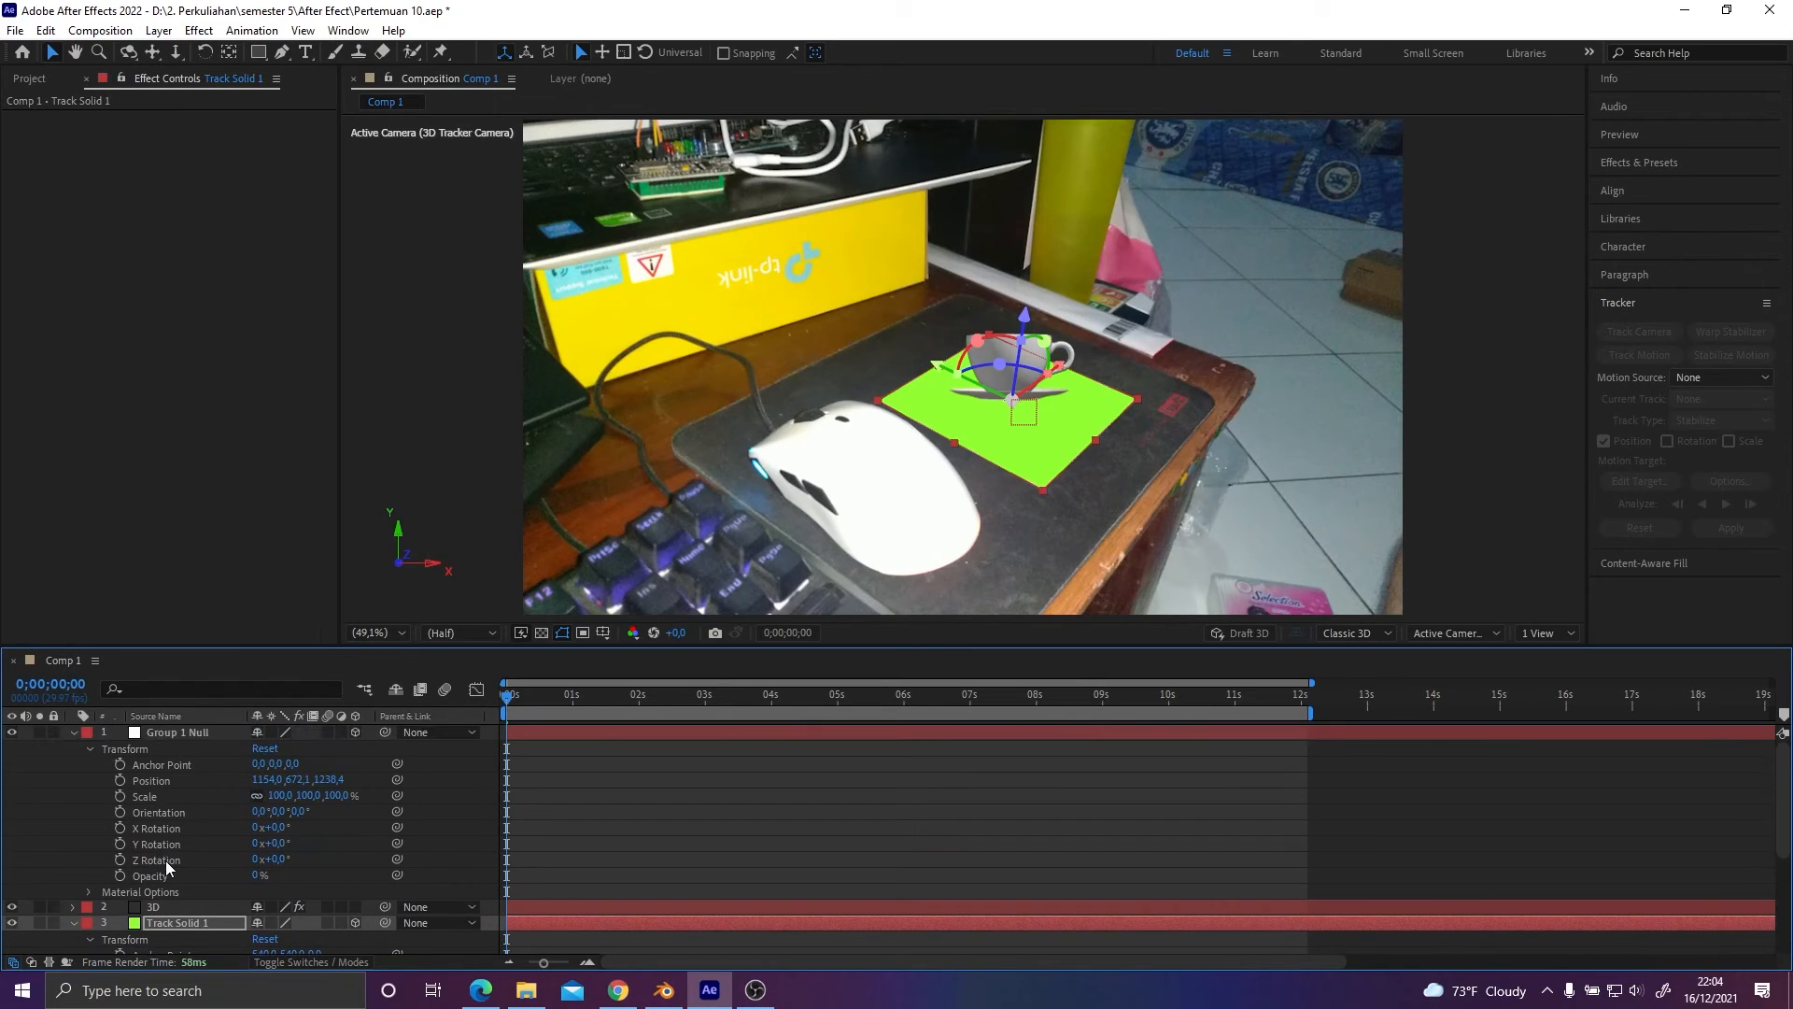
{"action": "left_click", "coordinate": [159, 812]}
{"action": "key", "text": "ctrl+v"}
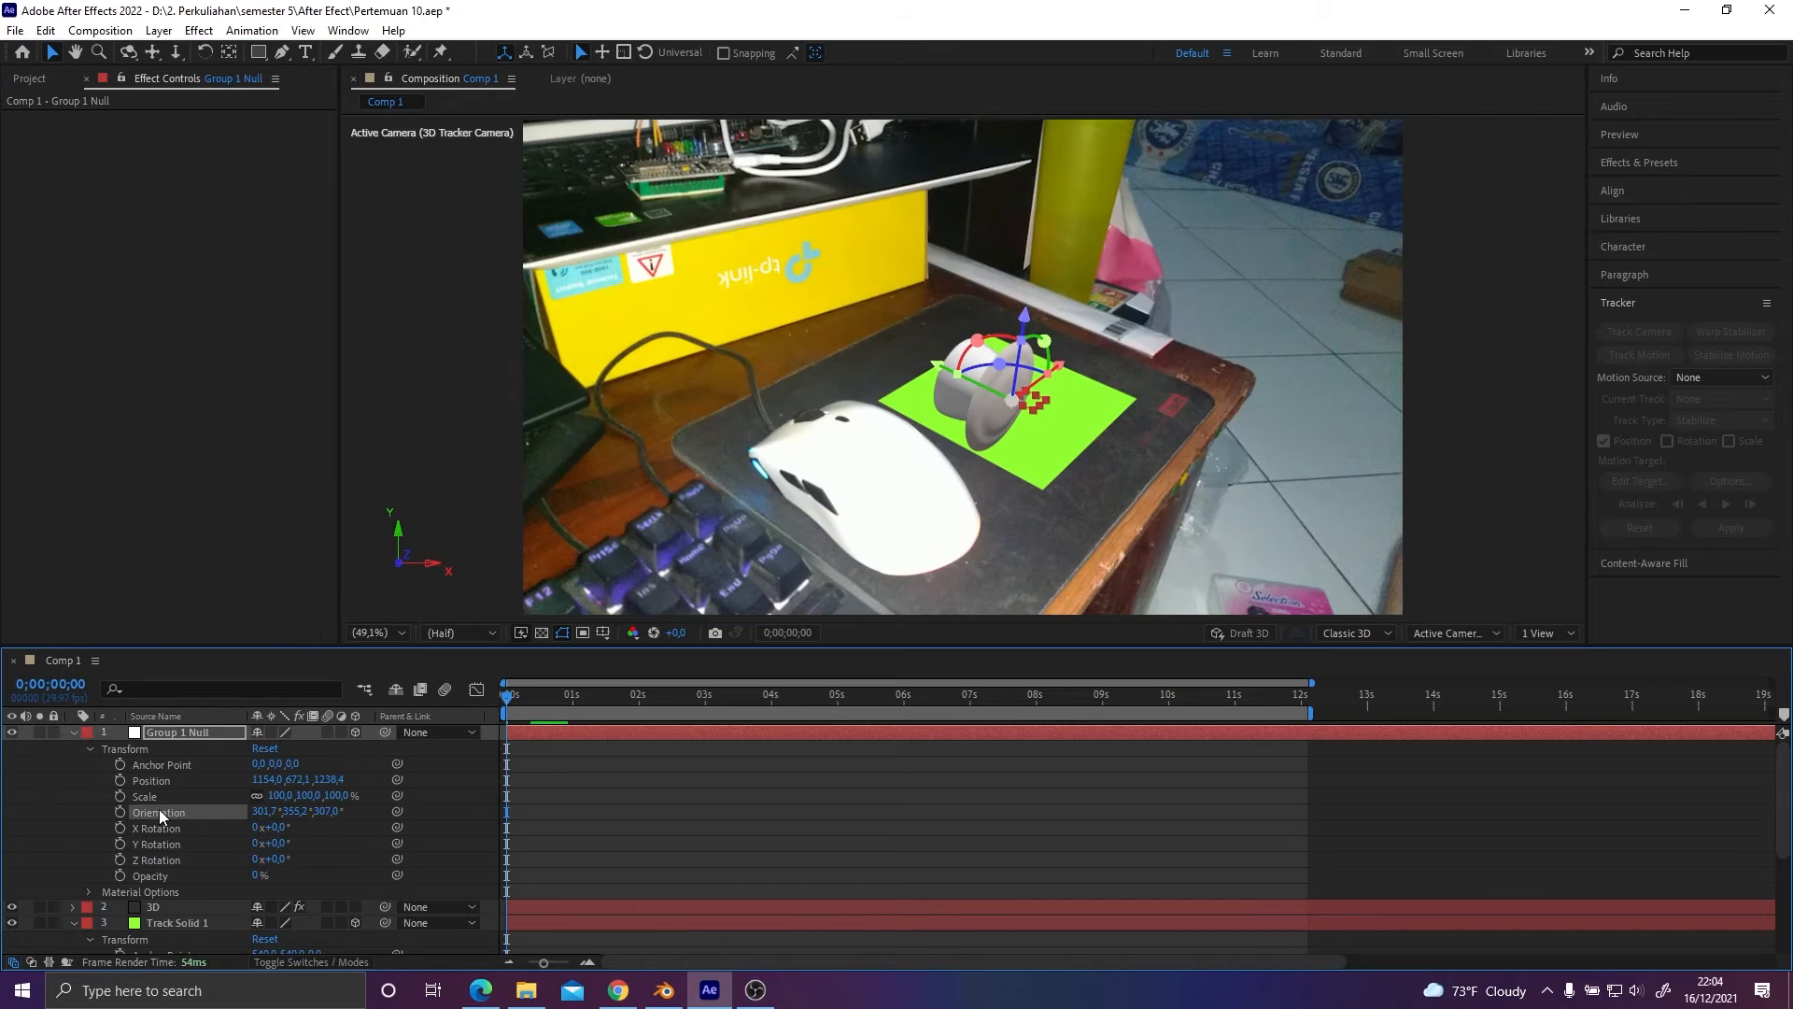
Collapse the Transform properties of Group 1 Null and Track Solid 1 in the timeline.
{"action": "scroll", "coordinate": [168, 860], "scroll_direction": "down", "scroll_amount": 2}
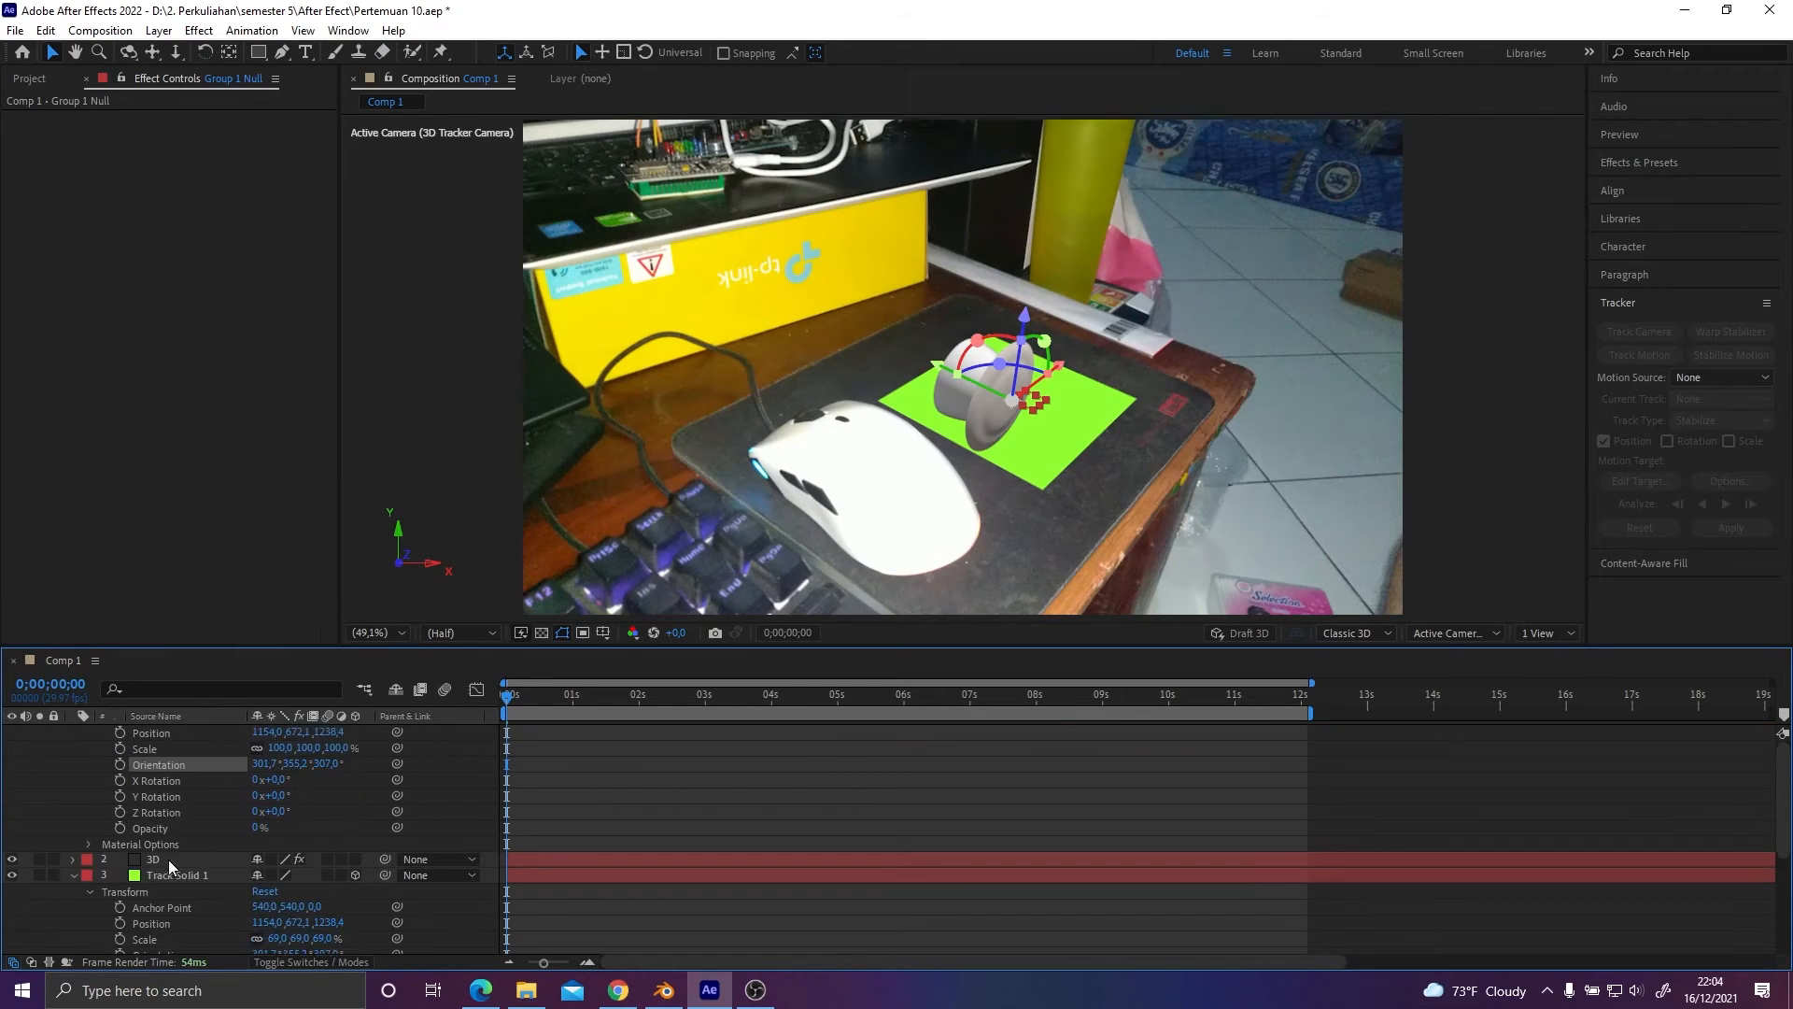
{"action": "scroll", "coordinate": [168, 860], "scroll_direction": "up", "scroll_amount": 1}
{"action": "scroll", "coordinate": [205, 792], "scroll_direction": "down", "scroll_amount": 3}
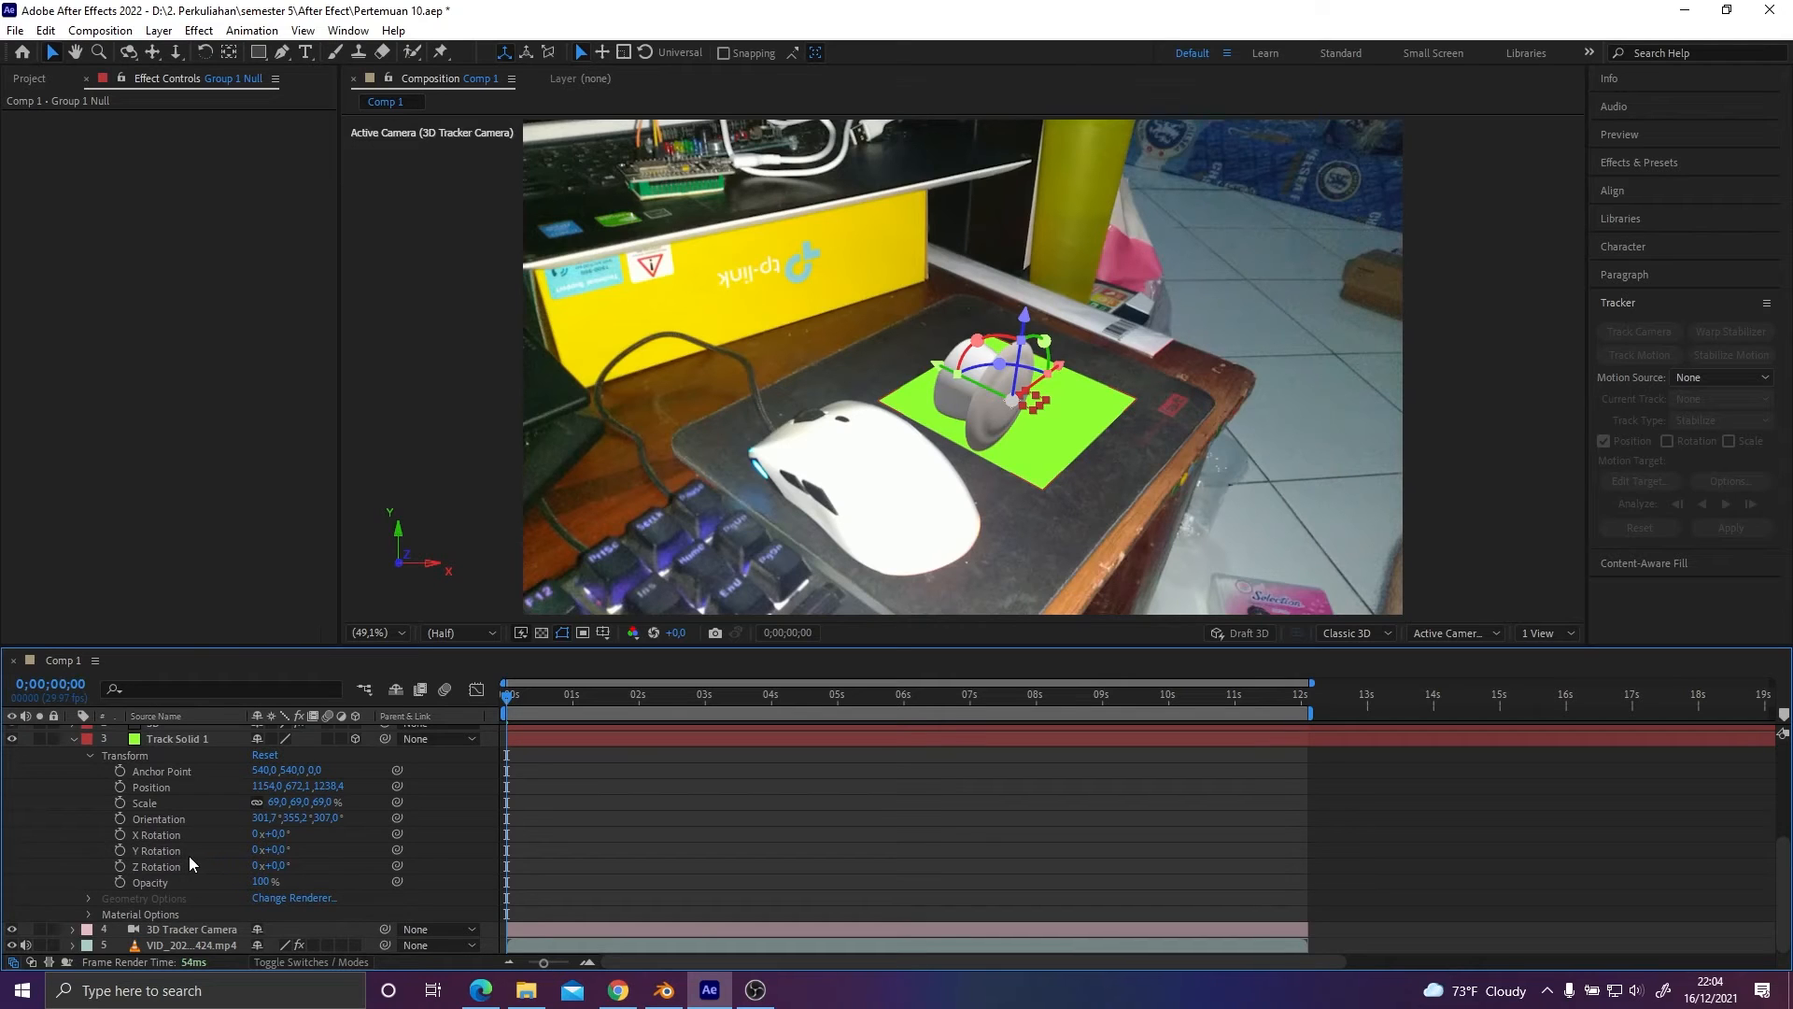
{"action": "scroll", "coordinate": [192, 858], "scroll_direction": "up", "scroll_amount": 3}
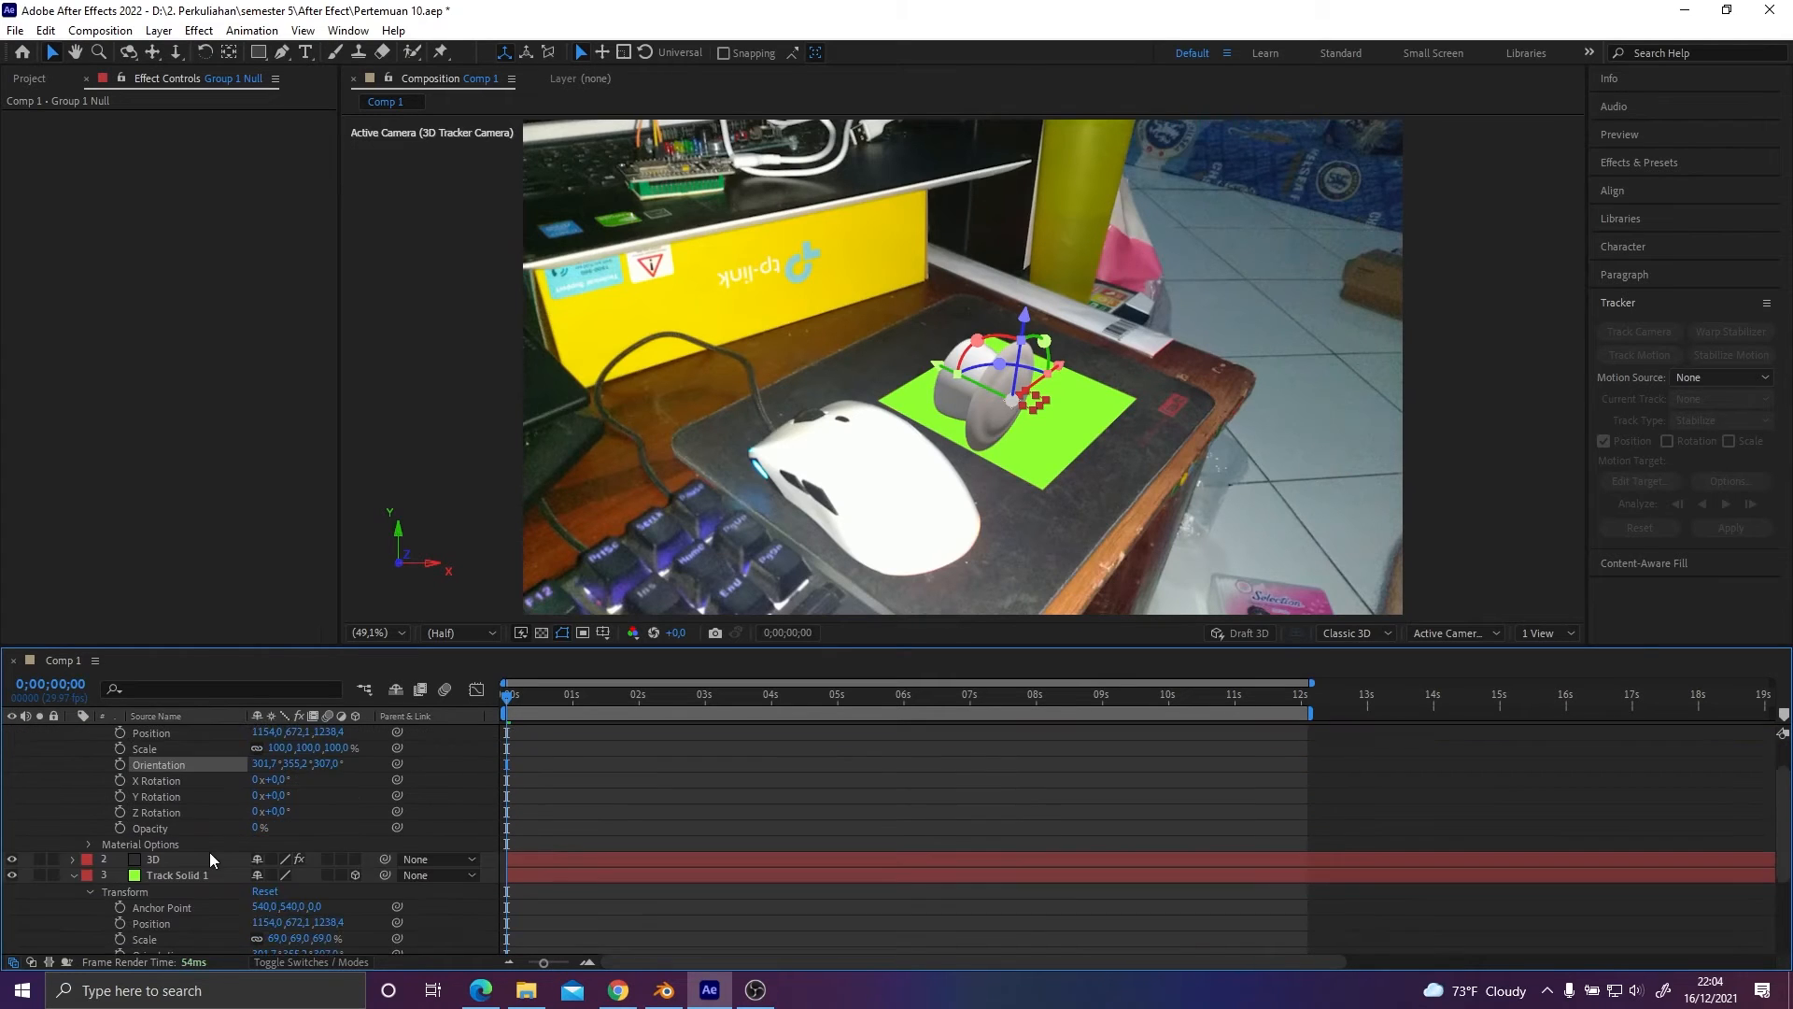
{"action": "scroll", "coordinate": [209, 852], "scroll_direction": "down", "scroll_amount": 3}
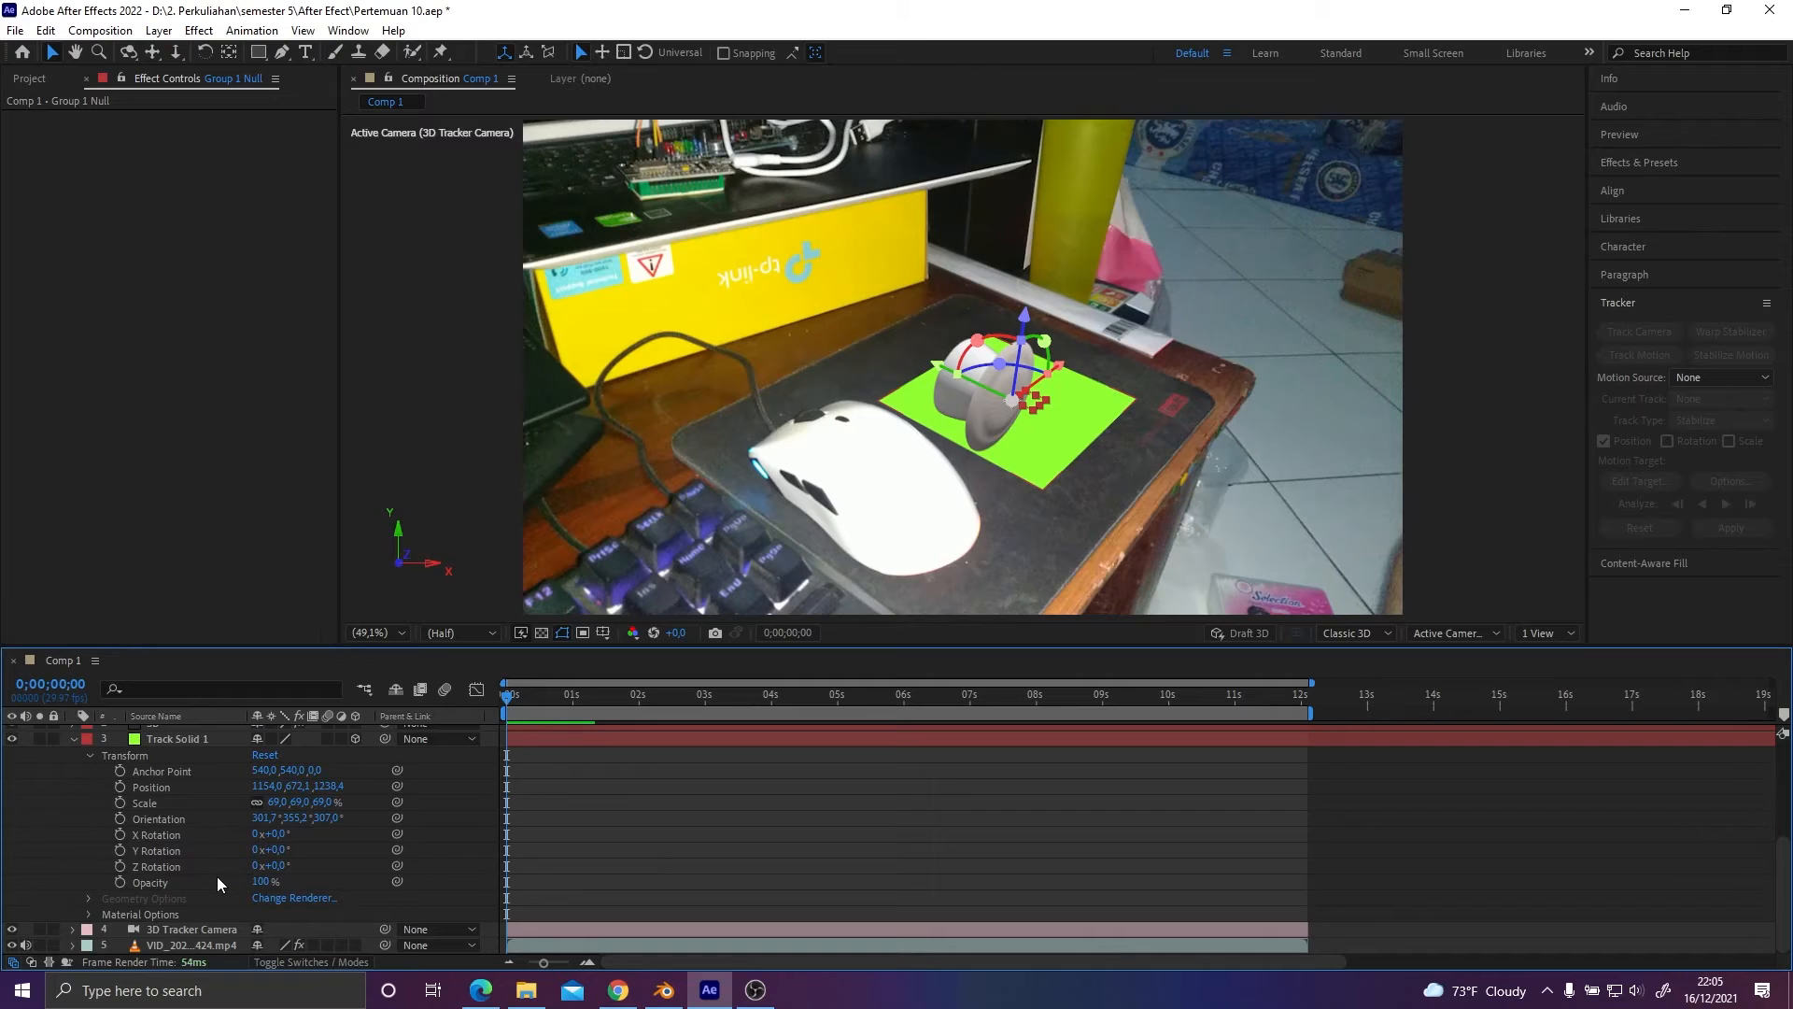
{"action": "scroll", "coordinate": [216, 876], "scroll_direction": "up", "scroll_amount": 5}
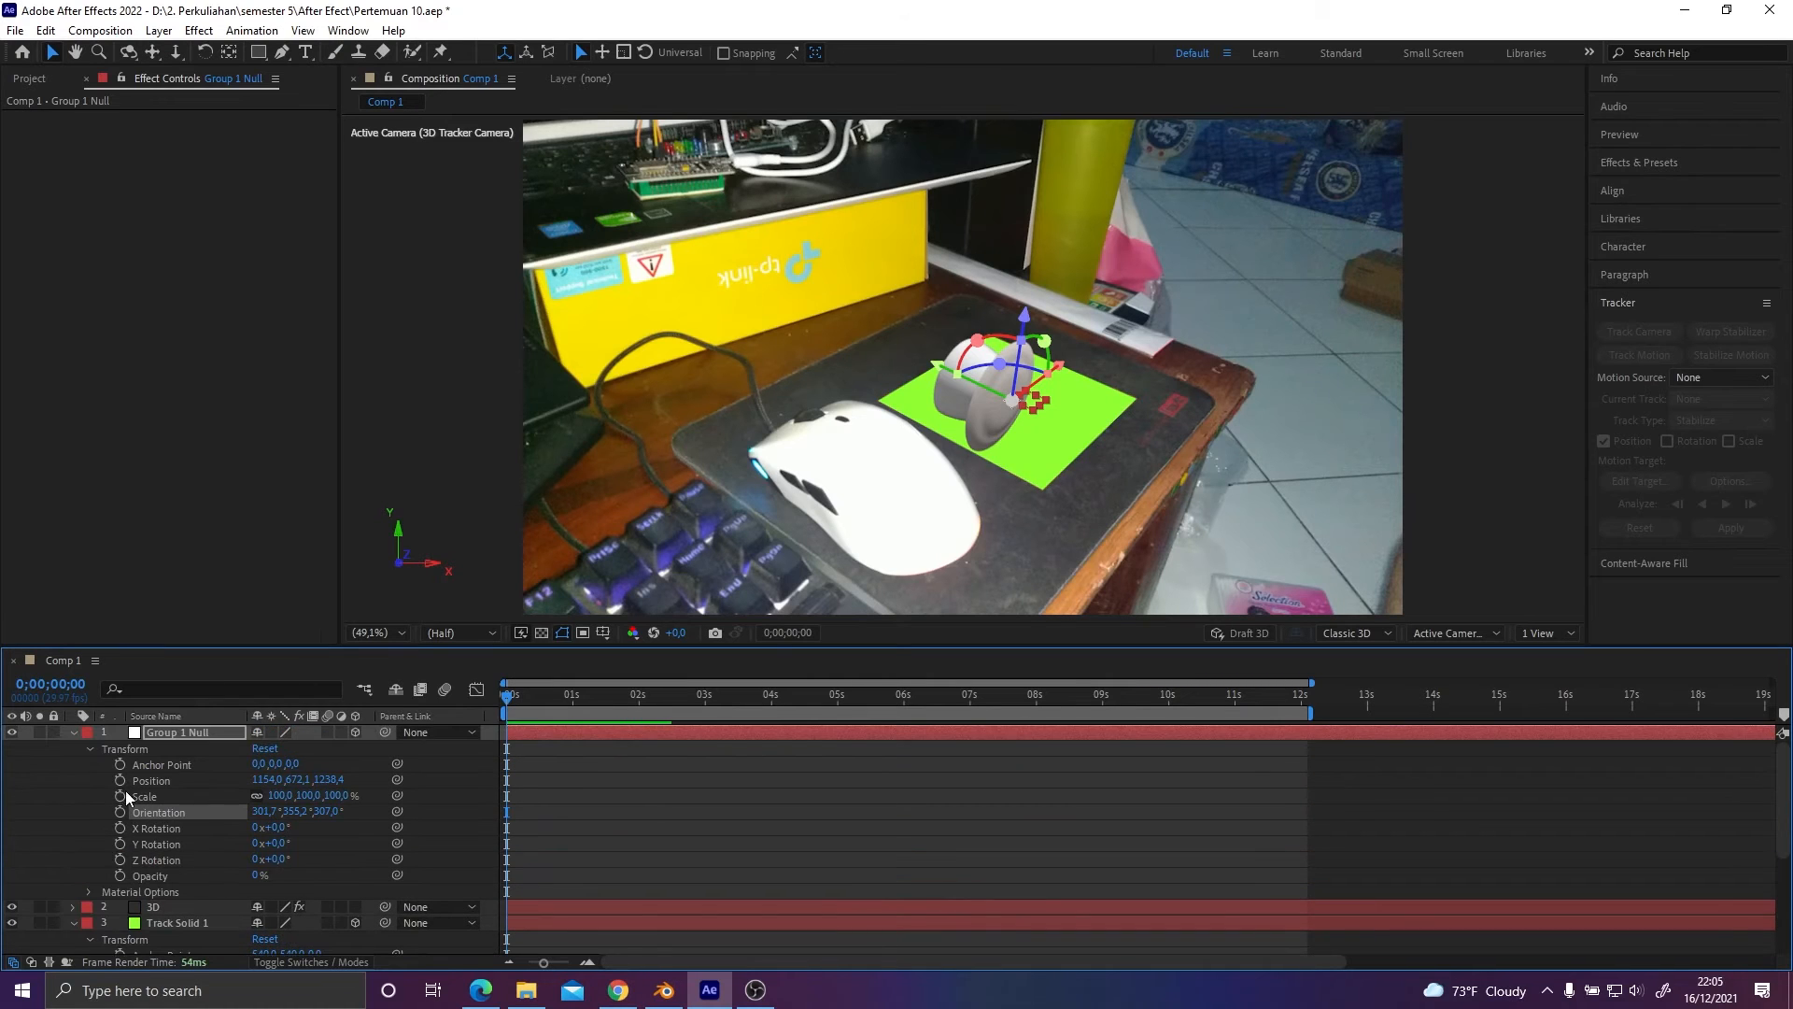
{"action": "left_click", "coordinate": [90, 749]}
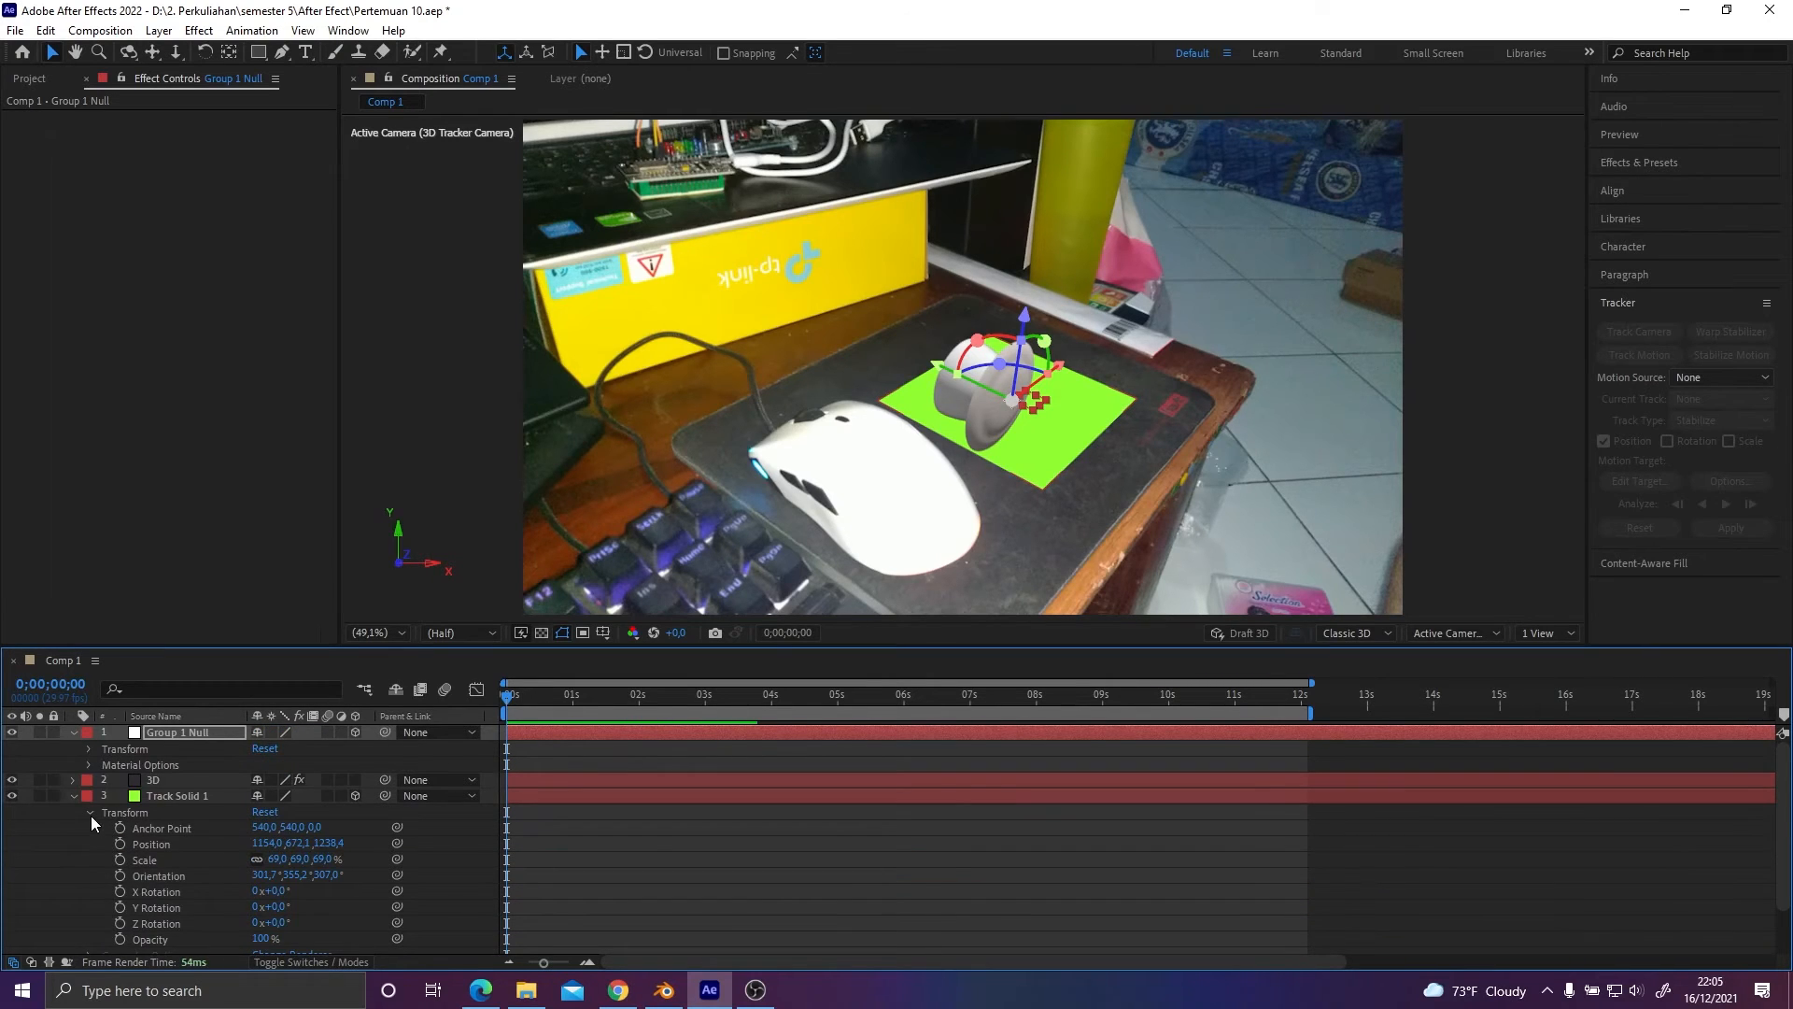
{"action": "left_click", "coordinate": [91, 813]}
In the 3D layer's Element effect, set Group 1's particle X rotation to 90° and particle size to 12.80.
{"action": "left_click", "coordinate": [171, 779]}
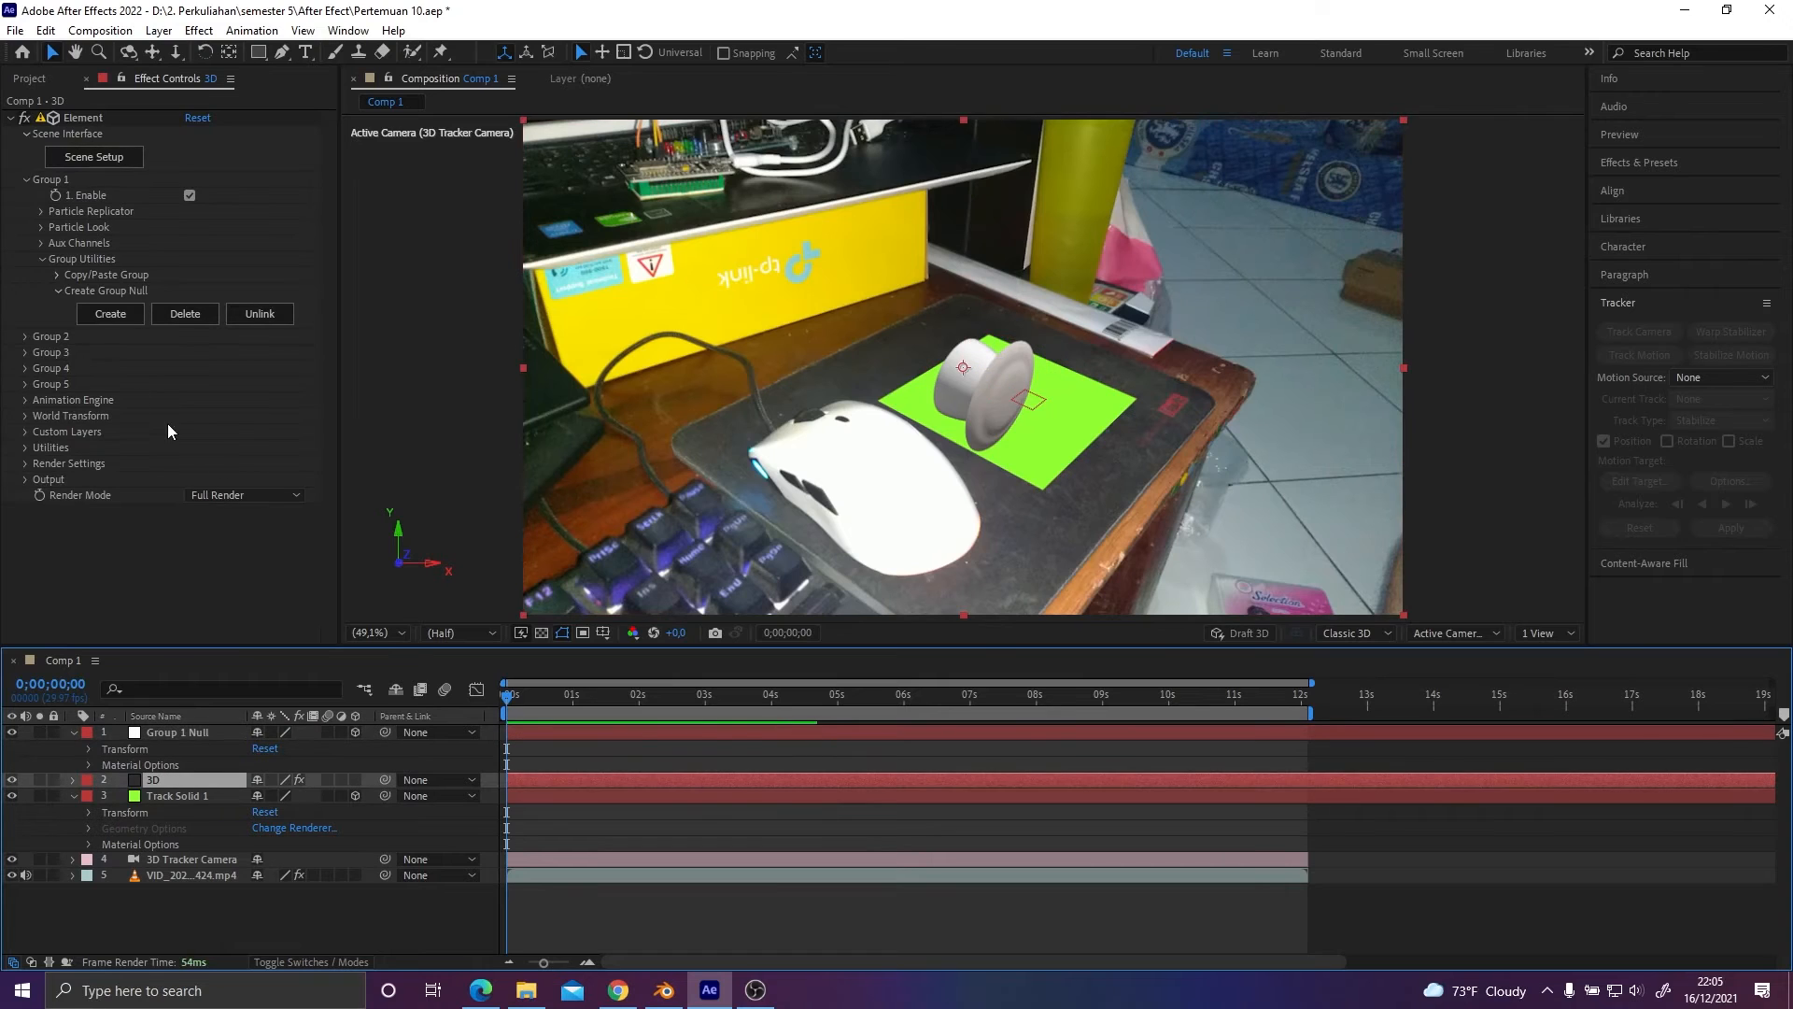
{"action": "left_click", "coordinate": [43, 230]}
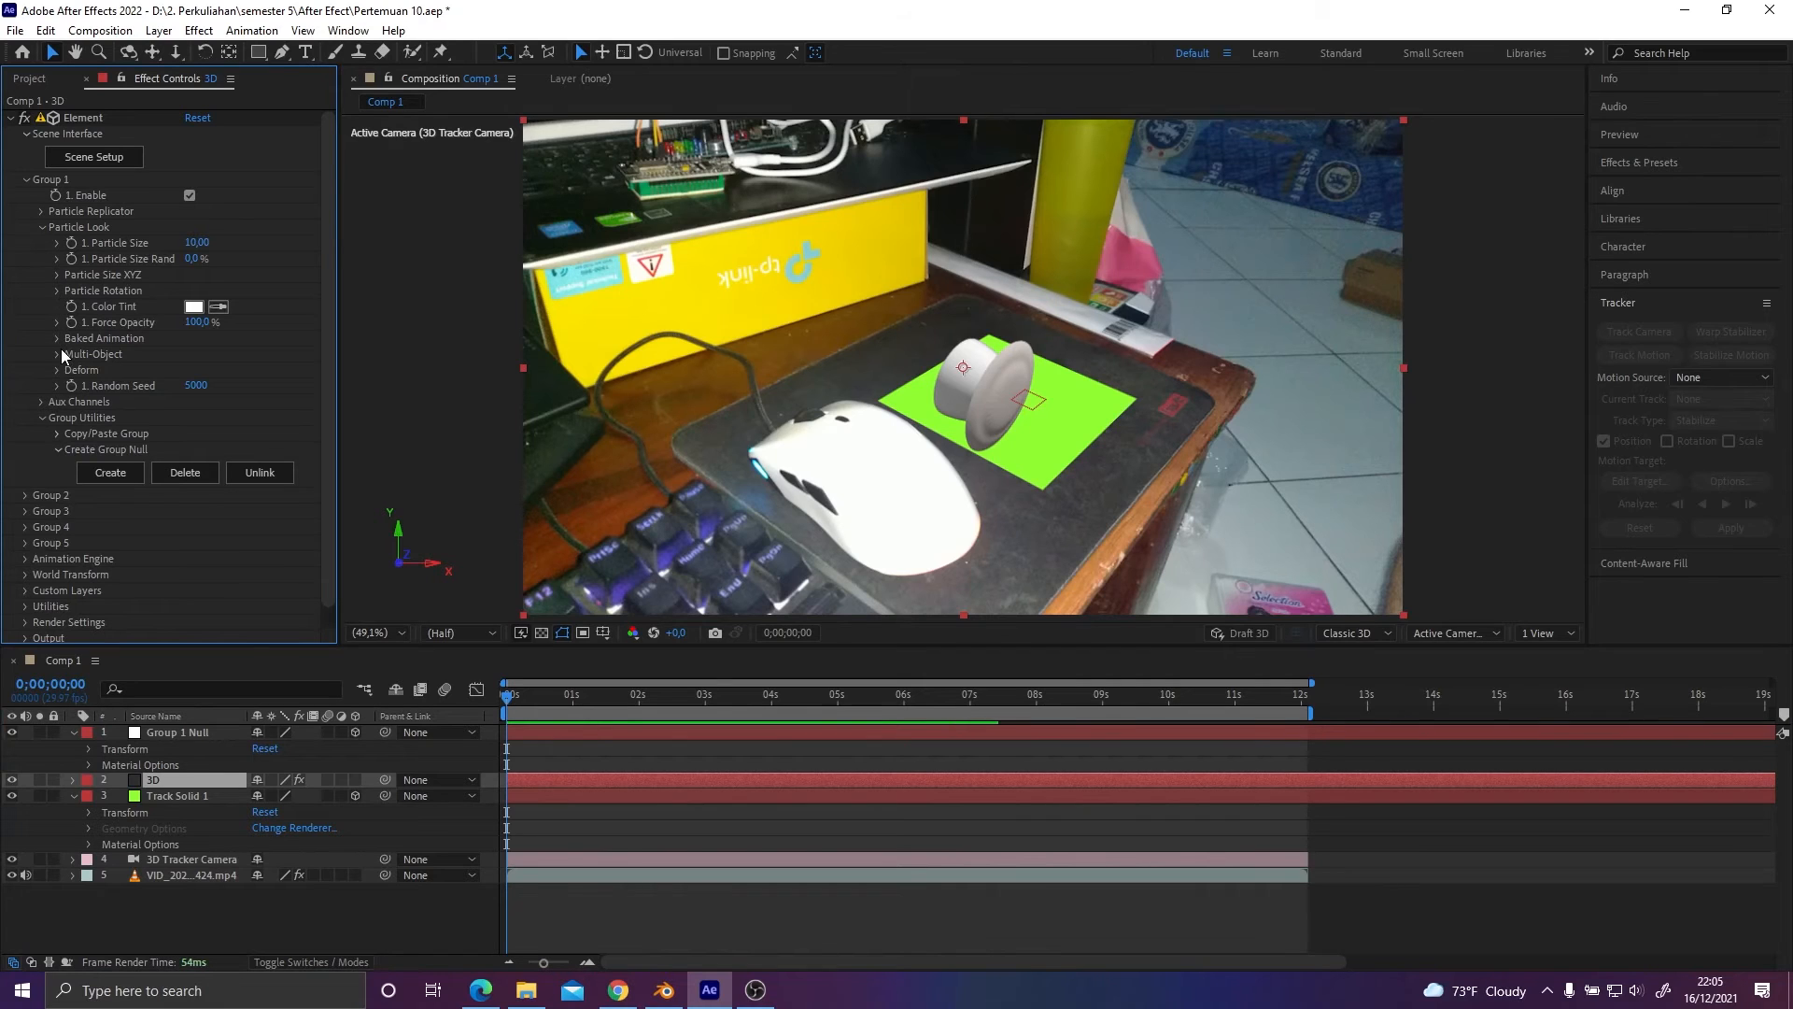
{"action": "left_click", "coordinate": [57, 292]}
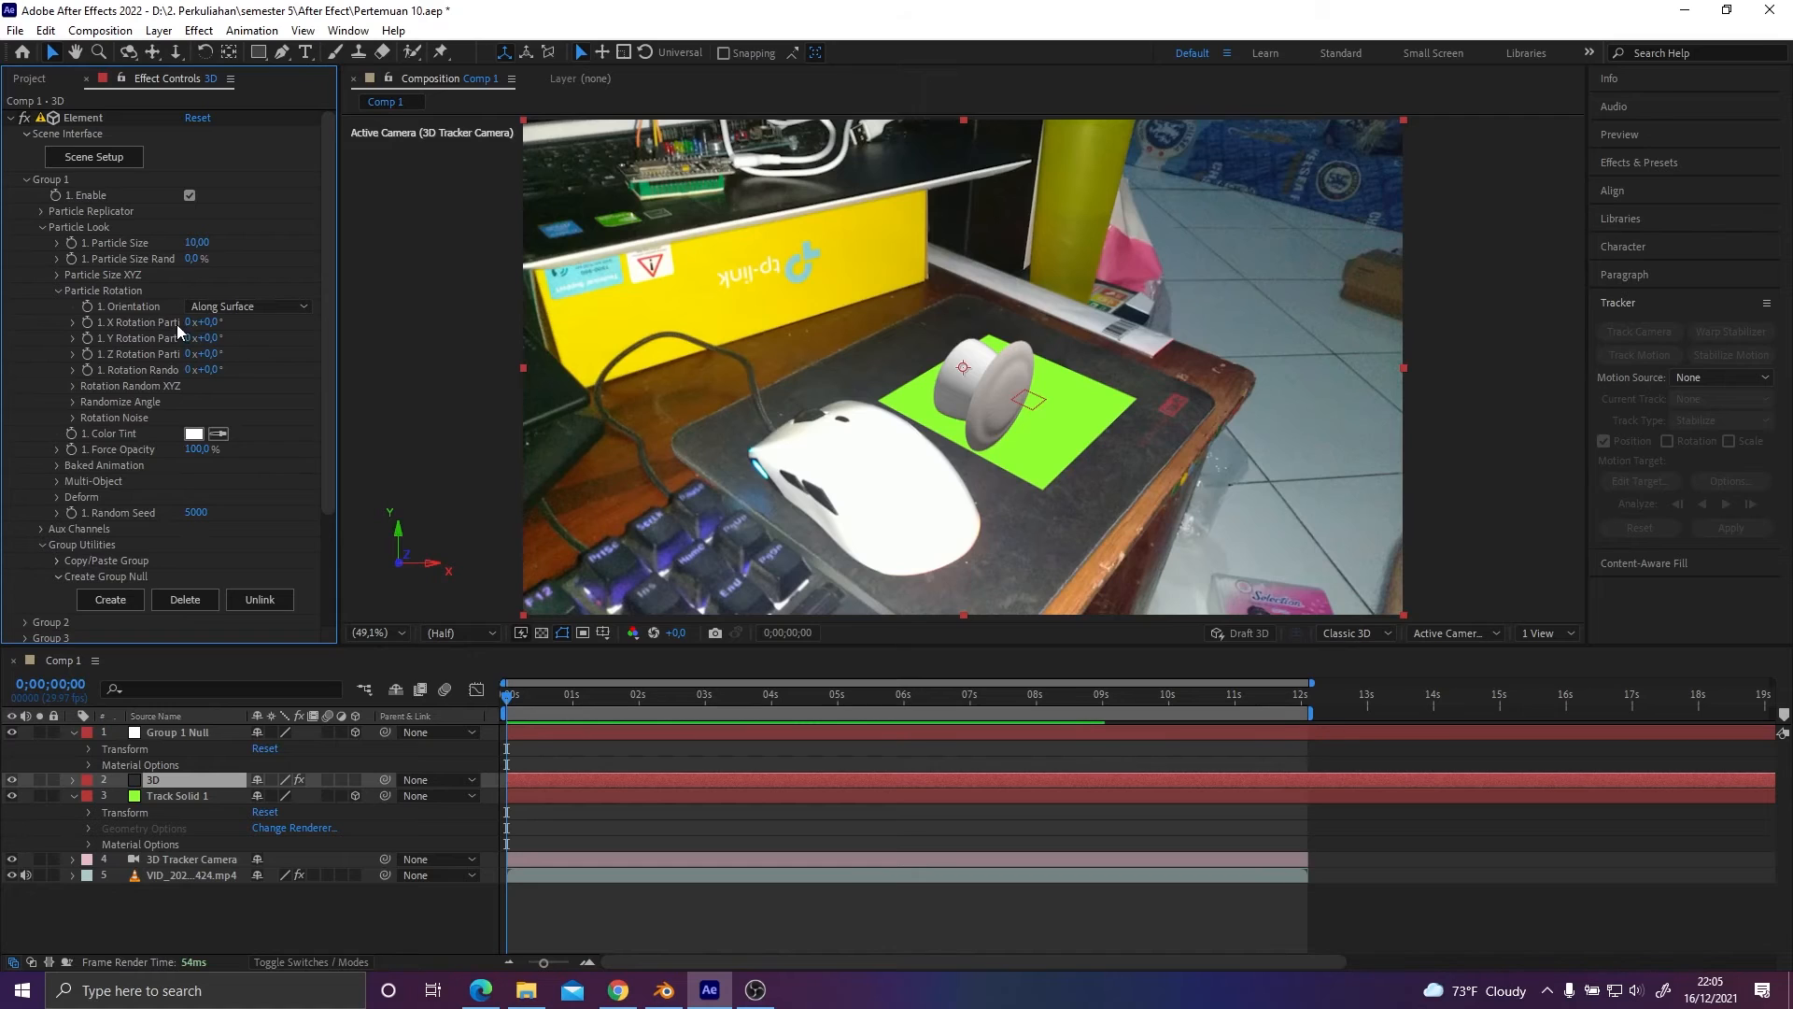
{"action": "left_click", "coordinate": [205, 322]}
{"action": "key", "text": "Return"}
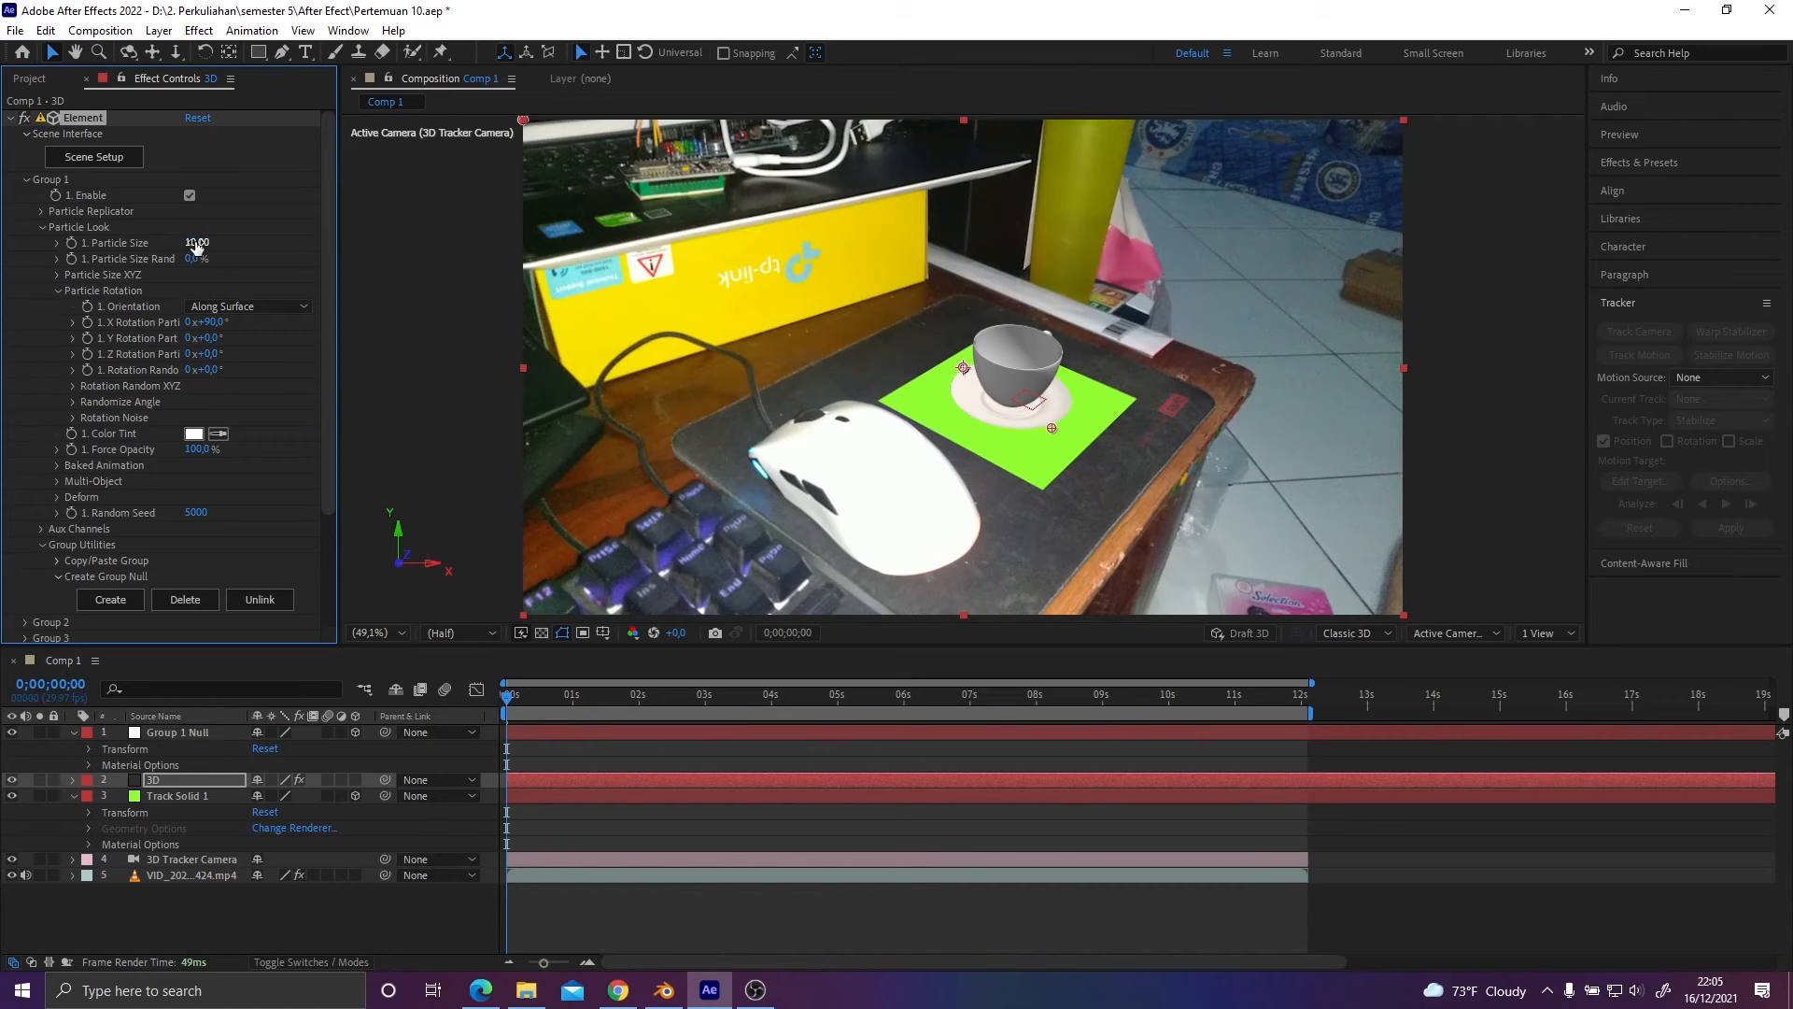
{"action": "left_click_drag", "start_coordinate": [196, 245], "coordinate": [213, 241]}
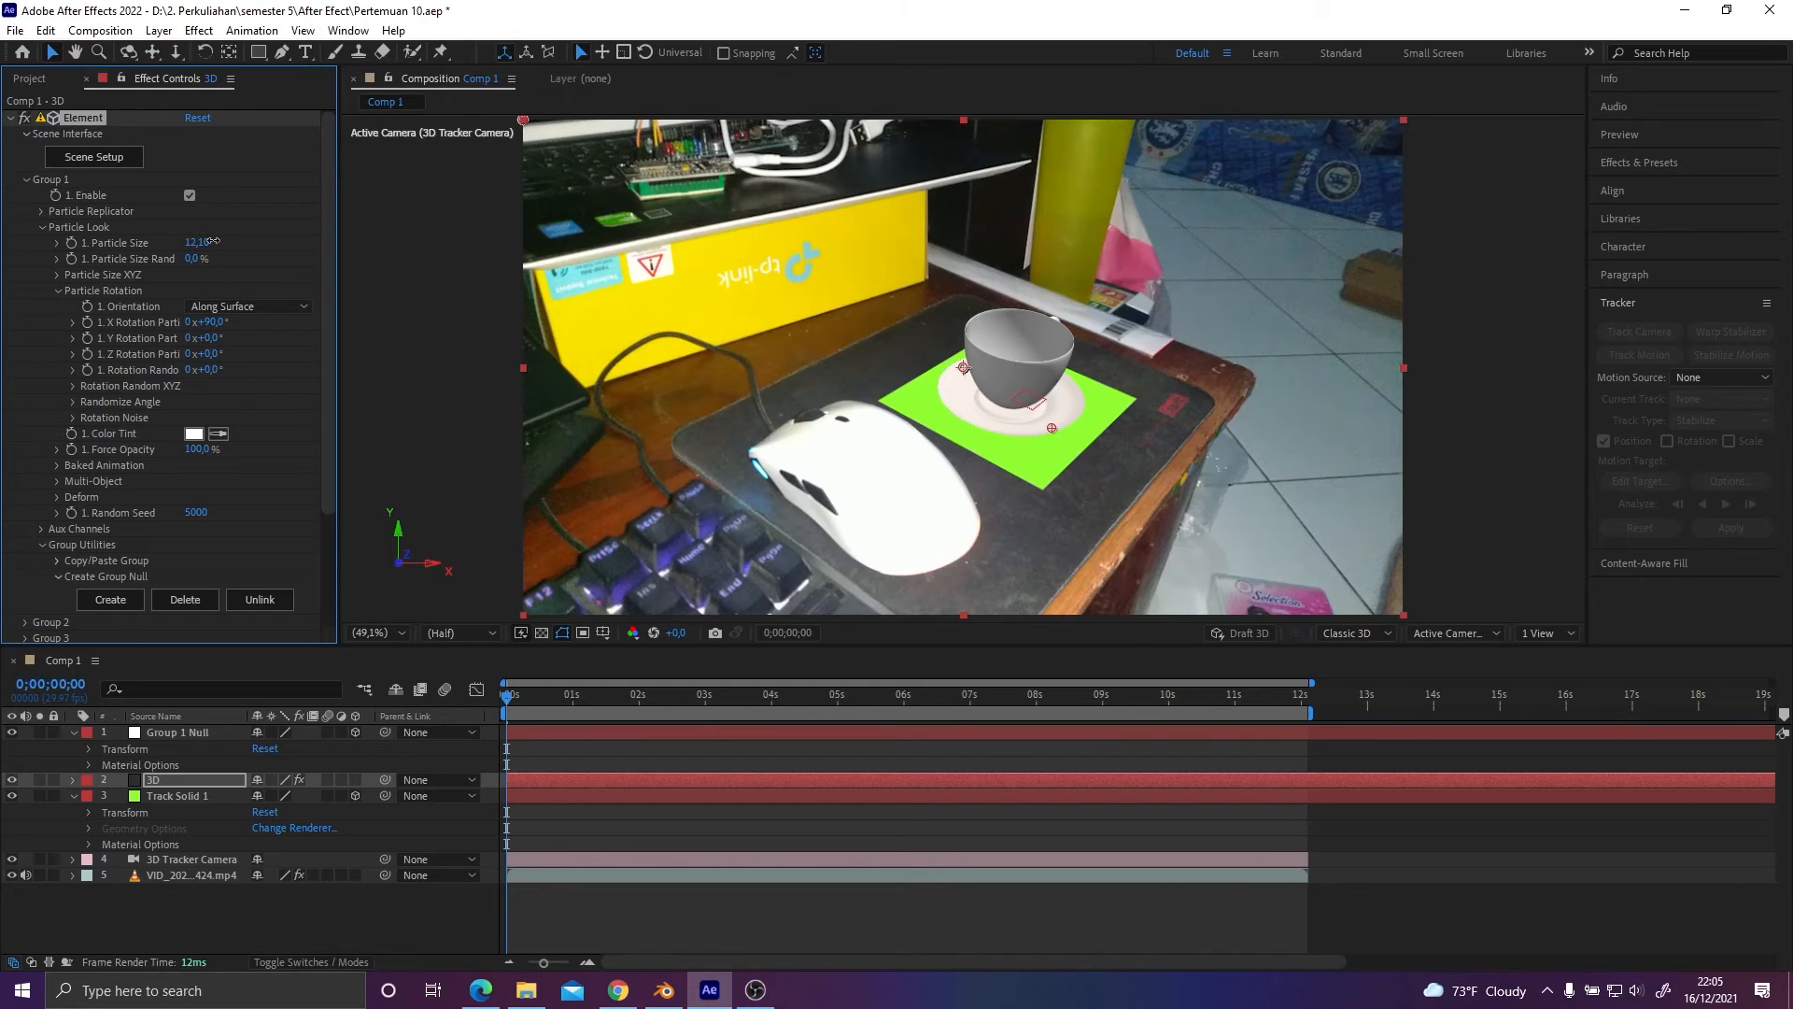
{"action": "left_click_drag", "start_coordinate": [213, 241], "coordinate": [218, 240]}
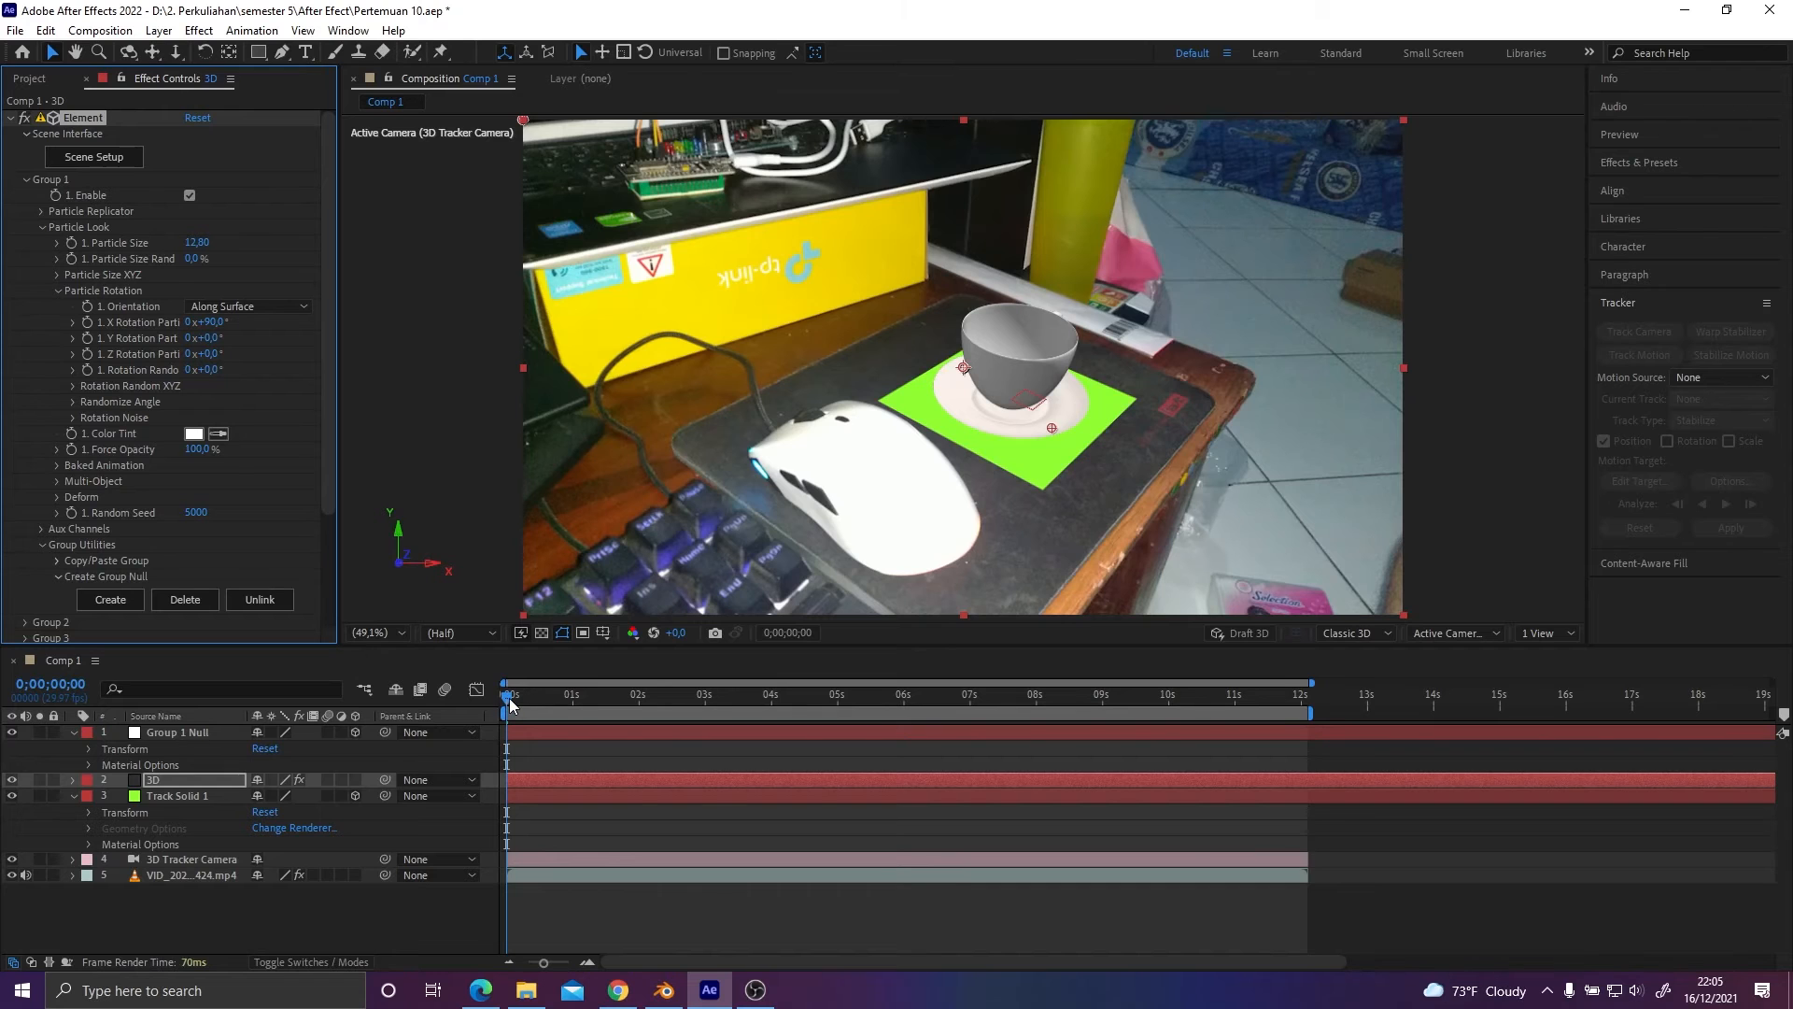
Hide Track Solid 1, collapse the open layers, and play the composition from the start.
{"action": "mouse_move", "coordinate": [510, 703]}
{"action": "left_mouse_down"}
{"action": "mouse_move", "coordinate": [882, 720]}
{"action": "mouse_move", "coordinate": [493, 707]}
{"action": "left_mouse_up"}
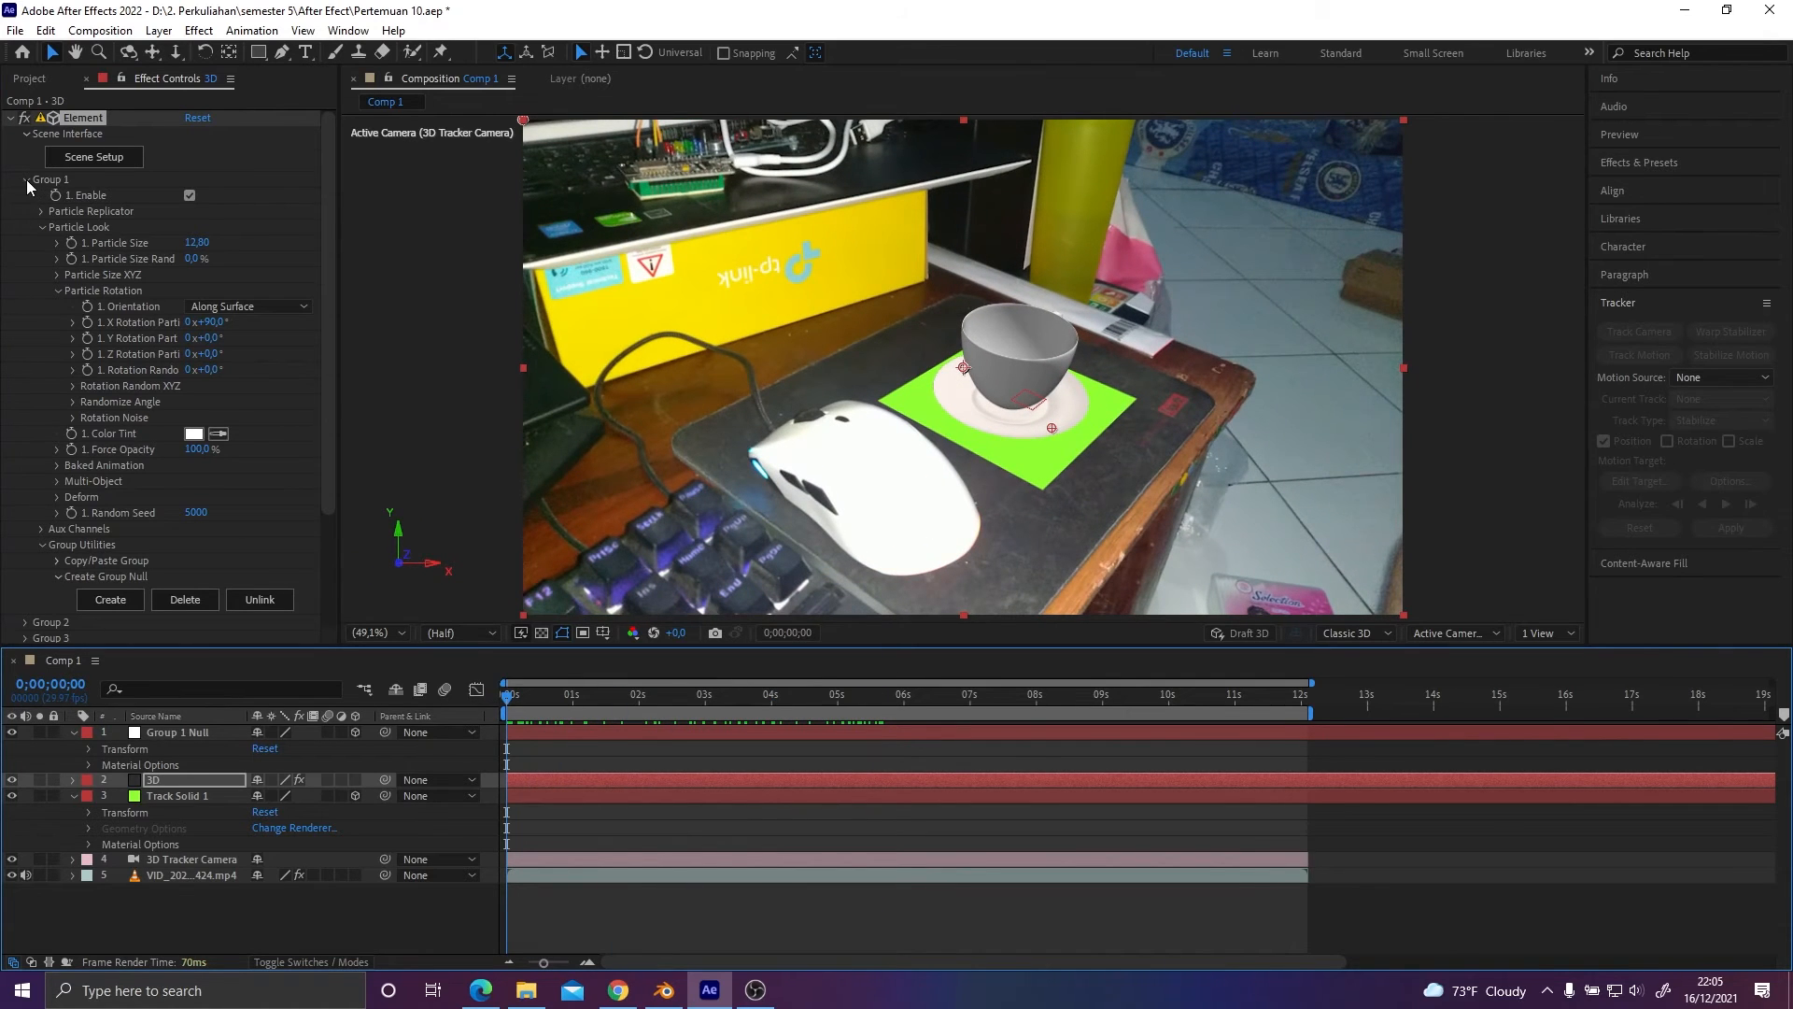
{"action": "left_click", "coordinate": [75, 733]}
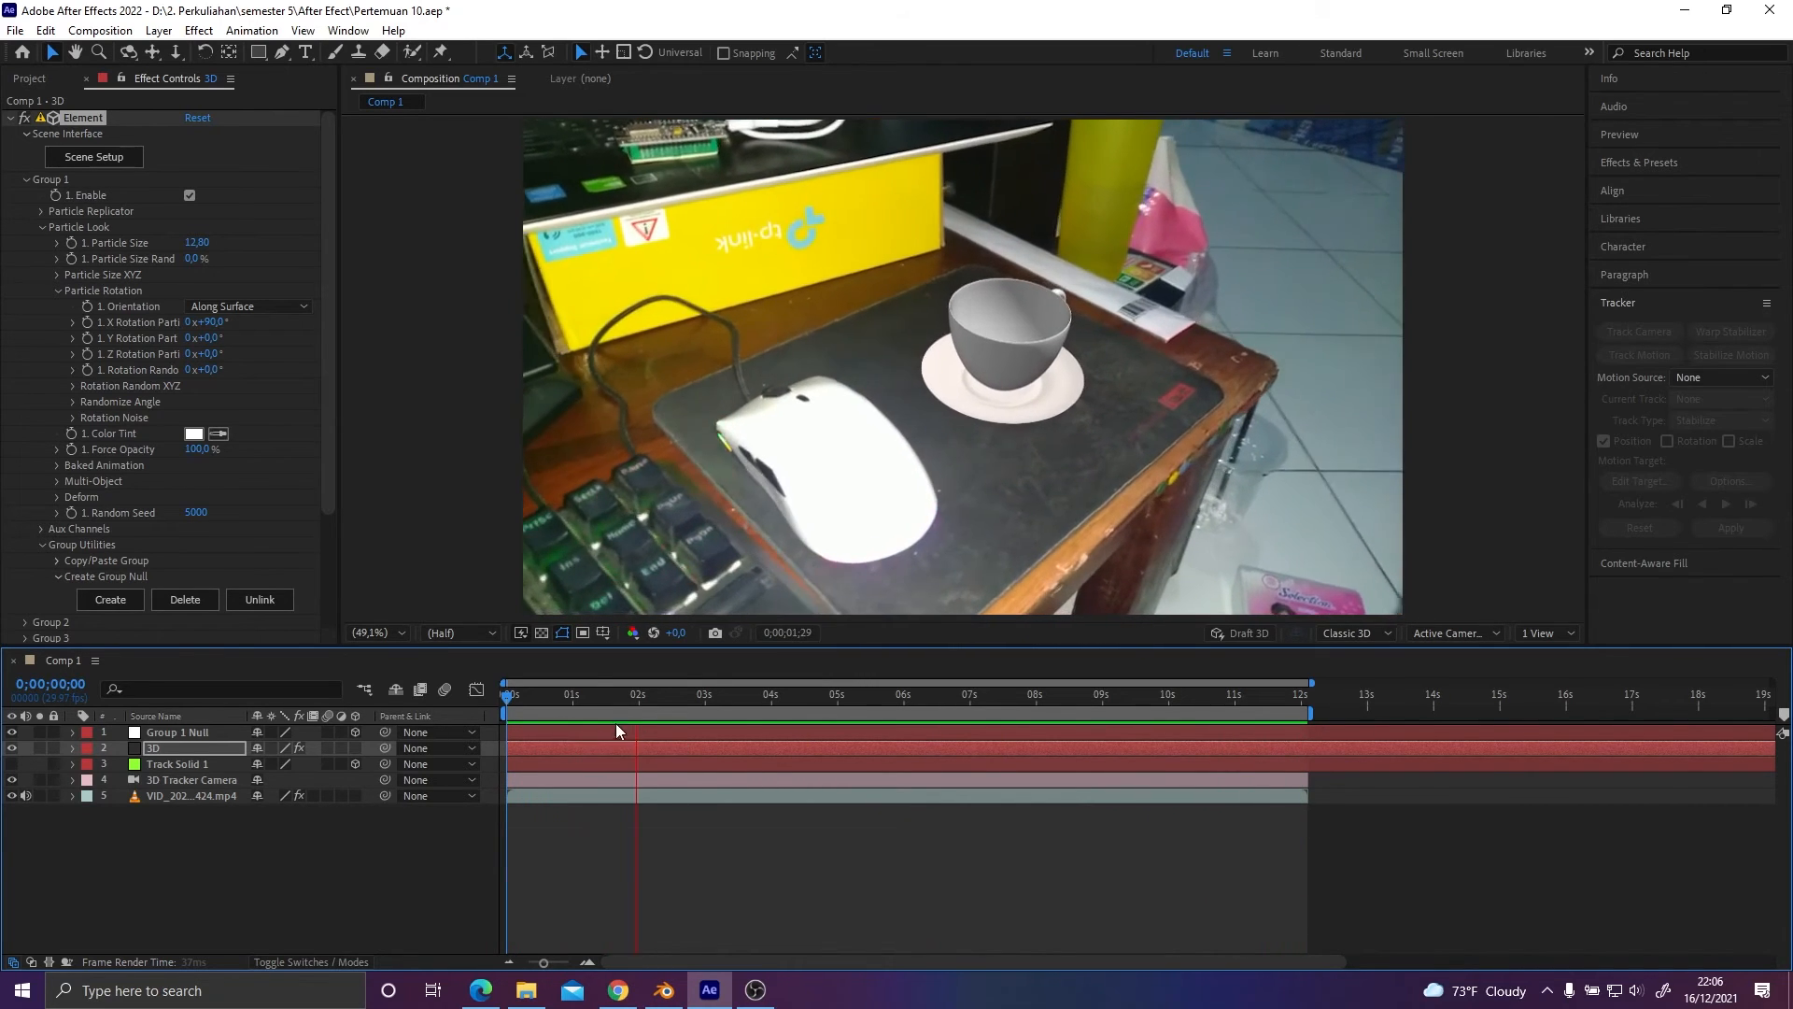
{"action": "key", "text": "space"}
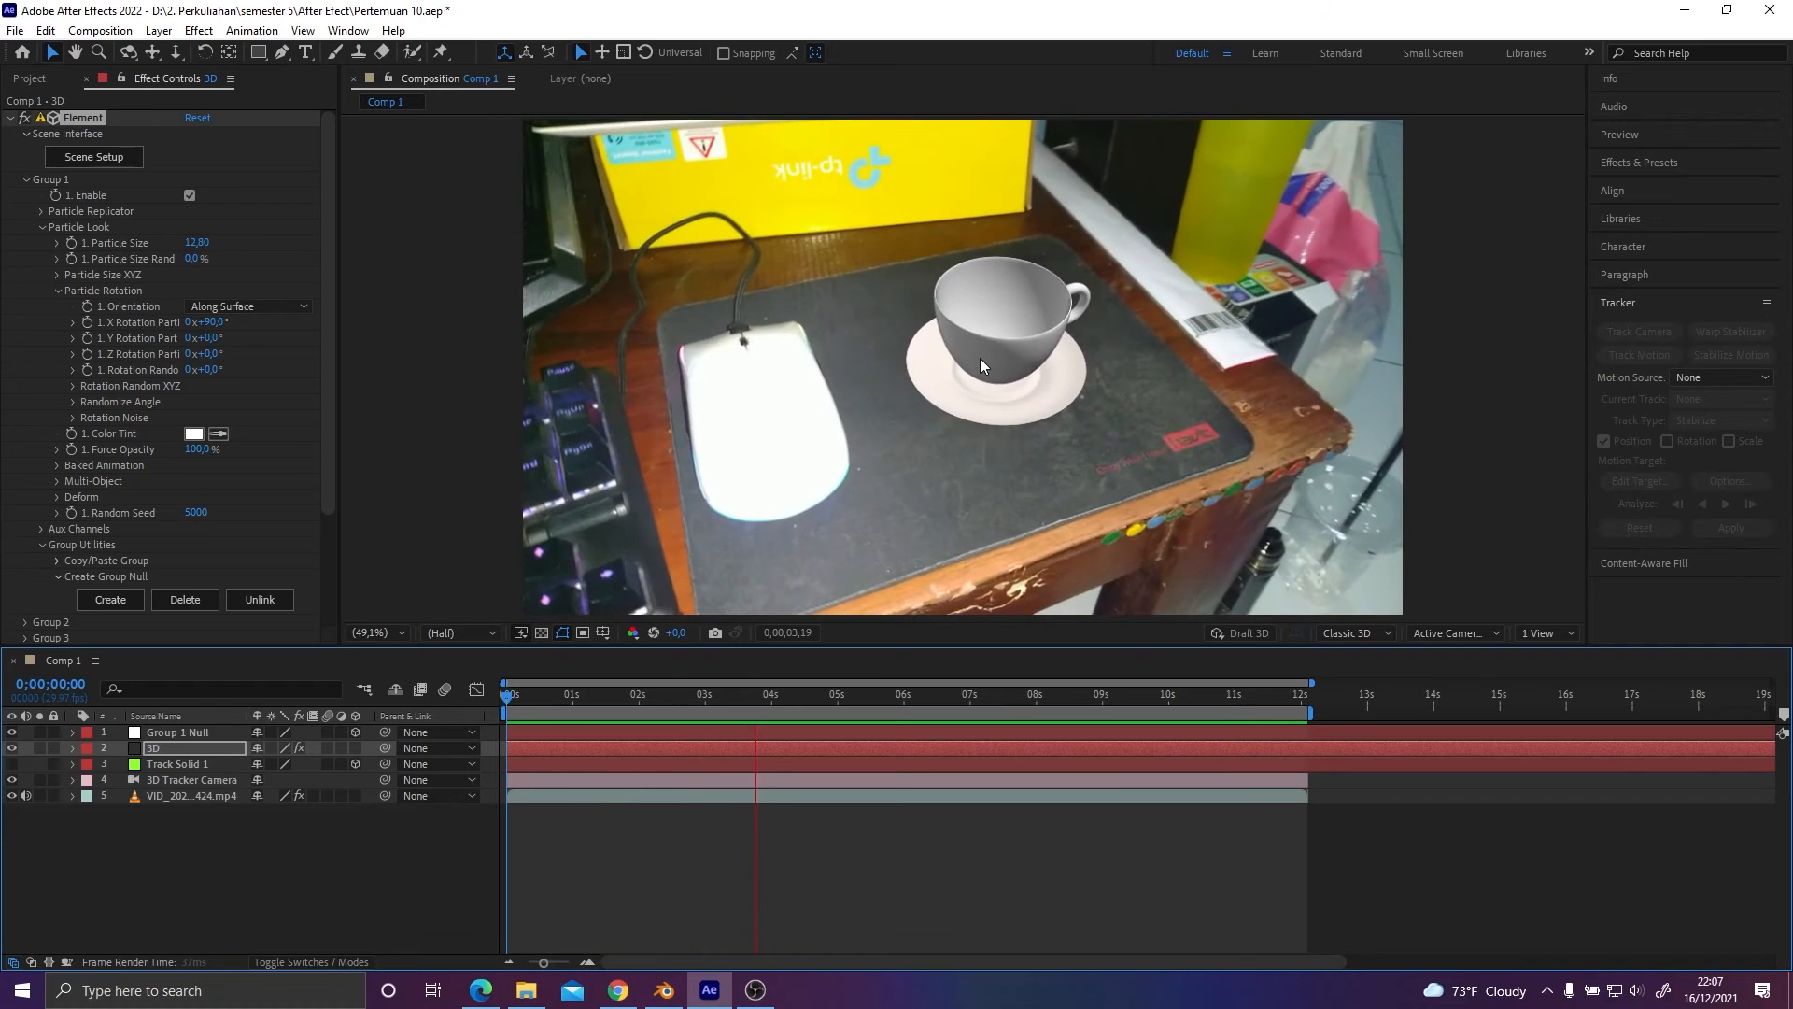
Scrub through the composition to check how the cup sits on the mouse pad, and return to the start.
{"action": "left_click", "coordinate": [183, 797]}
{"action": "left_click", "coordinate": [61, 119]}
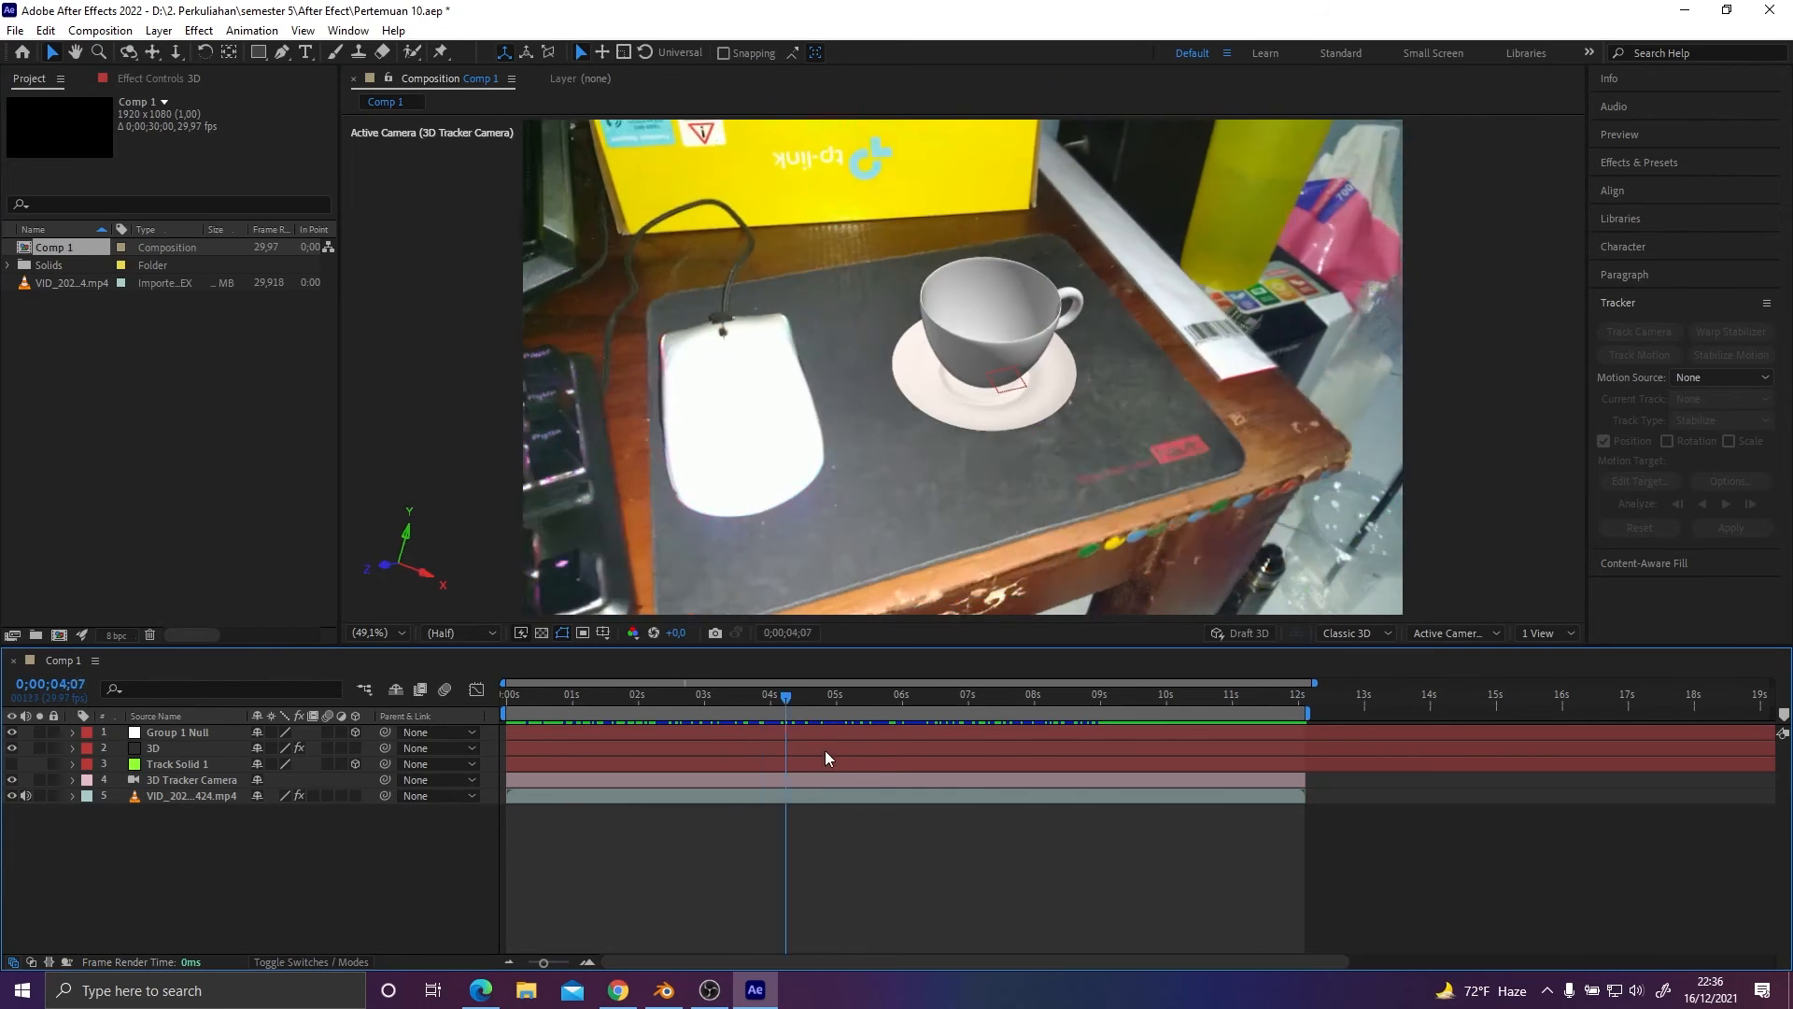
{"action": "left_click_drag", "start_coordinate": [825, 749], "coordinate": [1130, 791]}
{"action": "key", "text": "Home"}
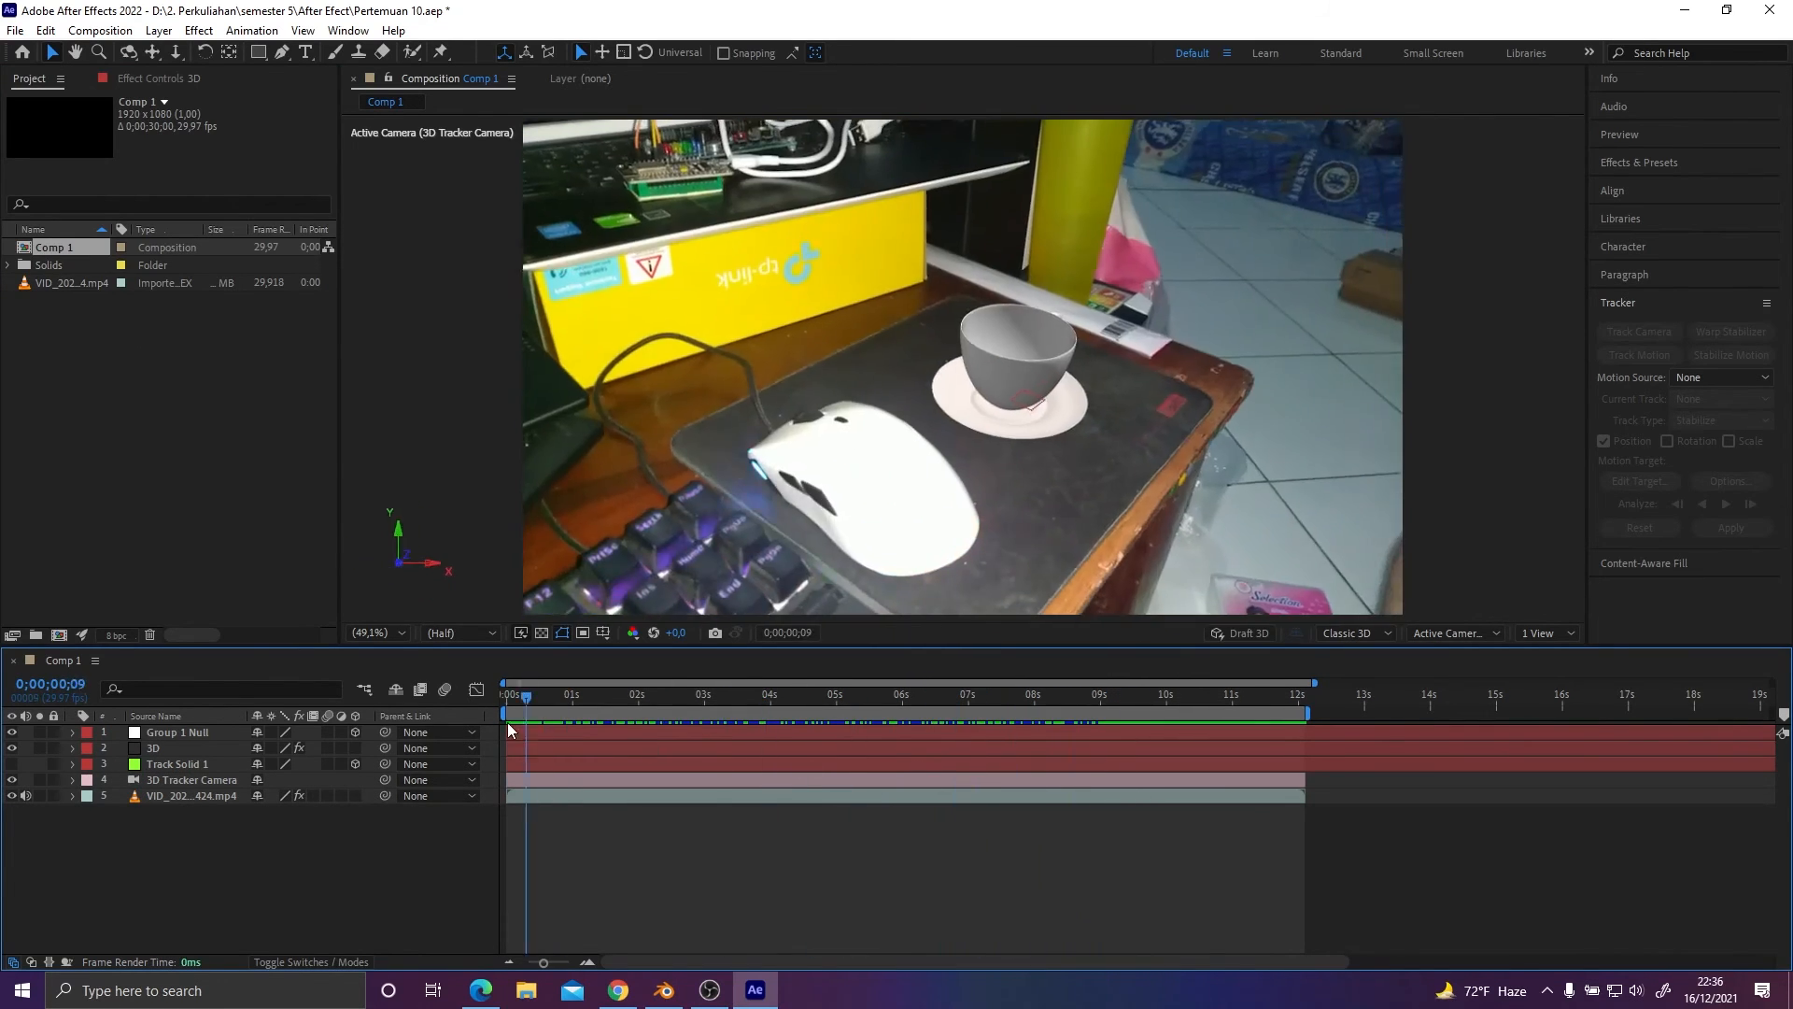
Send Comp 1 to the Adobe Media Encoder queue and switch to Media Encoder.
{"action": "left_click", "coordinate": [21, 32]}
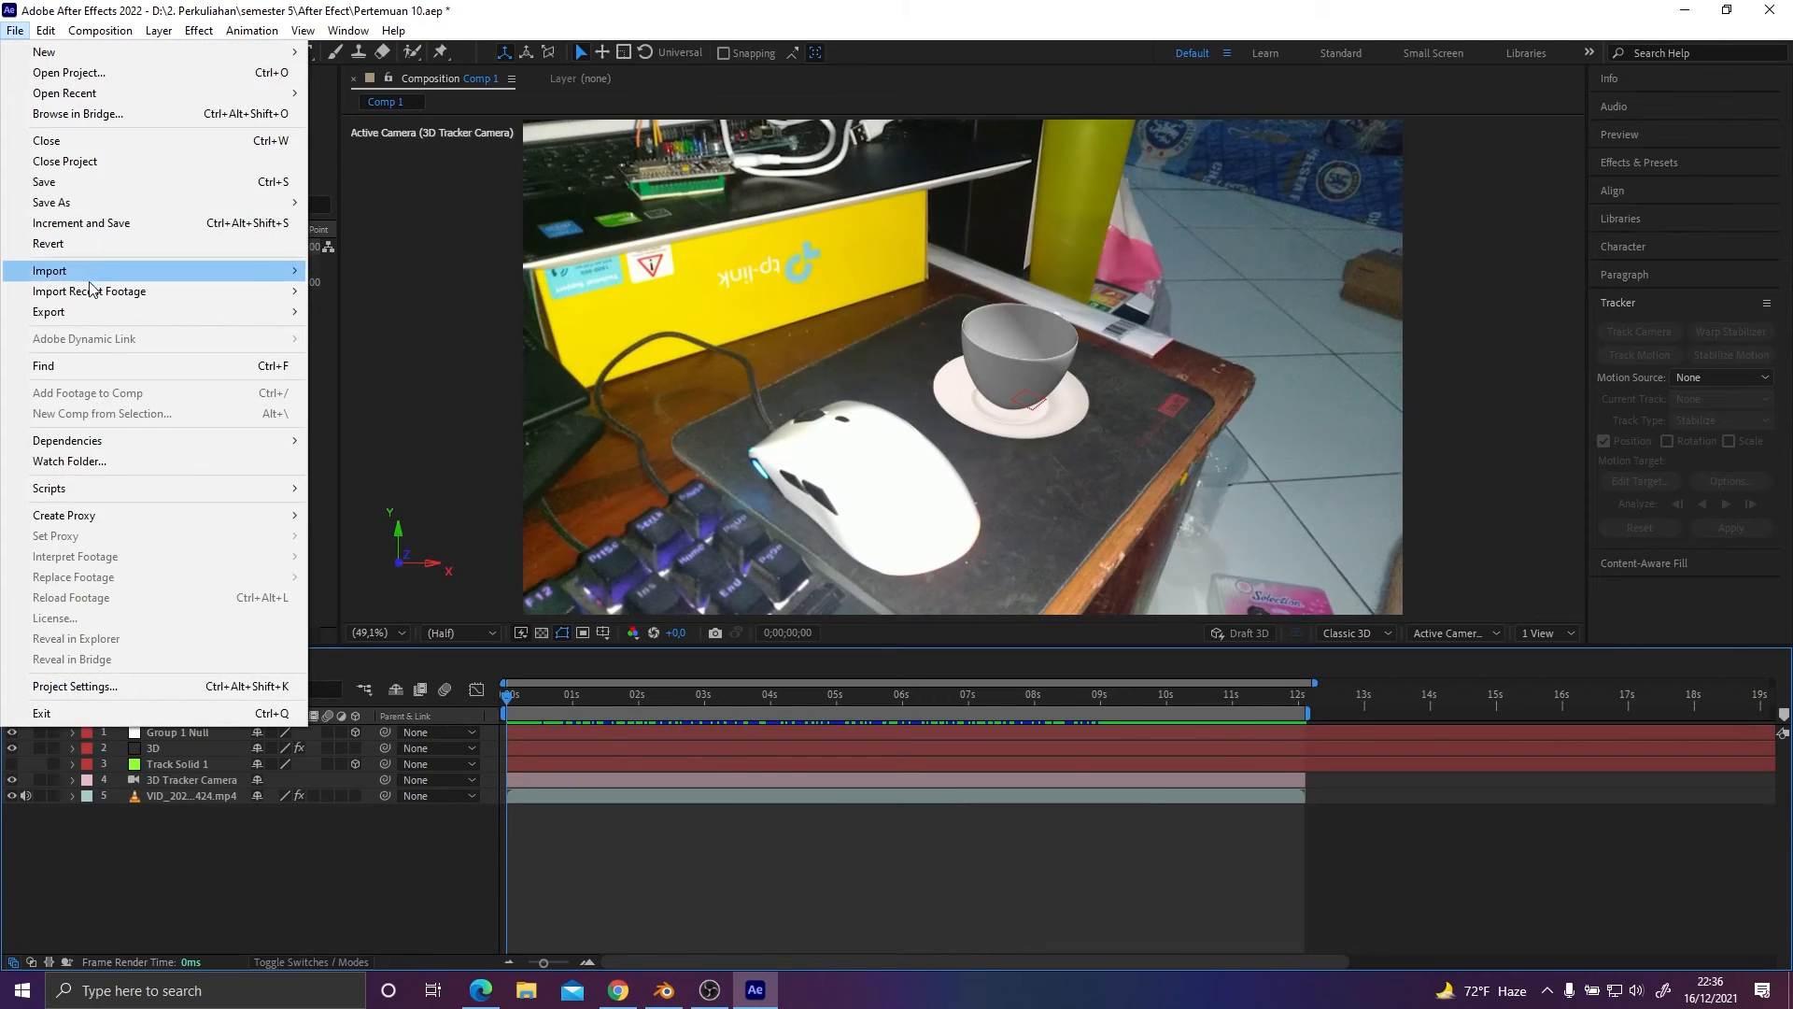
{"action": "mouse_move", "coordinate": [89, 316]}
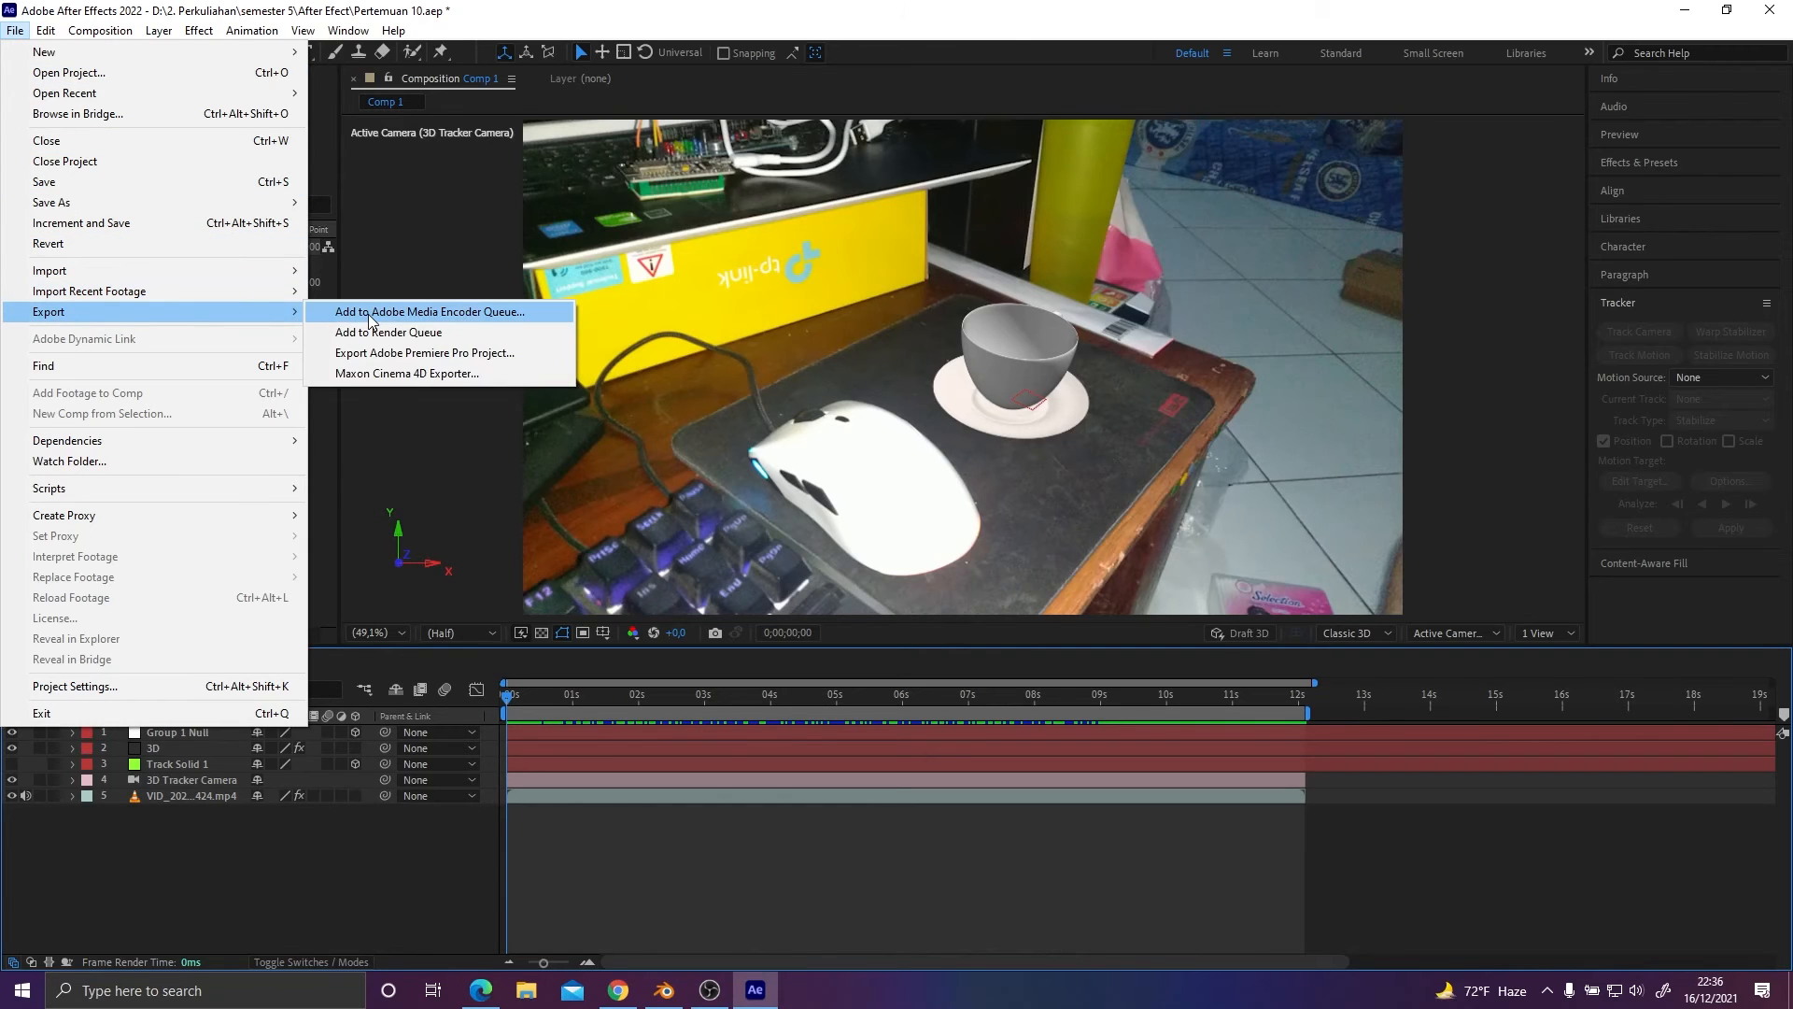
{"action": "left_click", "coordinate": [368, 314]}
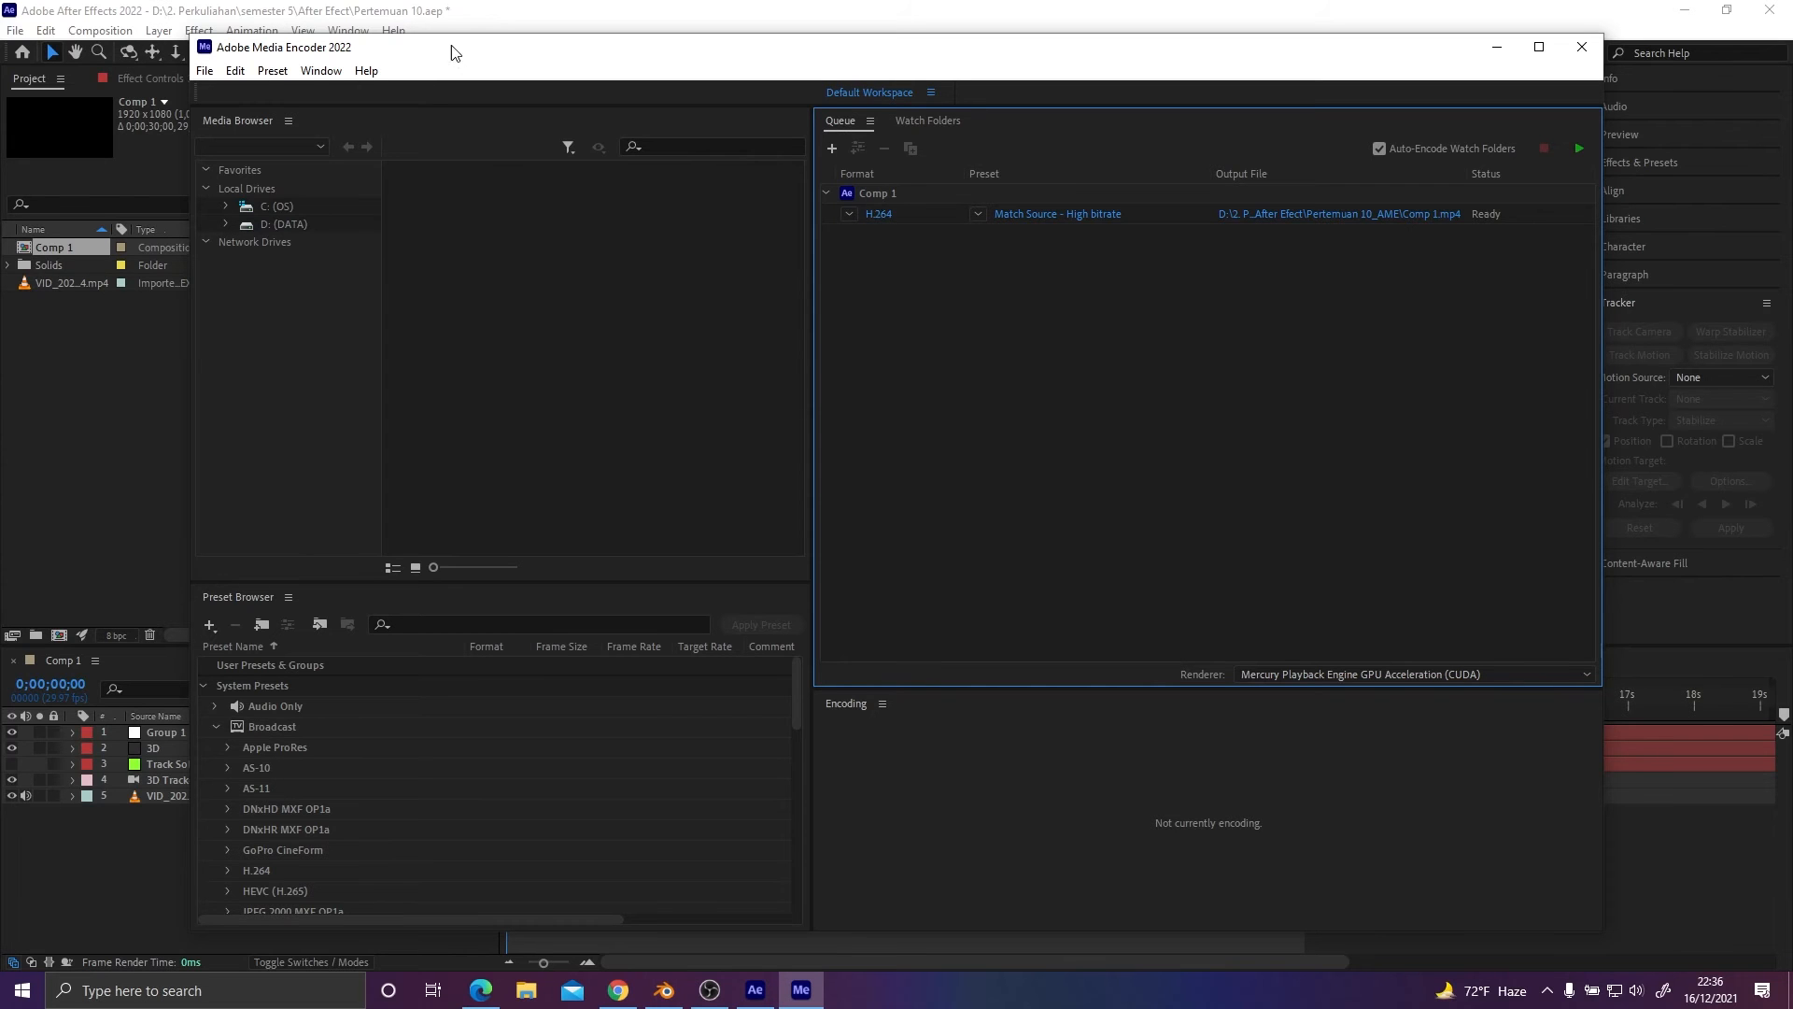
{"action": "left_click_drag", "start_coordinate": [452, 51], "coordinate": [421, 122]}
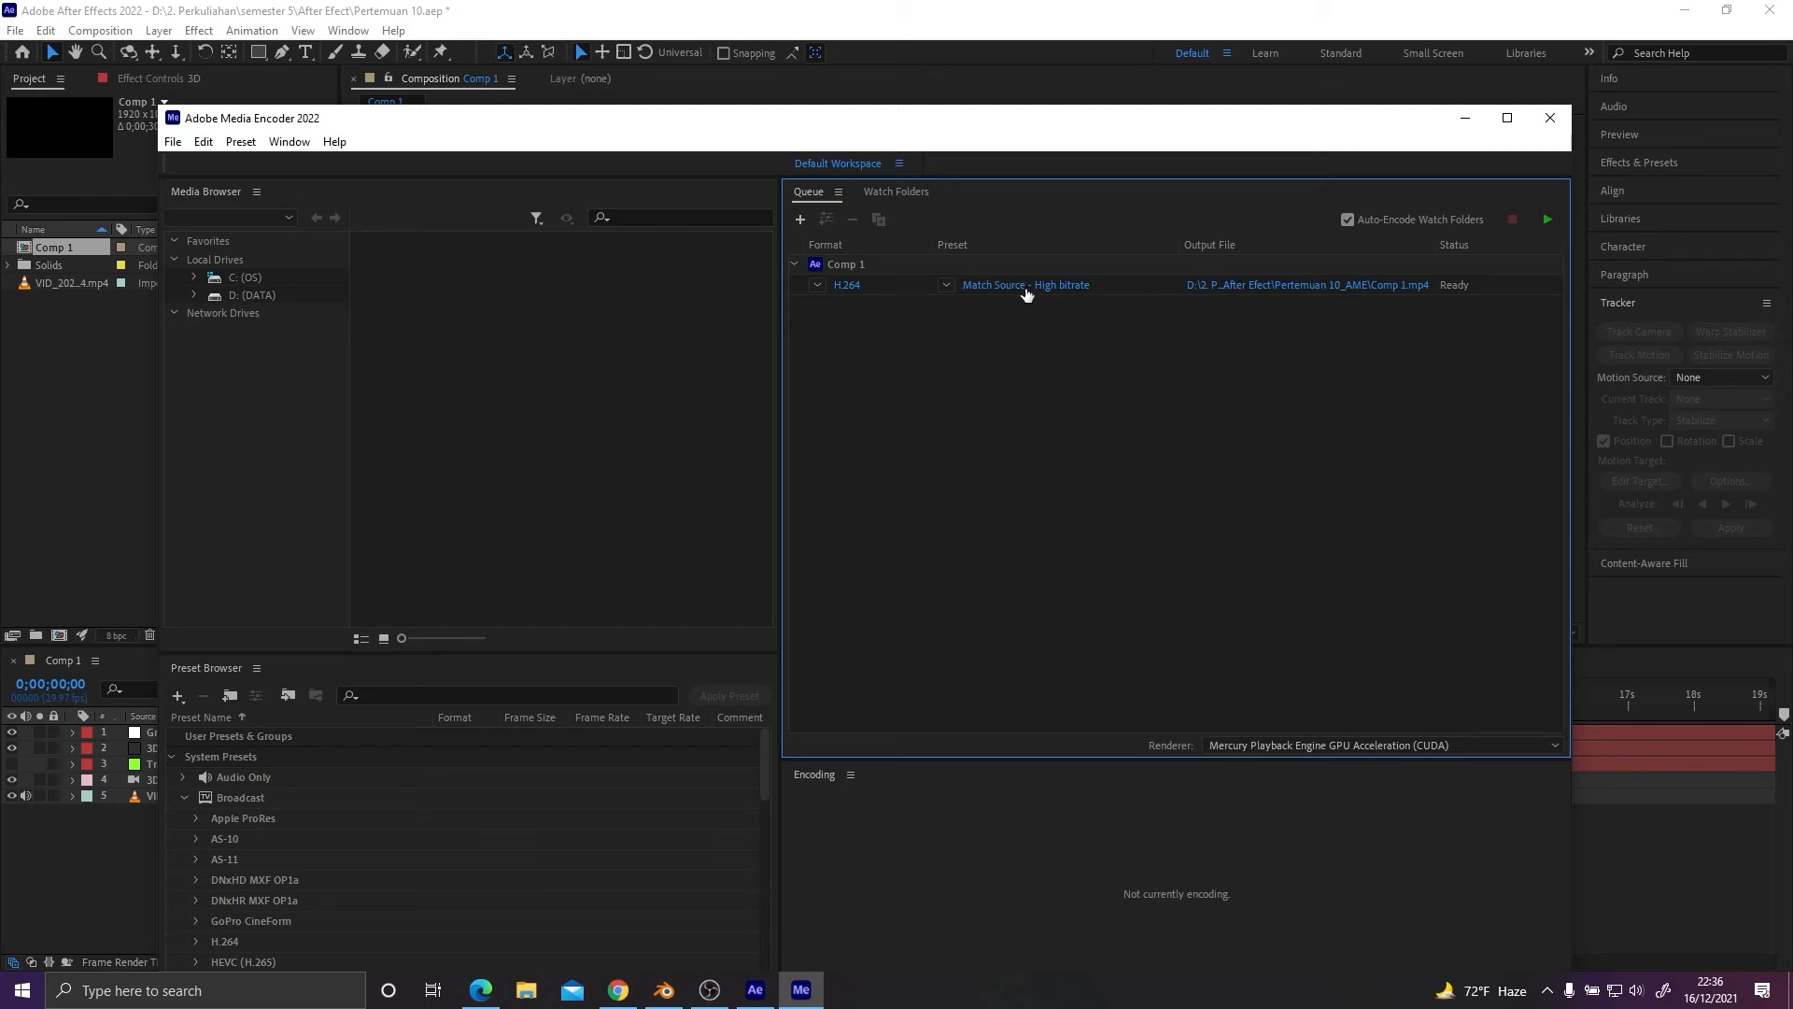
In Comp 1's H.264 export settings, choose the High Quality 1080p HD preset.
{"action": "left_click", "coordinate": [849, 285]}
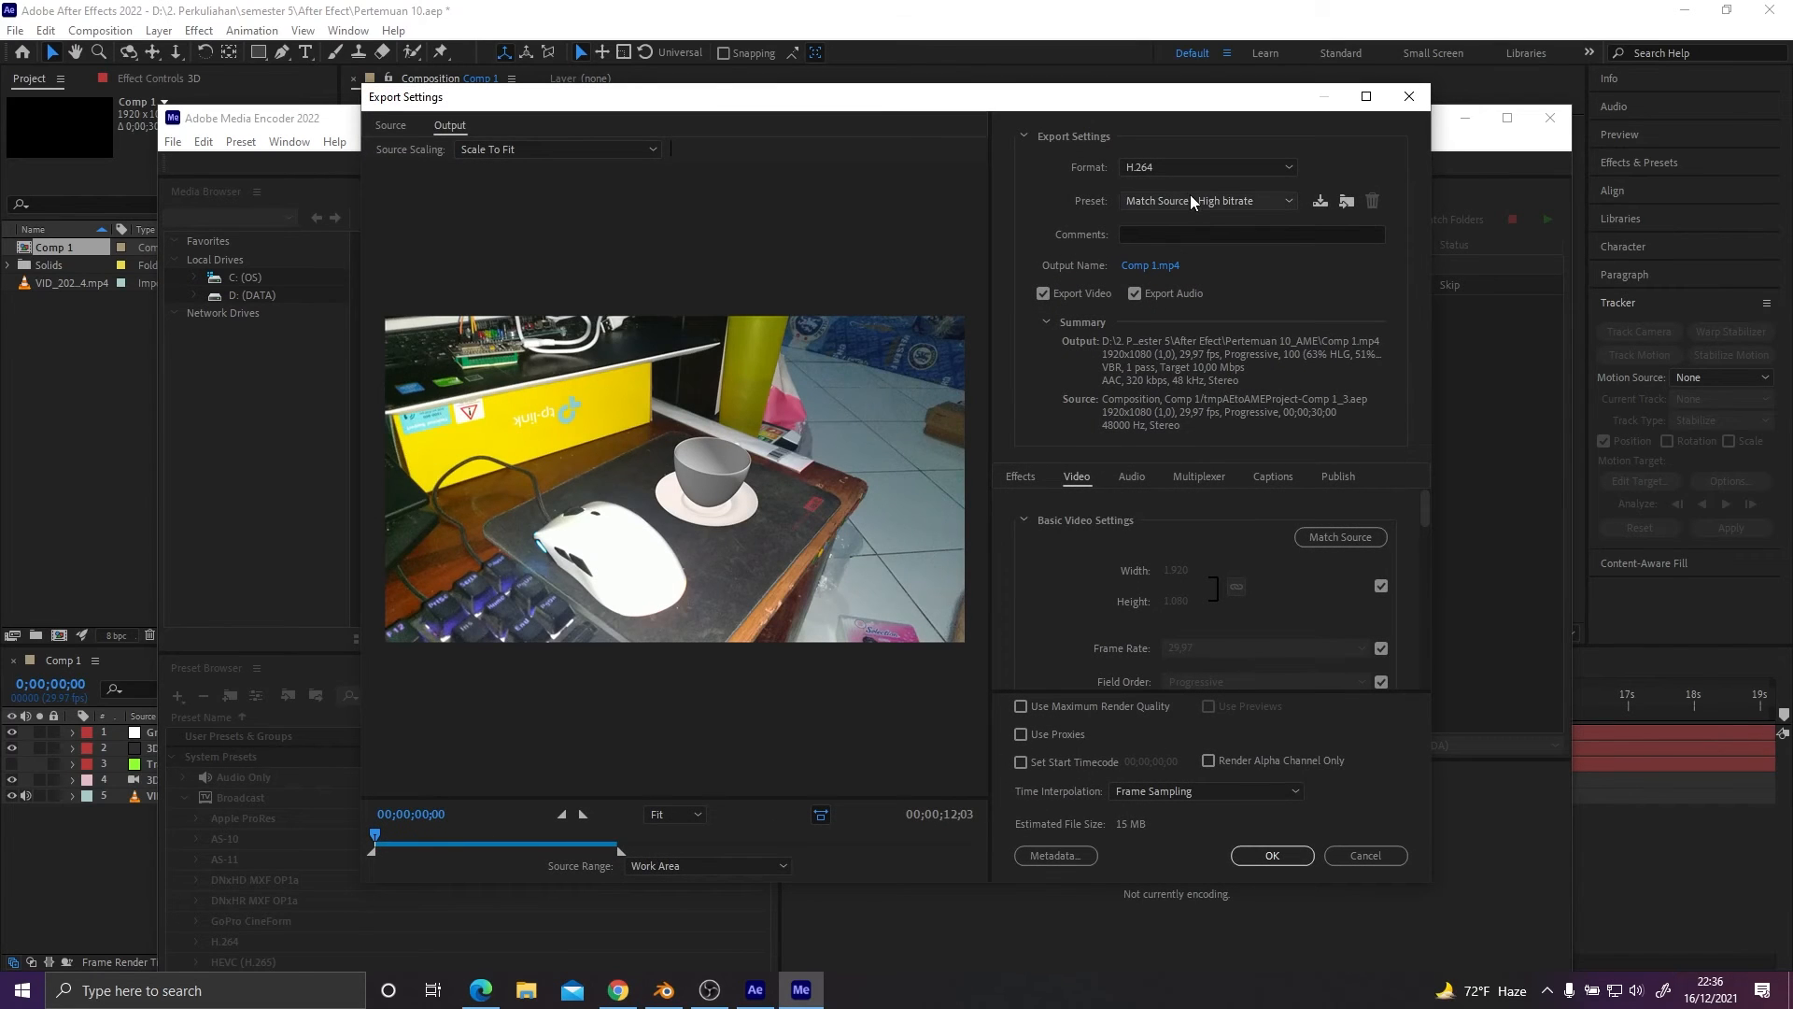
{"action": "left_click", "coordinate": [1194, 199]}
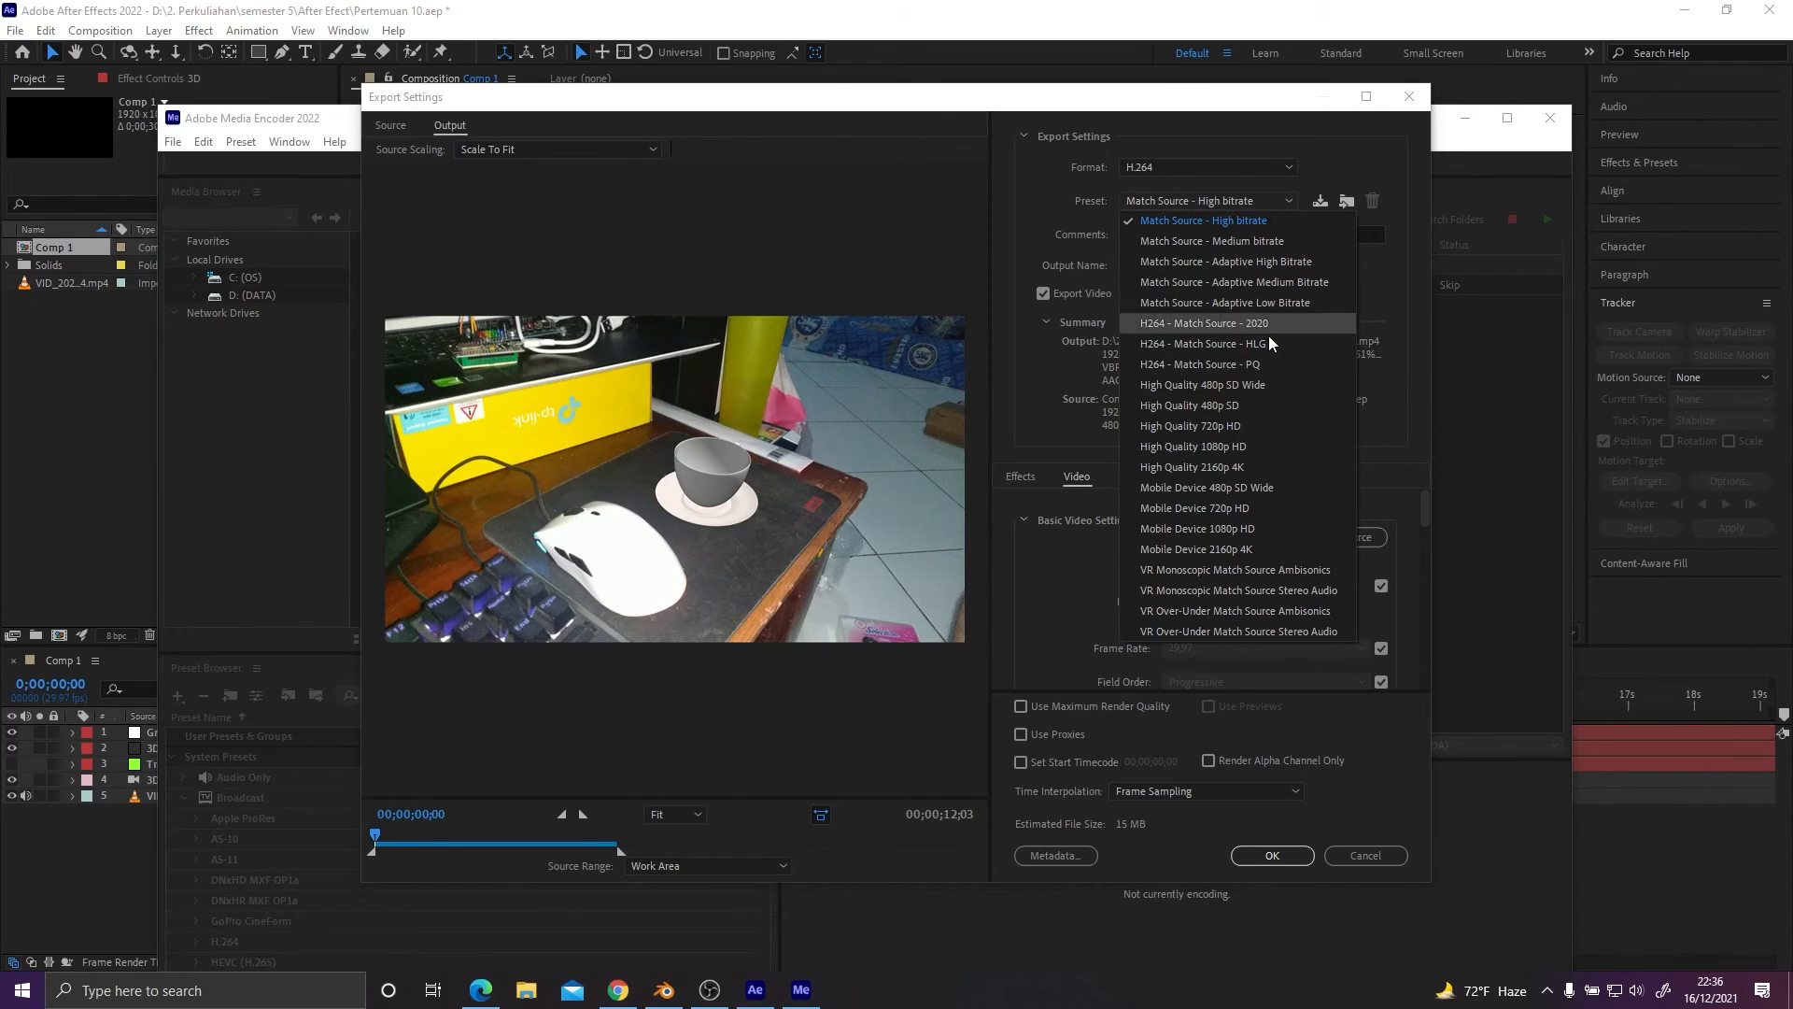
{"action": "left_click", "coordinate": [1250, 447]}
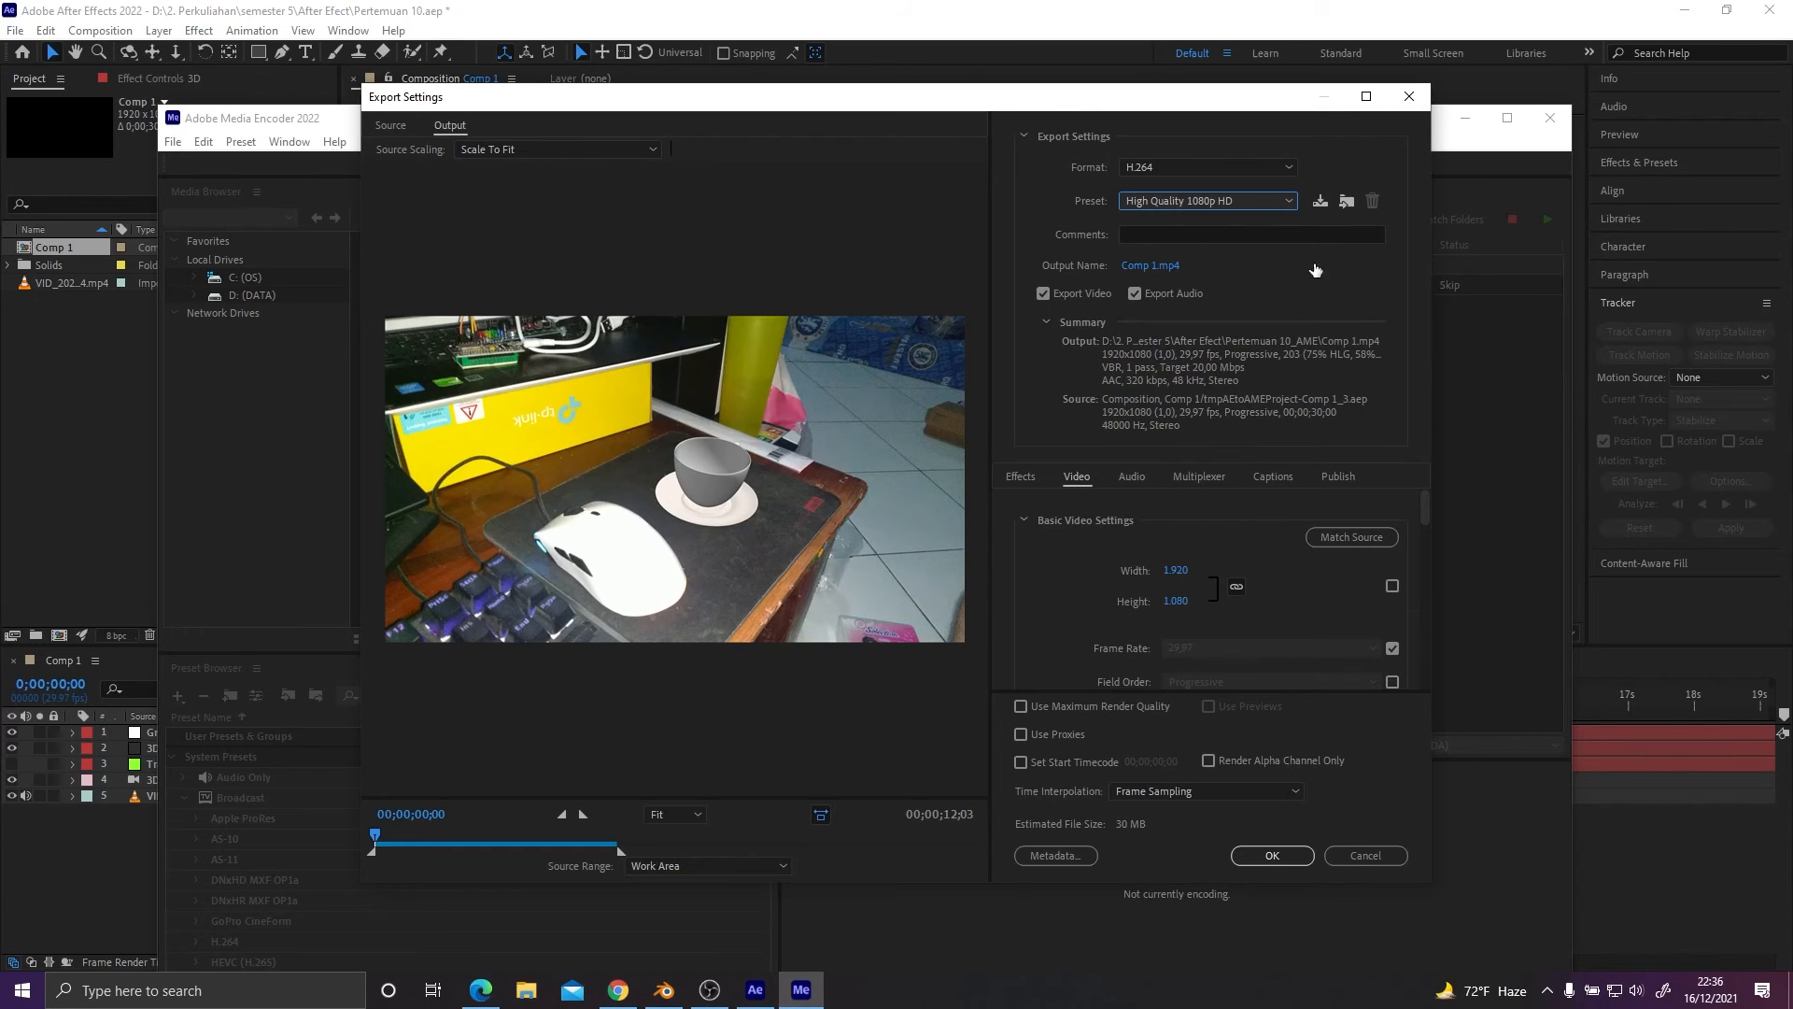
Set the export's output file to tutorial after efect.mp4 in the Praktikum Multimedia\Pertemuan 10 folder.
{"action": "left_click", "coordinate": [1152, 266]}
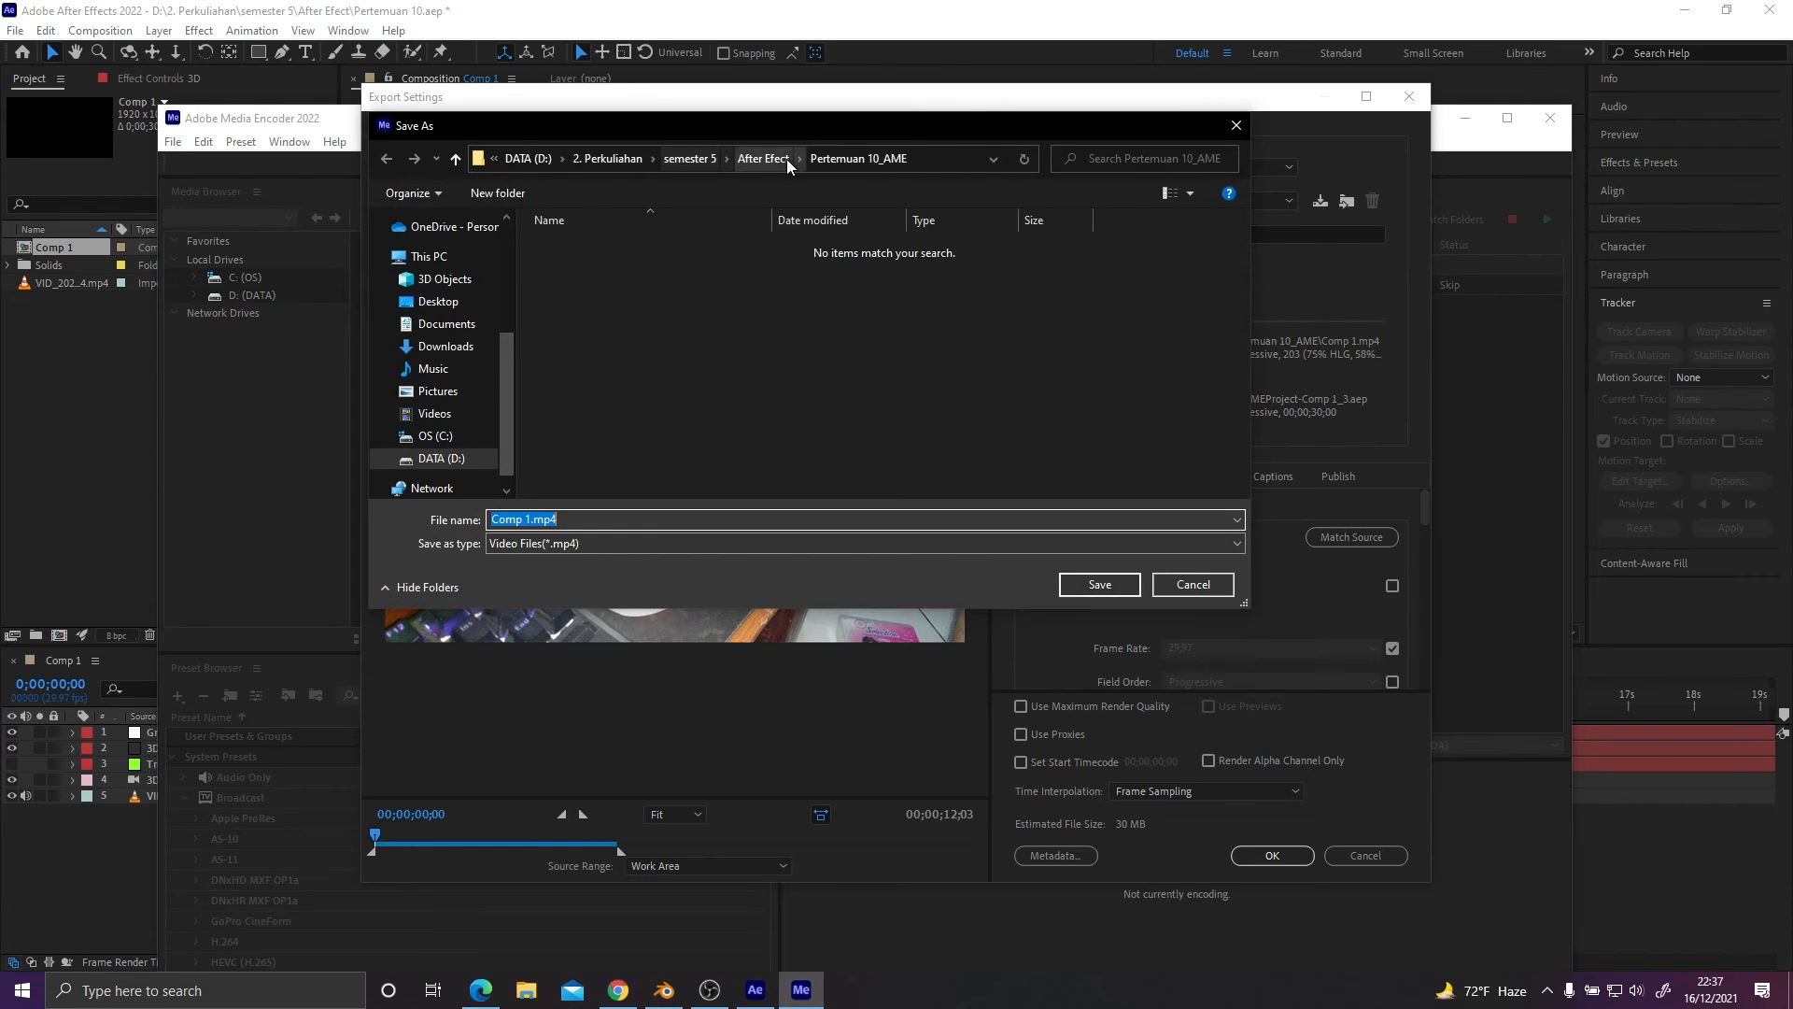
{"action": "left_click", "coordinate": [691, 159]}
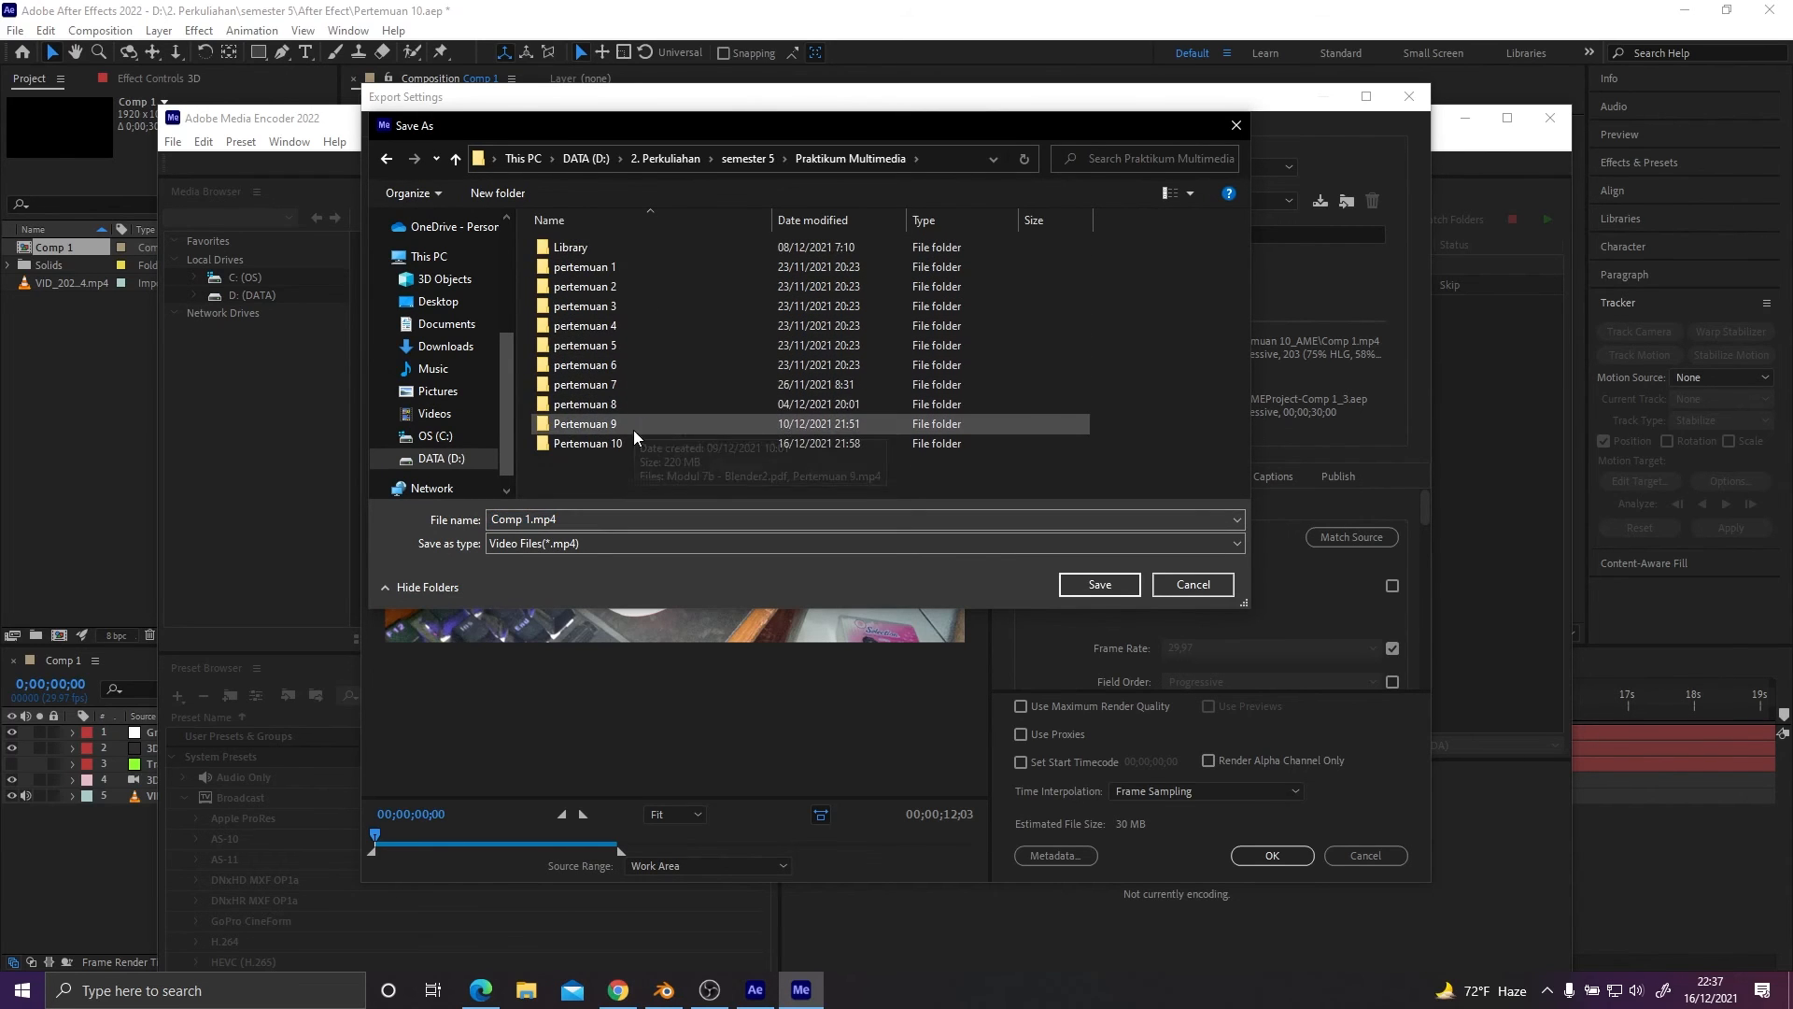
{"action": "double_click", "coordinate": [587, 442]}
{"action": "left_click", "coordinate": [531, 517]}
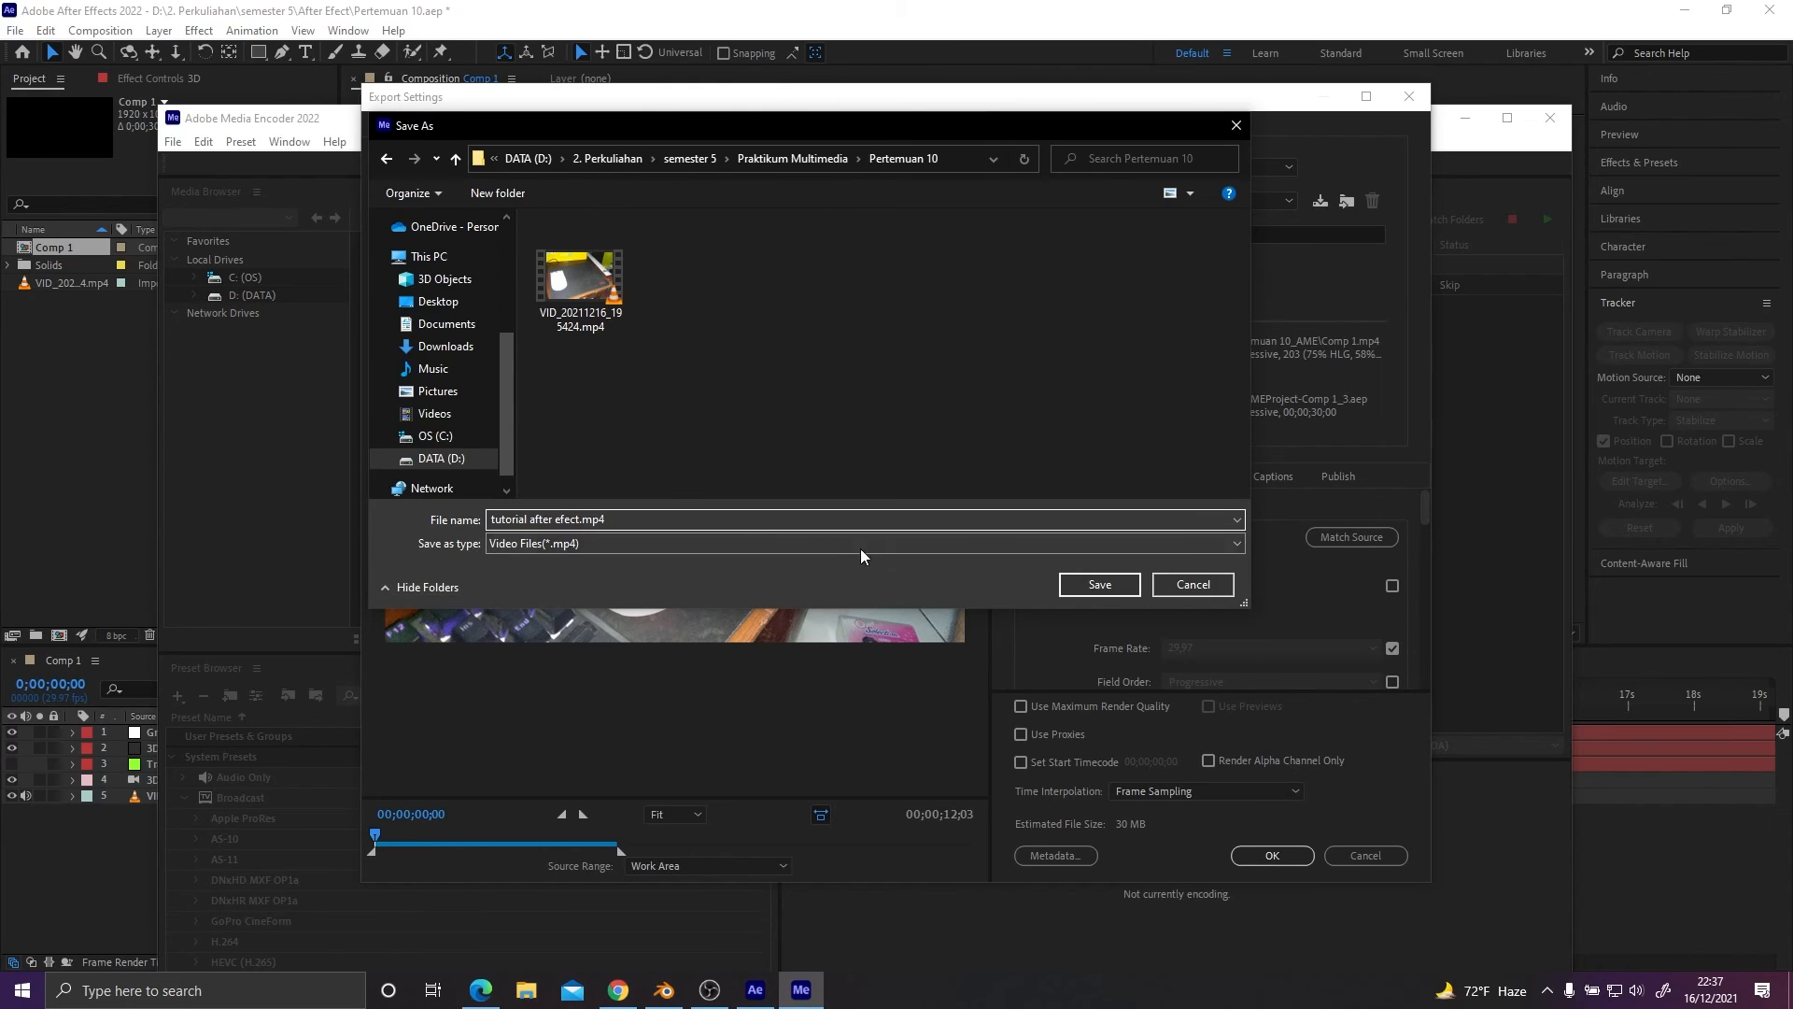
{"action": "left_click", "coordinate": [1100, 584]}
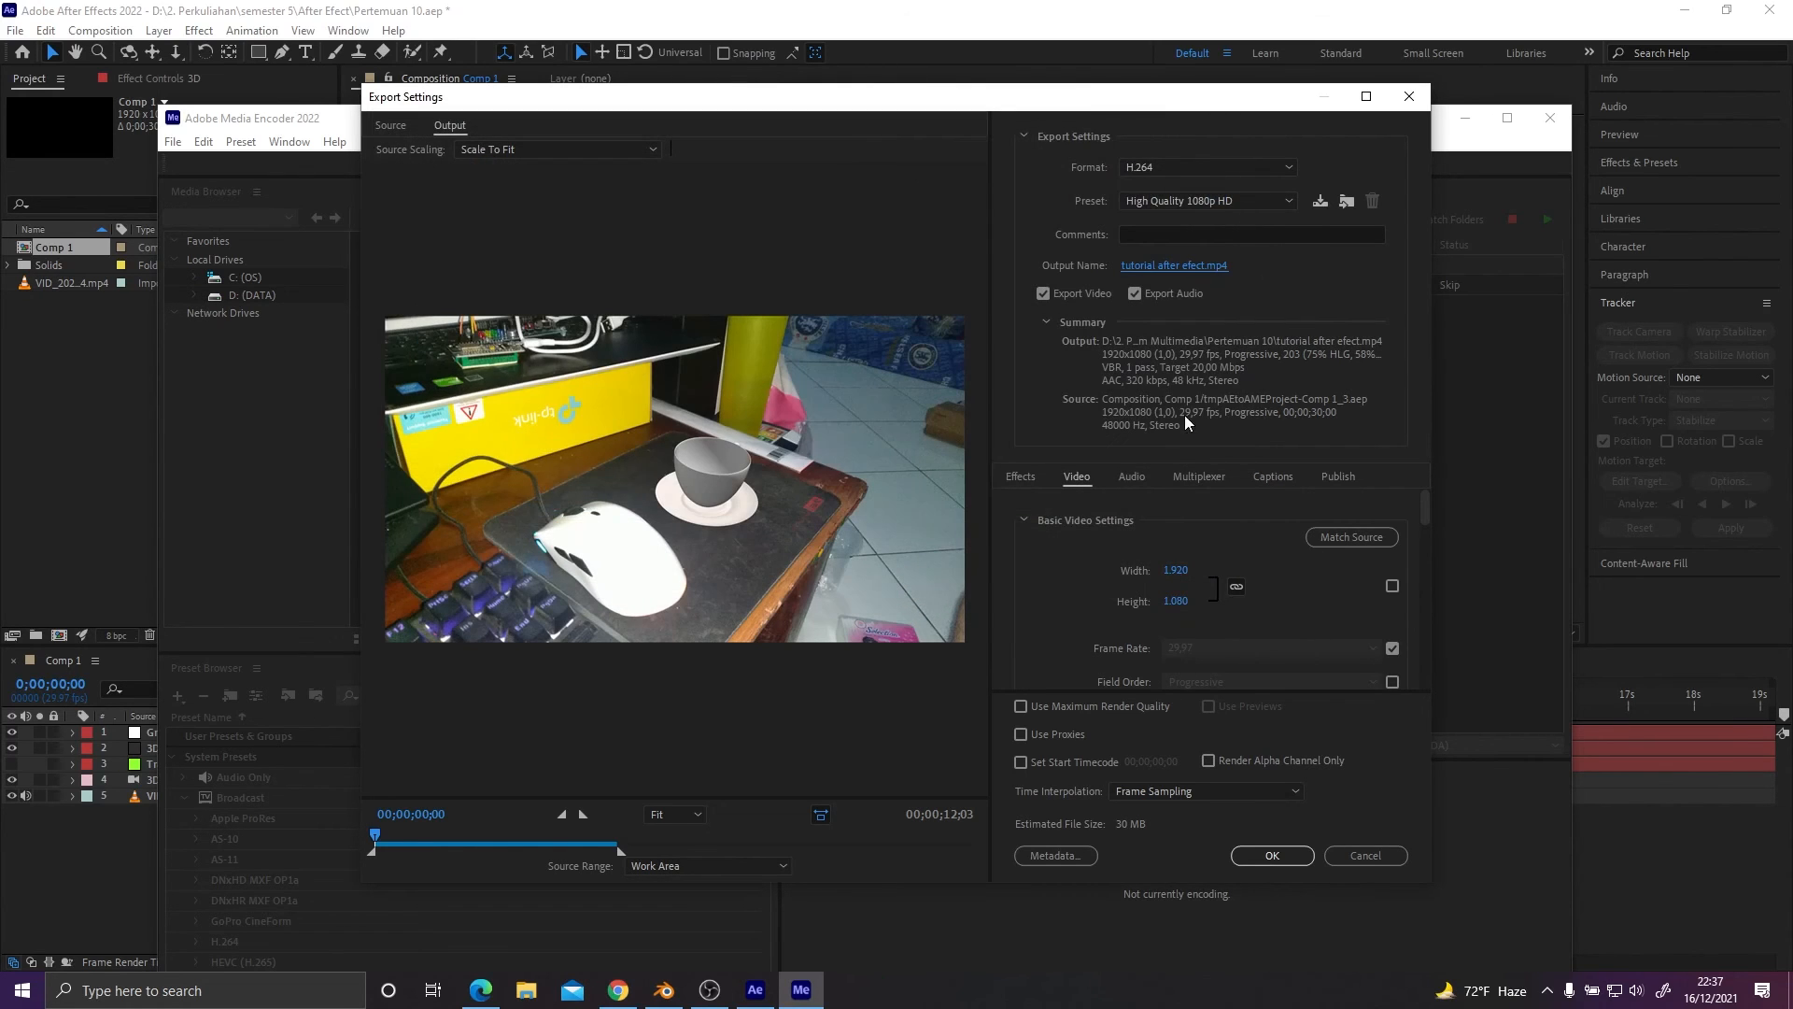
Enable Render at Maximum Depth and Use Maximum Render Quality for Comp 1's export, accept the settings and start encoding the queue.
{"action": "scroll", "coordinate": [1091, 569], "scroll_direction": "down", "scroll_amount": 5}
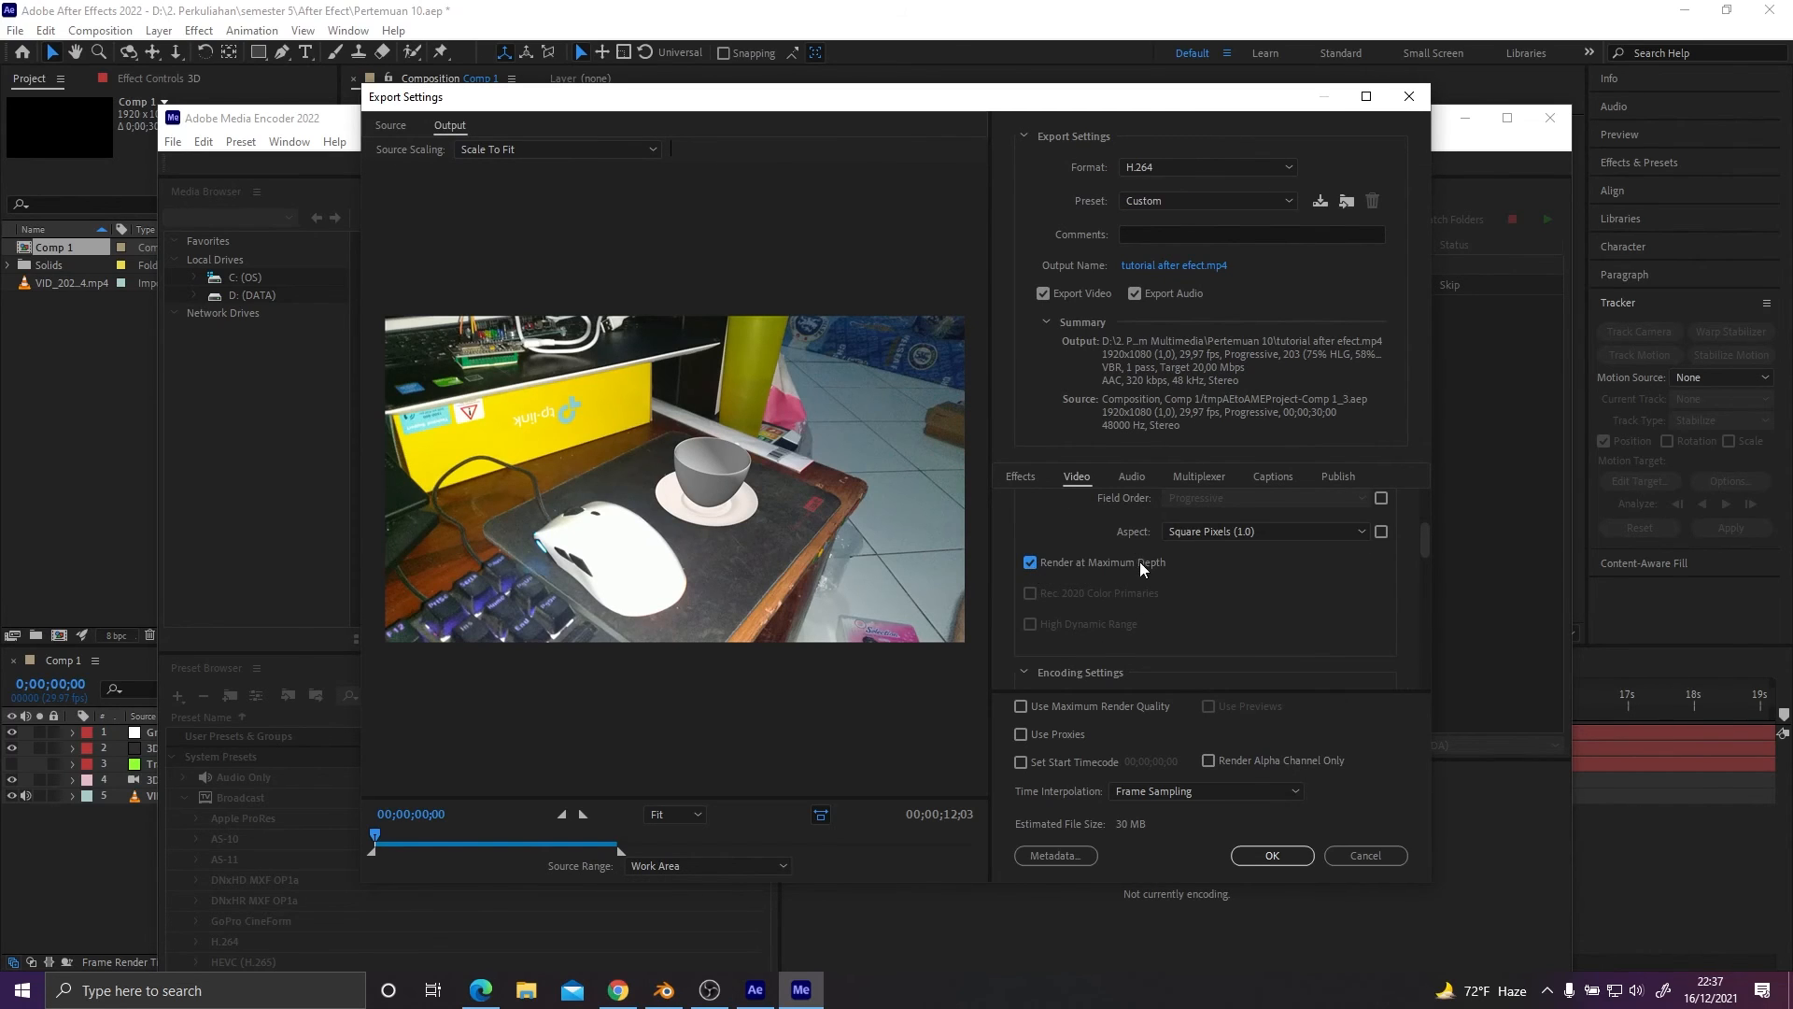
{"action": "scroll", "coordinate": [1147, 591], "scroll_direction": "down", "scroll_amount": 5}
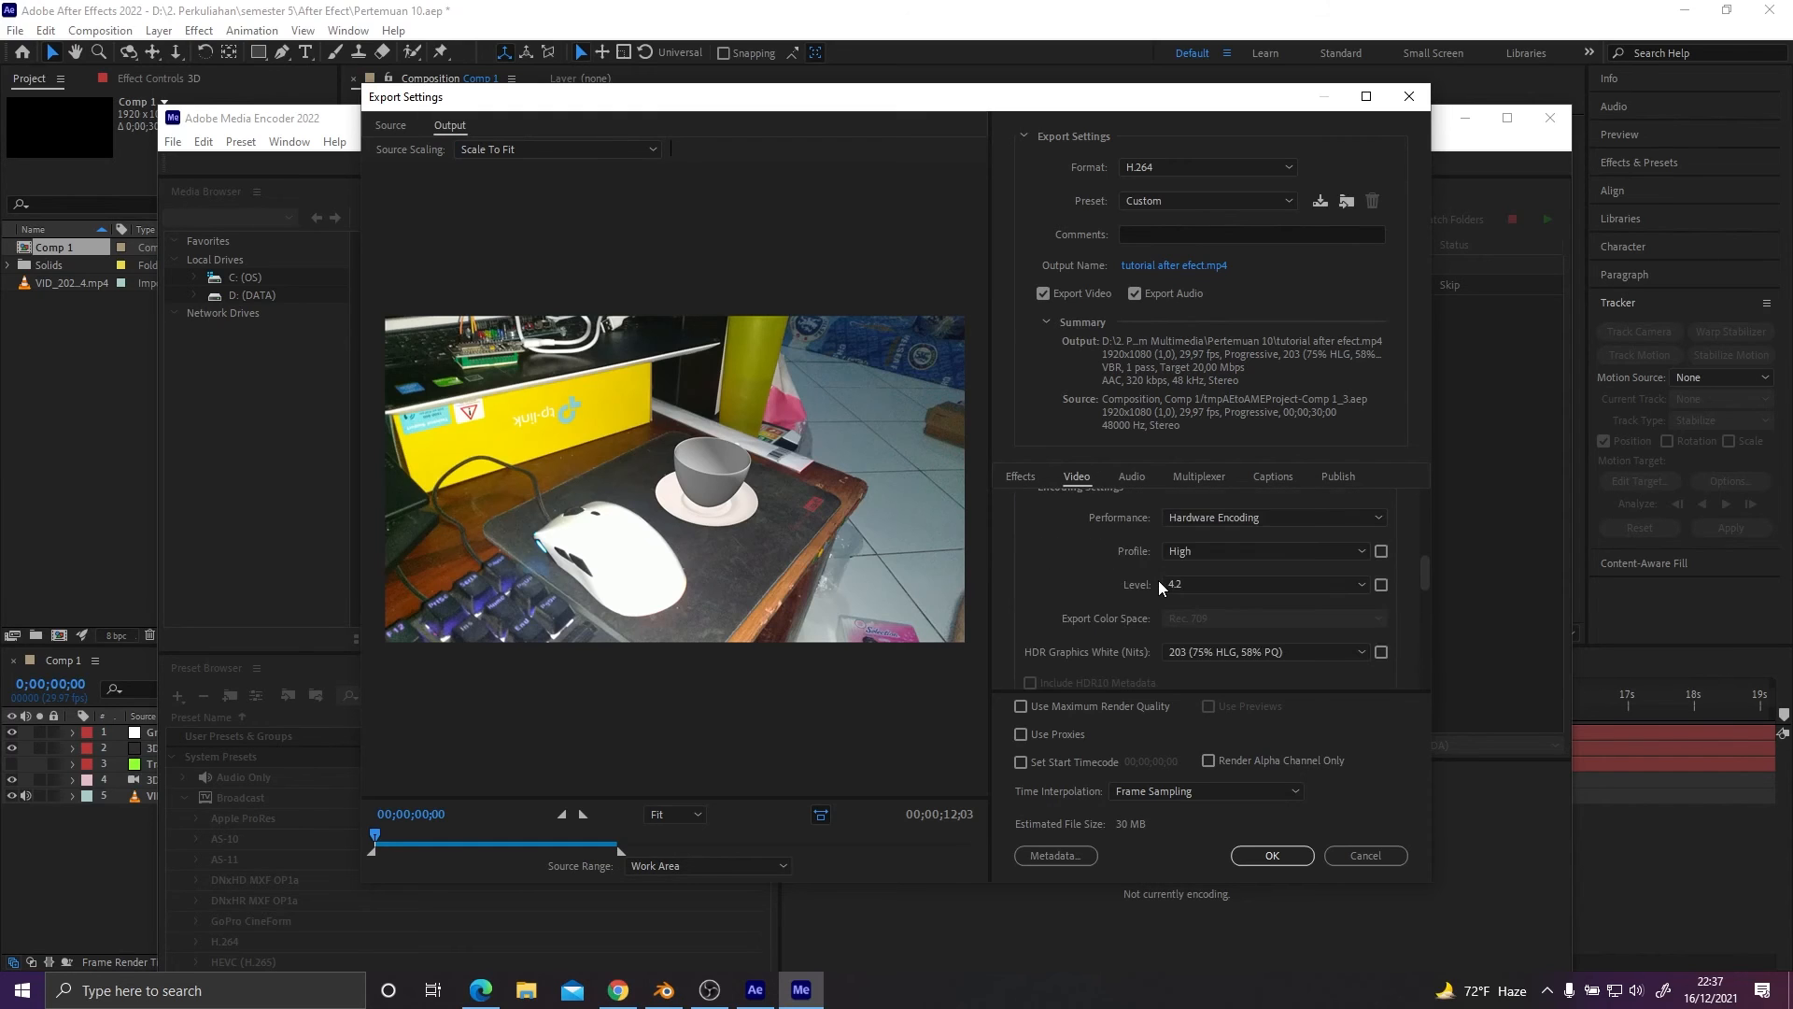
{"action": "scroll", "coordinate": [1112, 566], "scroll_direction": "down", "scroll_amount": 8}
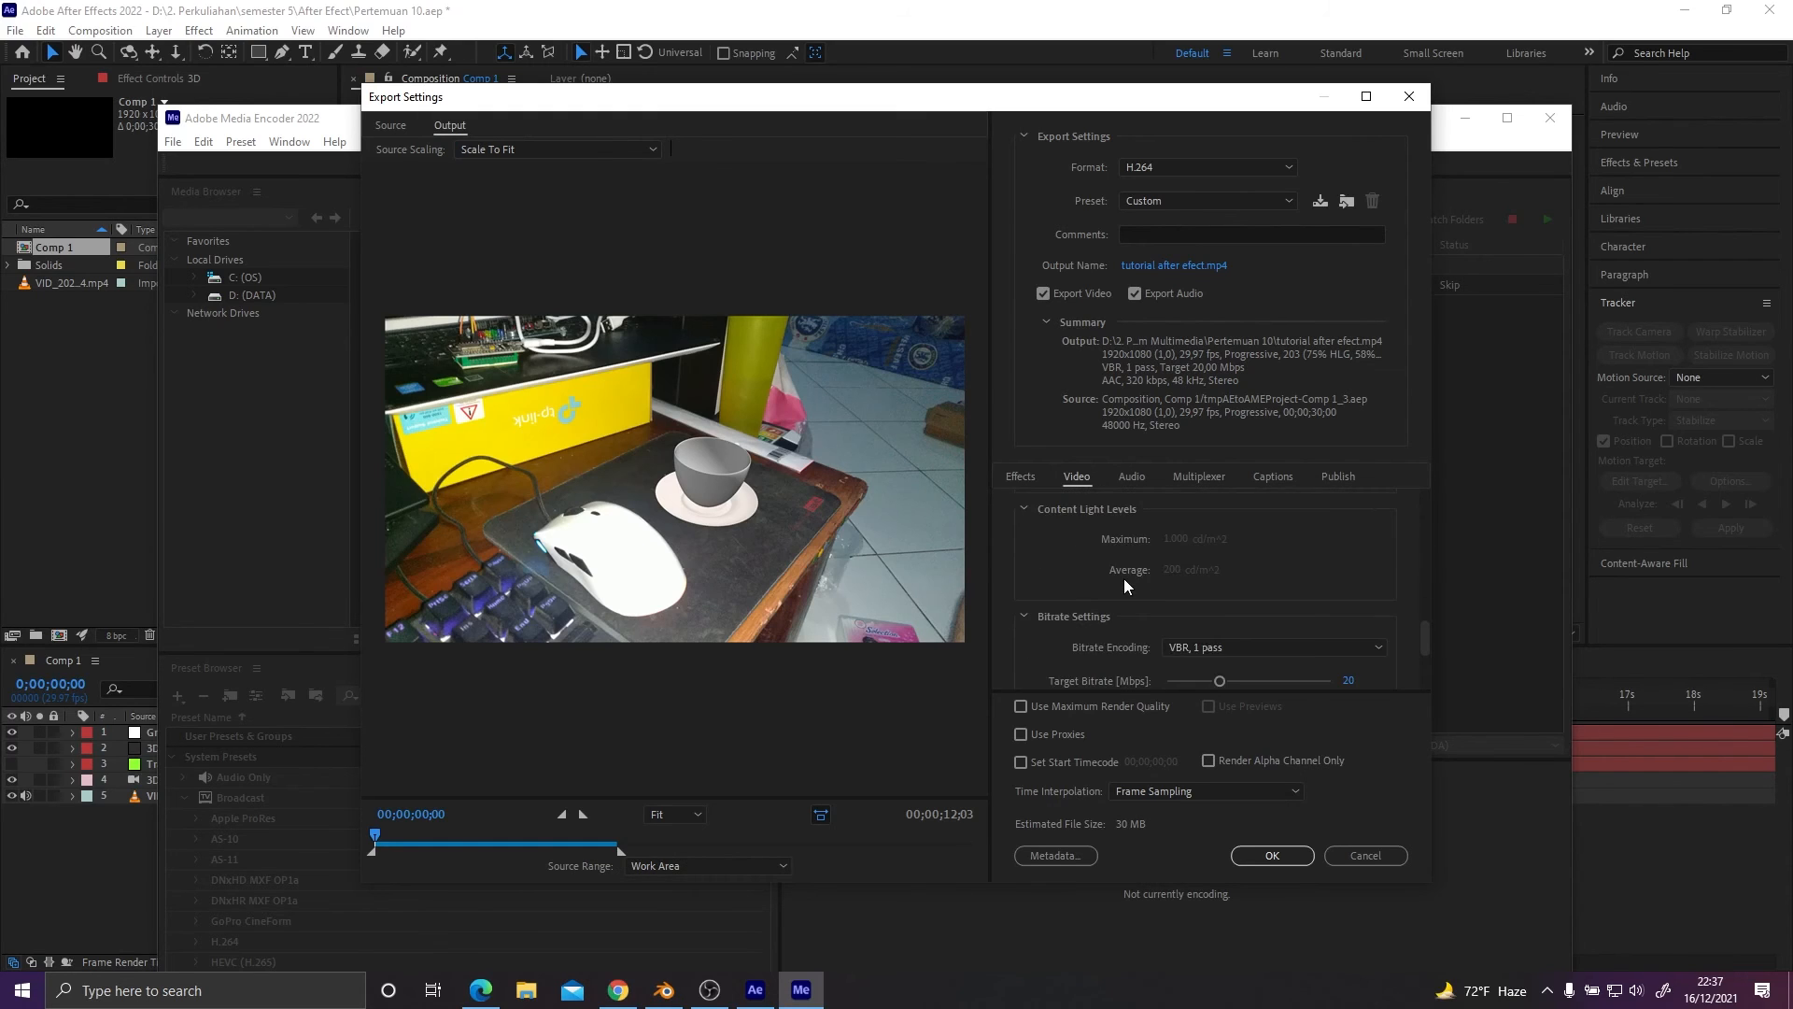
{"action": "scroll", "coordinate": [1123, 579], "scroll_direction": "down", "scroll_amount": 5}
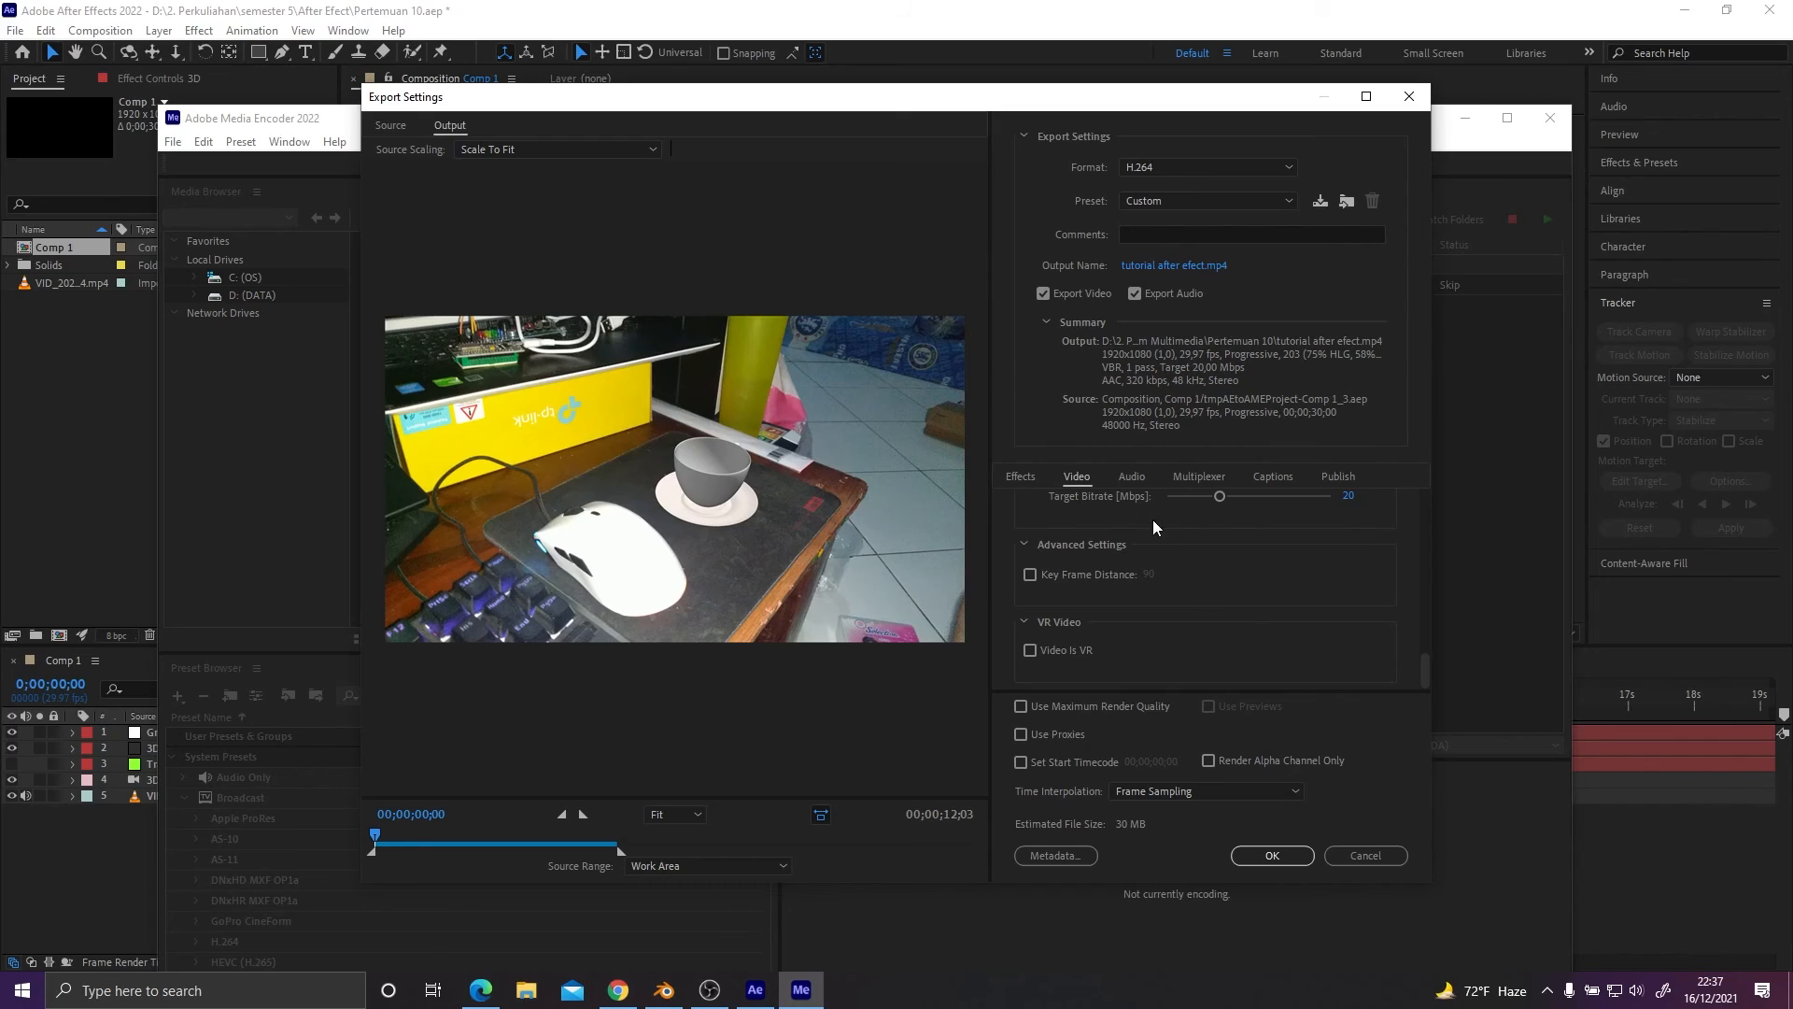
{"action": "left_click", "coordinate": [1044, 708]}
{"action": "left_click", "coordinate": [1272, 856]}
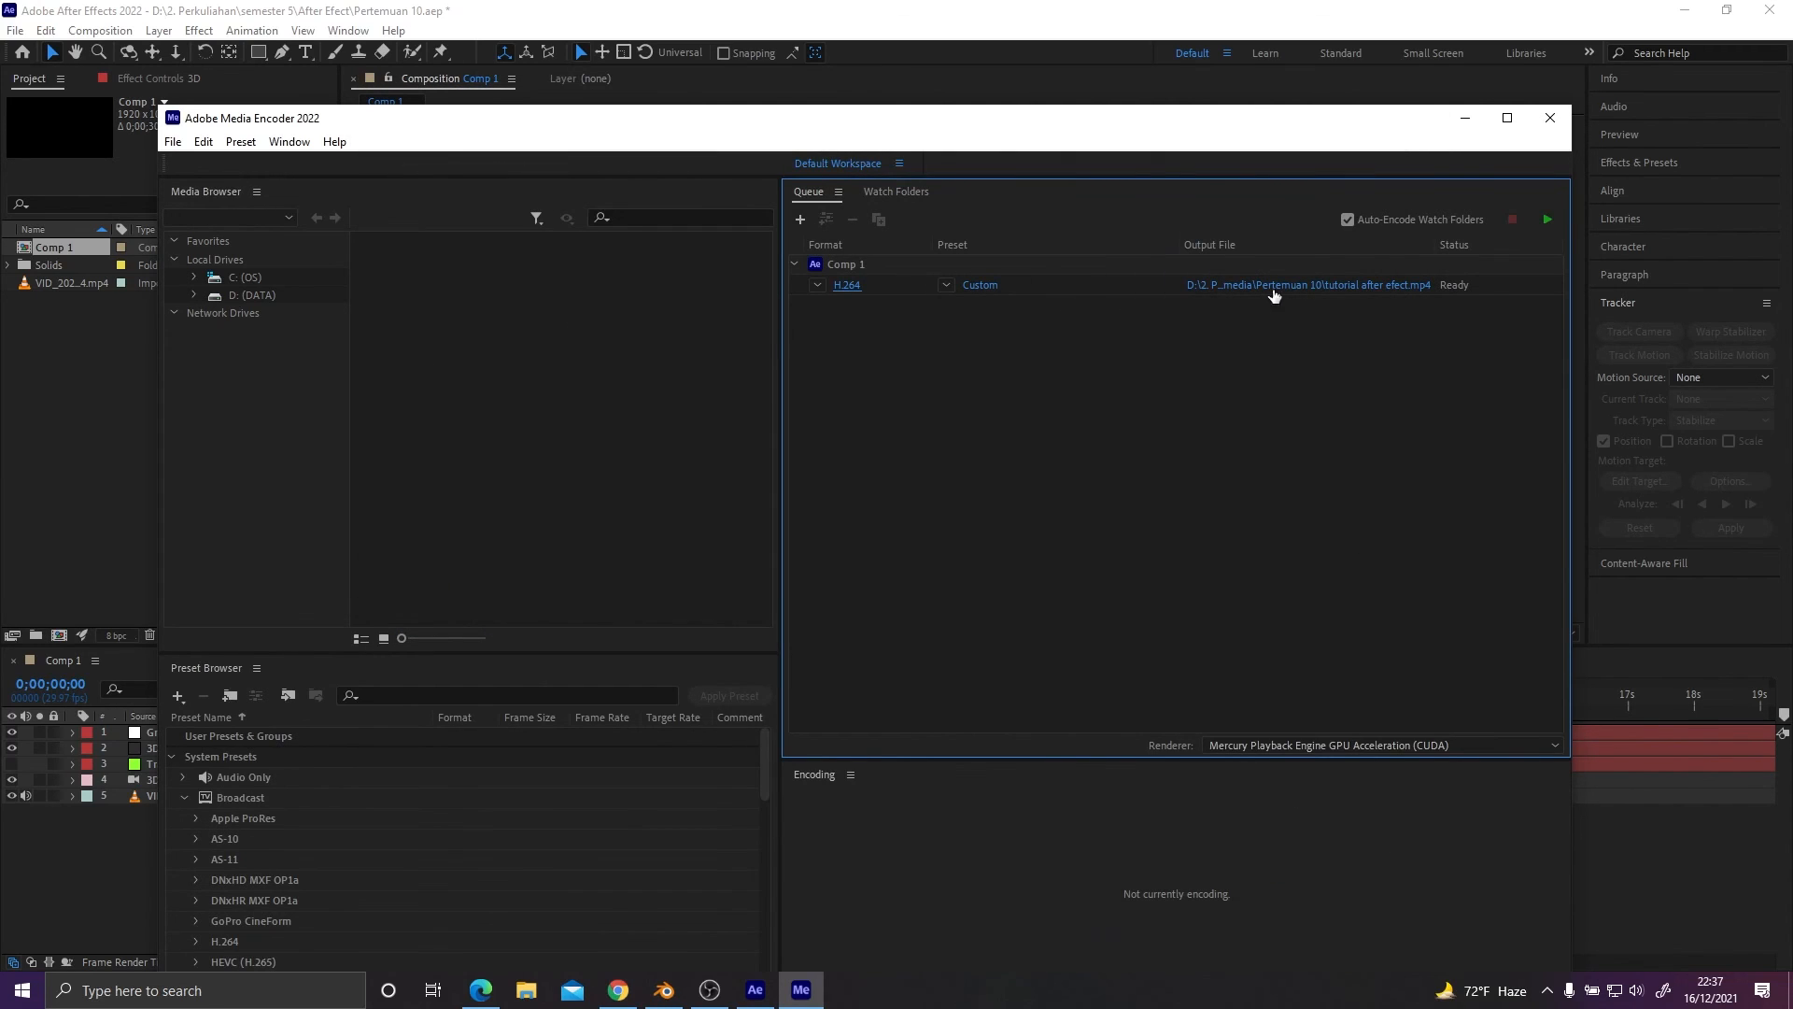
{"action": "left_click", "coordinate": [1549, 218]}
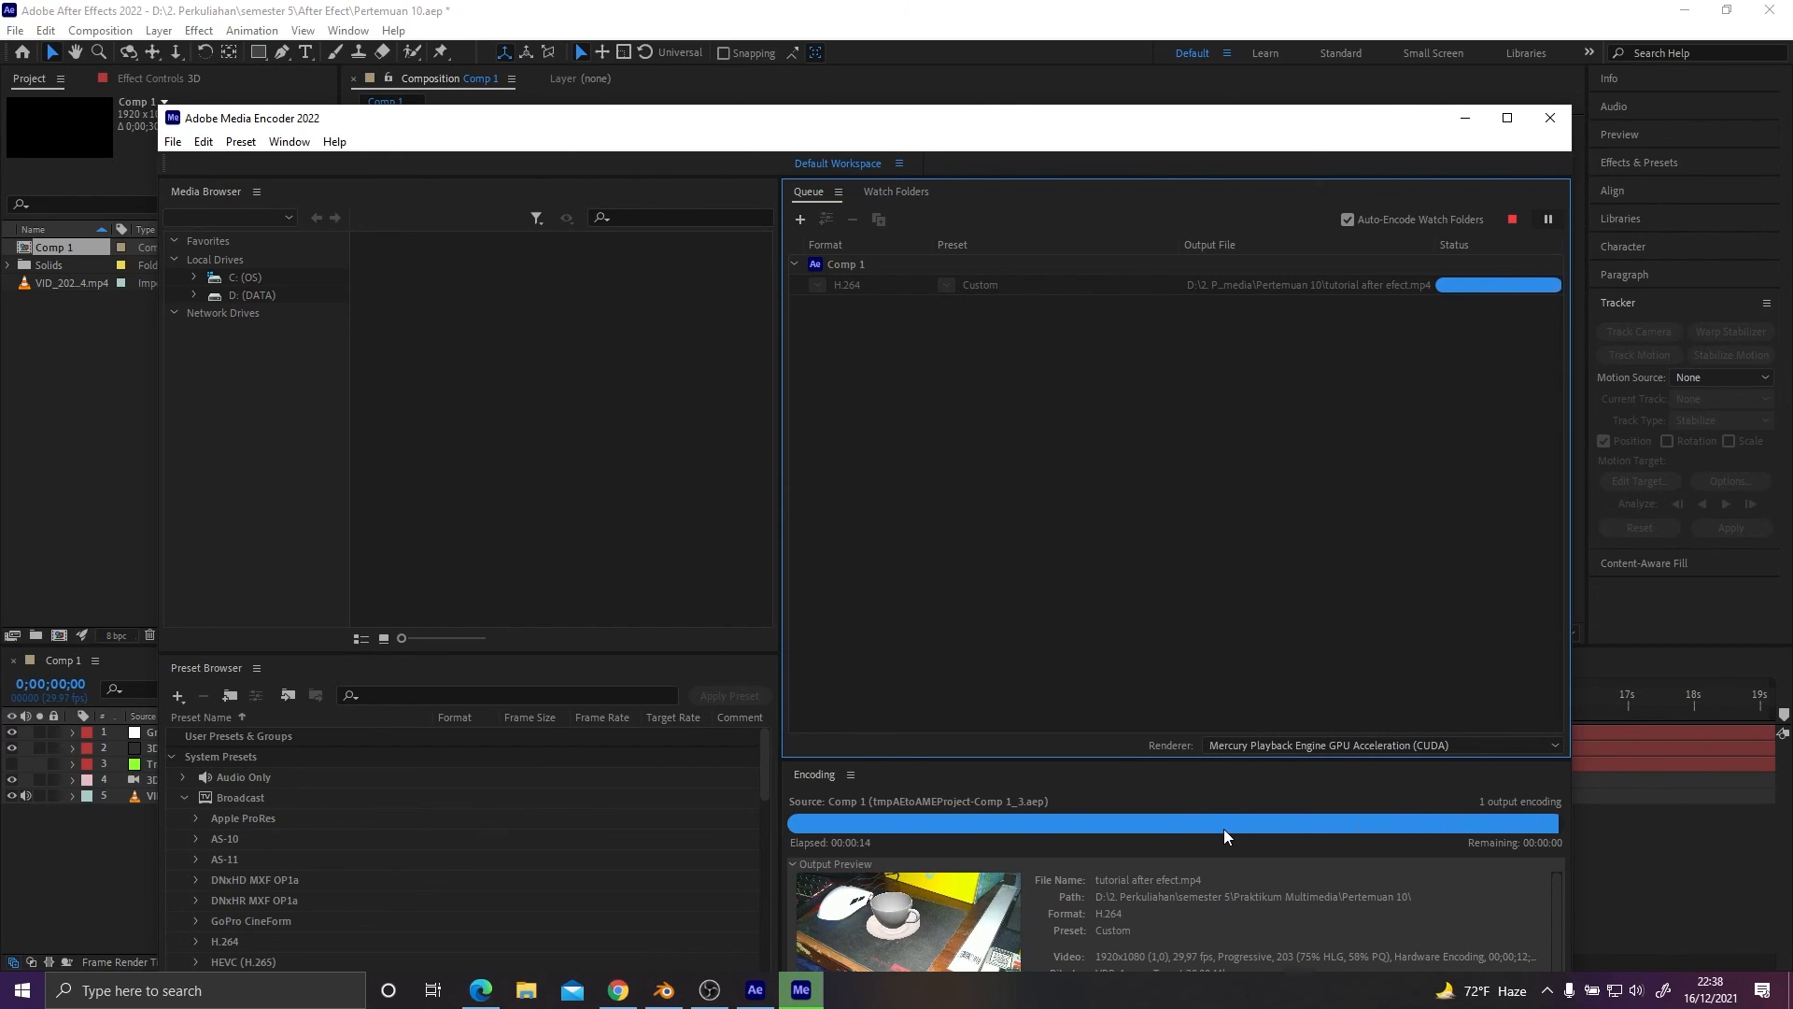
Switch to File Explorer, play tutorial after efect.mp4 from D:\2. Perkuliahan\semester 5\Praktikum Multimedia\Pertemuan 10, and close the player.
{"action": "left_click", "coordinate": [518, 992]}
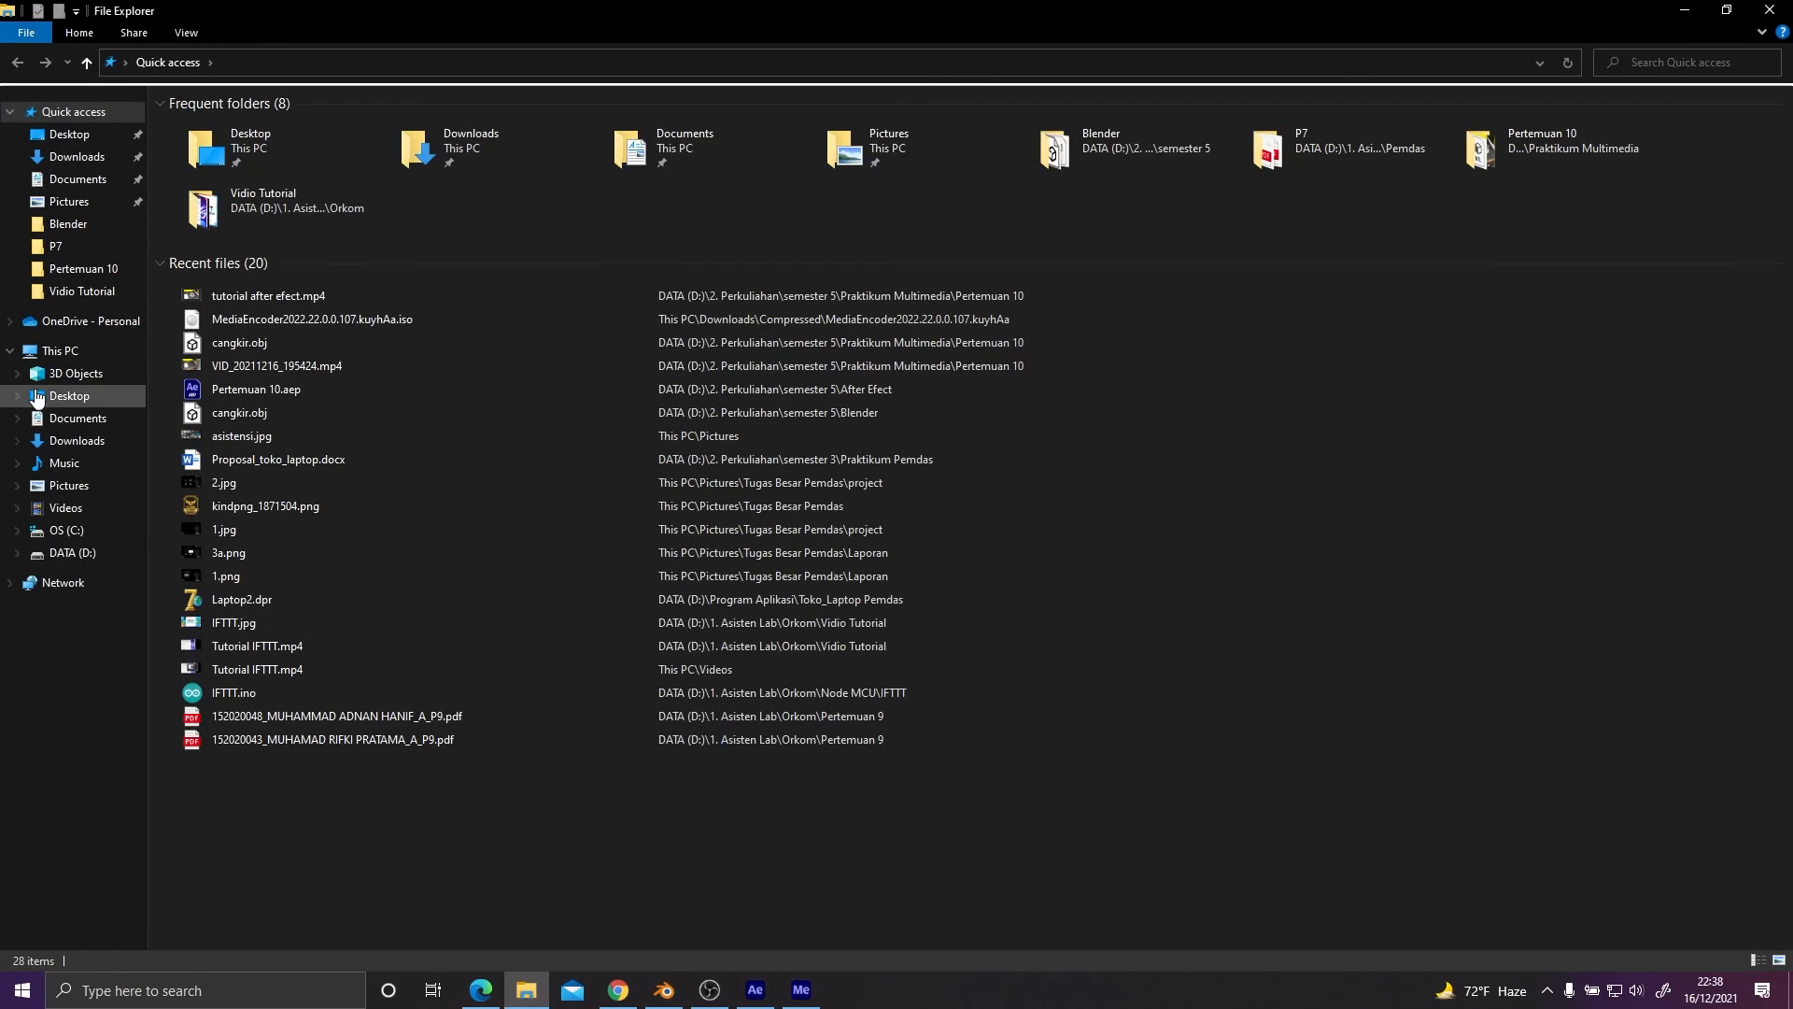
{"action": "left_click", "coordinate": [75, 553]}
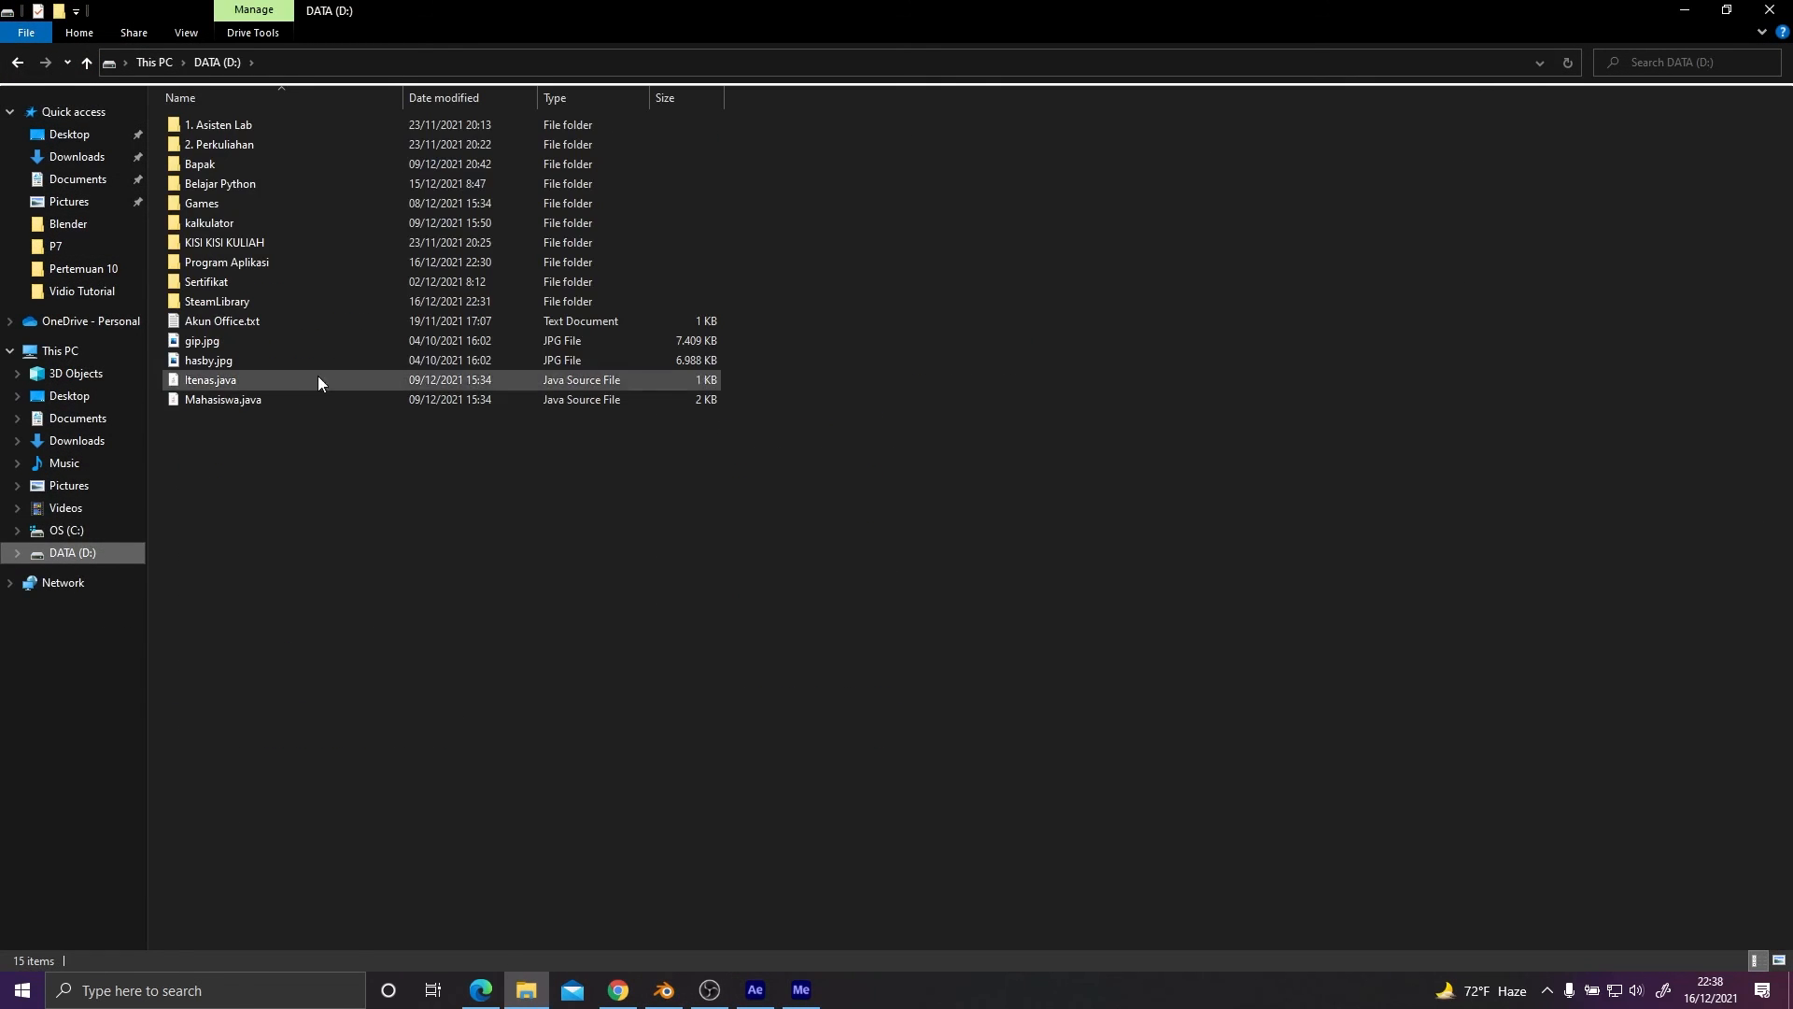
{"action": "double_click", "coordinate": [226, 142]}
{"action": "double_click", "coordinate": [239, 241]}
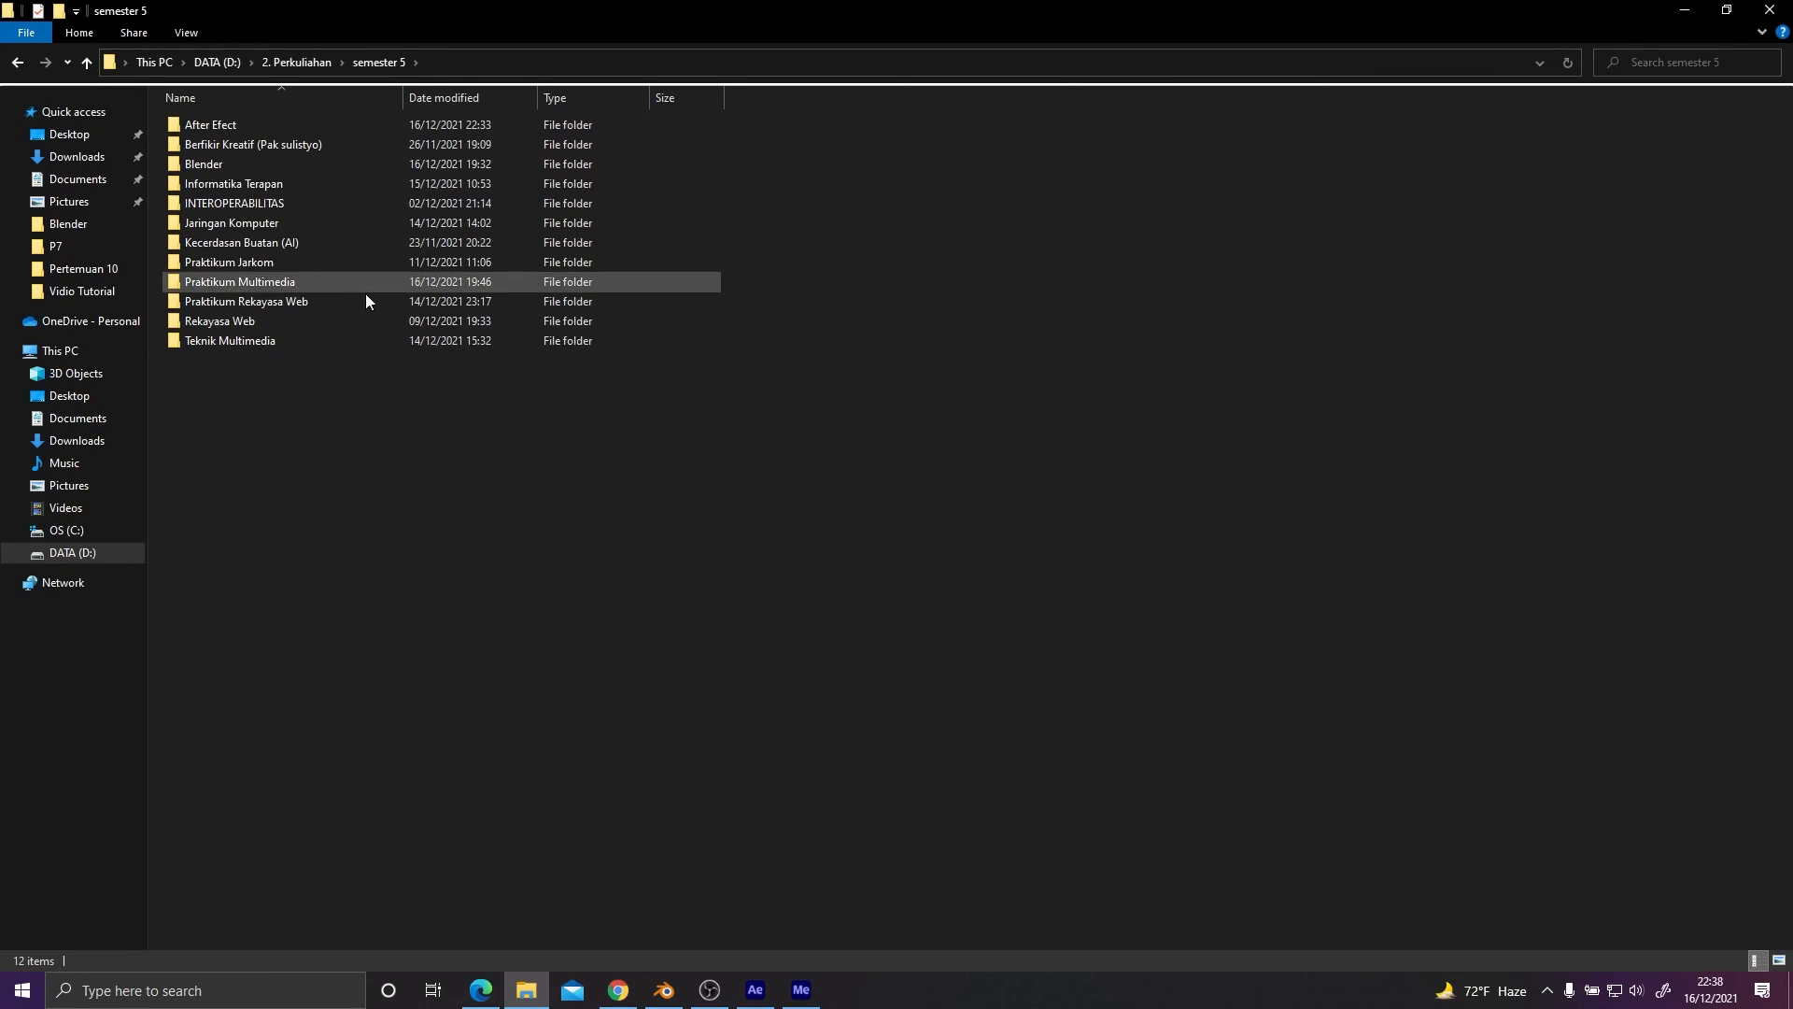
{"action": "double_click", "coordinate": [261, 280]}
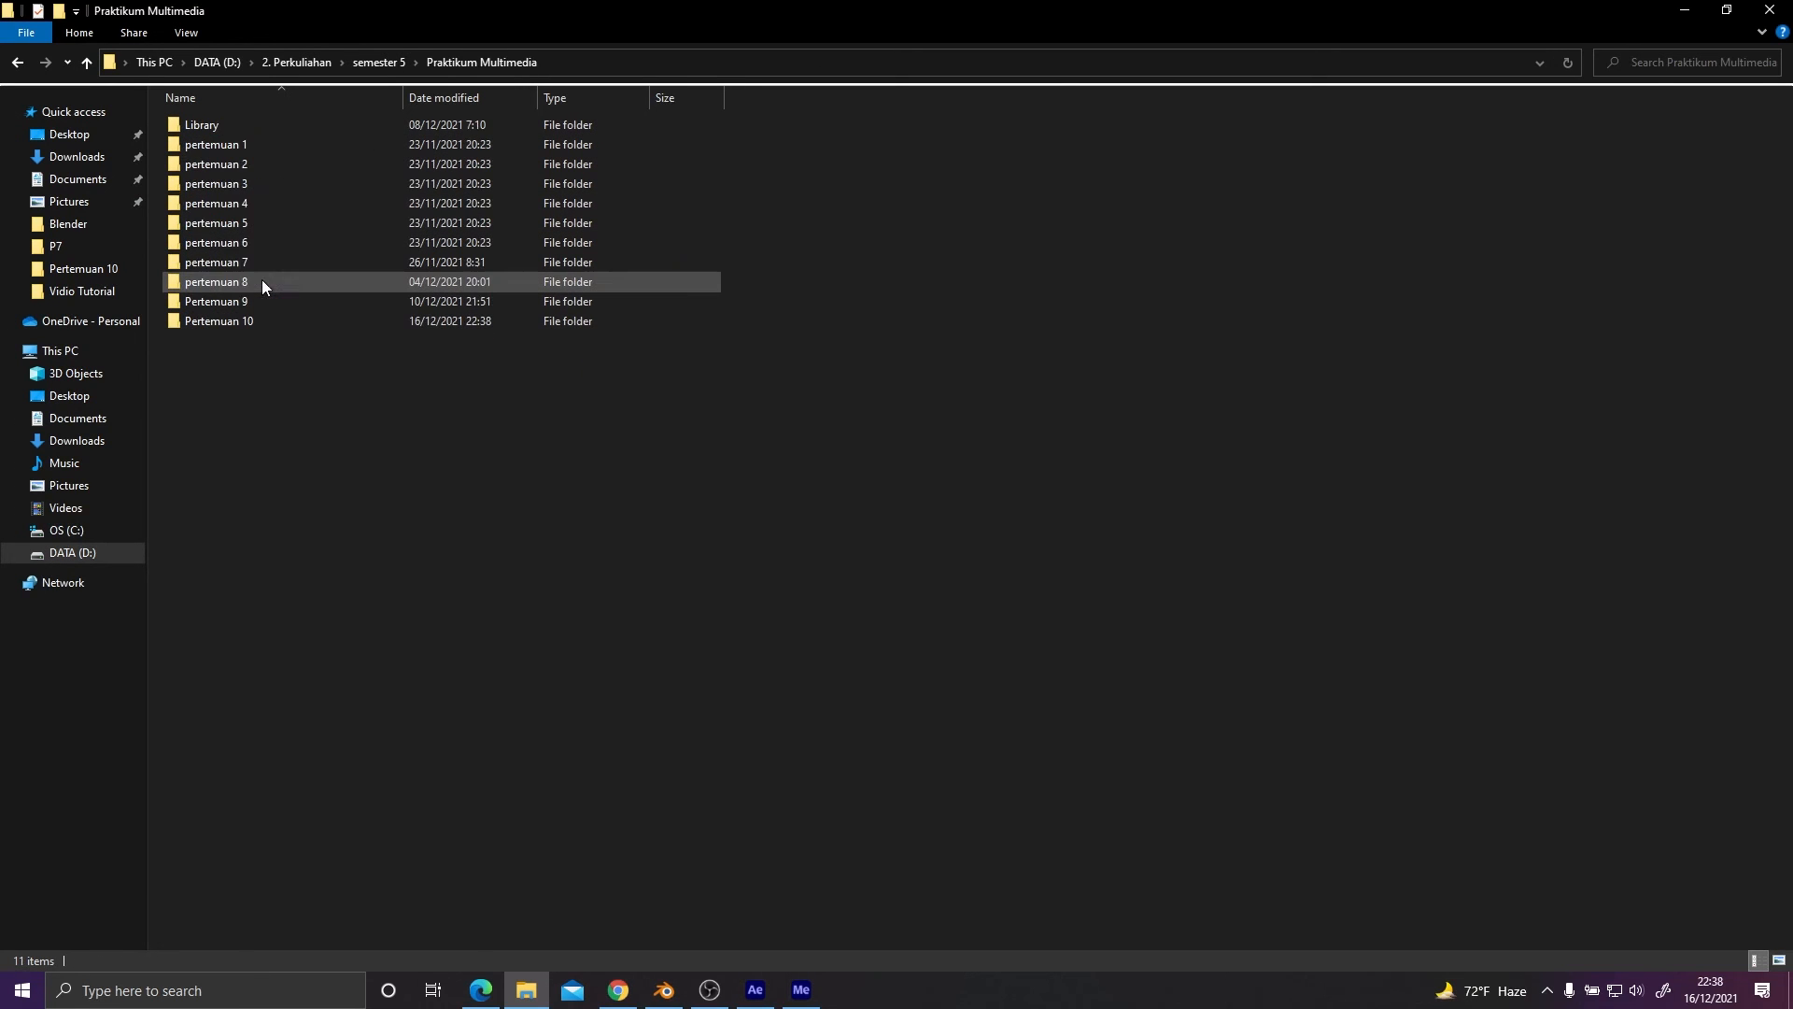
{"action": "double_click", "coordinate": [241, 322]}
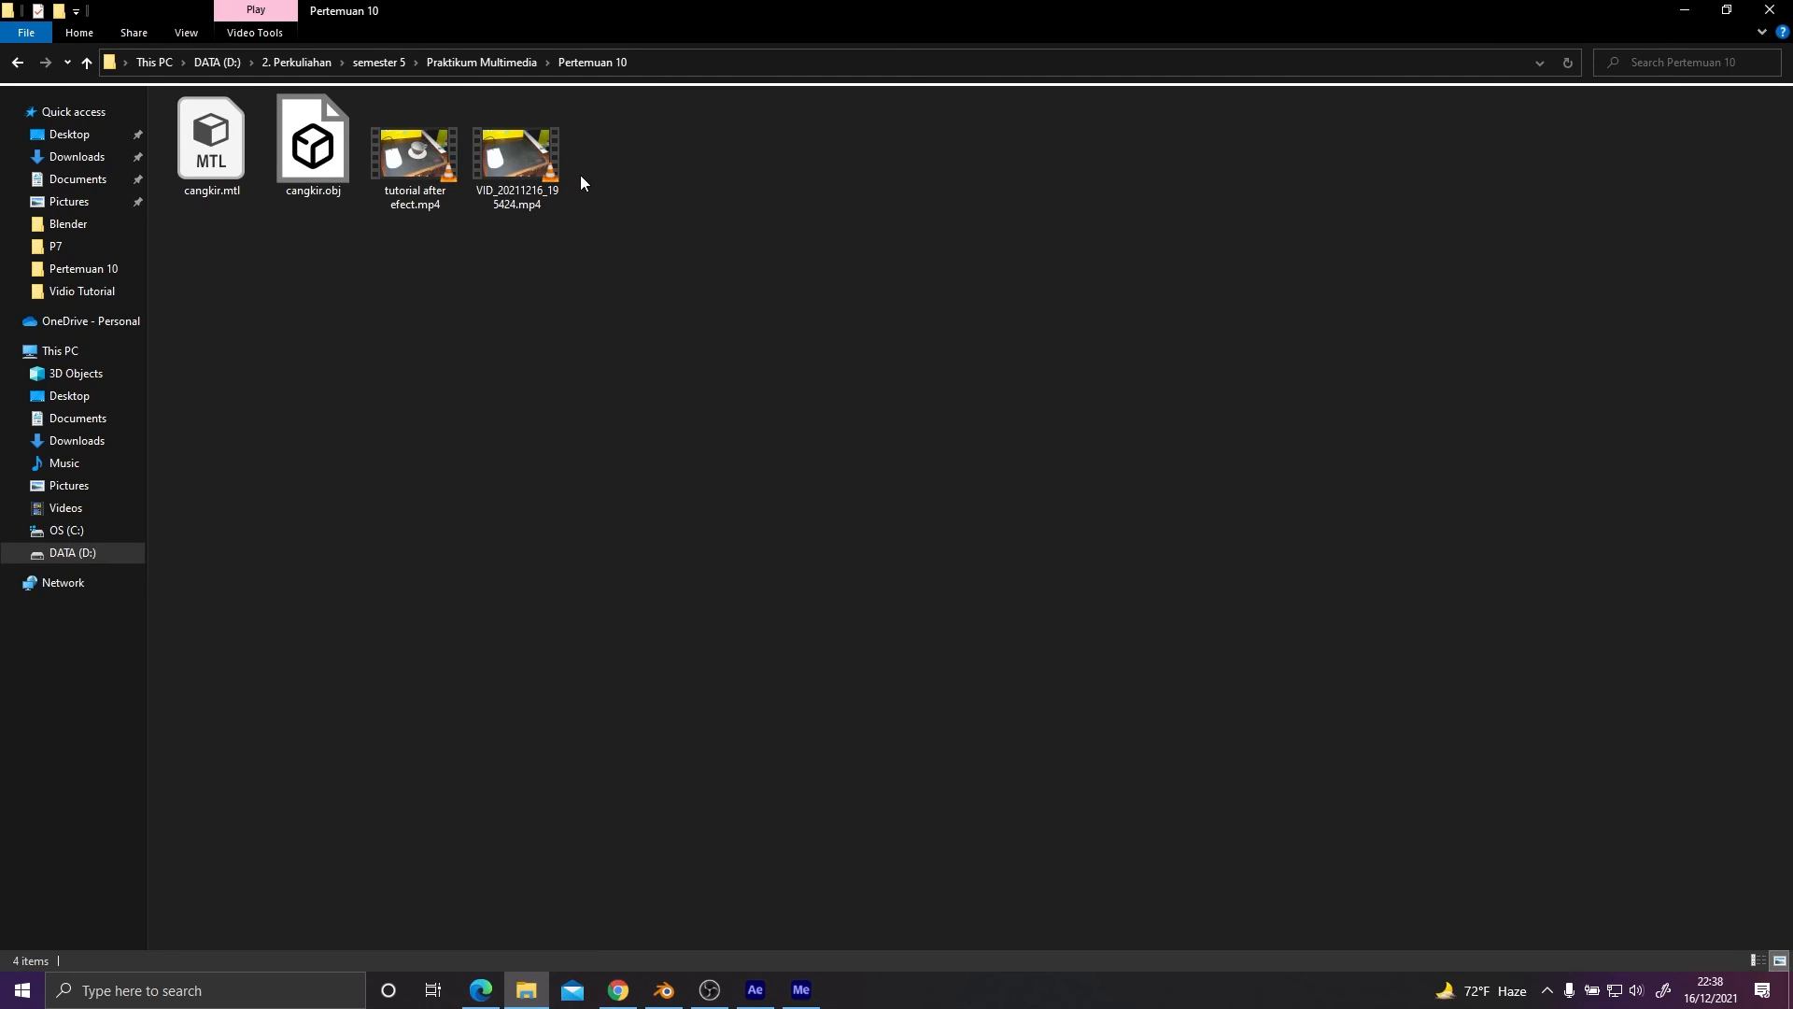
{"action": "double_click", "coordinate": [406, 159]}
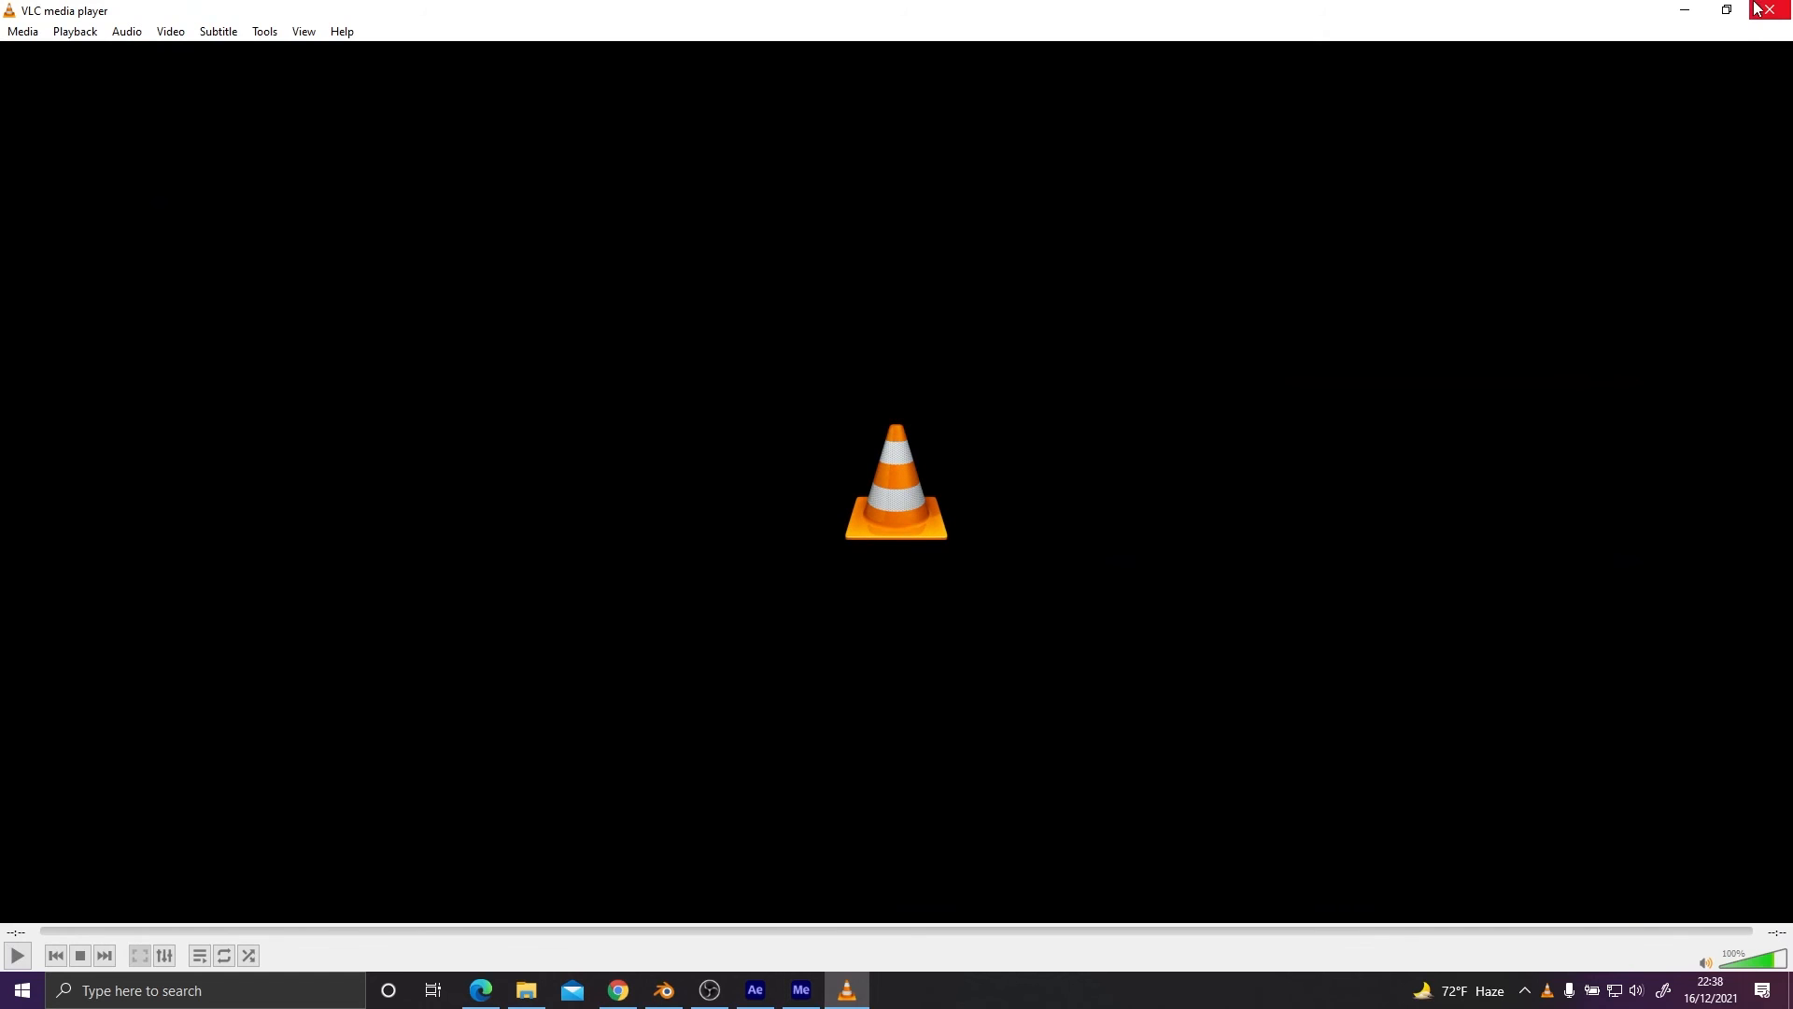
{"action": "left_click", "coordinate": [1772, 13]}
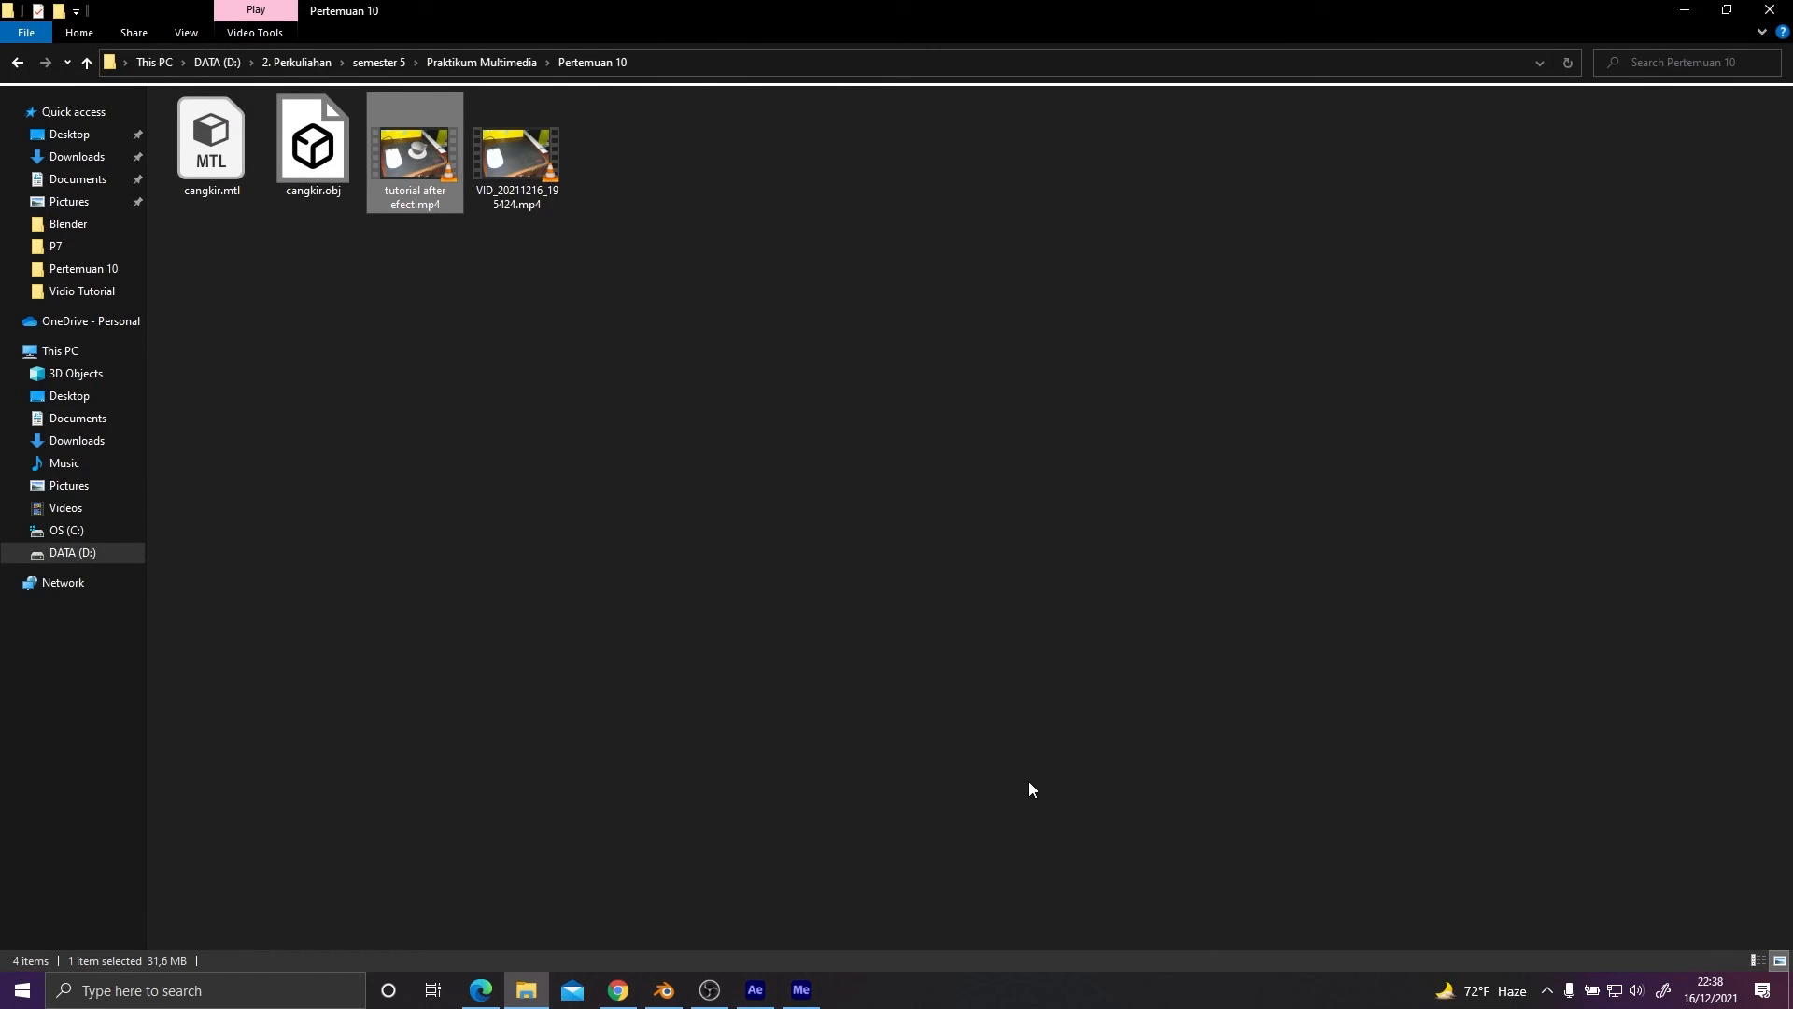
{"action": "left_click", "coordinate": [715, 1000]}
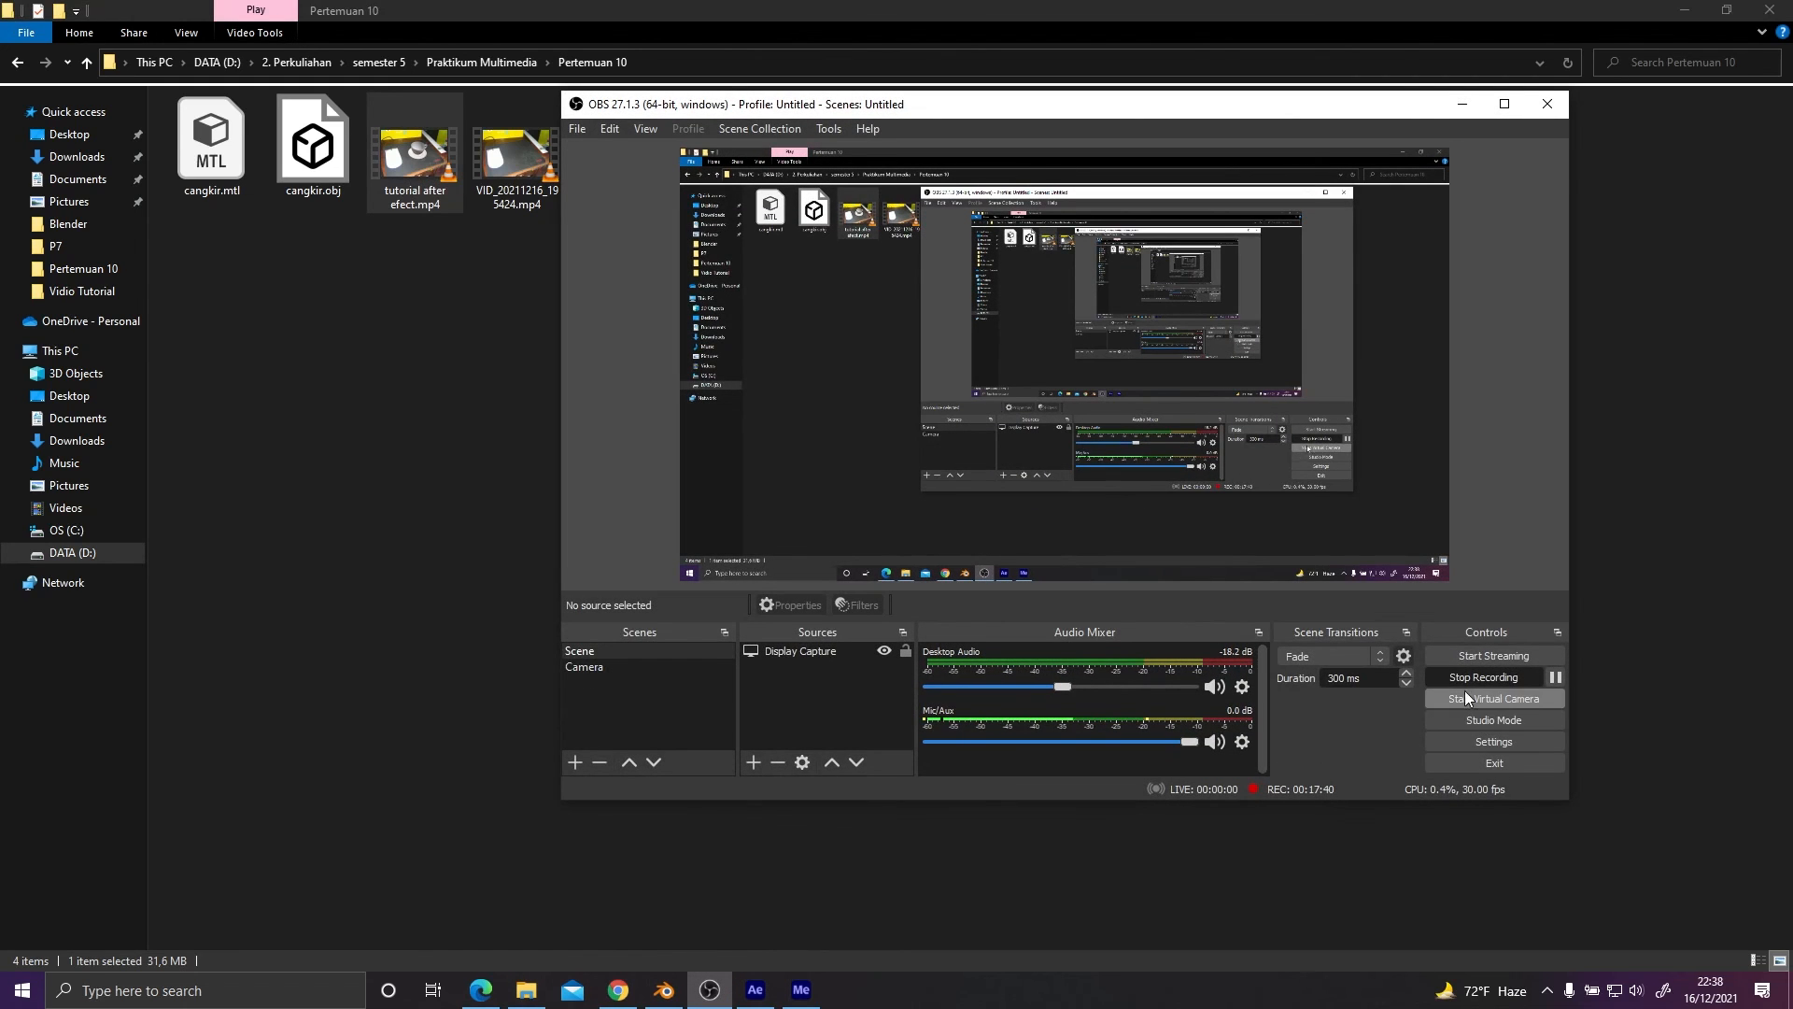